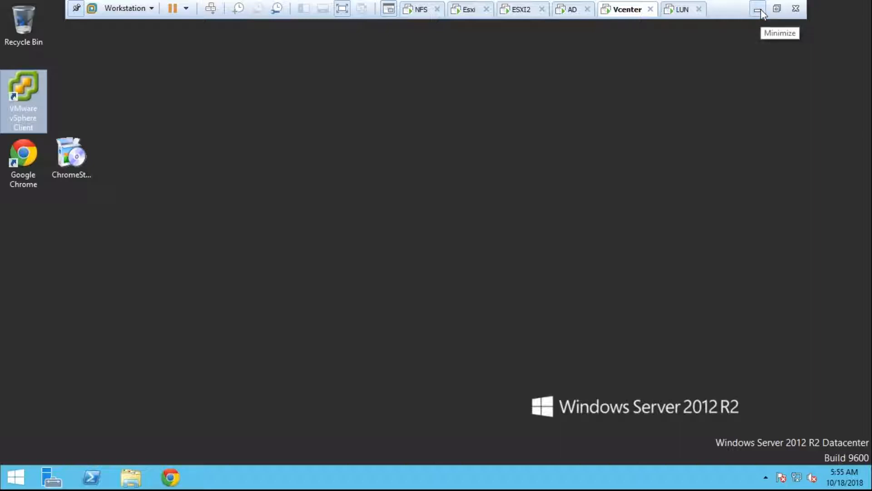
# - Leave the full-screen VM, switch to the AD virtual machine, and open and close This PC
pyautogui.click(757, 11)
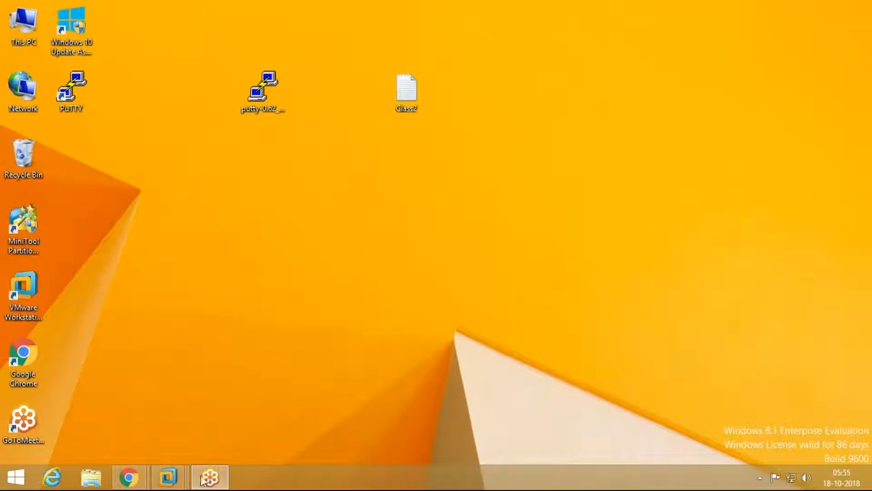
pyautogui.moveTo(168, 477)
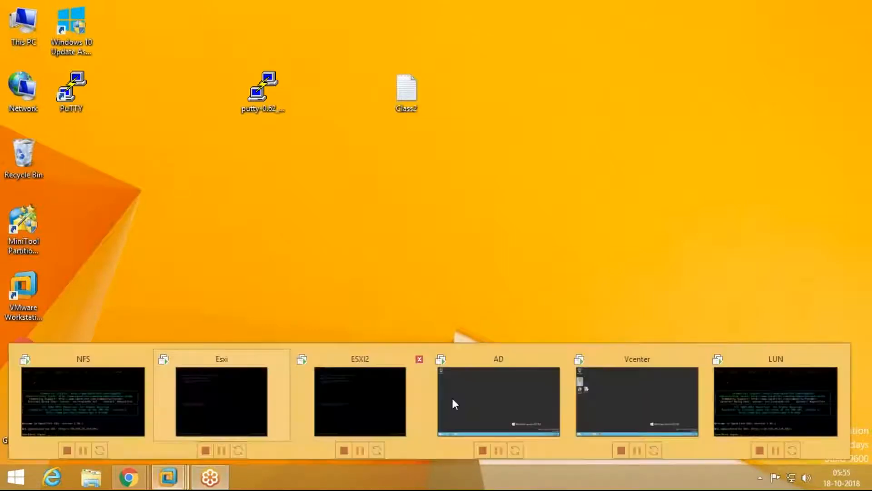
pyautogui.click(552, 387)
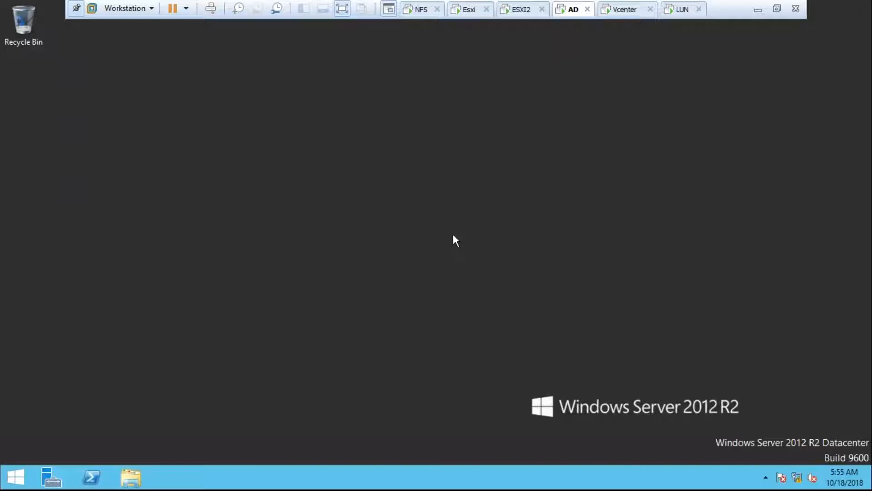
pyautogui.press('super+e')
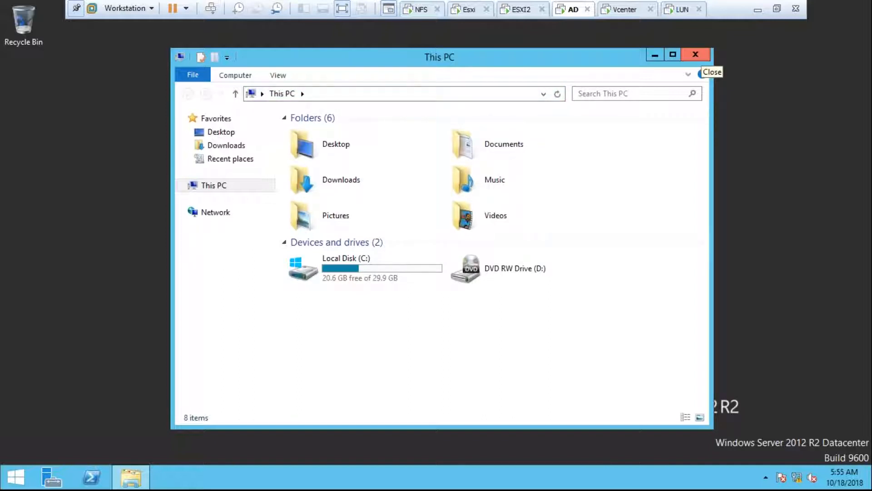
pyautogui.click(695, 55)
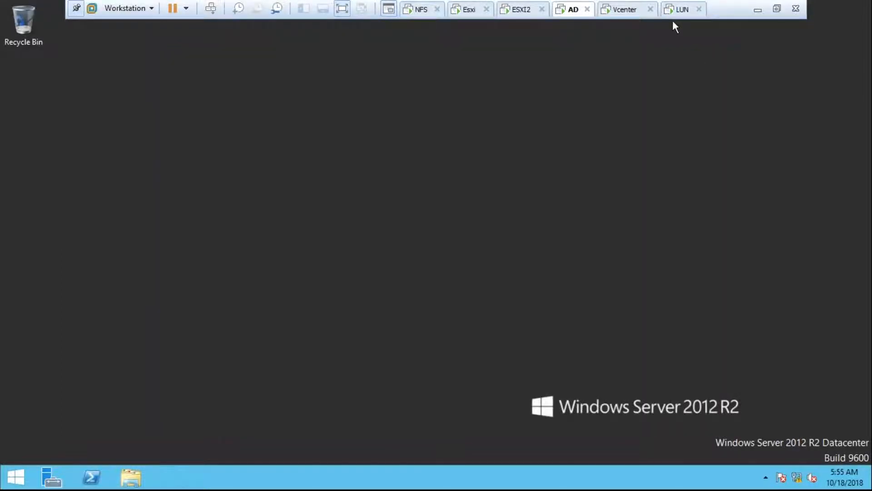
# - Open Task Manager in the Vcenter virtual machine and move it aside to view CPU and memory
pyautogui.click(620, 9)
pyautogui.rightClick(190, 232)
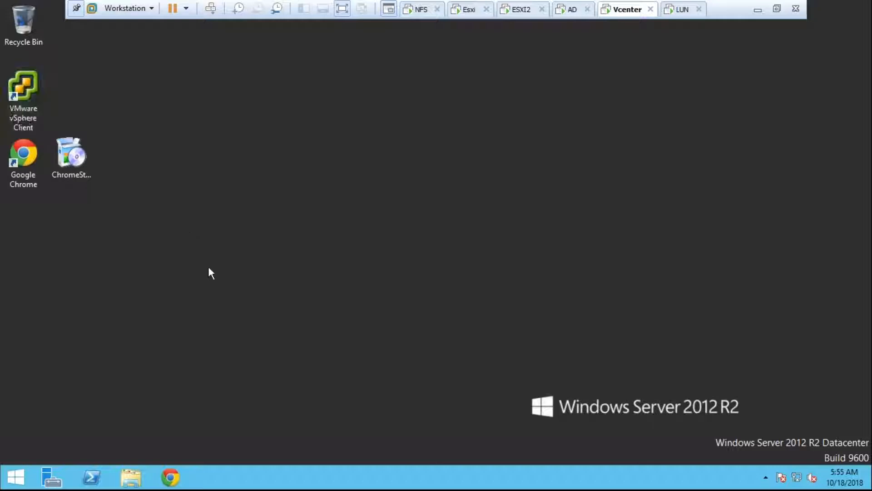
pyautogui.rightClick(246, 476)
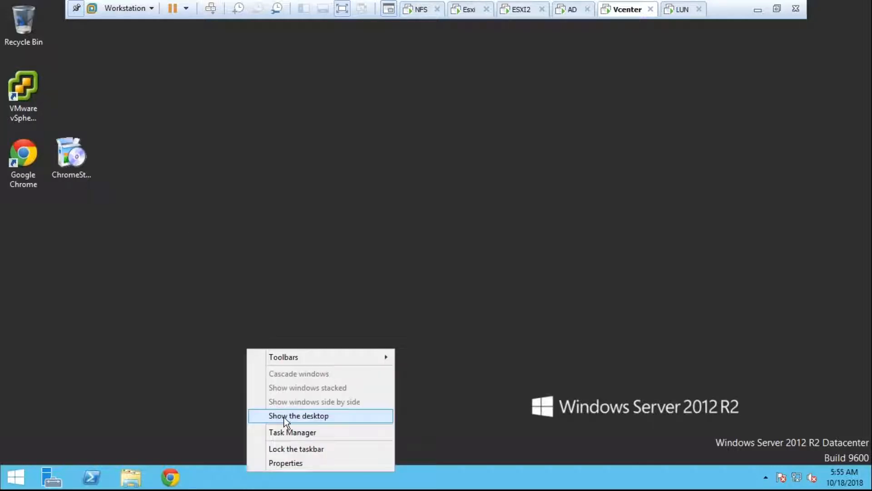
pyautogui.click(296, 432)
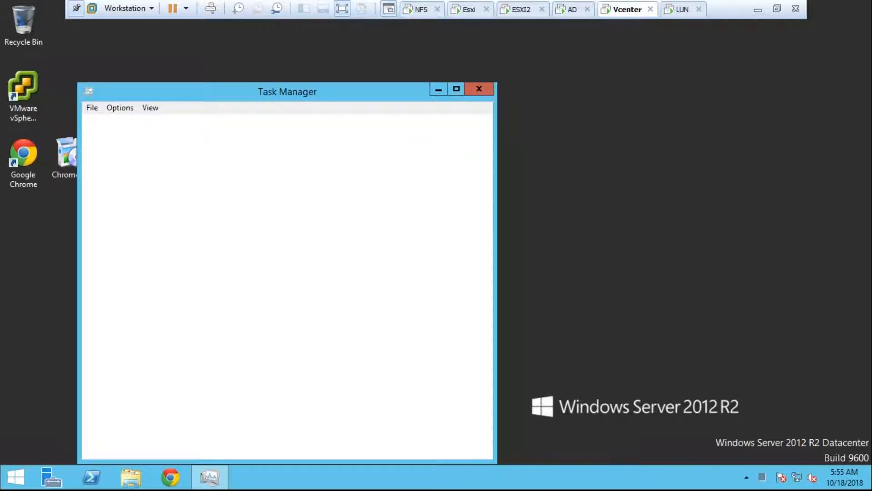
pyautogui.moveTo(177, 99); pyautogui.dragTo(488, 52)
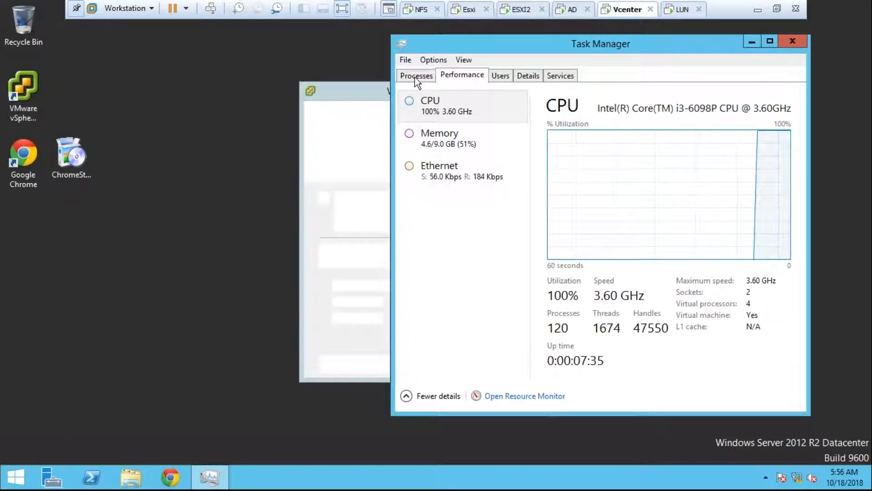
# - Log in to 10.210.10.113 with the administrator account, ignore the certificate warning, and bring up the second login window
pyautogui.click(786, 41)
pyautogui.write('adm')
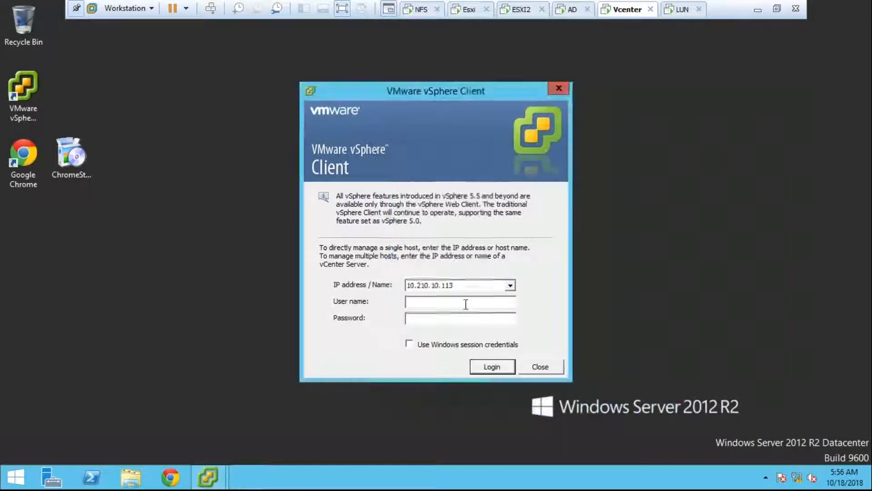
pyautogui.write('inistra')
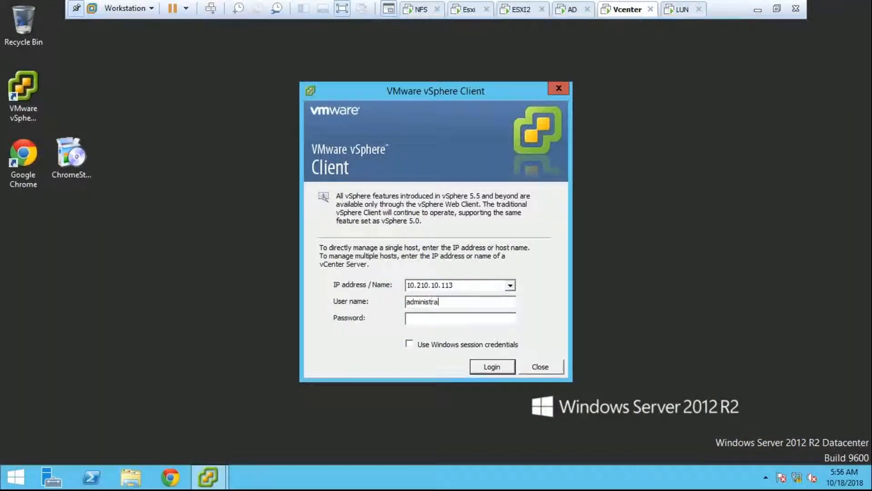
pyautogui.write('tor@vsphere.local')
pyautogui.press('Tab')
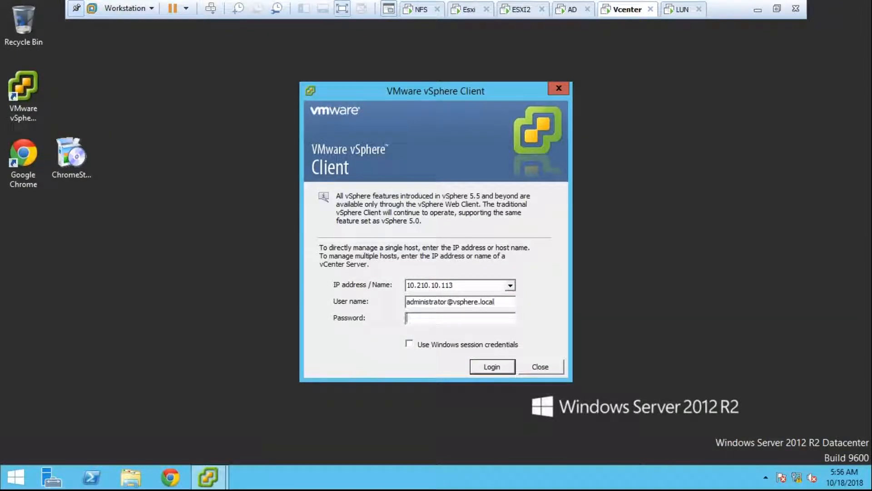
pyautogui.write('*********')
pyautogui.press('Return')
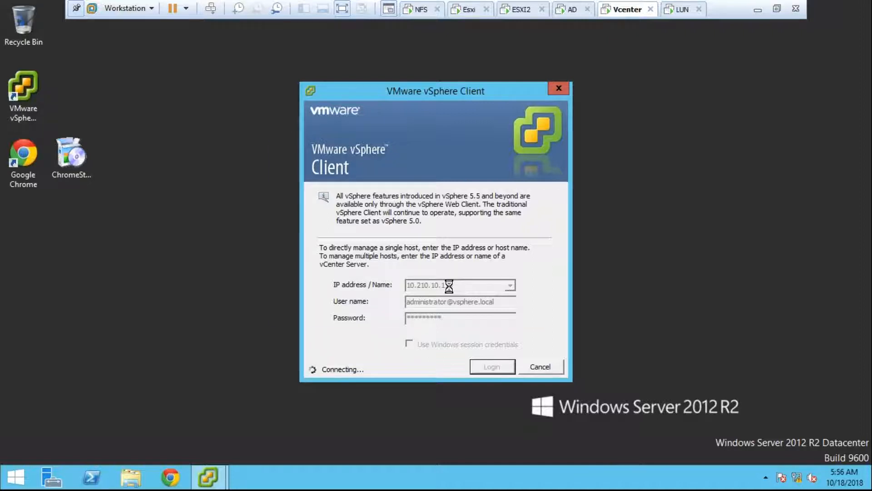
pyautogui.click(476, 289)
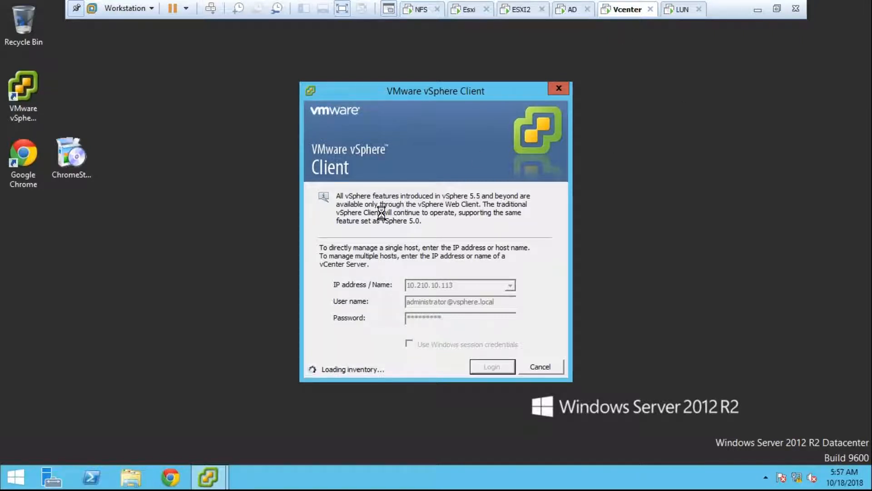
pyautogui.moveTo(209, 477)
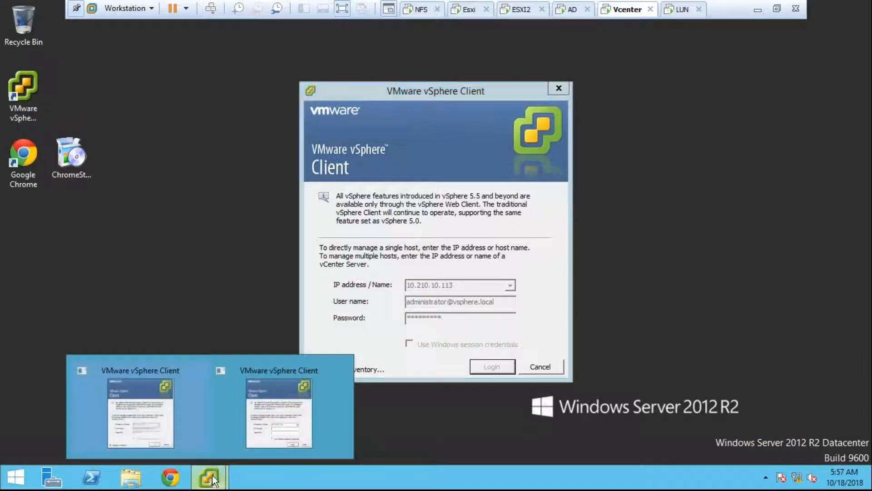
pyautogui.click(274, 409)
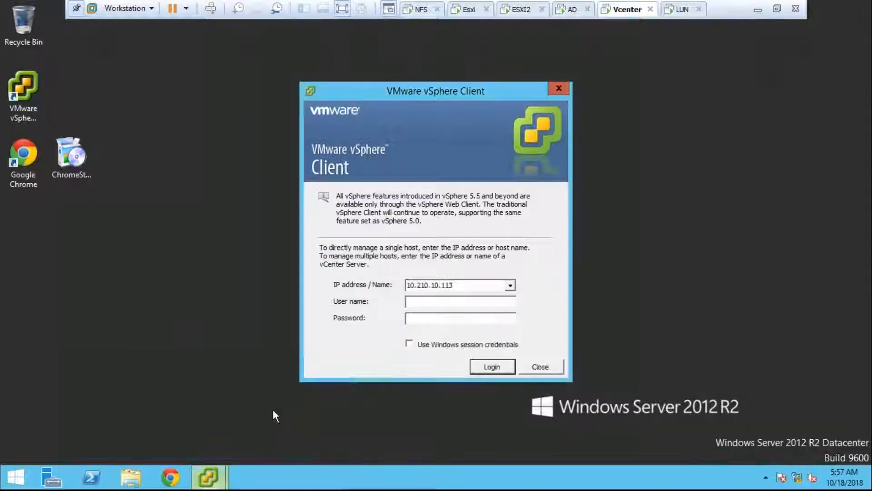
# - Close the duplicate empty vSphere login window
pyautogui.click(559, 88)
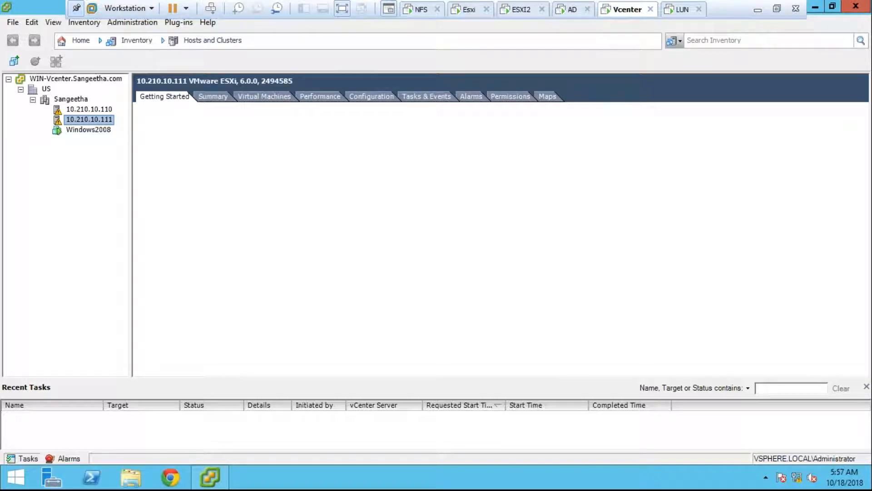
# - Select Windows2008, dismiss the evaluation notice, and view its console showing BOOTMGR missing before closing it
pyautogui.click(88, 130)
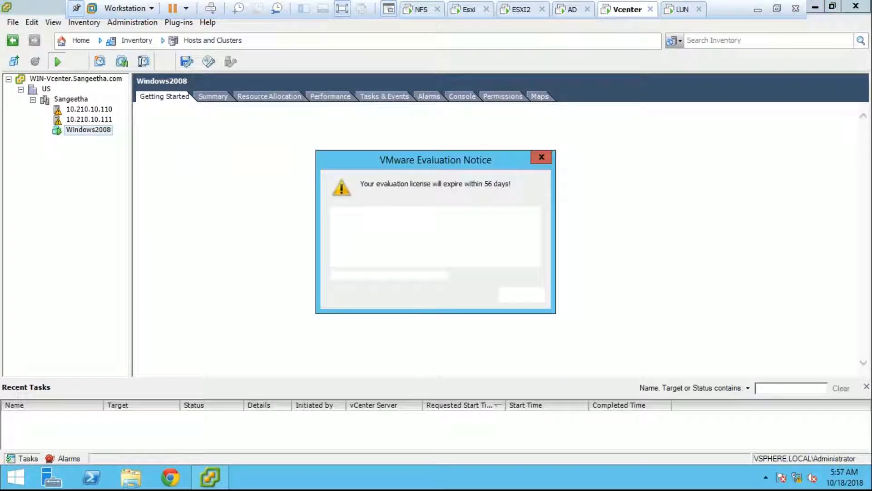
pyautogui.click(534, 295)
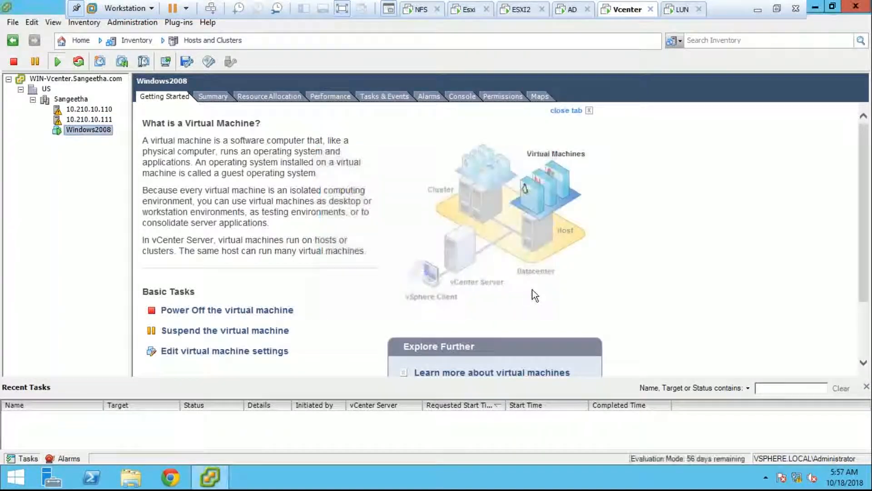
pyautogui.rightClick(106, 135)
pyautogui.click(94, 133)
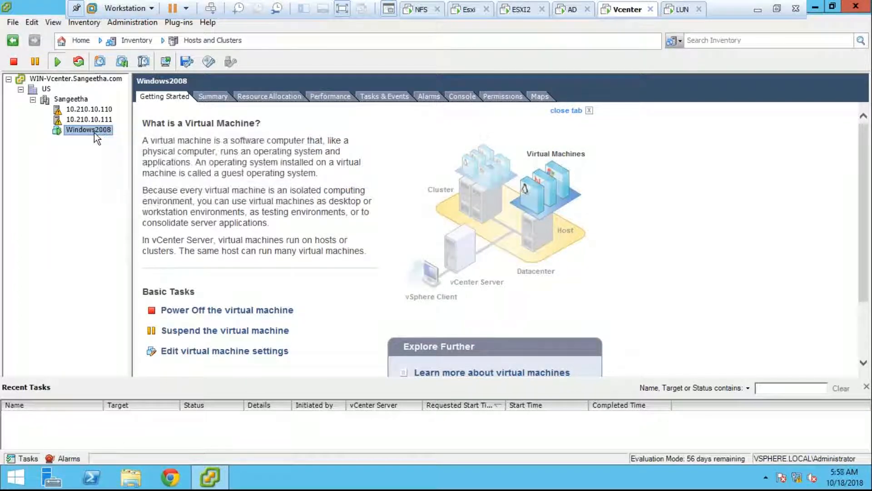
pyautogui.rightClick(94, 133)
pyautogui.click(144, 208)
pyautogui.moveTo(222, 34); pyautogui.dragTo(587, 50)
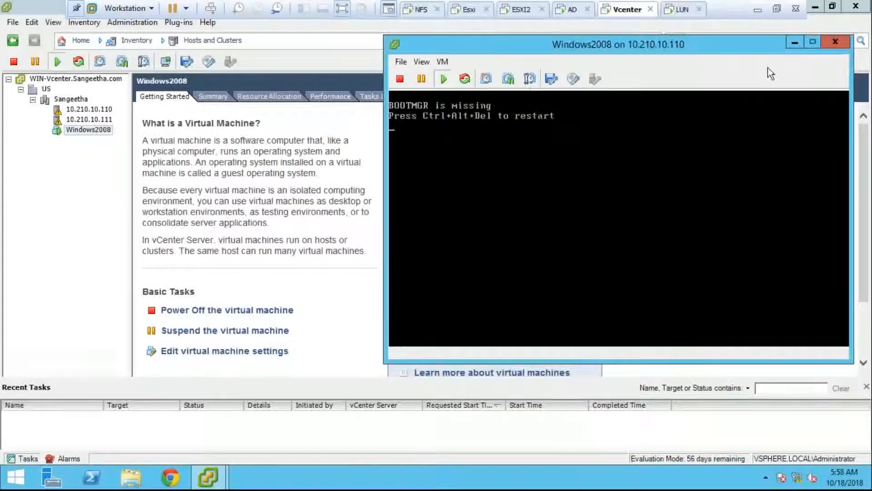
pyautogui.click(825, 41)
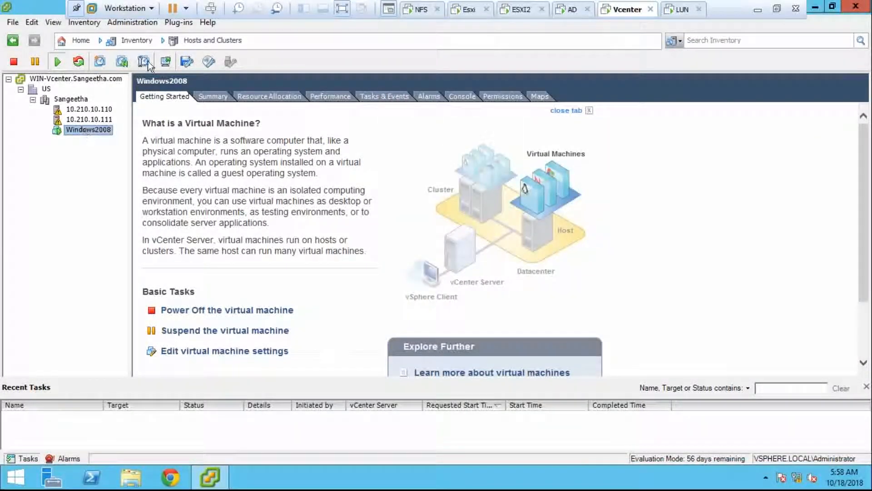
# - Browse the Sharenfs datastore and try deleting the Windows Server 2008 ISO
pyautogui.click(202, 41)
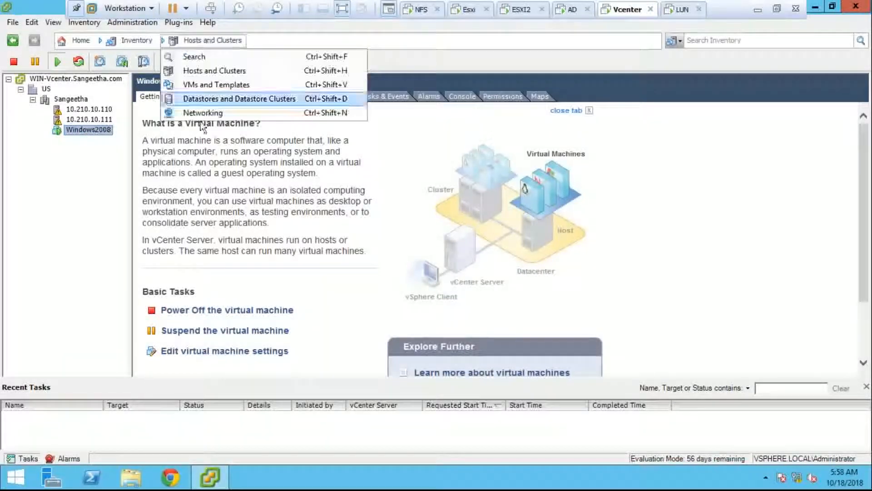
pyautogui.click(209, 99)
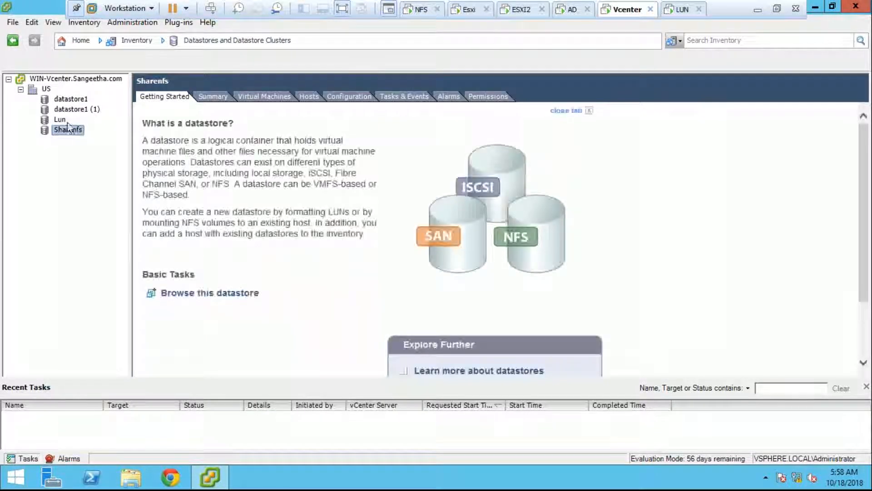
pyautogui.rightClick(70, 132)
pyautogui.click(100, 137)
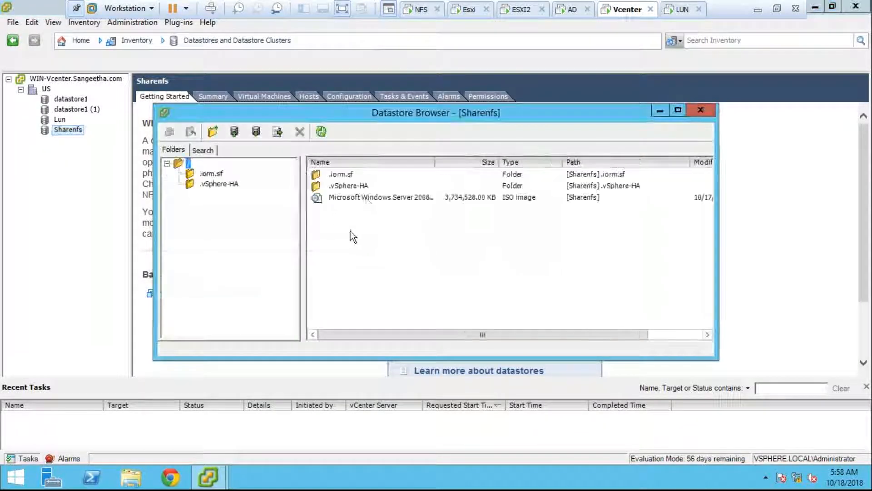
pyautogui.click(367, 199)
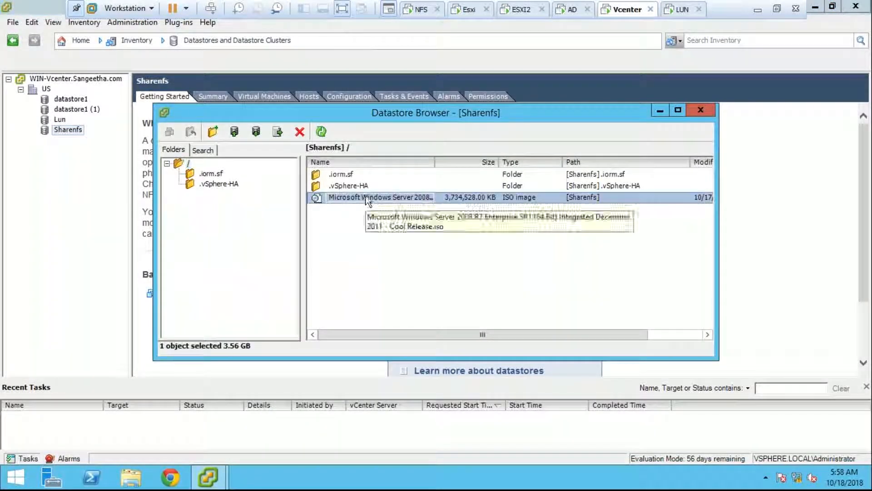
pyautogui.click(297, 136)
pyautogui.click(406, 284)
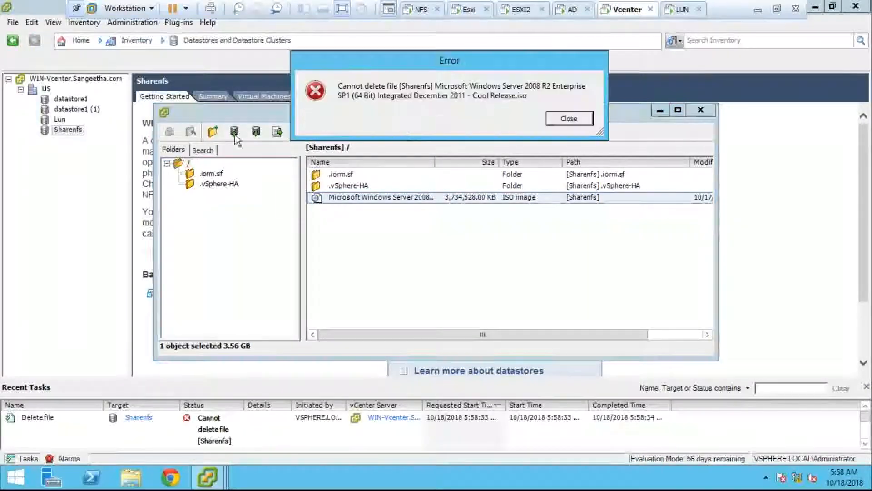
# - Dismiss the cannot-delete error, close the datastore browser, and return to Hosts and Clusters
pyautogui.click(566, 117)
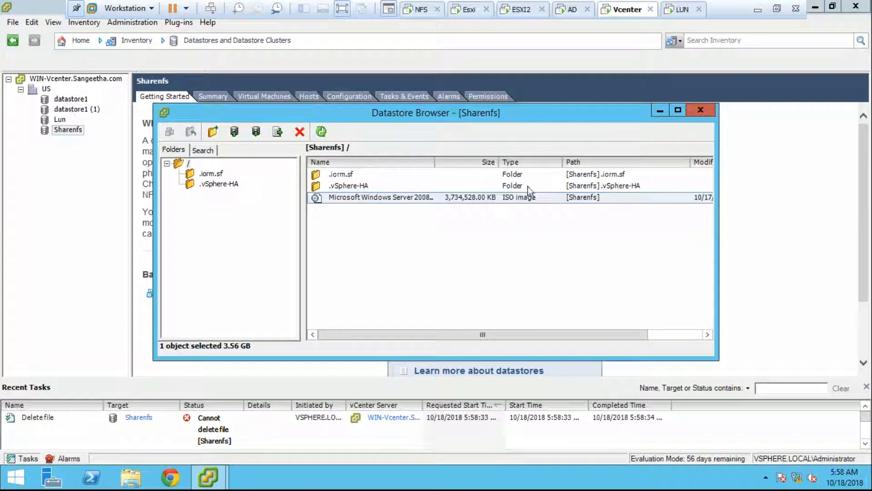
pyautogui.click(659, 111)
pyautogui.click(74, 41)
pyautogui.click(101, 91)
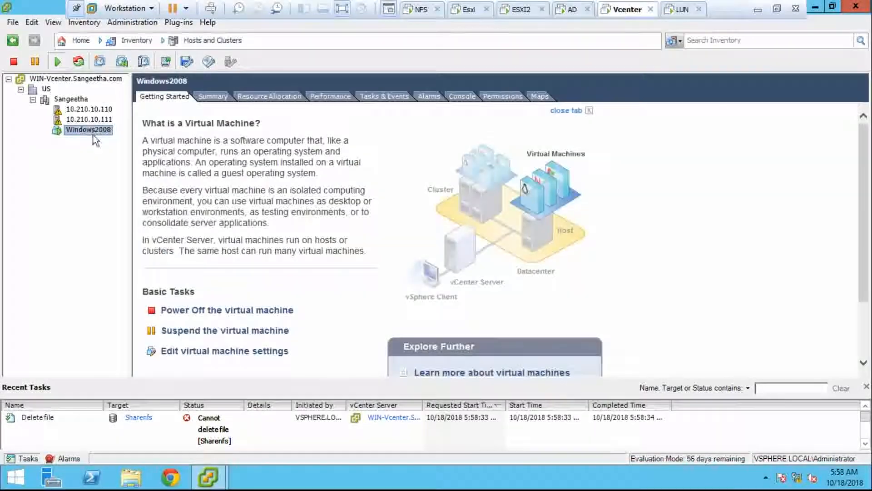
# - Set Windows2008's CD/DVD drive 1 to Client Device in its settings
pyautogui.rightClick(90, 130)
pyautogui.click(154, 205)
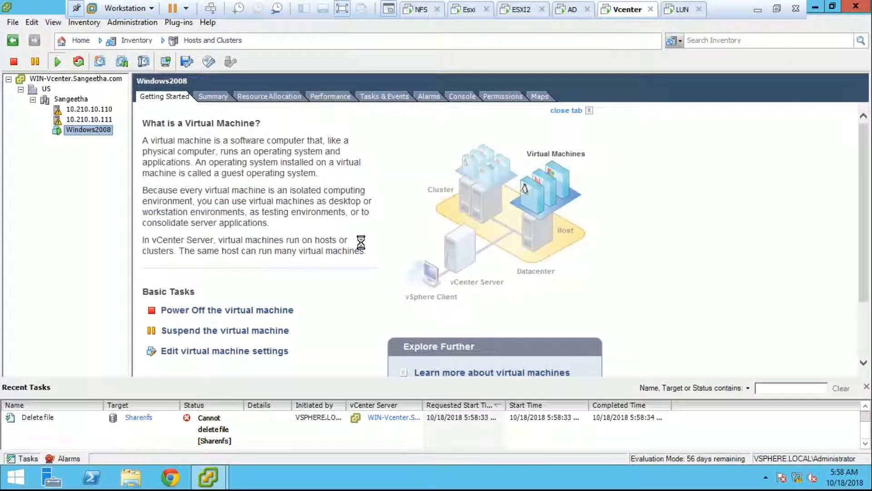
pyautogui.click(417, 286)
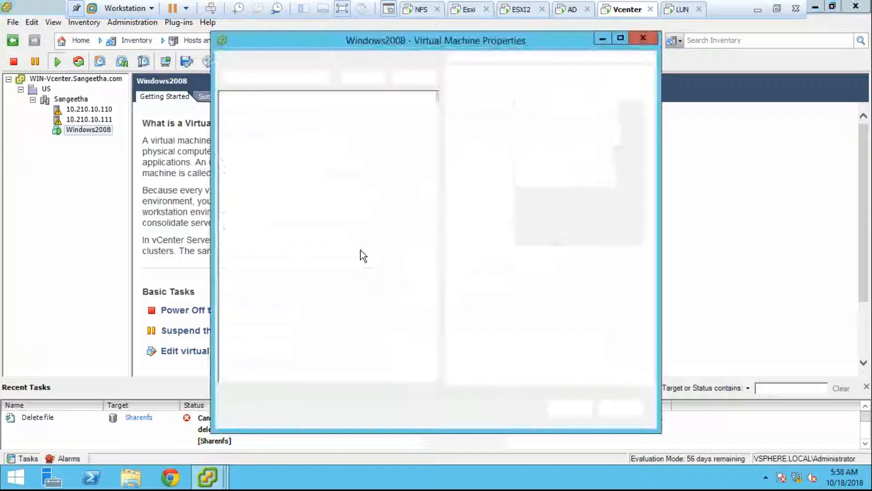
pyautogui.click(409, 166)
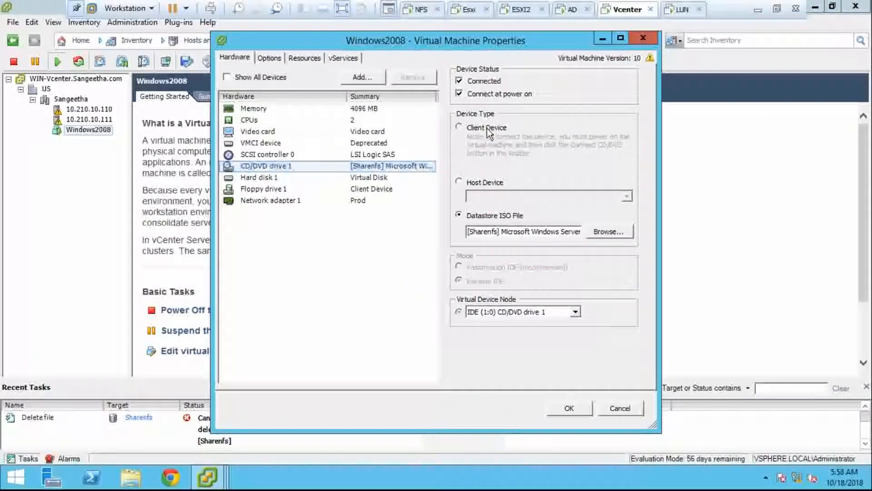
pyautogui.click(487, 129)
pyautogui.click(569, 406)
# - Open the Sharenfs datastore browser from the Datastores inventory view
pyautogui.click(212, 40)
pyautogui.click(218, 97)
pyautogui.rightClick(75, 132)
pyautogui.click(127, 135)
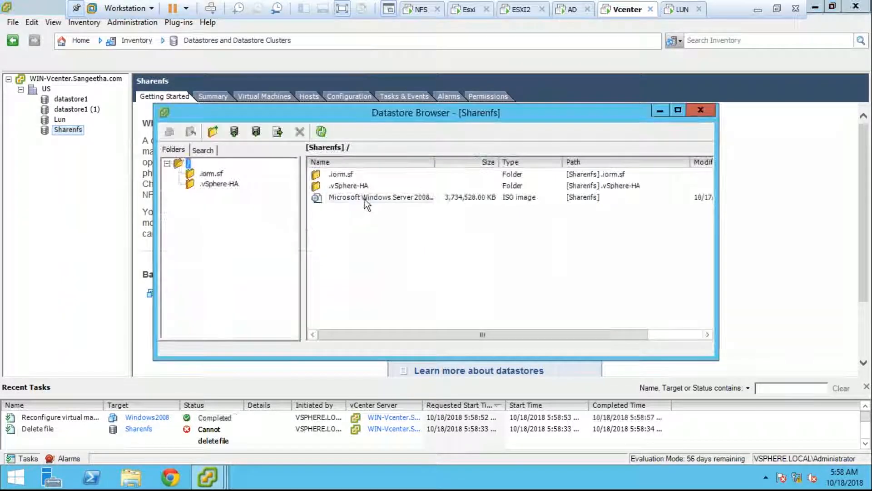
# - Delete the Windows Server 2008 ISO from Sharenfs and move the progress window aside
pyautogui.click(361, 197)
pyautogui.click(299, 132)
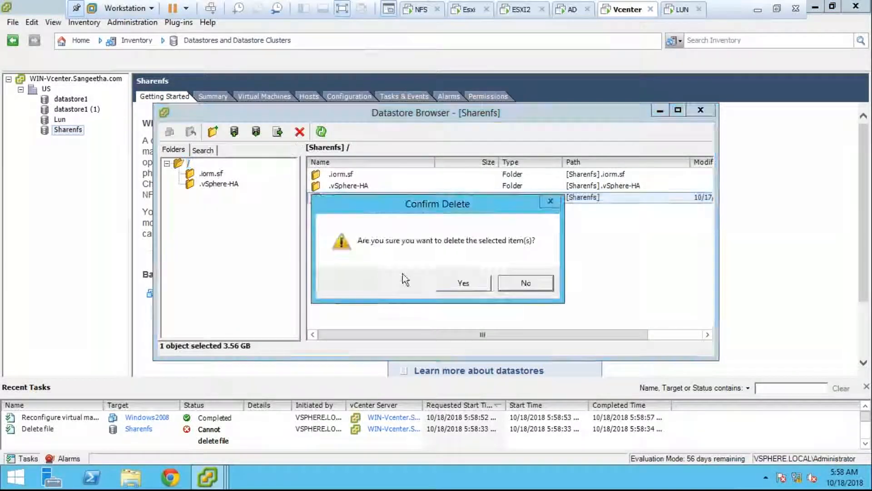
pyautogui.click(439, 280)
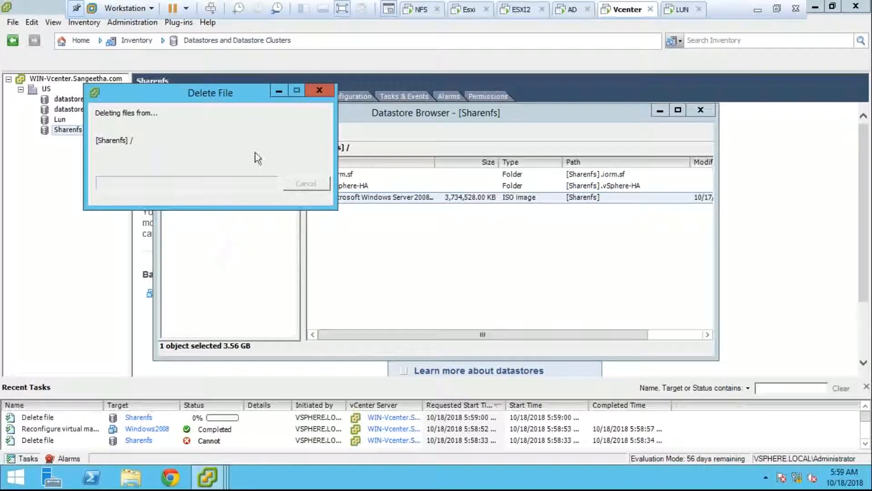
pyautogui.moveTo(280, 94); pyautogui.dragTo(640, 92)
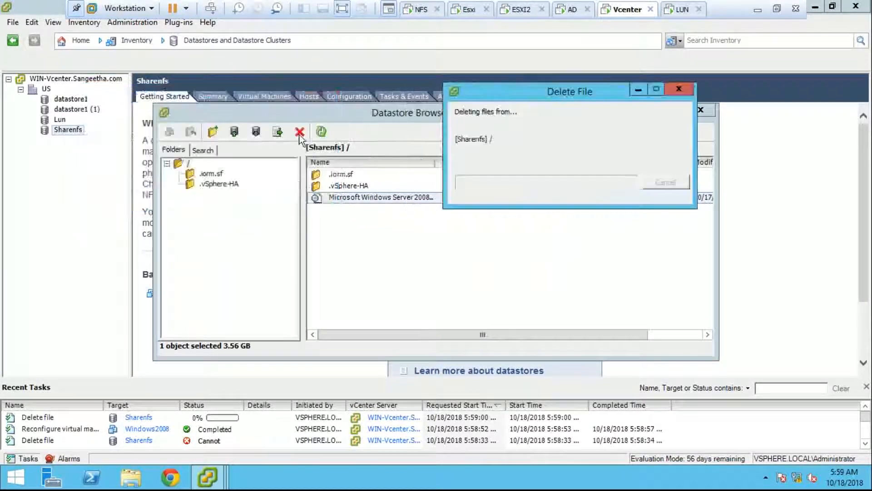
# - Try uploading a file from the WindowsISO share, then dismiss the connection error and cancel
pyautogui.click(234, 132)
pyautogui.click(250, 148)
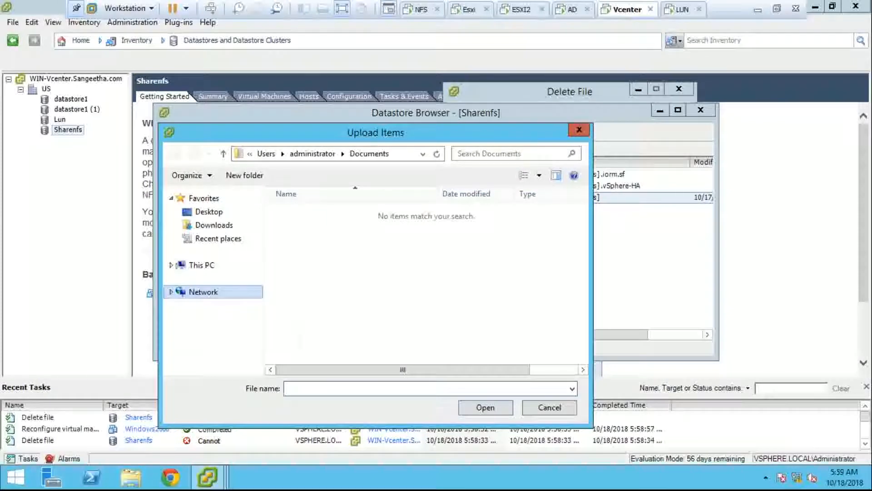
pyautogui.click(214, 272)
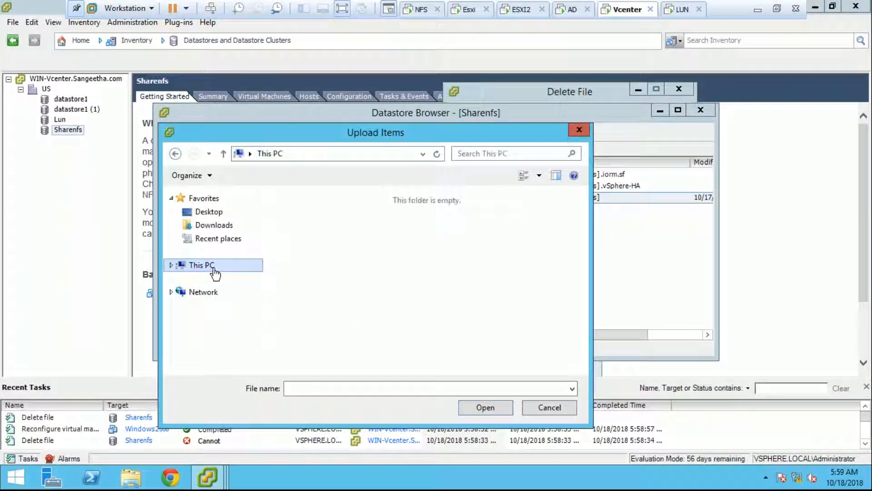
pyautogui.scroll(-3, 582, 362)
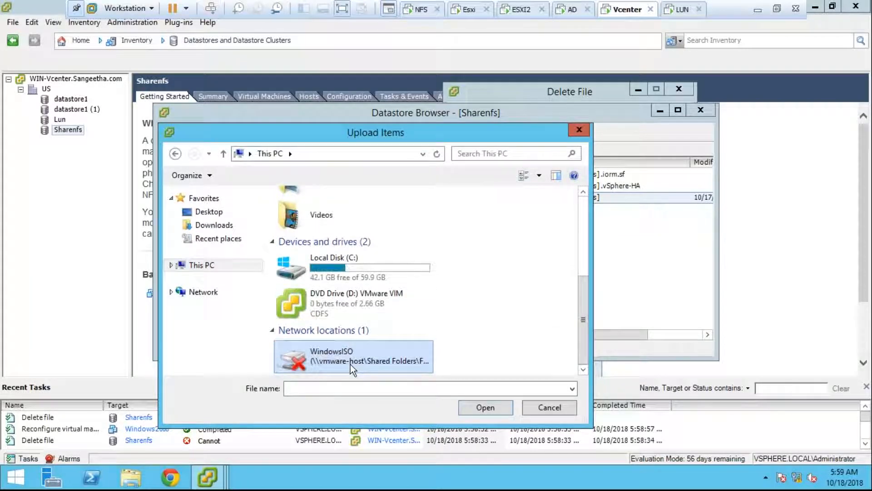
pyautogui.doubleClick(350, 363)
pyautogui.click(549, 298)
pyautogui.click(549, 407)
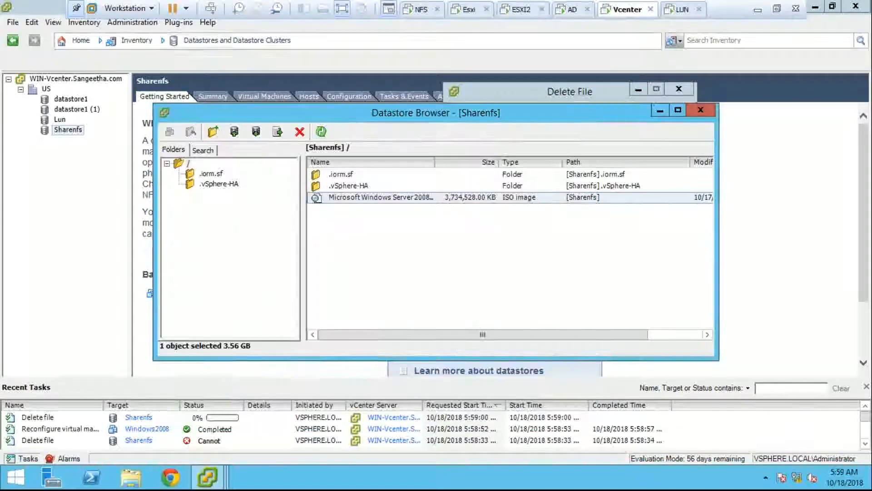
# - Set the Vcenter VM's shared folders to 'Enabled until next power off or suspend'
pyautogui.rightClick(622, 9)
pyautogui.click(700, 178)
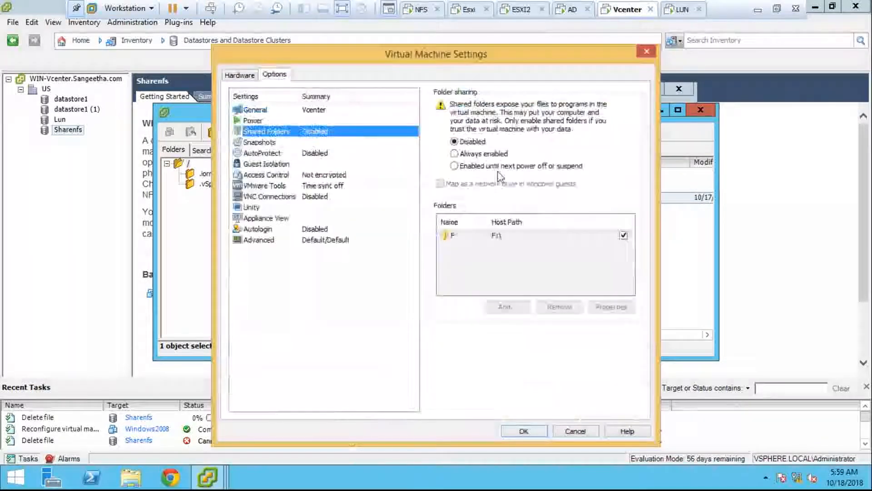
pyautogui.click(500, 167)
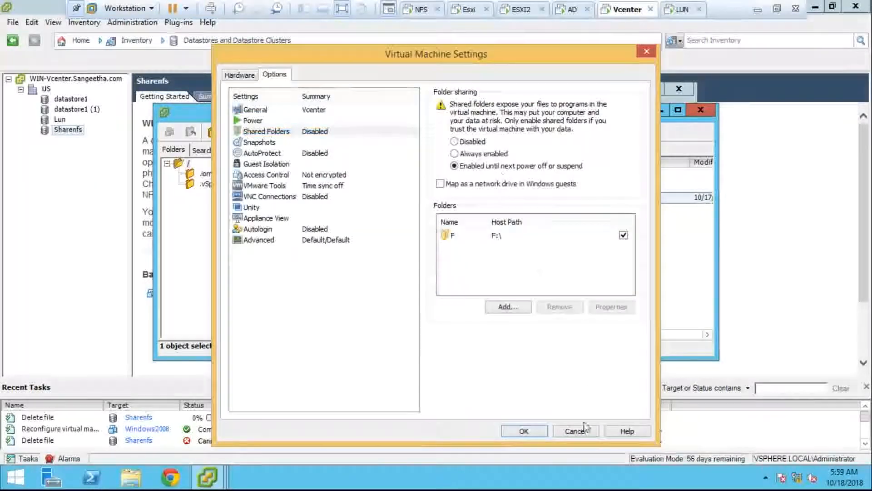
pyautogui.click(534, 432)
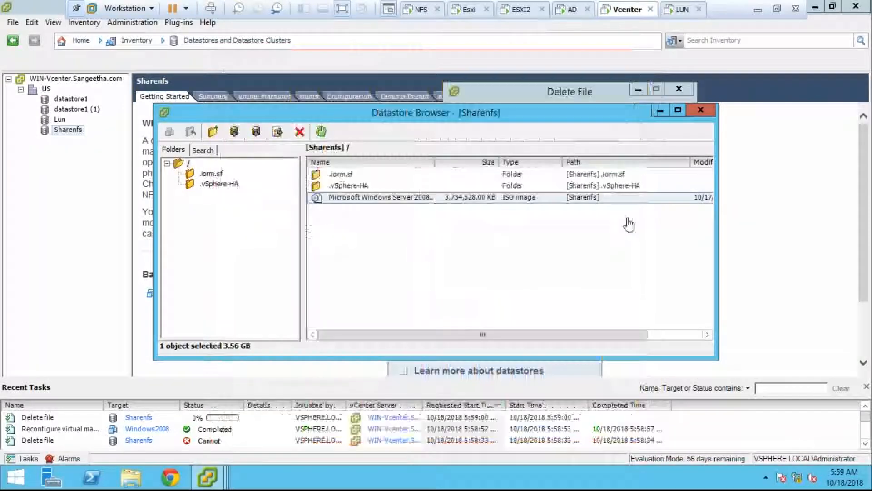
# - Wait for the ISO deletion, refresh Sharenfs to show only .iorm.sf and .vSphere-HA, then close the browser
pyautogui.click(660, 109)
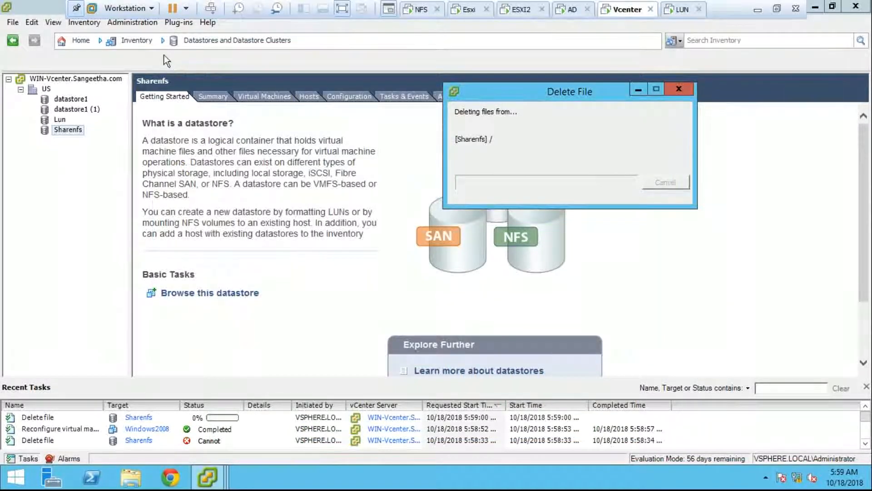
pyautogui.click(207, 477)
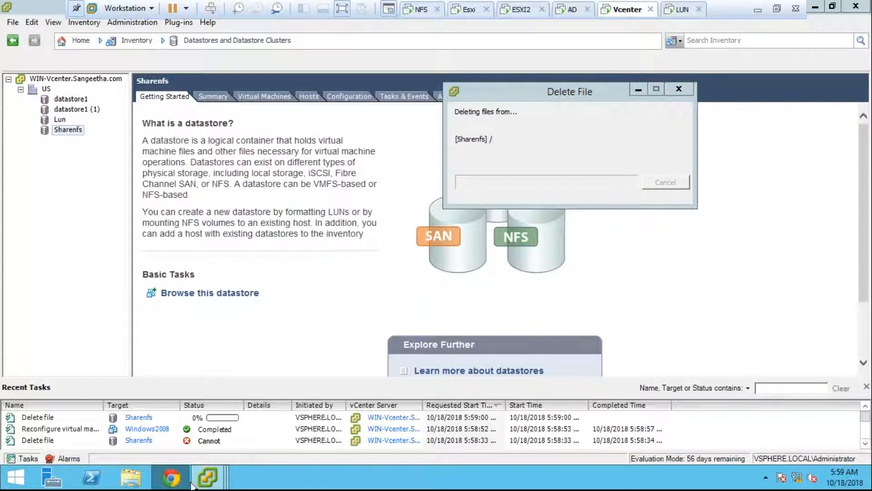
pyautogui.click(381, 419)
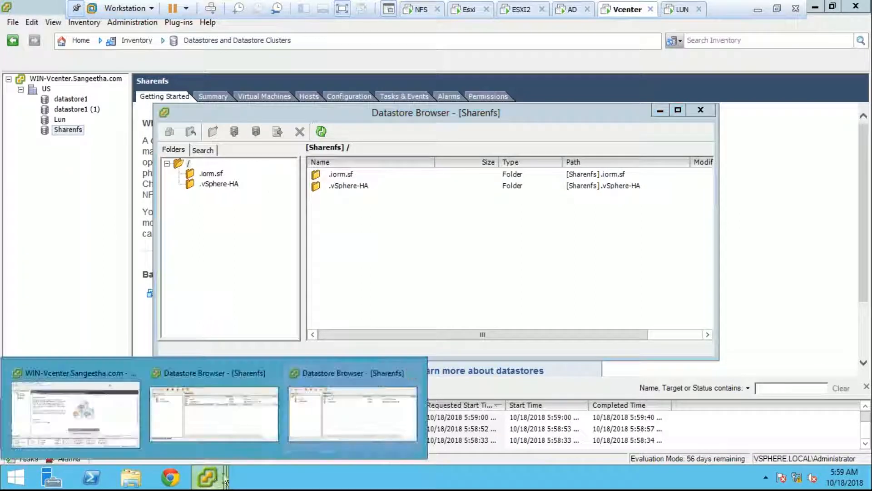
pyautogui.click(695, 112)
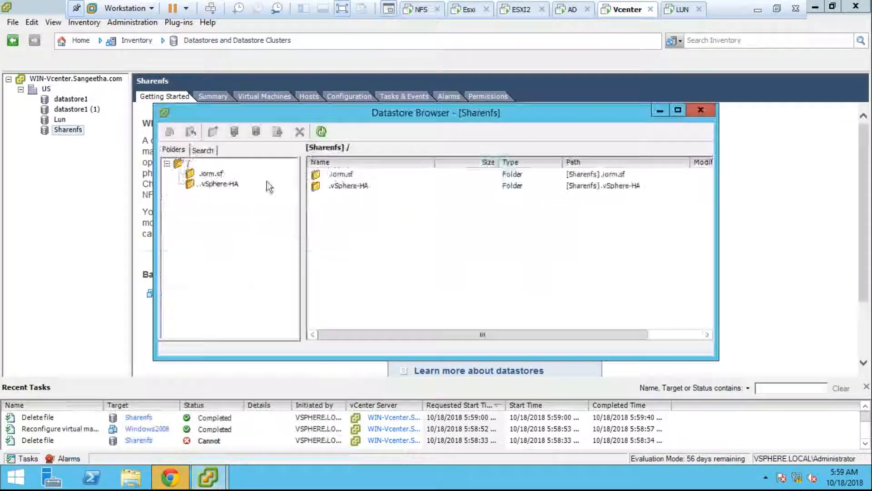
pyautogui.click(321, 131)
pyautogui.click(700, 111)
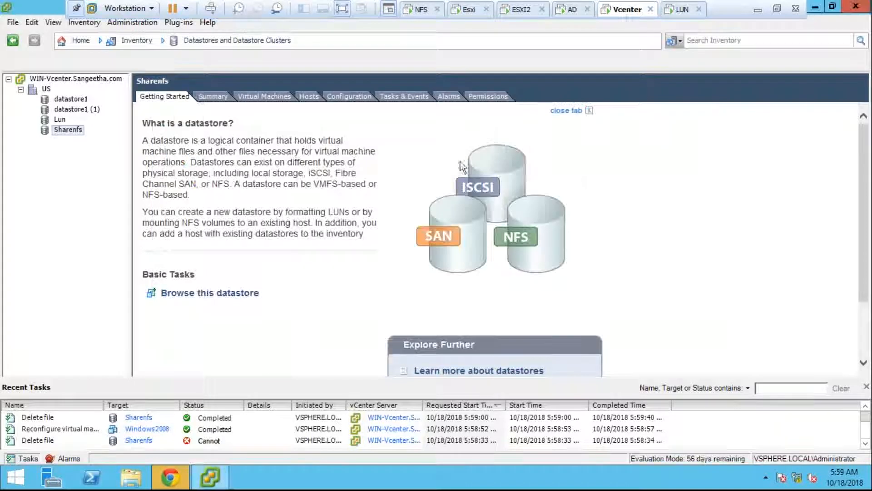
# - Upload the OnHAX Windows 10 AIO DVD ISO to Sharenfs, accepting the overwrite, and minimize the windows
pyautogui.rightClick(75, 131)
pyautogui.click(102, 139)
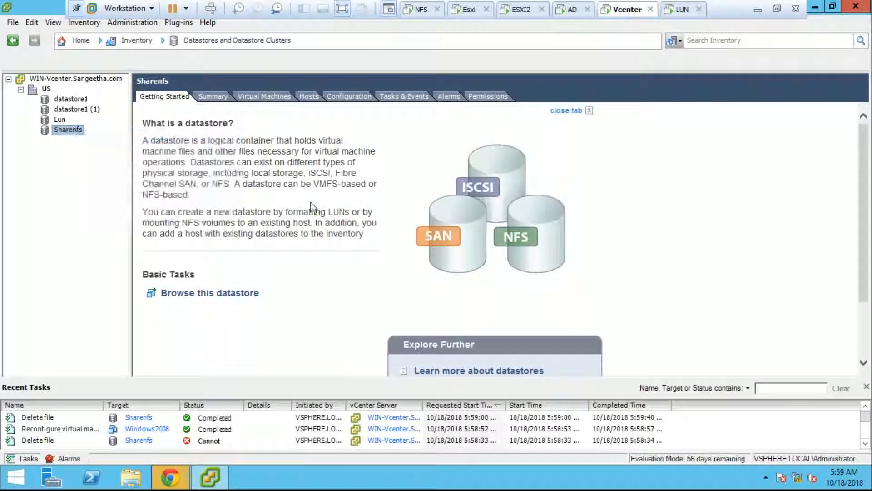
pyautogui.click(234, 133)
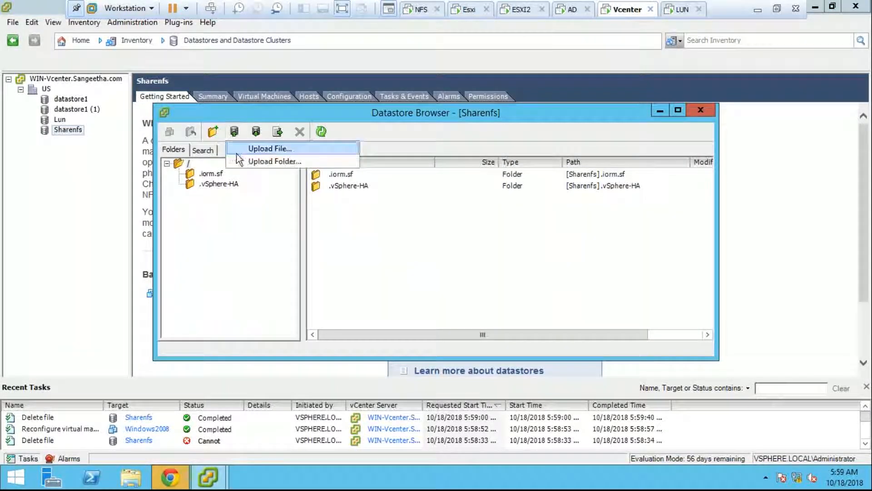
pyautogui.click(235, 151)
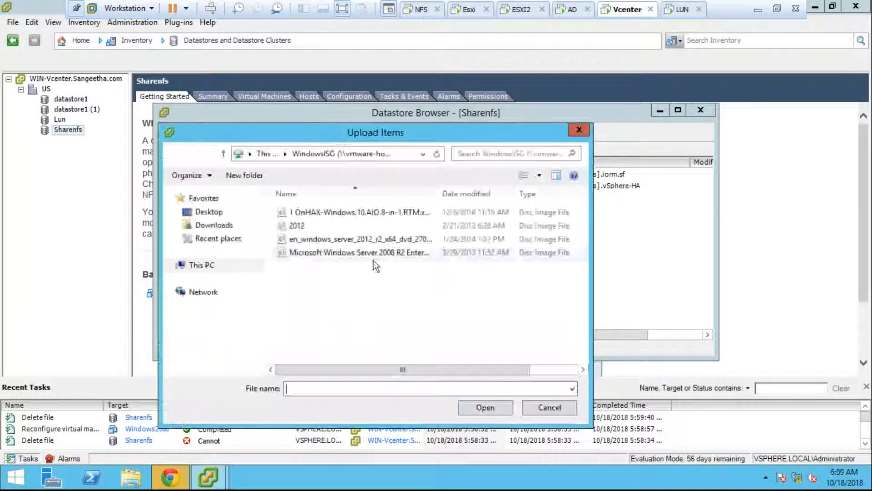
pyautogui.doubleClick(366, 220)
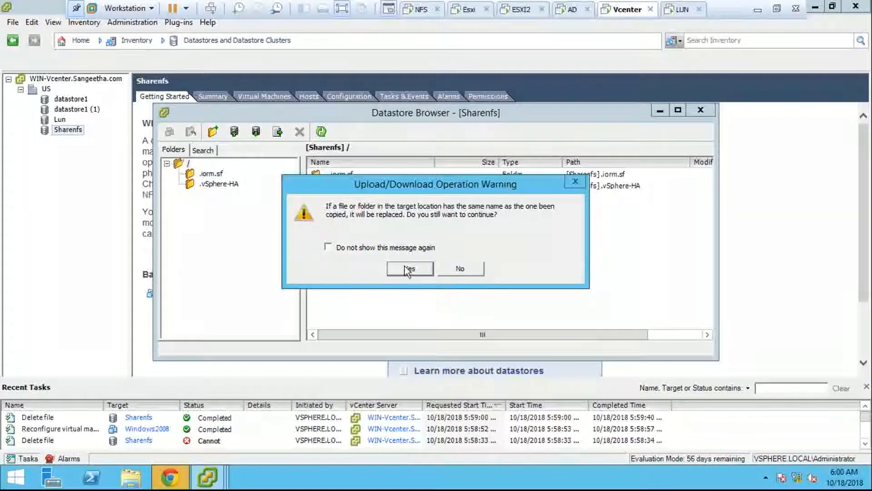
pyautogui.click(405, 267)
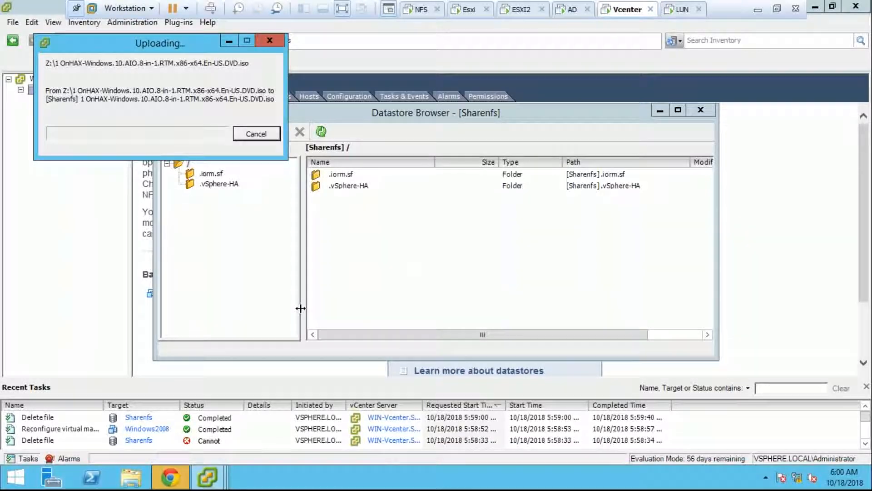
pyautogui.click(662, 110)
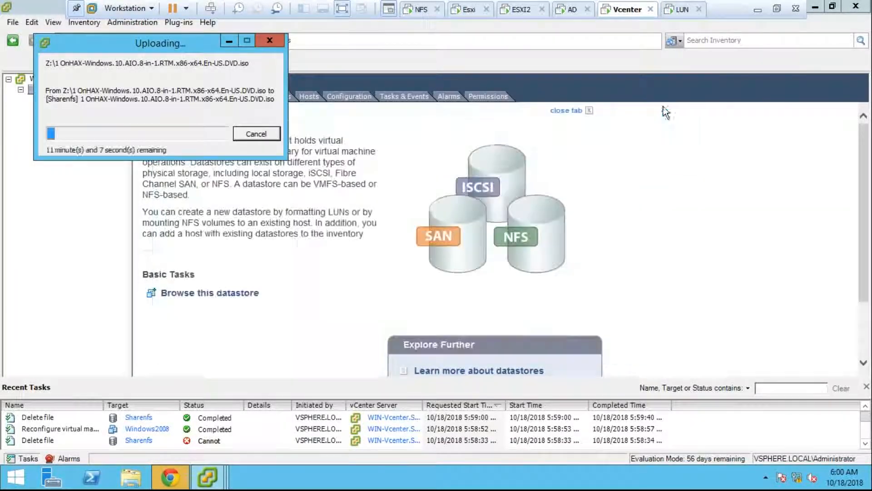
pyautogui.click(229, 42)
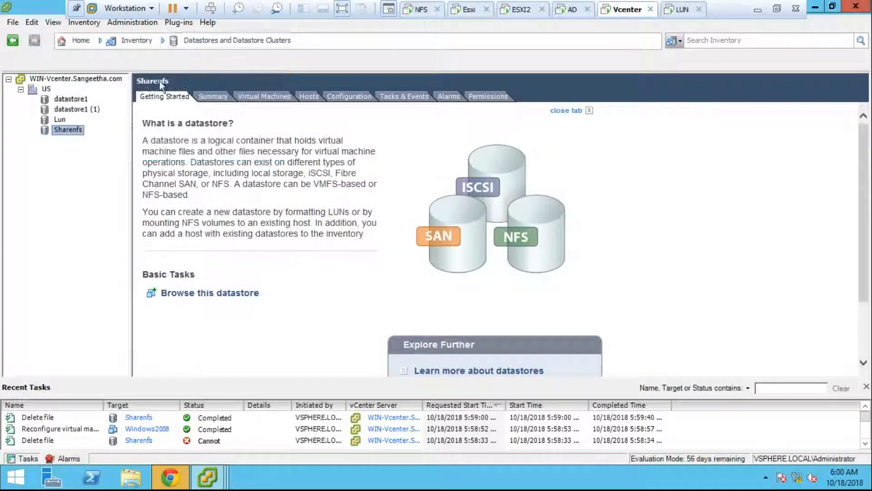
pyautogui.click(80, 41)
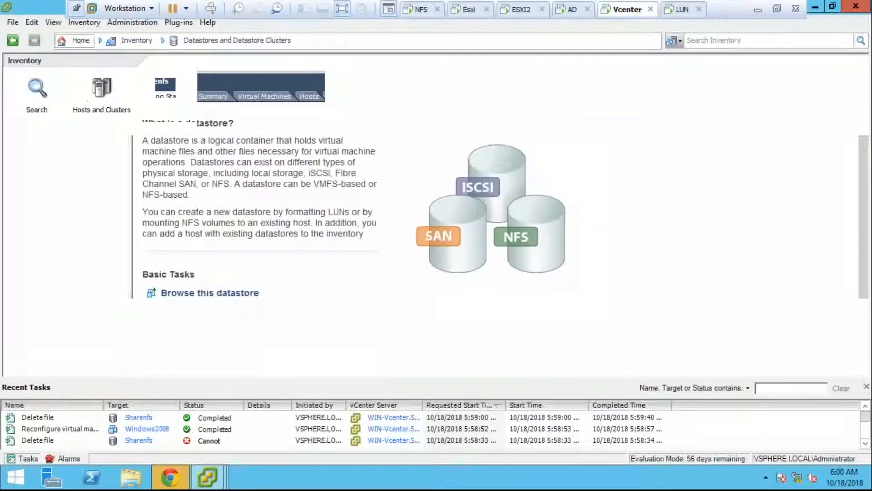
pyautogui.click(178, 23)
pyautogui.click(200, 35)
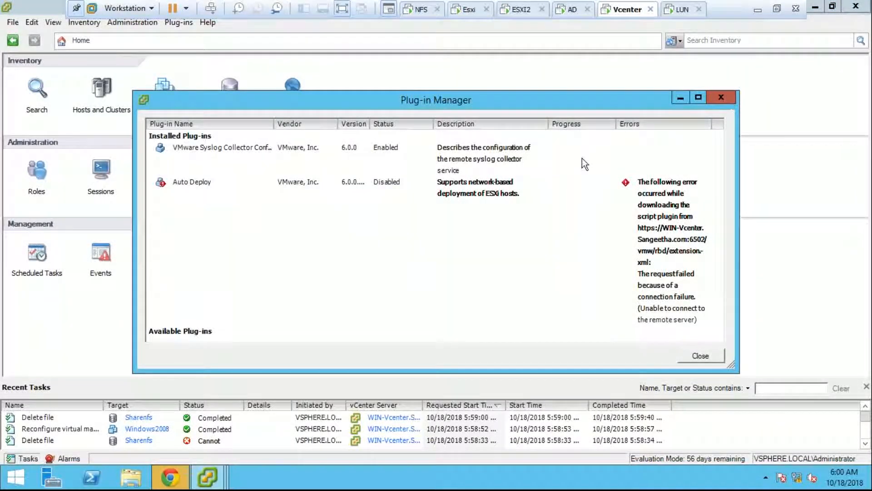
pyautogui.click(721, 97)
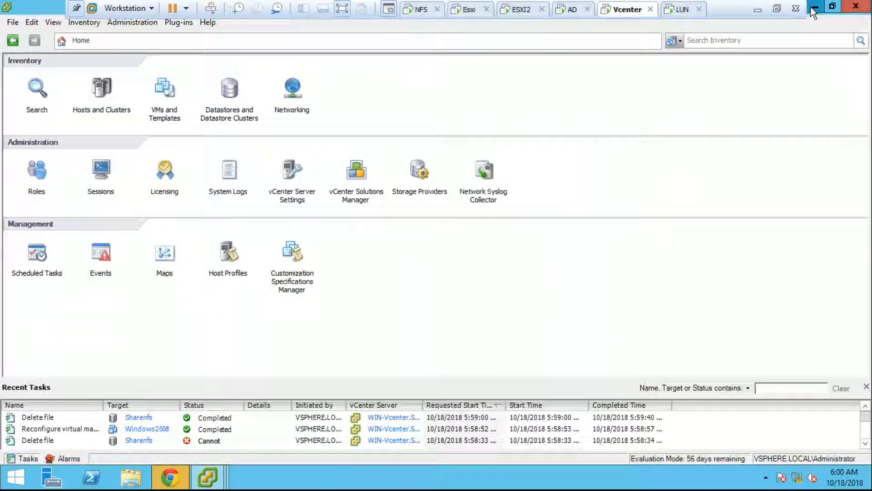
pyautogui.click(813, 13)
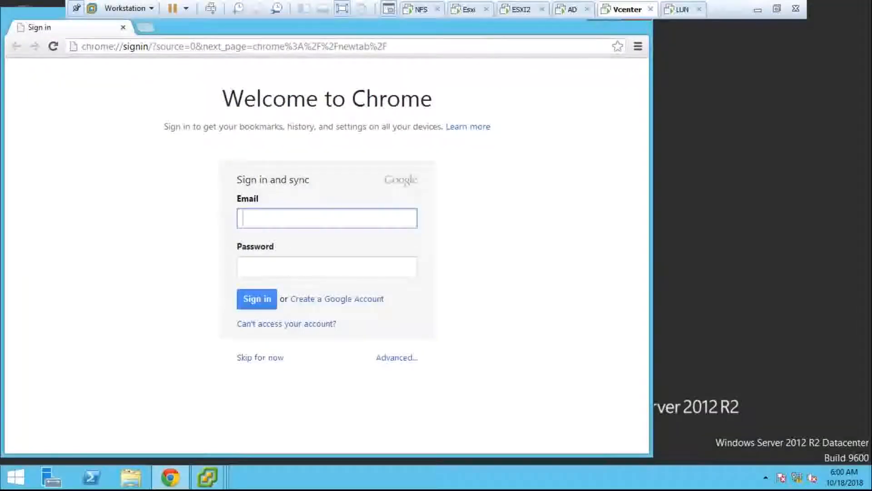
pyautogui.click(148, 476)
pyautogui.rightClick(624, 12)
pyautogui.click(650, 182)
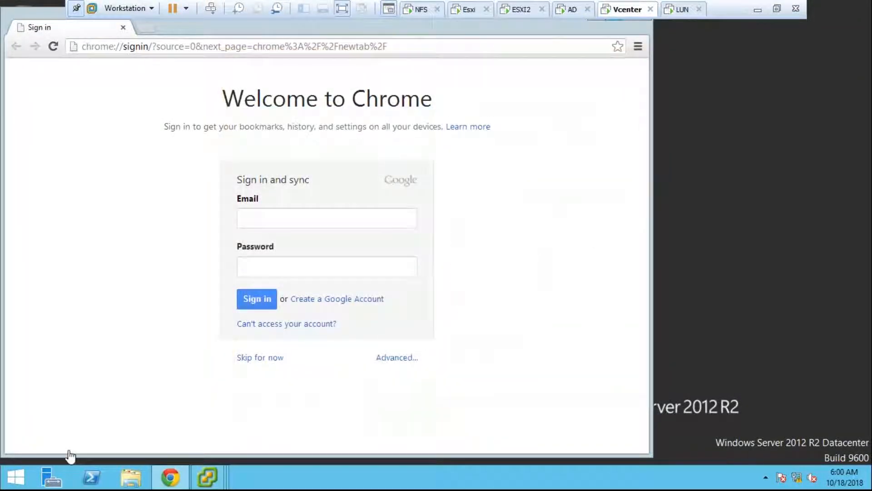
pyautogui.click(131, 477)
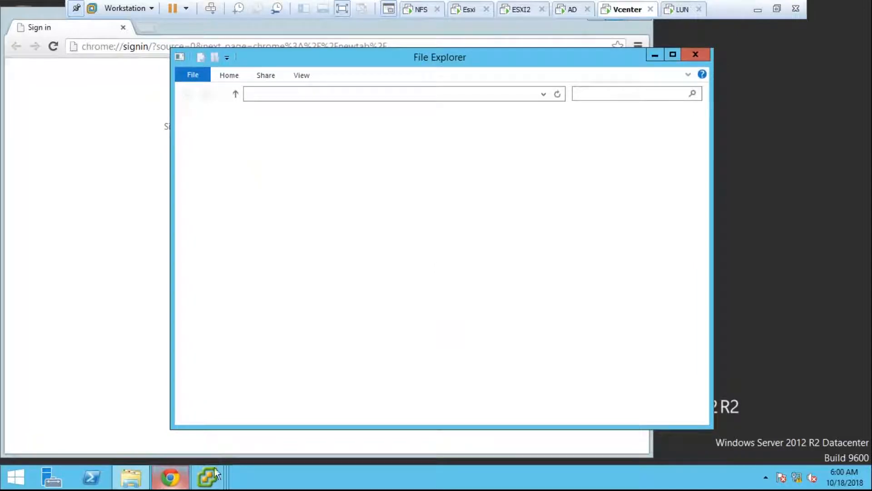
pyautogui.moveTo(212, 476)
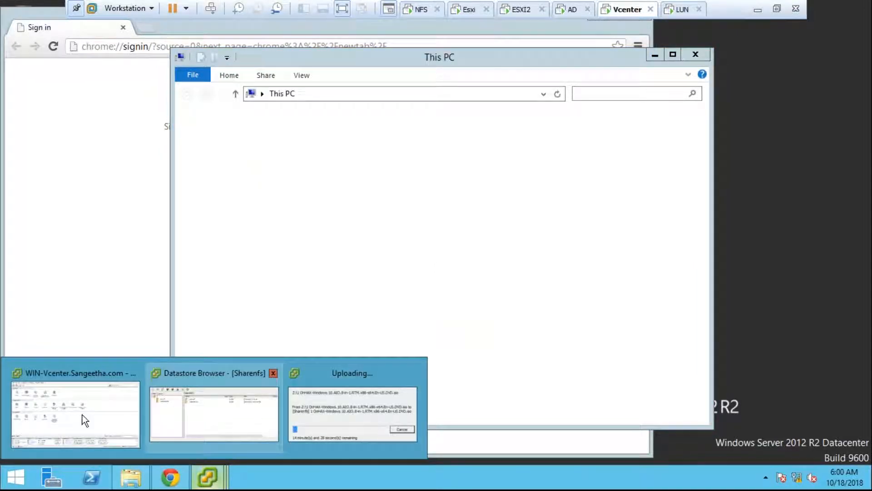
pyautogui.click(78, 443)
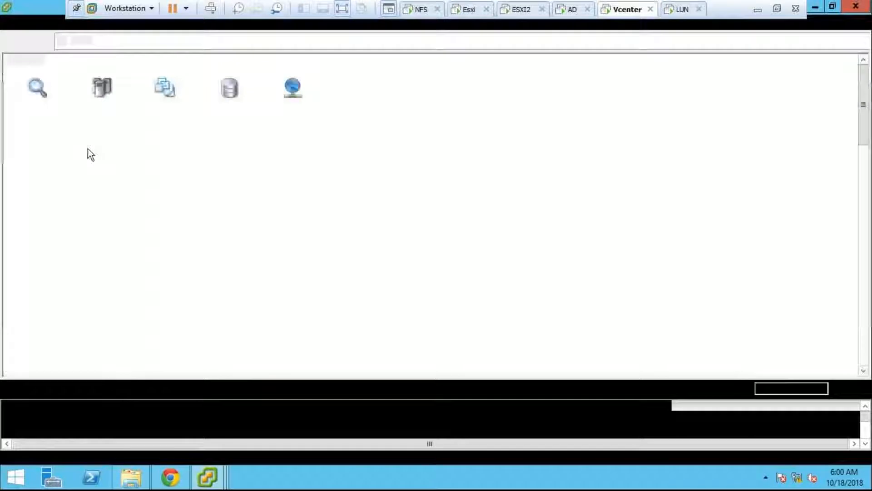
pyautogui.click(102, 91)
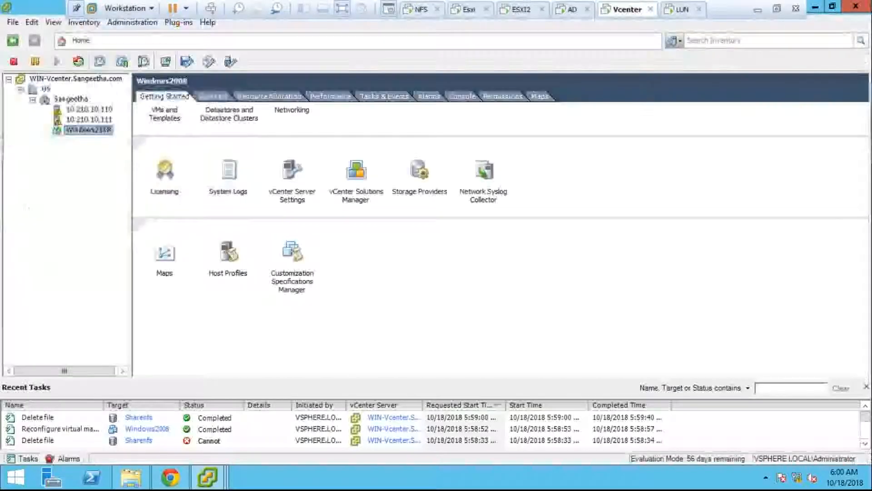
pyautogui.click(186, 43)
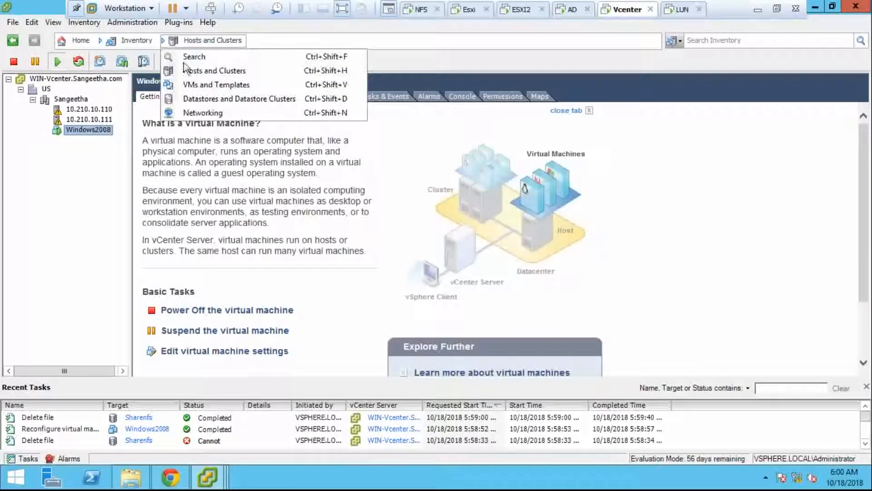
pyautogui.click(181, 23)
pyautogui.click(213, 36)
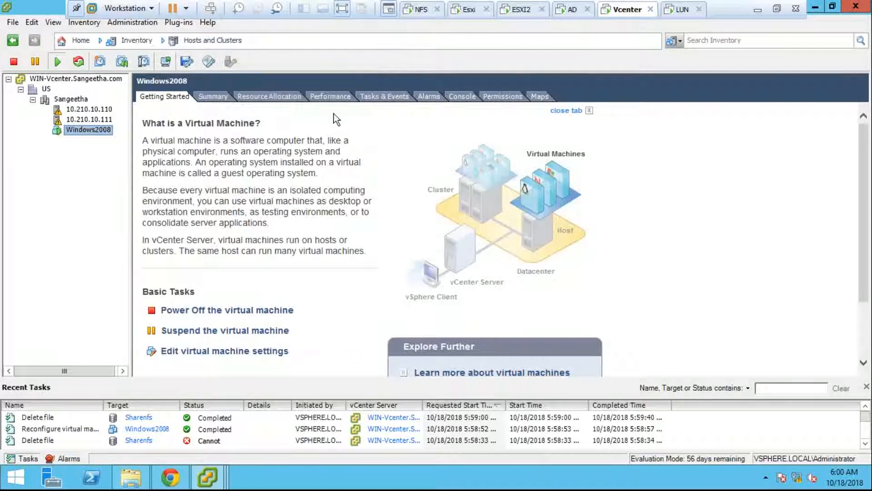
pyautogui.click(323, 154)
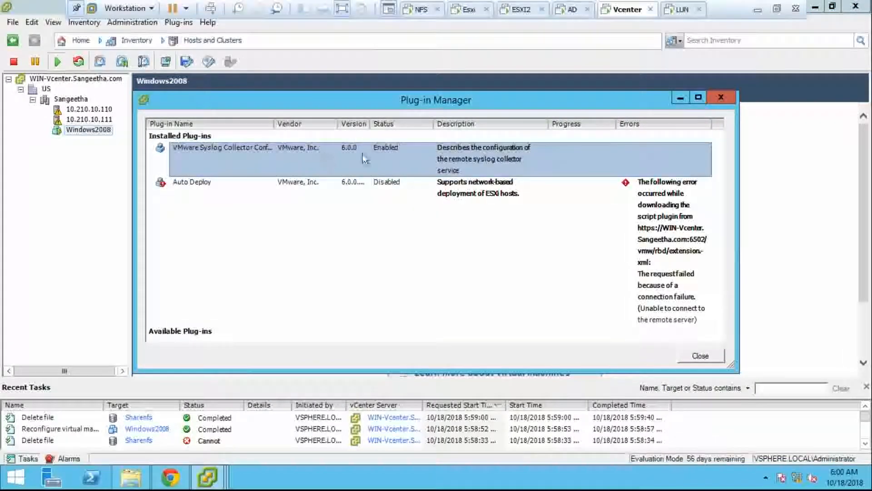
pyautogui.click(542, 185)
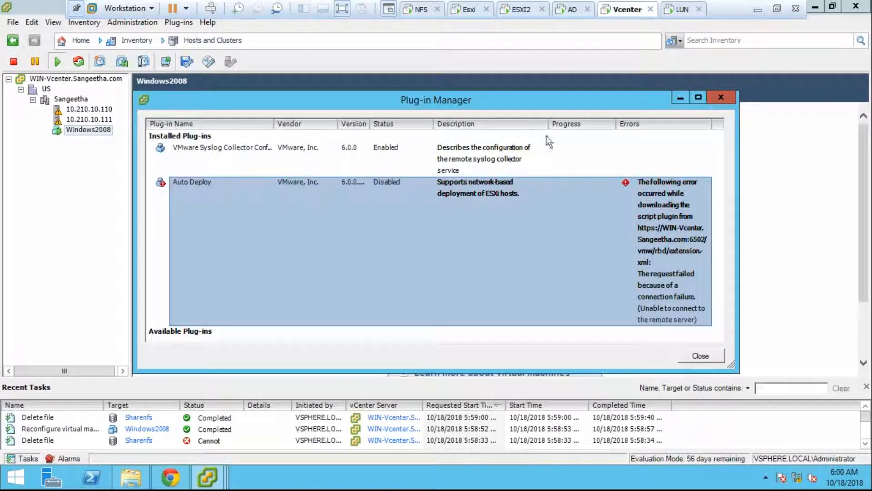
pyautogui.press('Escape')
# - In File Explorer, run the installer from the VMware VIM DVD drive (D:)
pyautogui.click(120, 478)
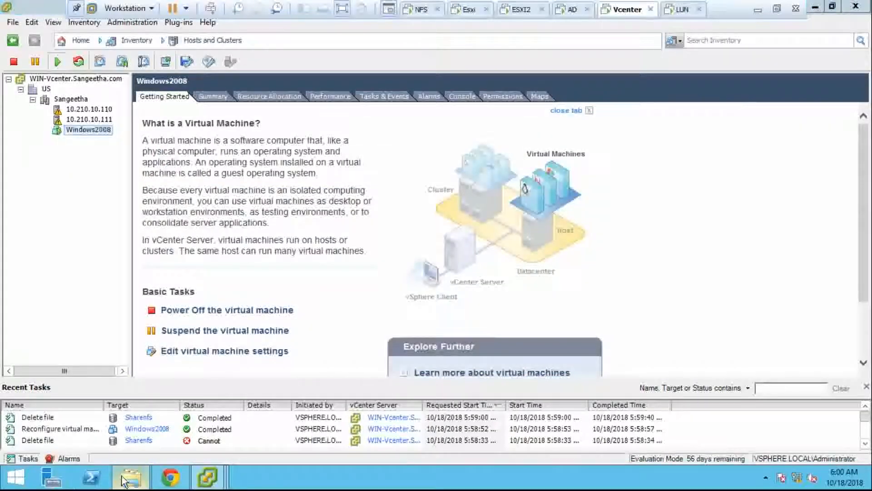
pyautogui.click(499, 282)
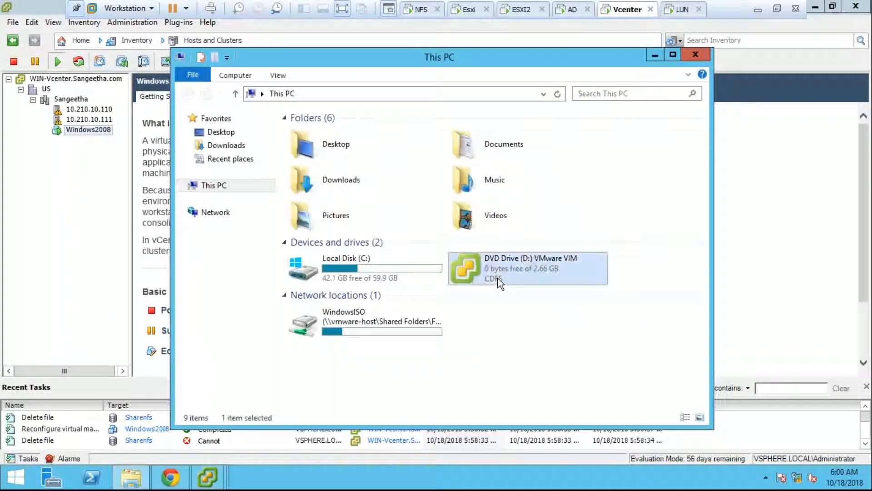
pyautogui.rightClick(498, 279)
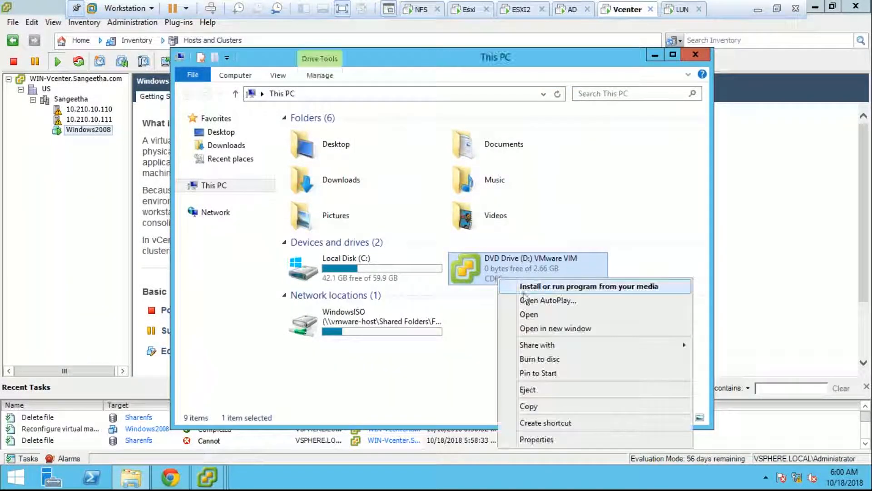
pyautogui.click(531, 286)
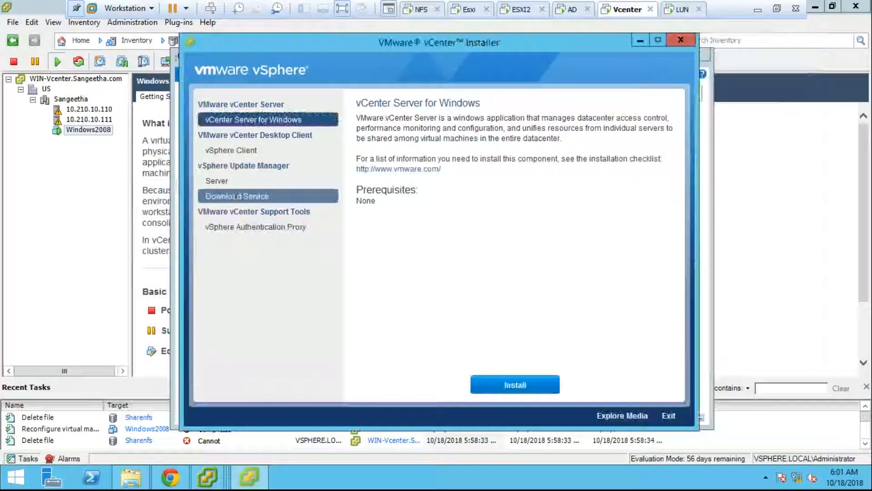
# - Select Update Manager Download Service, check upload progress, and enable SQL Server 2012 Express as embedded database
pyautogui.click(223, 196)
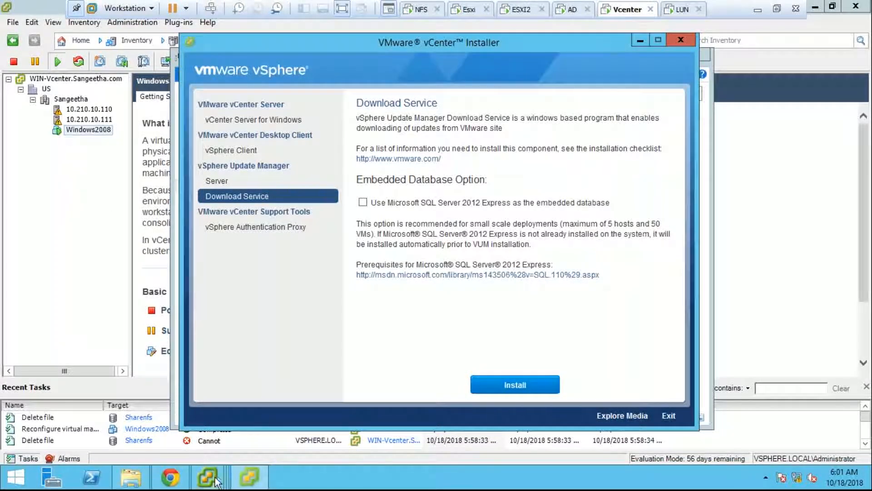
pyautogui.moveTo(216, 481)
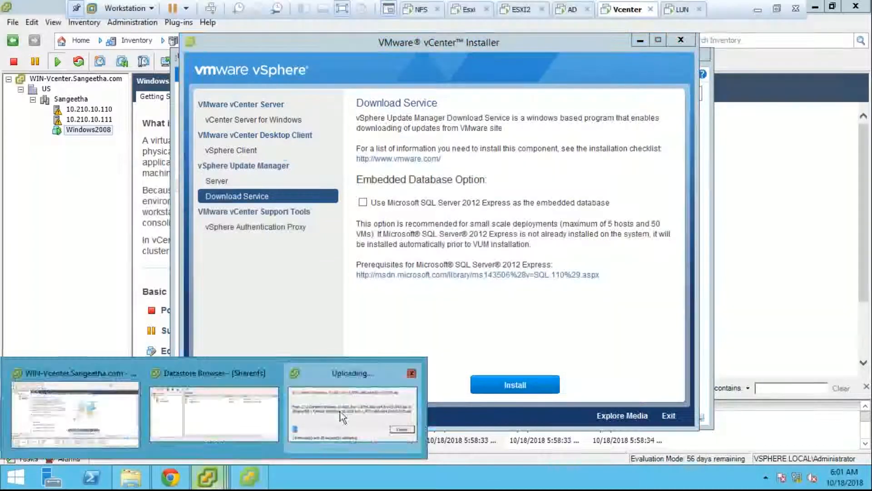
pyautogui.click(350, 405)
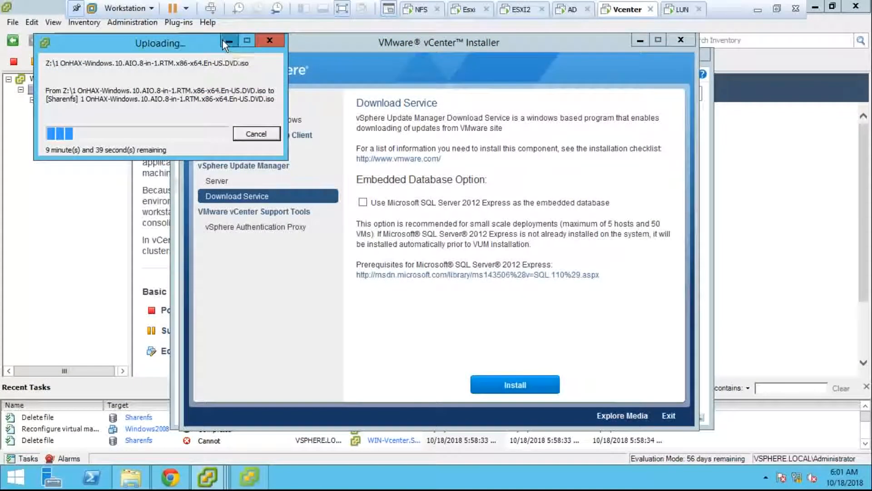
pyautogui.click(223, 40)
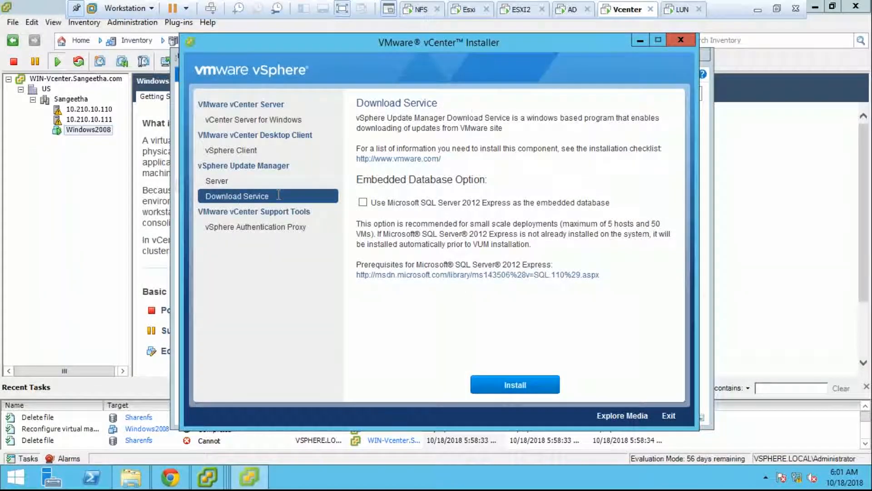
pyautogui.click(362, 203)
# - Check the upload progress window from the taskbar previews, then minimize it again
pyautogui.click(207, 477)
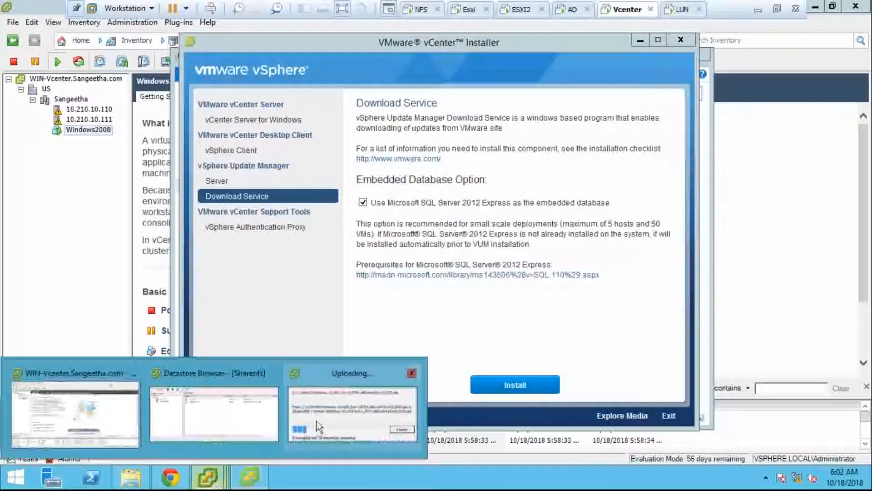
pyautogui.click(316, 422)
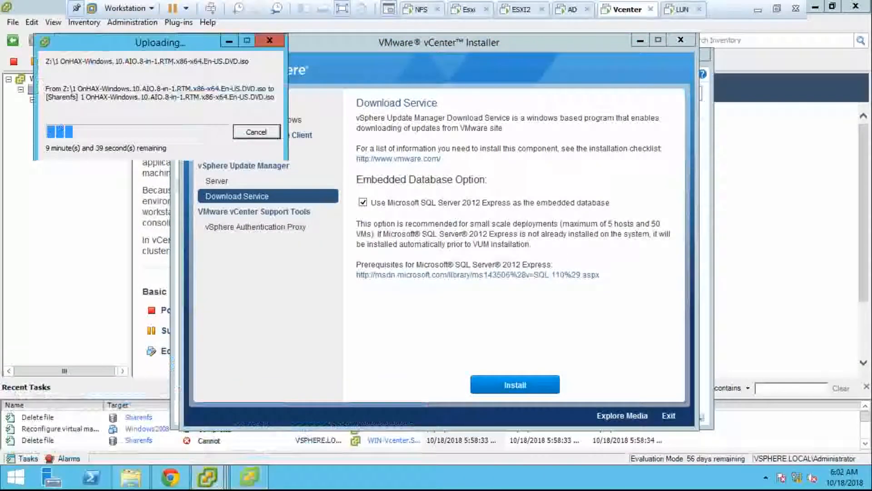
pyautogui.click(229, 40)
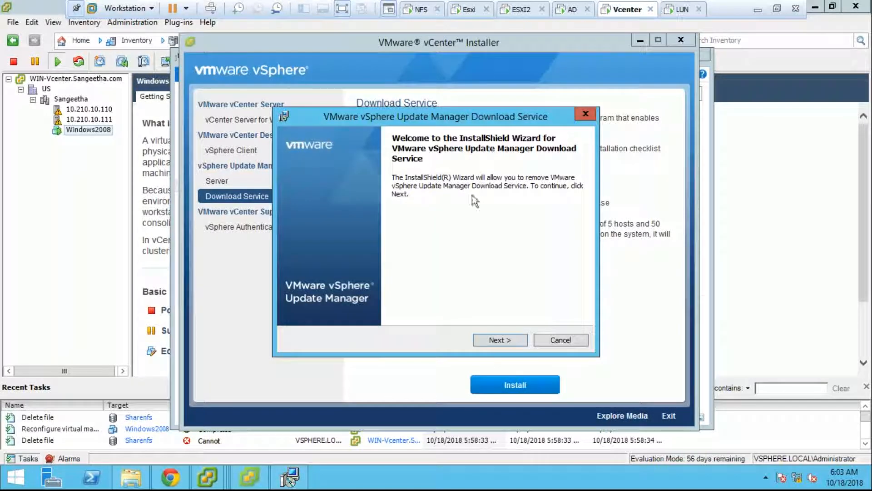
# - Back out of the Download Service removal wizard: cancel, confirm, and finish without changes
pyautogui.click(500, 340)
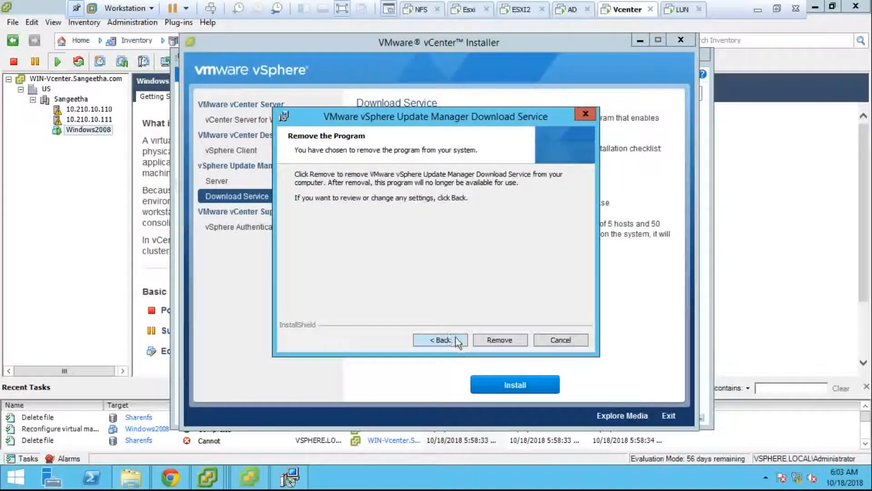
pyautogui.click(456, 338)
pyautogui.click(555, 341)
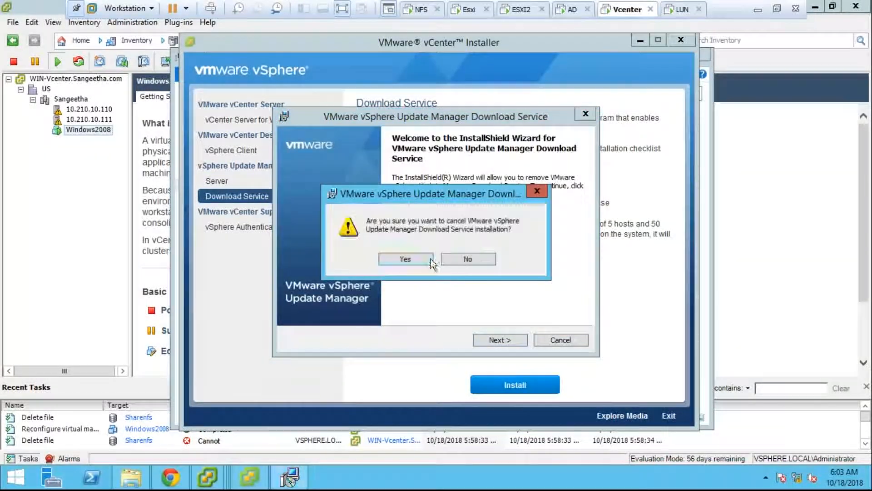
pyautogui.click(425, 258)
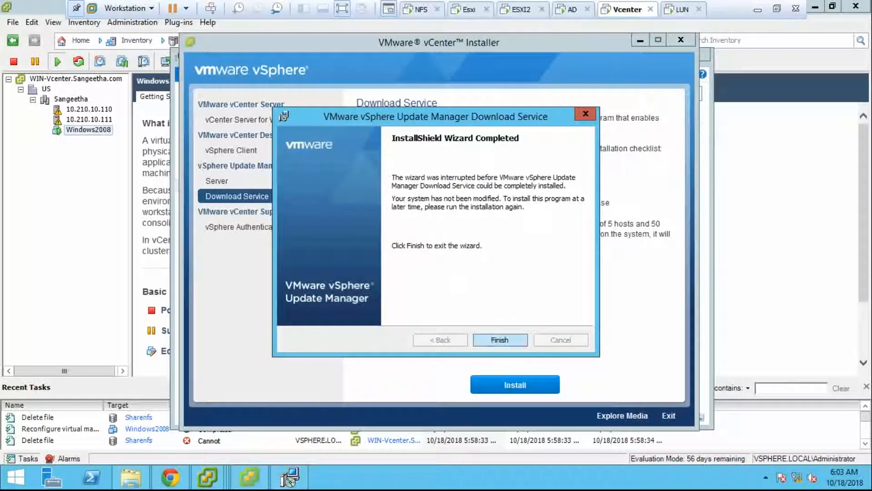
pyautogui.click(499, 340)
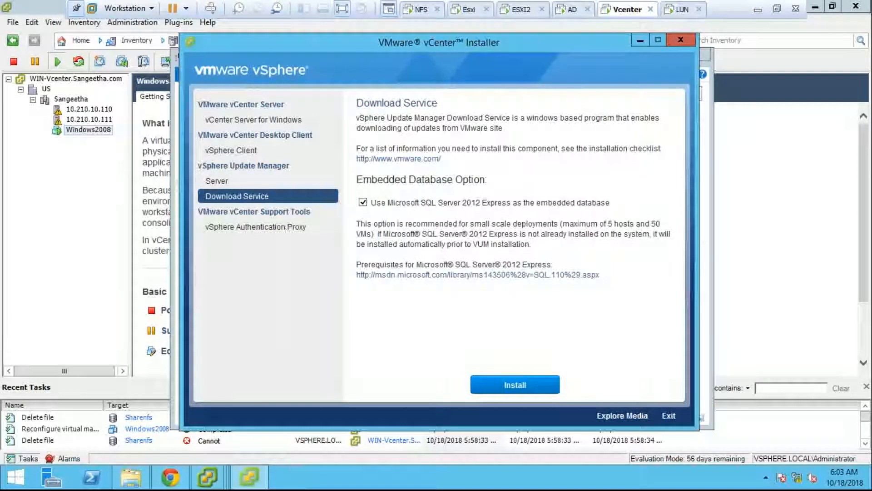
# - Start Update Manager Server setup in English (United States), check upload progress, and open Task Manager
pyautogui.click(257, 181)
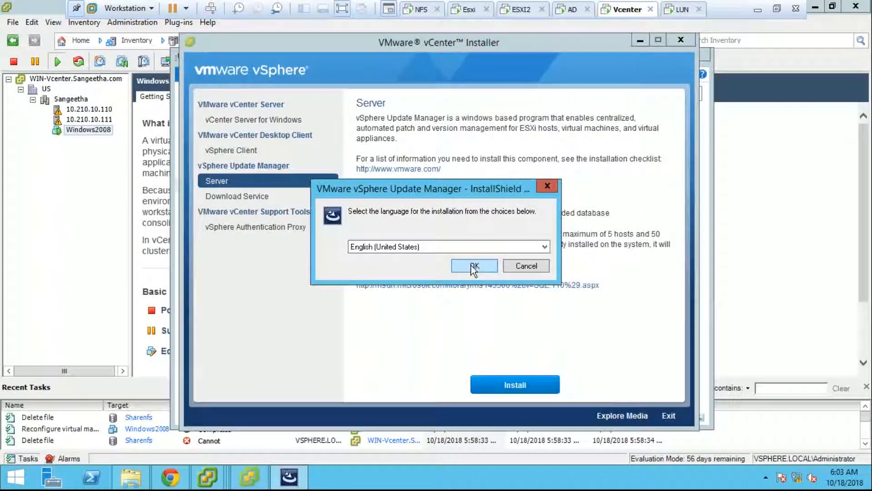
pyautogui.click(473, 267)
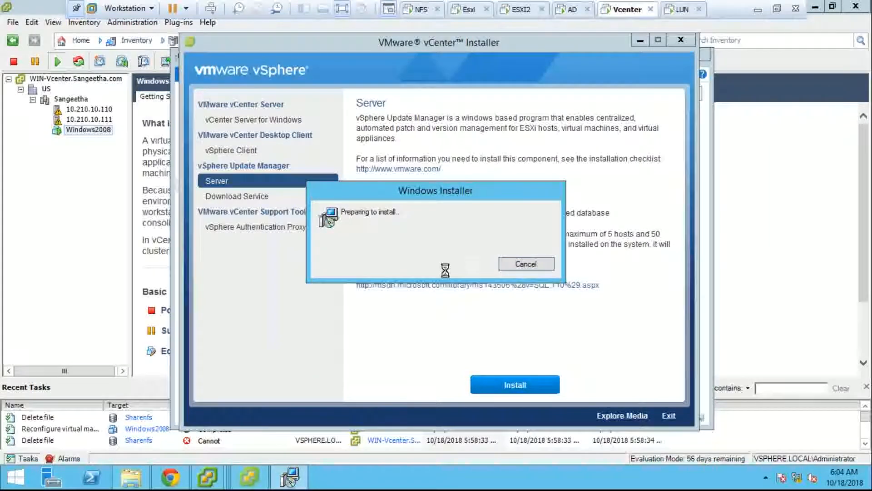
pyautogui.moveTo(208, 477)
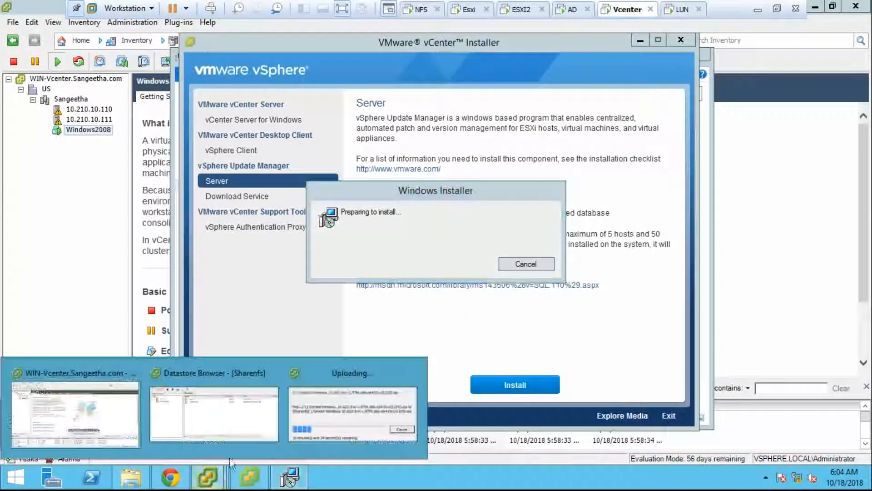
pyautogui.click(334, 408)
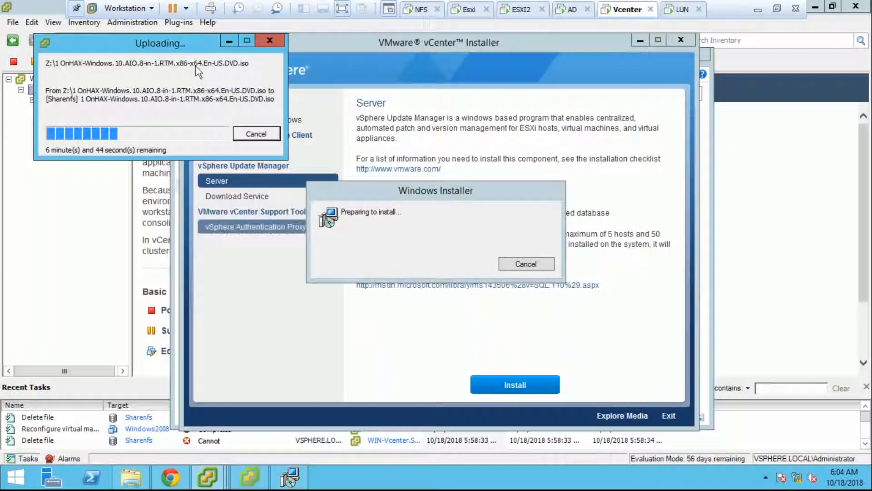
pyautogui.click(228, 42)
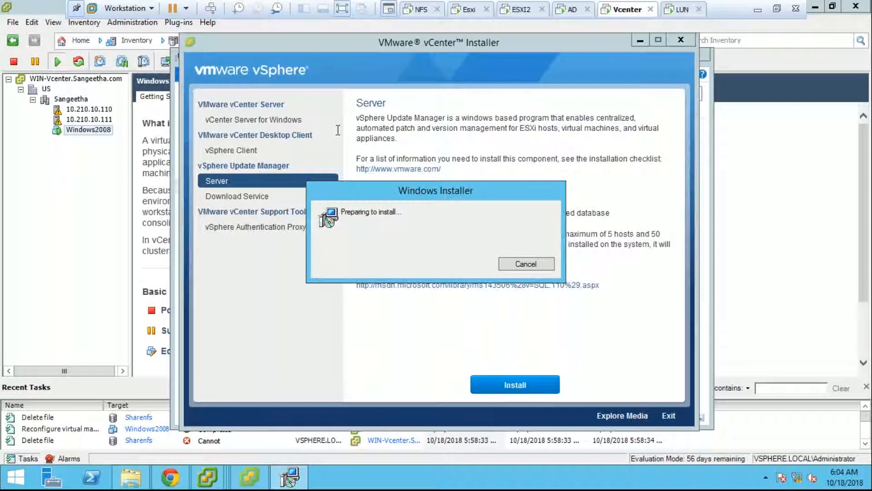
pyautogui.rightClick(363, 470)
pyautogui.click(403, 430)
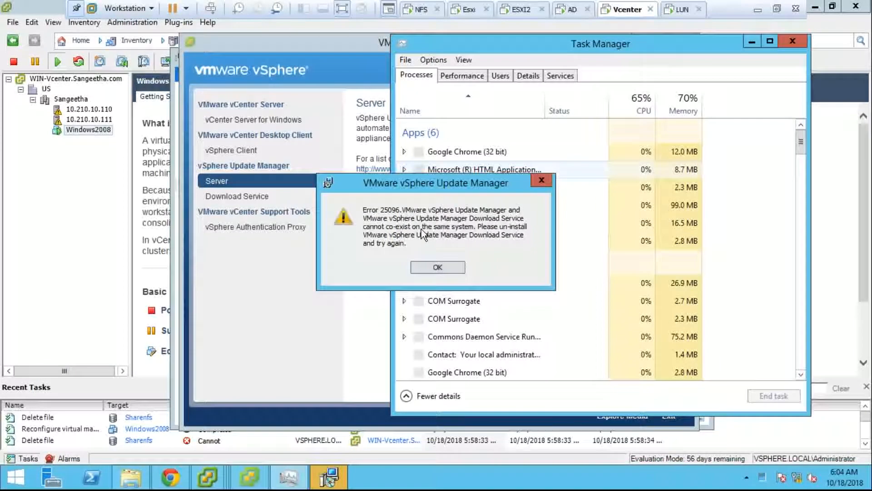
# - Acknowledge error 25096, finish the interrupted Update Manager wizard, and reselect Download Service
pyautogui.click(421, 229)
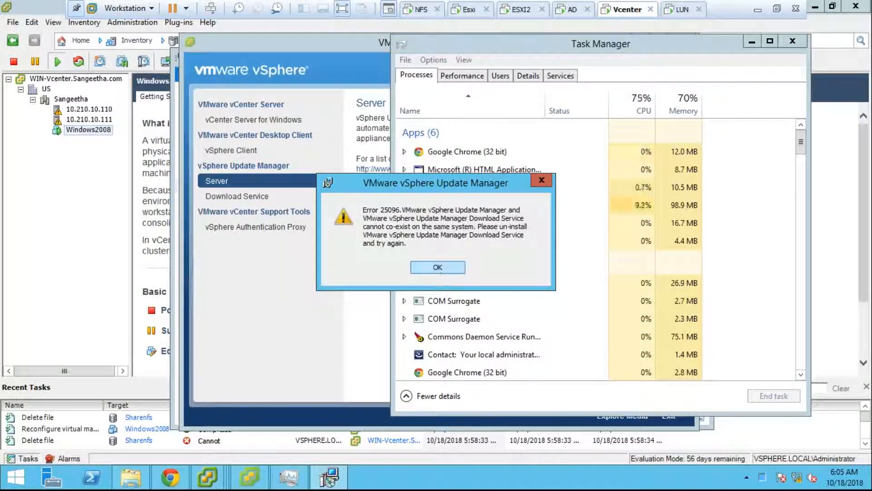
pyautogui.click(441, 272)
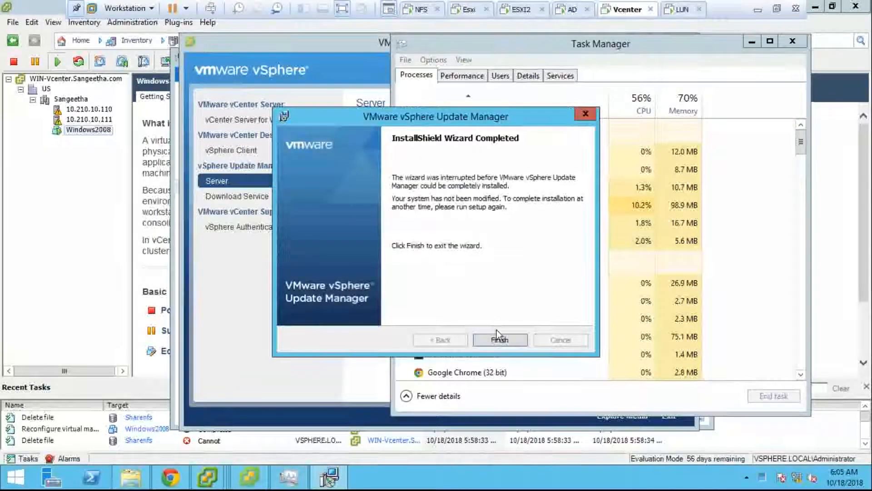
pyautogui.click(500, 340)
pyautogui.click(269, 196)
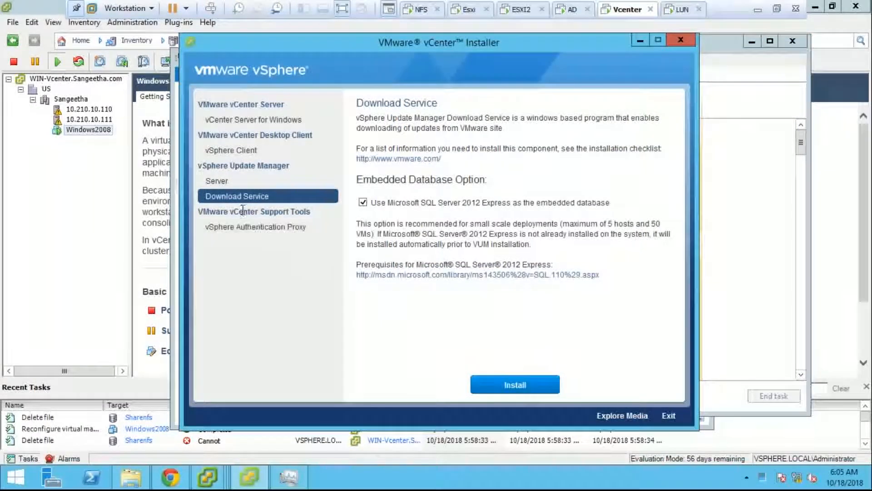
# - Remove the Update Manager Download Service through its InstallShield wizard, checking upload progress meanwhile
pyautogui.click(556, 387)
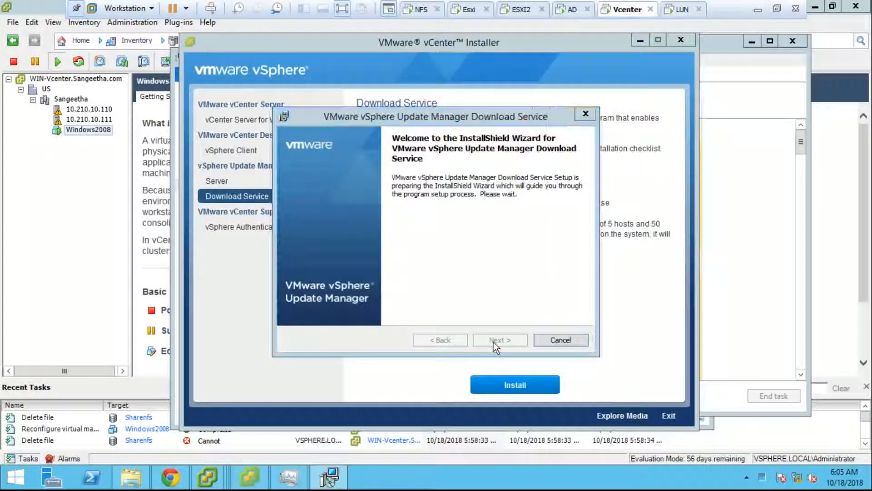
pyautogui.click(495, 341)
pyautogui.click(497, 340)
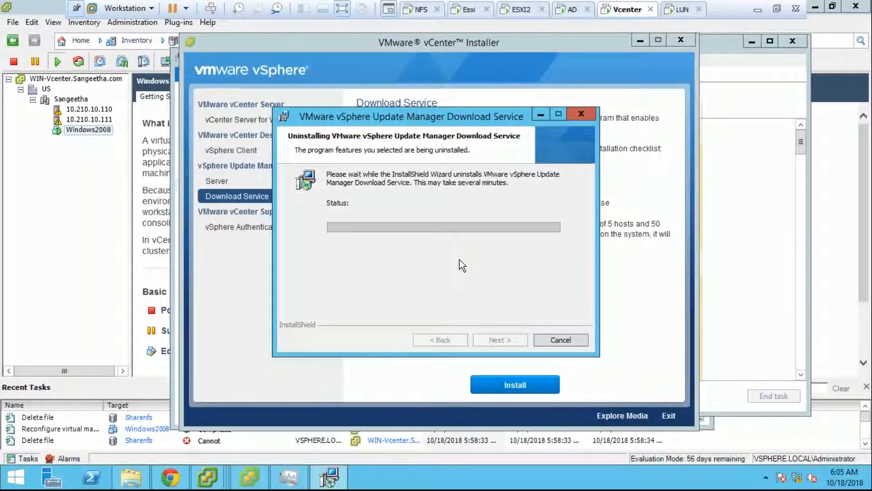
pyautogui.click(212, 477)
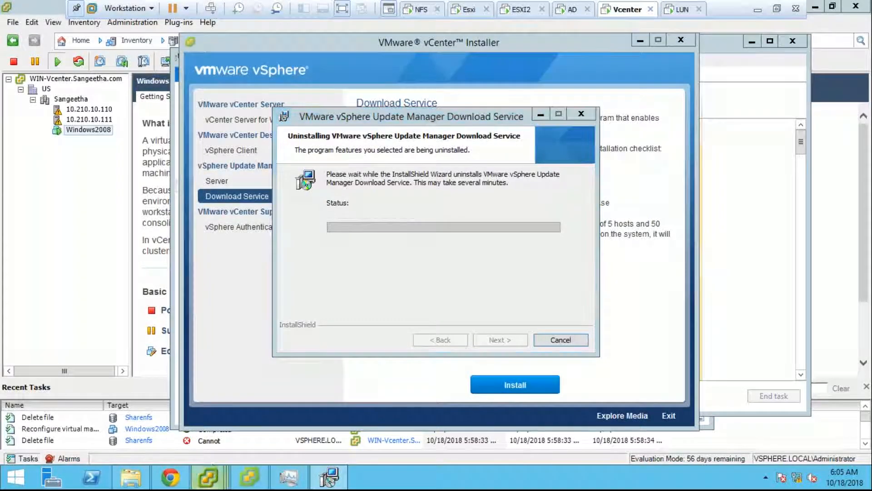
pyautogui.click(346, 413)
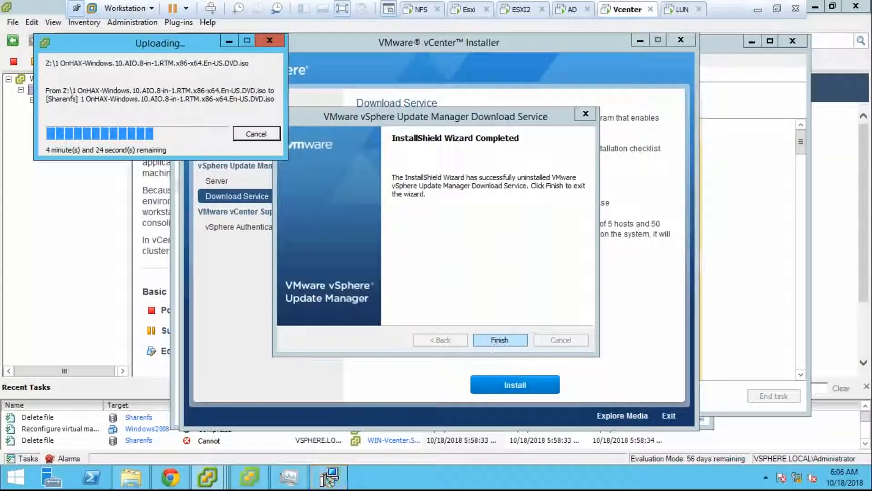
pyautogui.click(494, 346)
# - Close the uninstall dialog and start the Update Manager Server install in English
pyautogui.click(269, 186)
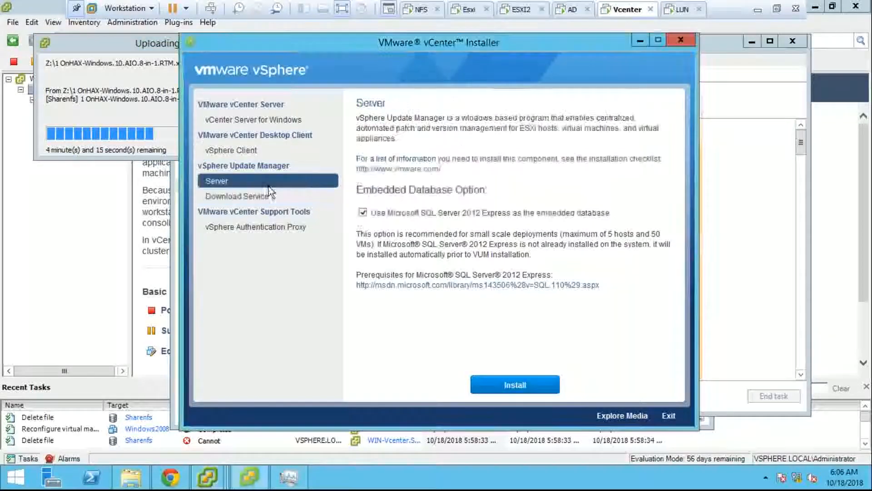
pyautogui.click(549, 388)
pyautogui.click(475, 266)
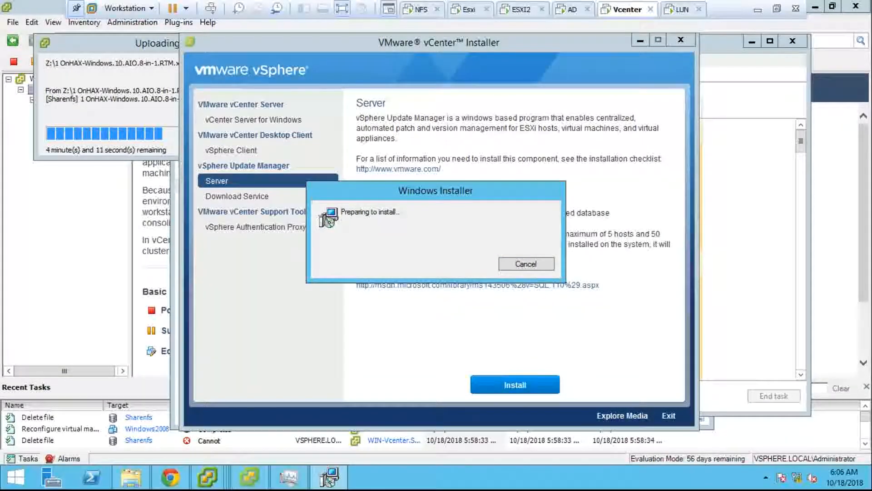
# - Check the CPU graph in Task Manager's Performance view, close it, and bring up This PC's menu
pyautogui.click(300, 485)
pyautogui.click(453, 78)
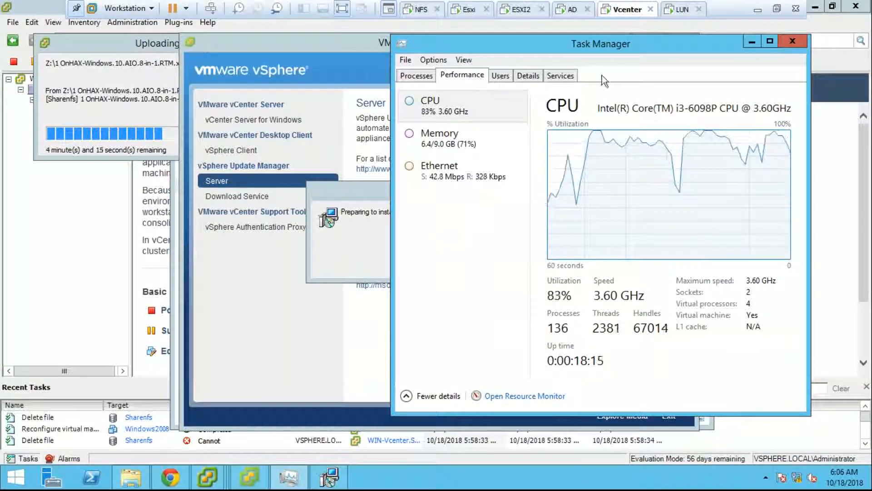
pyautogui.click(803, 44)
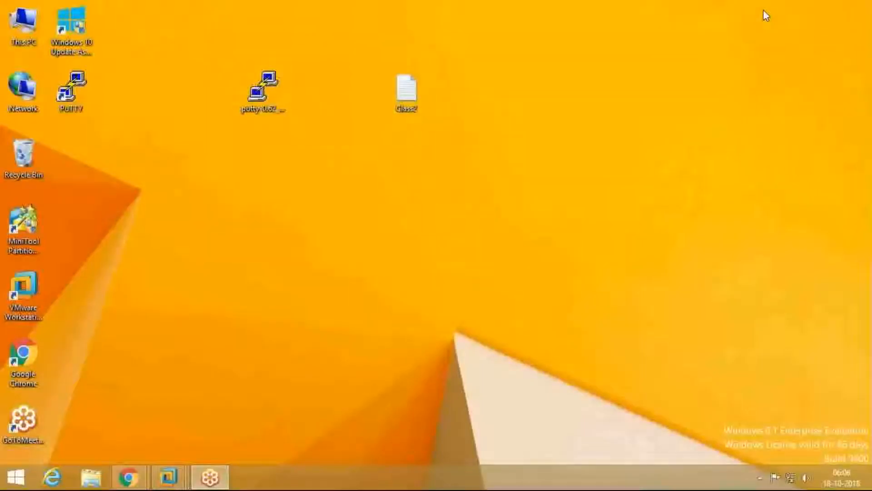
pyautogui.rightClick(18, 41)
# - View the host's System properties (Windows 8.1, i3-6098P, 32 GB RAM), then return to the Vcenter VM
pyautogui.click(91, 177)
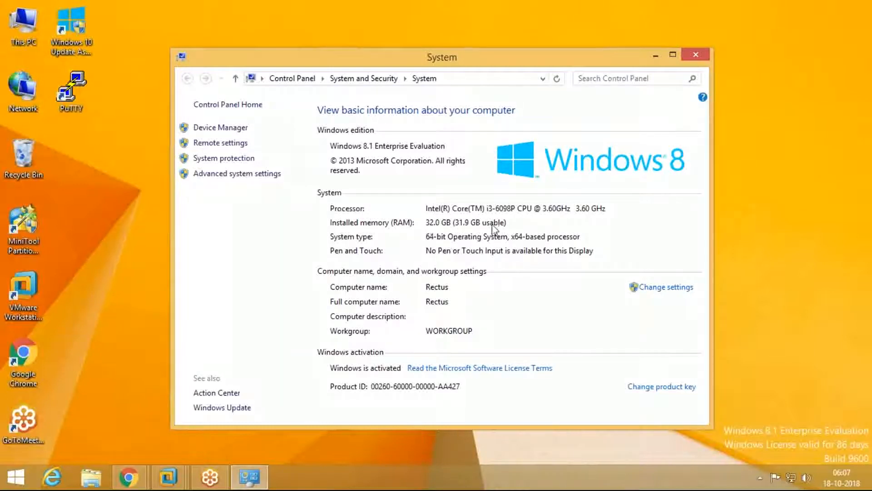
pyautogui.click(703, 58)
pyautogui.moveTo(168, 477)
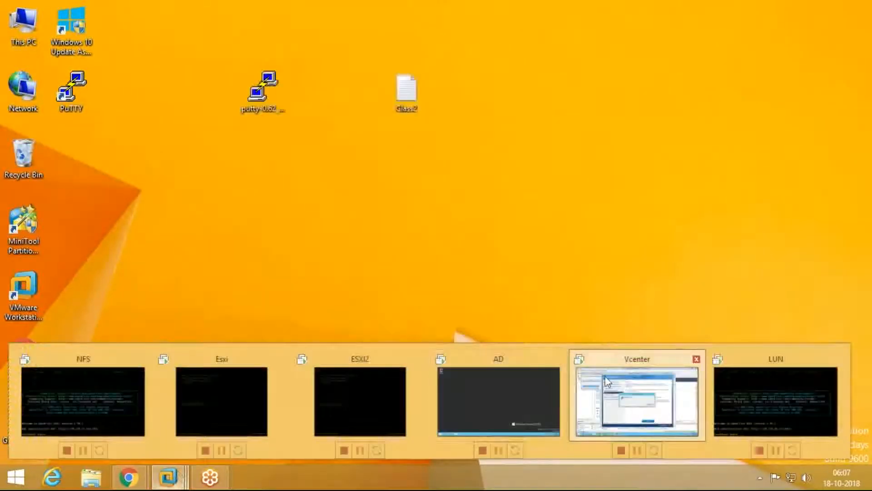
pyautogui.click(637, 401)
# - Accept the Update Manager license and turn off downloading updates right after installation
pyautogui.click(500, 340)
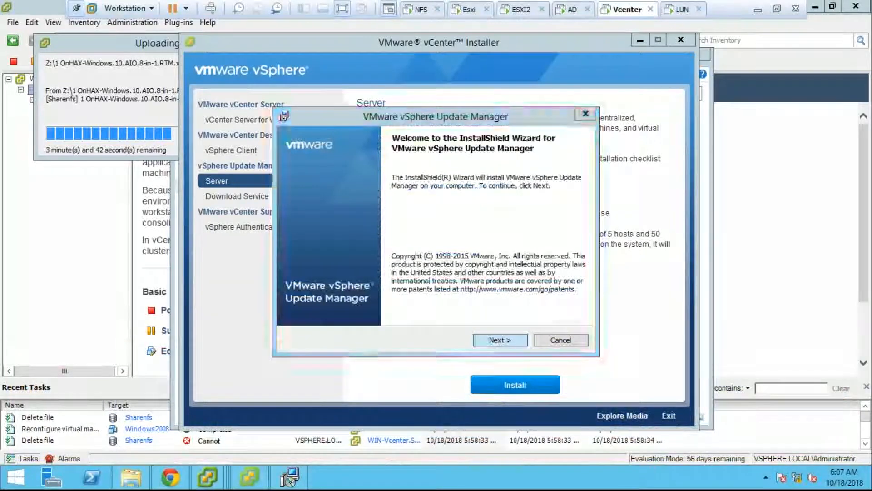
pyautogui.click(393, 294)
pyautogui.click(504, 341)
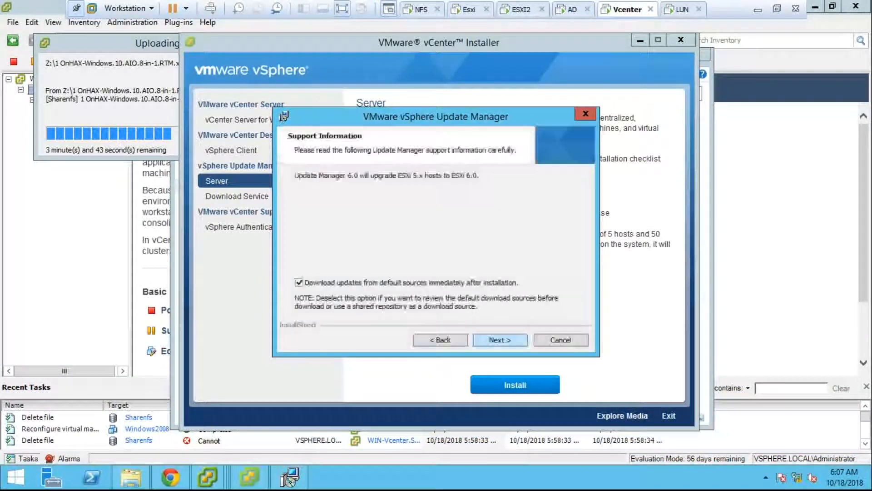
pyautogui.click(454, 282)
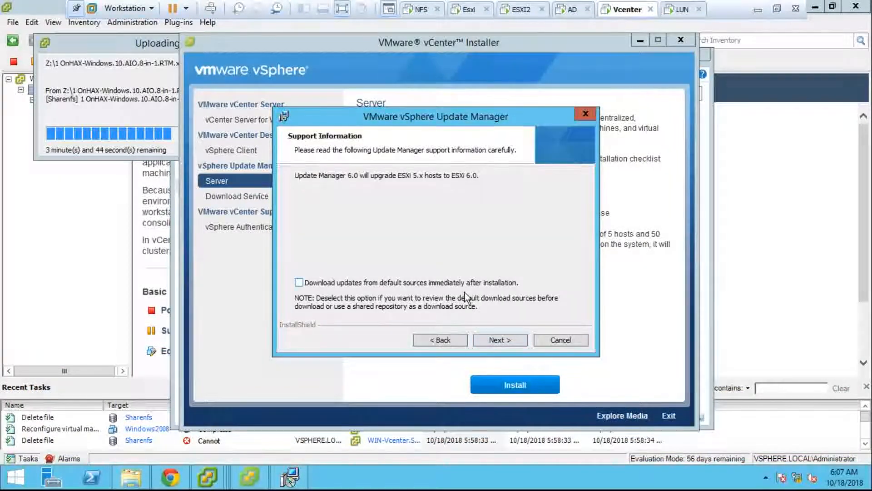
pyautogui.click(500, 340)
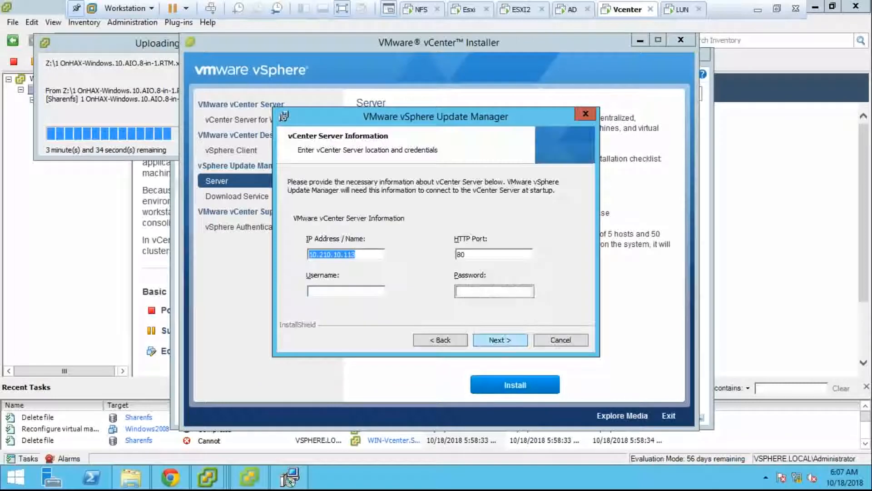
# - Enter the vCenter administrator username and password for the server connection
pyautogui.click(350, 291)
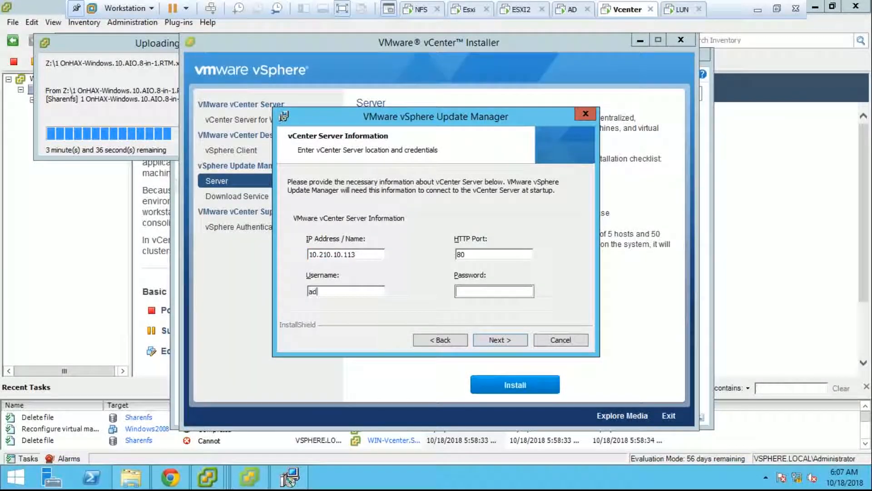
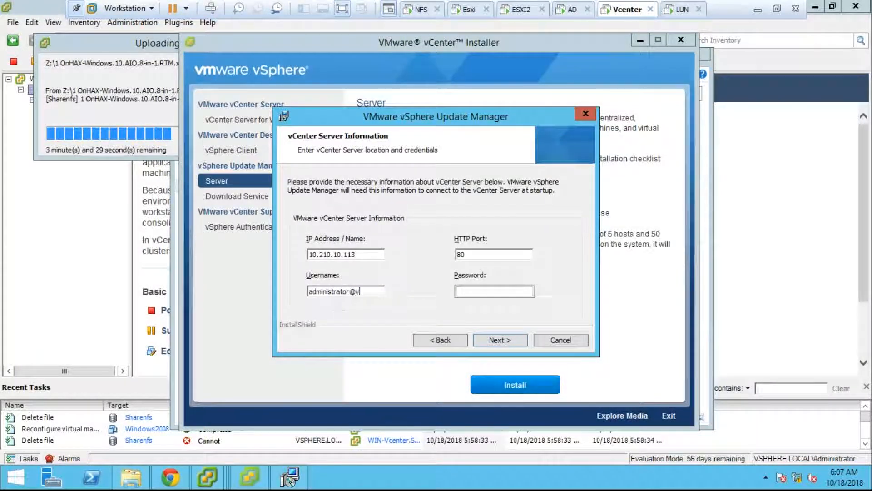
pyautogui.press('Tab')
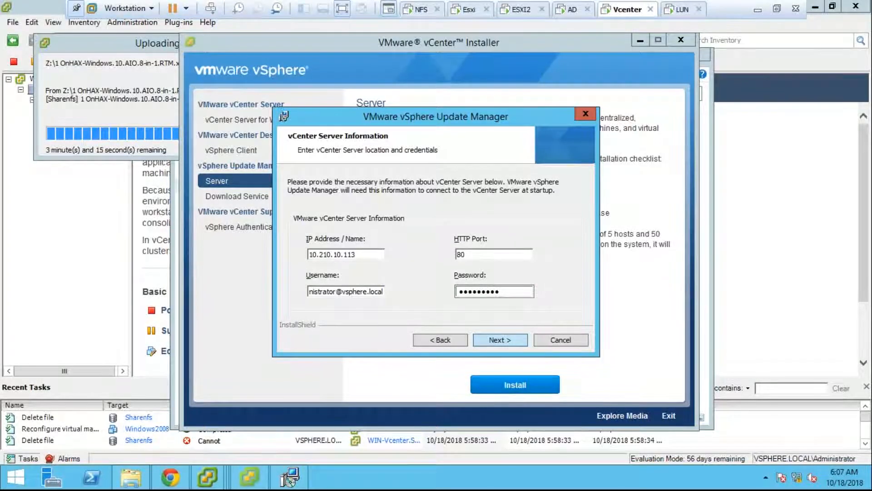
pyautogui.click(499, 340)
# - Keep 10.210.10.113 as server address, accept the default folder, dismiss the low-space warning, and install
pyautogui.click(375, 214)
pyautogui.click(317, 230)
pyautogui.click(499, 339)
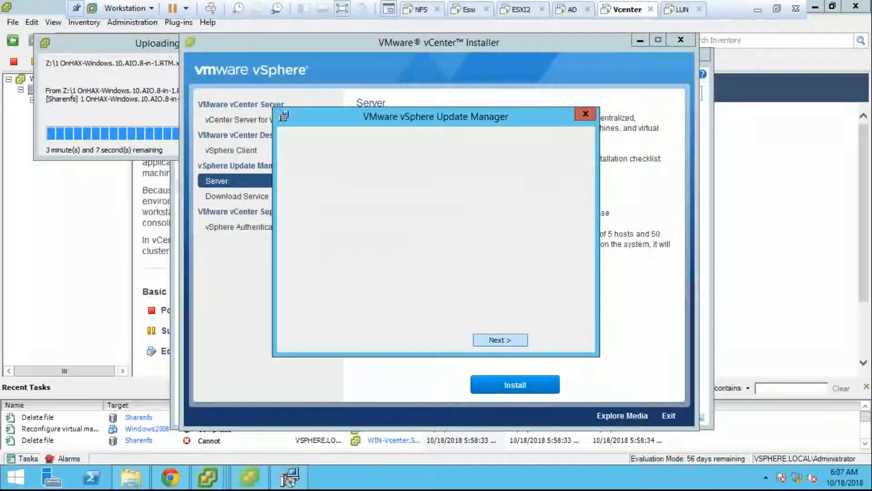
pyautogui.click(499, 340)
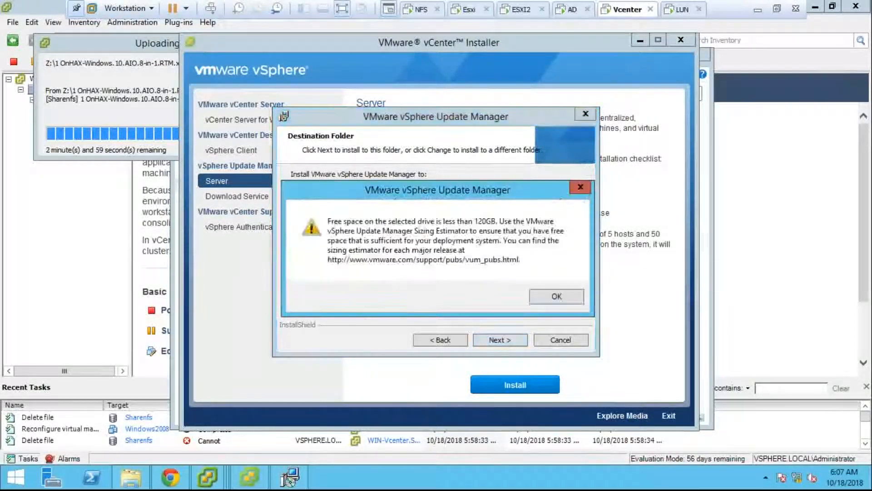
pyautogui.click(530, 295)
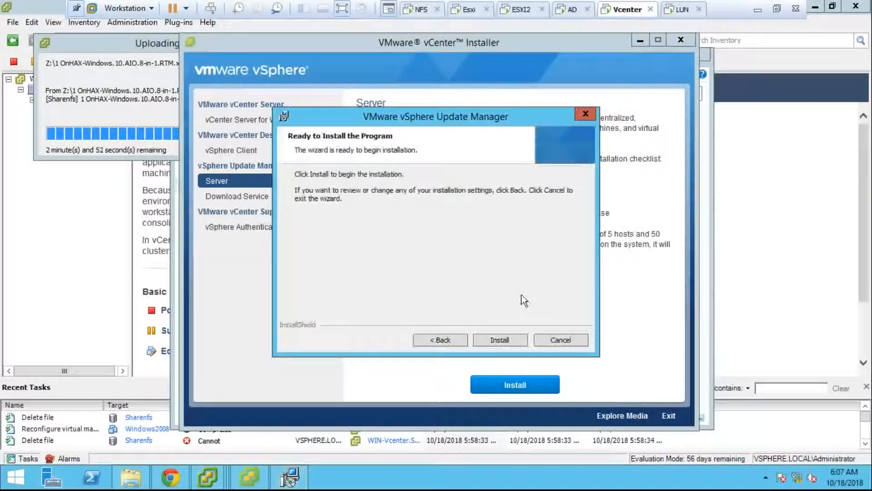
pyautogui.click(496, 337)
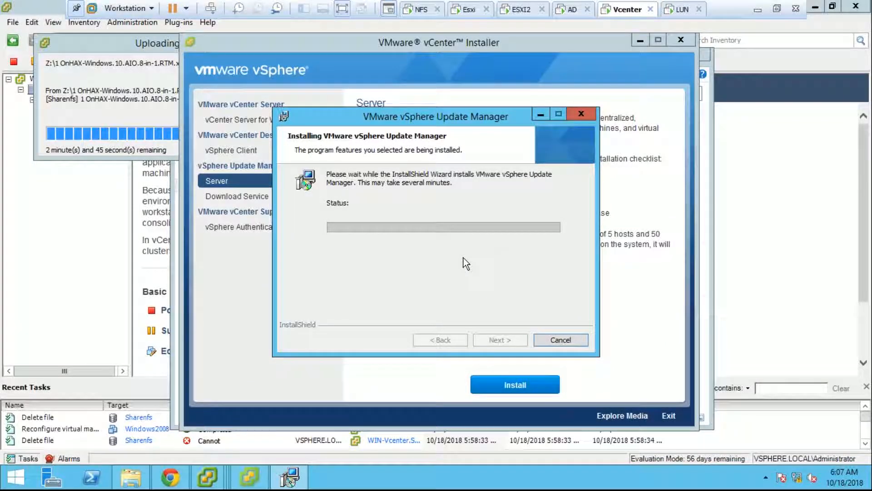
# - Monitor the ISO upload and Update Manager install, then finish the completed InstallShield wizard
pyautogui.click(117, 47)
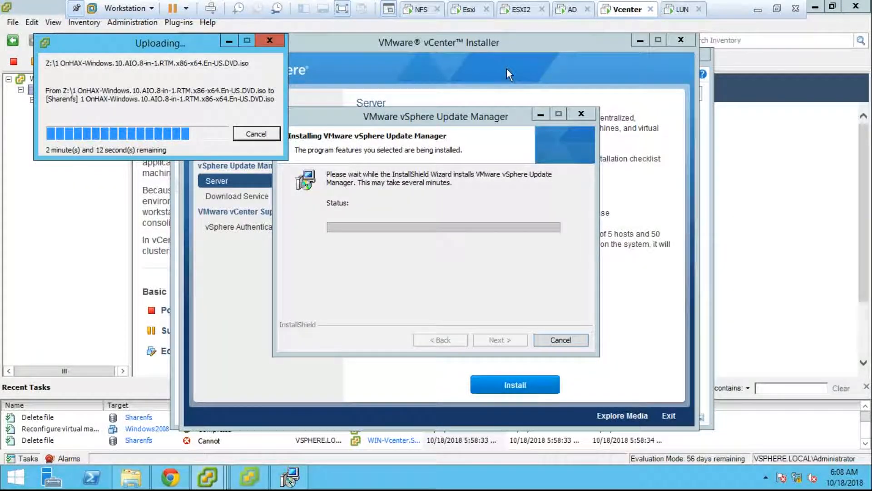
pyautogui.click(208, 477)
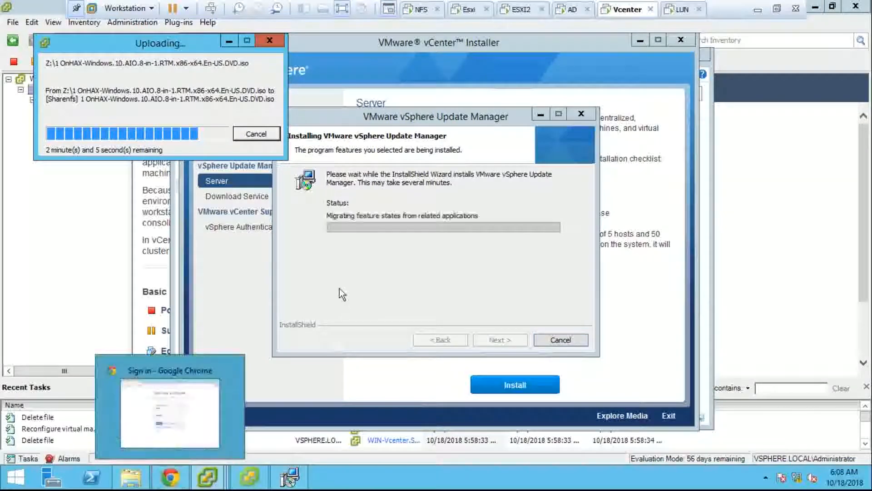
pyautogui.click(342, 293)
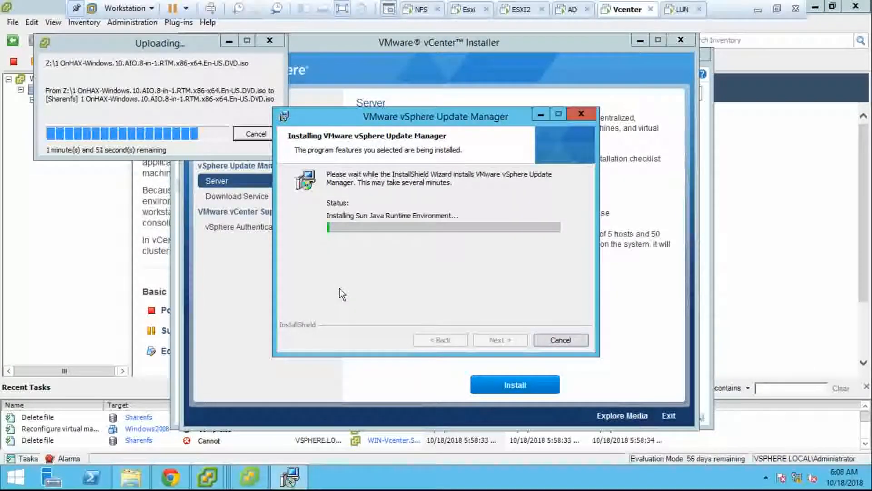
pyautogui.click(177, 42)
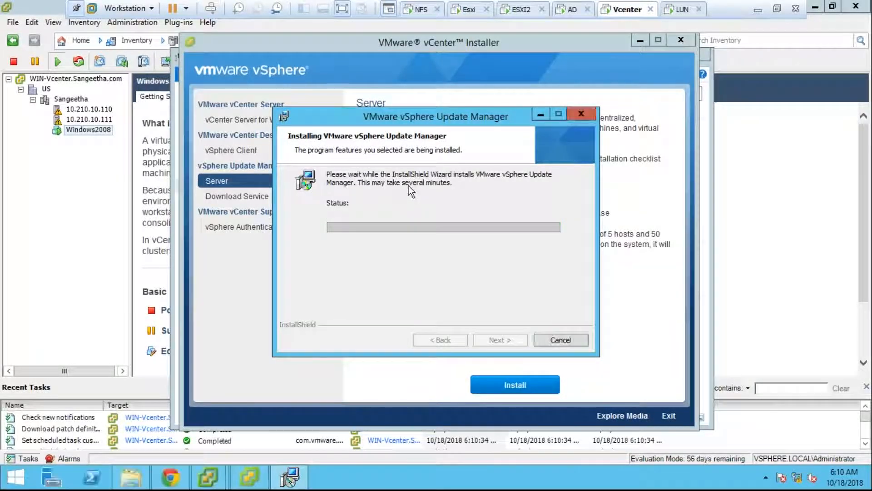
pyautogui.click(509, 338)
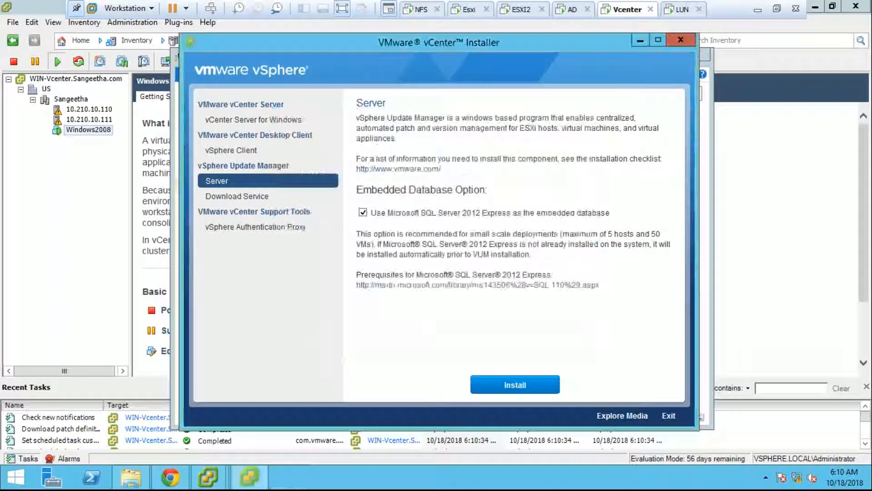
# - Close the vCenter Installer and This PC windows and view Available Plug-ins in Plug-in Manager
pyautogui.click(674, 40)
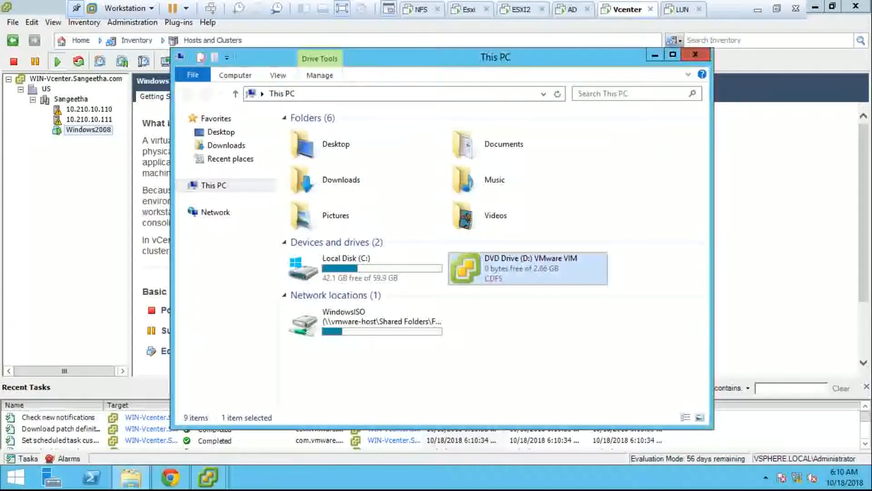
pyautogui.click(695, 55)
pyautogui.click(180, 23)
pyautogui.click(194, 37)
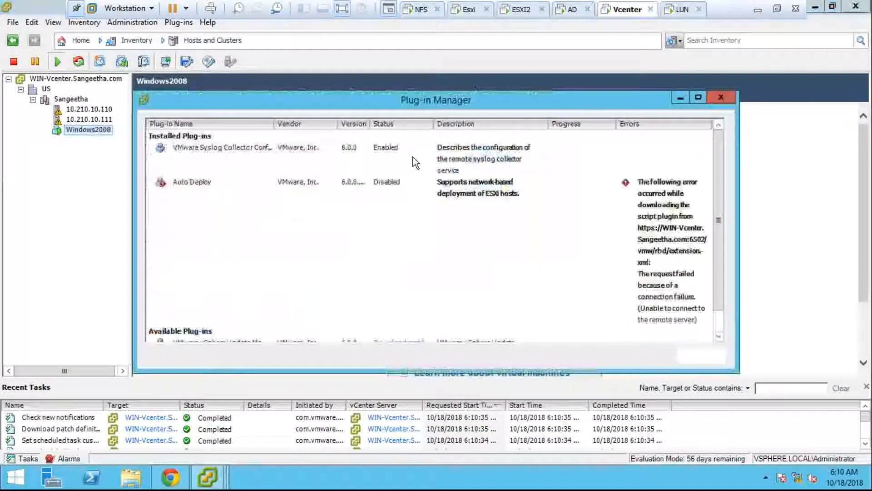
pyautogui.scroll(-1, 465, 335)
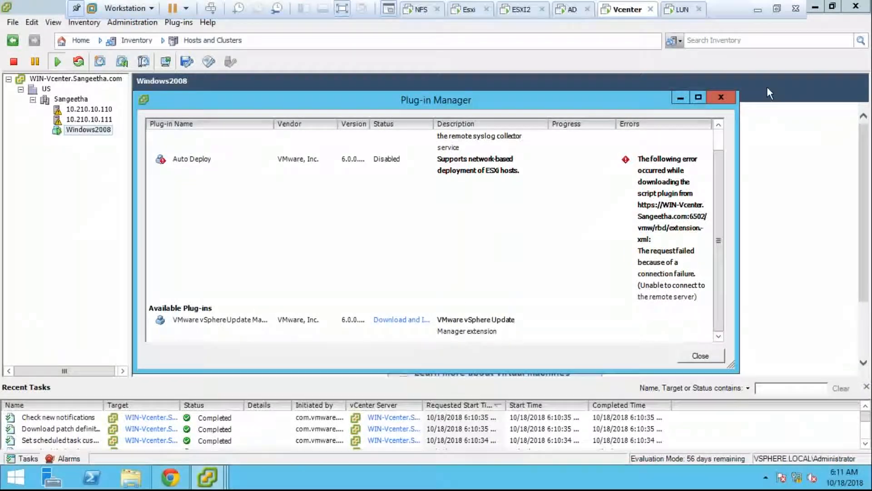
# - Start downloading and installing the vSphere Update Manager extension from Plug-in Manager
pyautogui.click(709, 98)
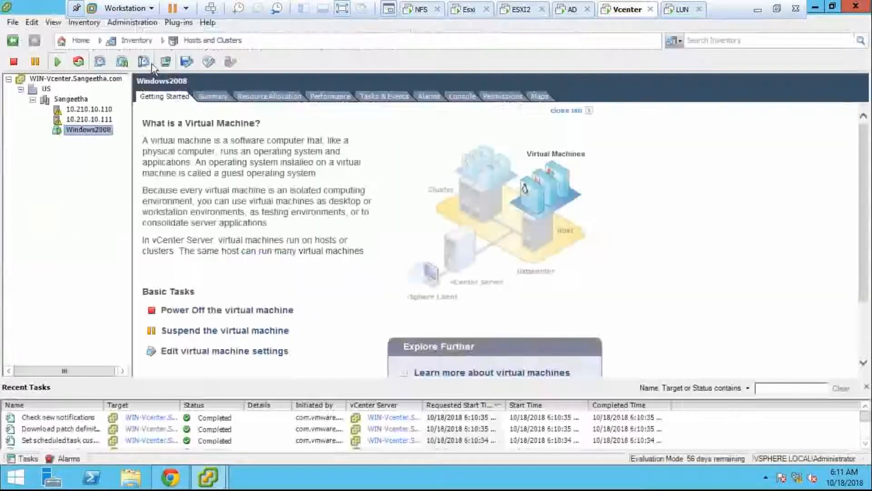
pyautogui.click(179, 23)
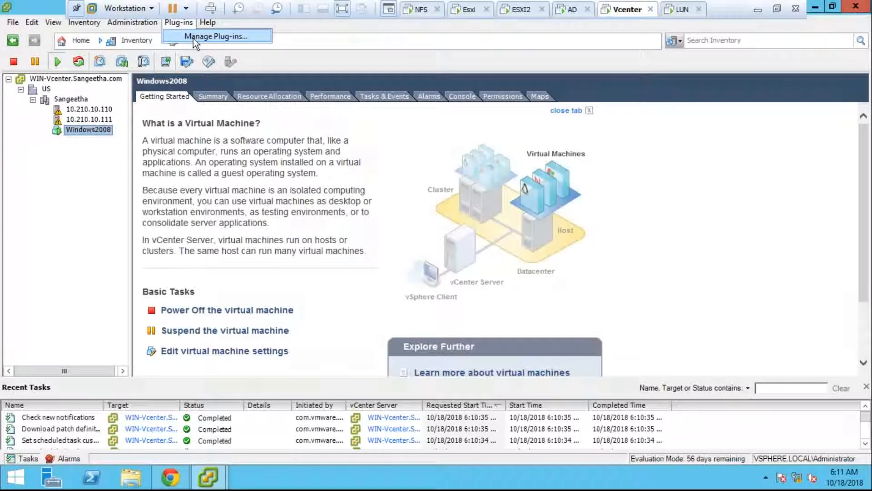
pyautogui.click(192, 36)
pyautogui.click(719, 323)
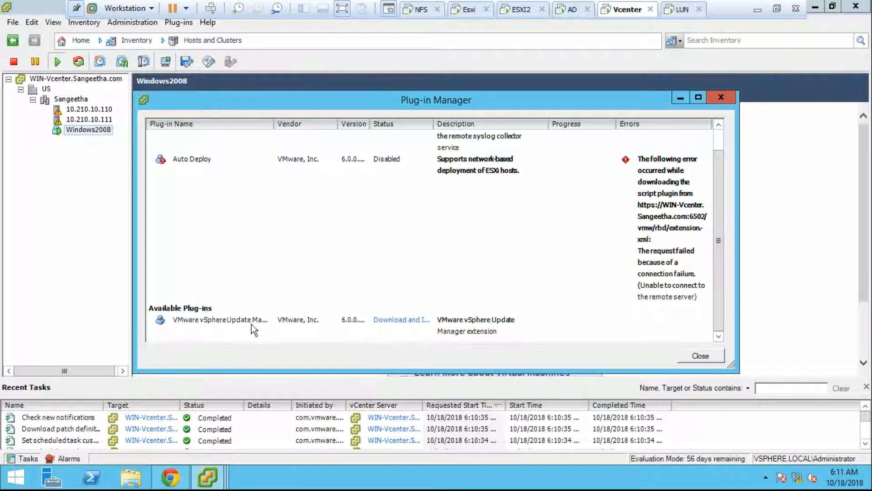
pyautogui.click(395, 320)
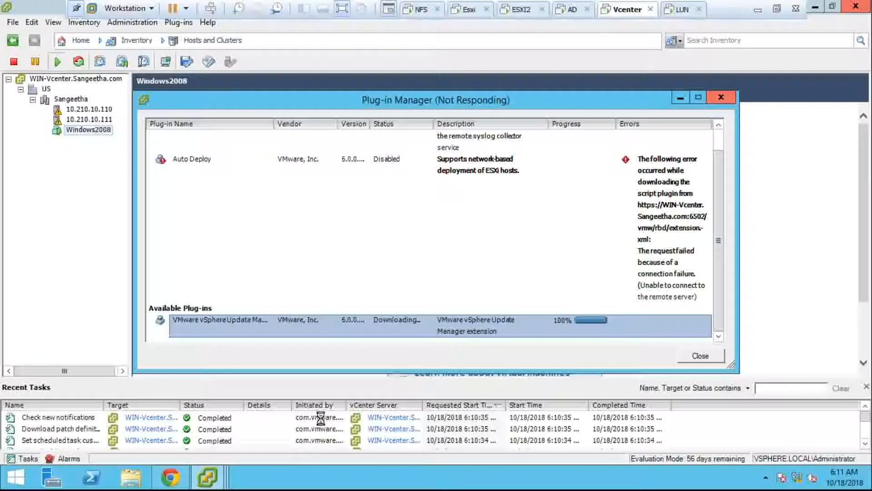
pyautogui.moveTo(220, 478)
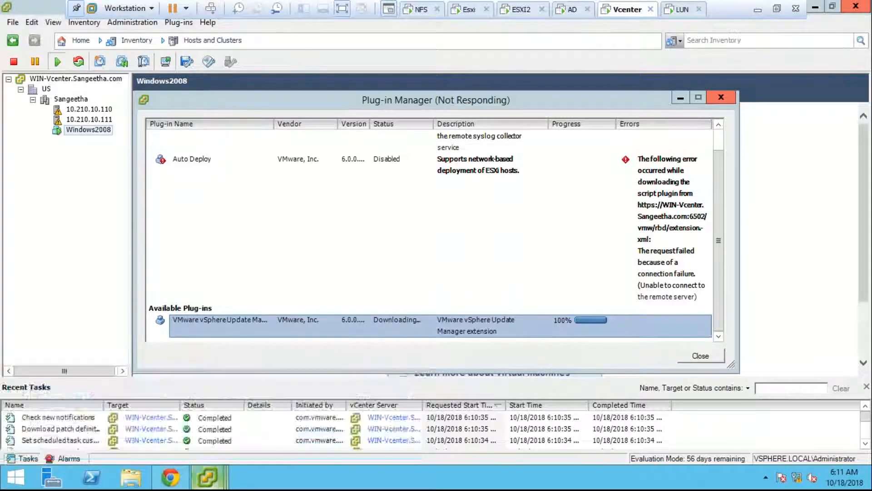
pyautogui.click(680, 98)
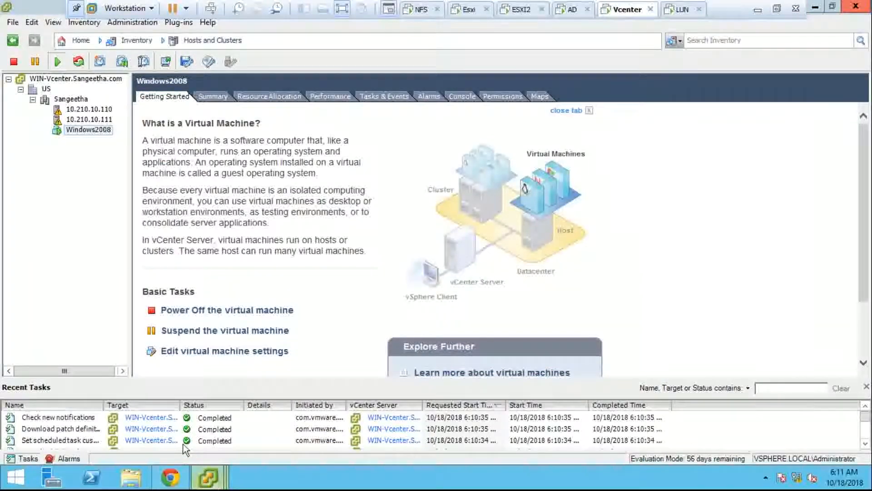
# - Close the Chrome sign-in window and allow the downloaded Update Manager Client installer to run
pyautogui.moveTo(208, 476)
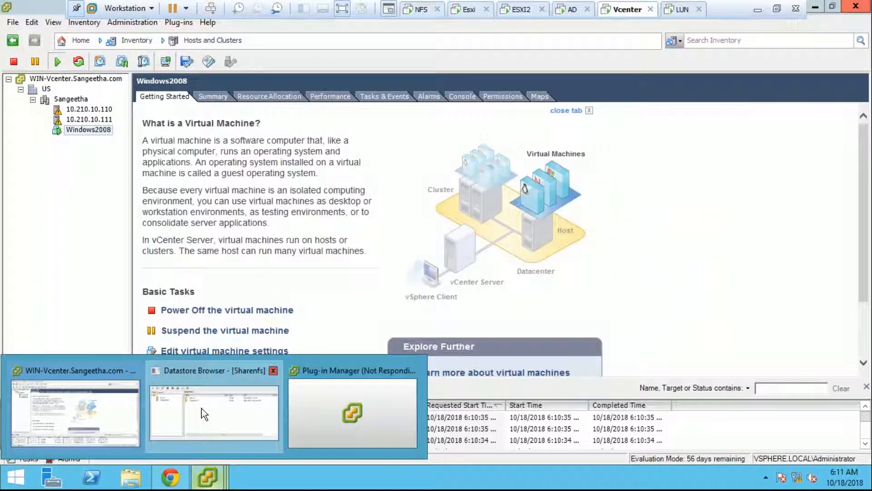
pyautogui.click(203, 413)
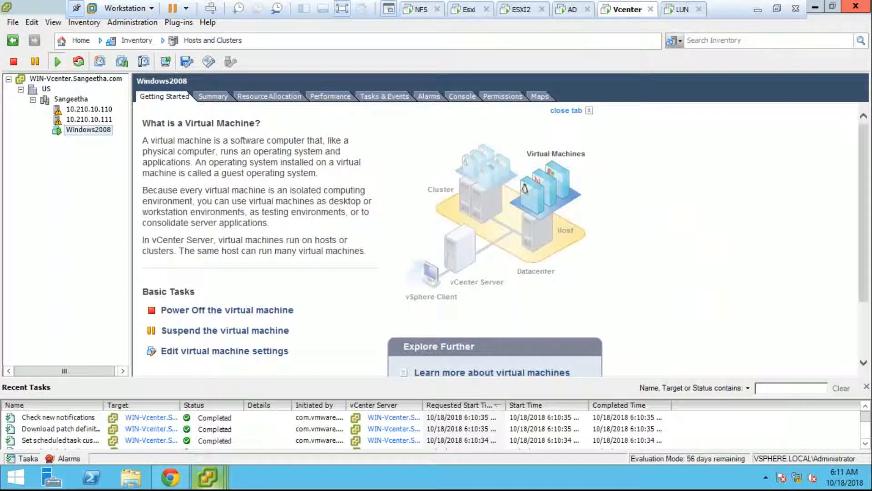
pyautogui.hotkey('alt', 'Tab')
pyautogui.press('Tab')
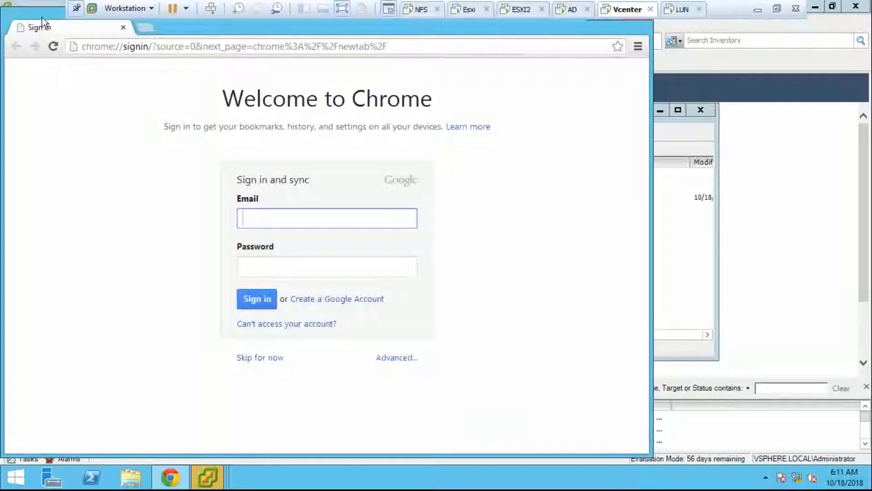
pyautogui.rightClick(42, 17)
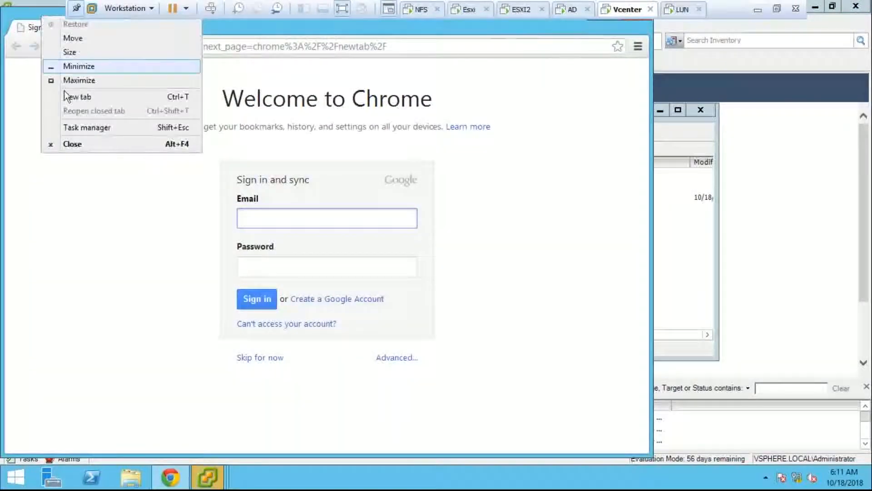
pyautogui.click(88, 142)
pyautogui.click(481, 264)
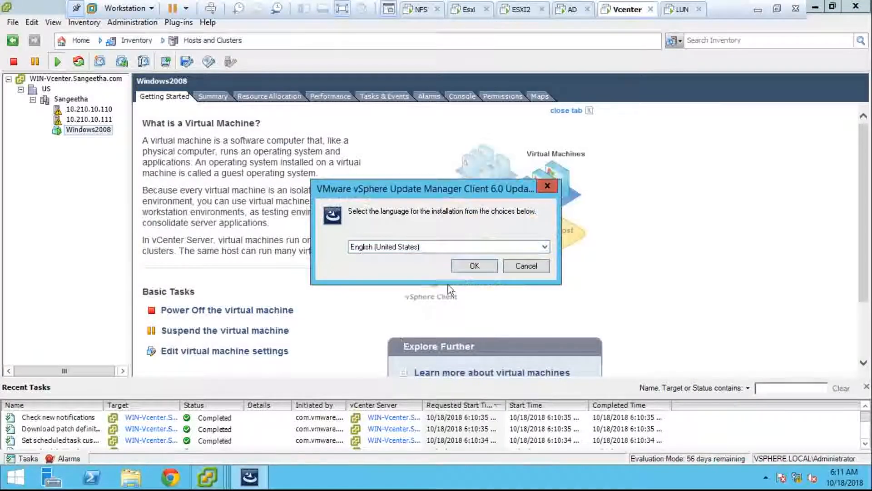
# - Install Update Manager Client 6.0 Update 1 in English (United States), accepting the license agreement
pyautogui.click(471, 266)
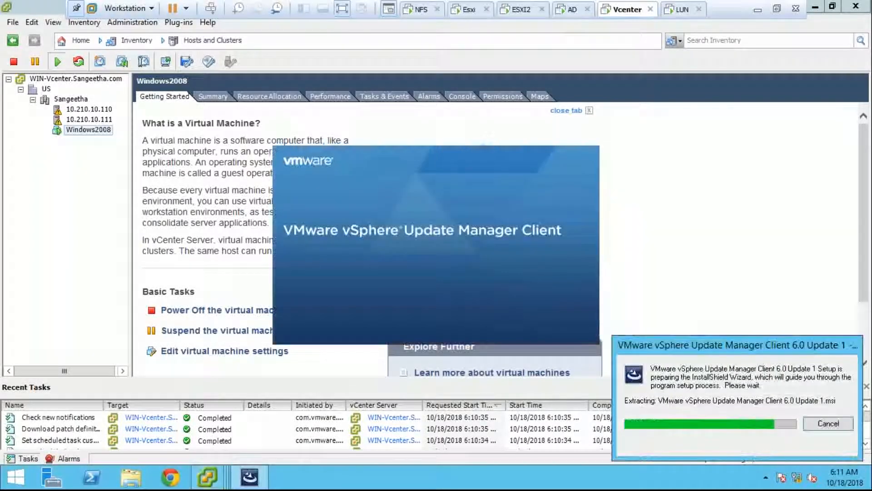
pyautogui.moveTo(207, 477)
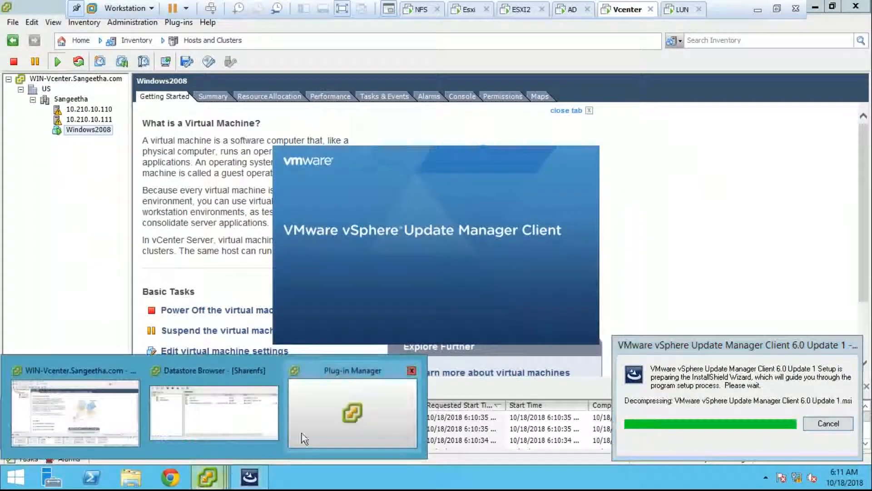
pyautogui.click(273, 409)
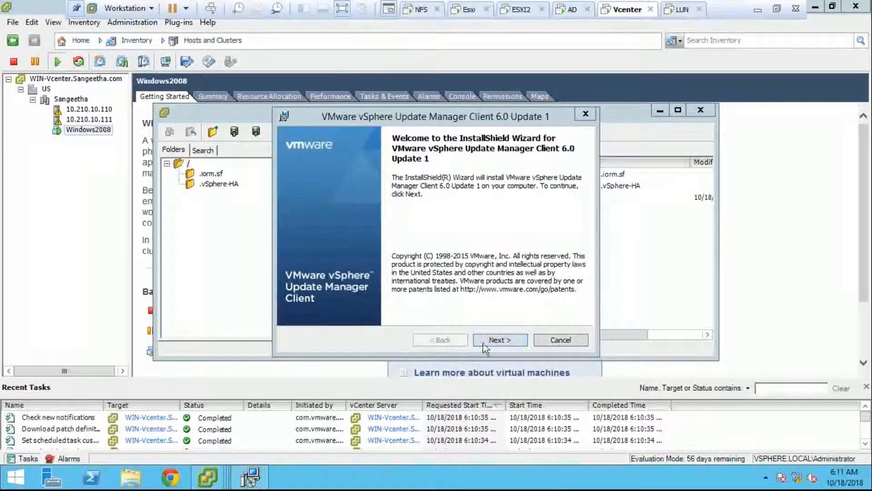
pyautogui.click(497, 341)
pyautogui.click(417, 295)
pyautogui.click(497, 340)
pyautogui.click(499, 340)
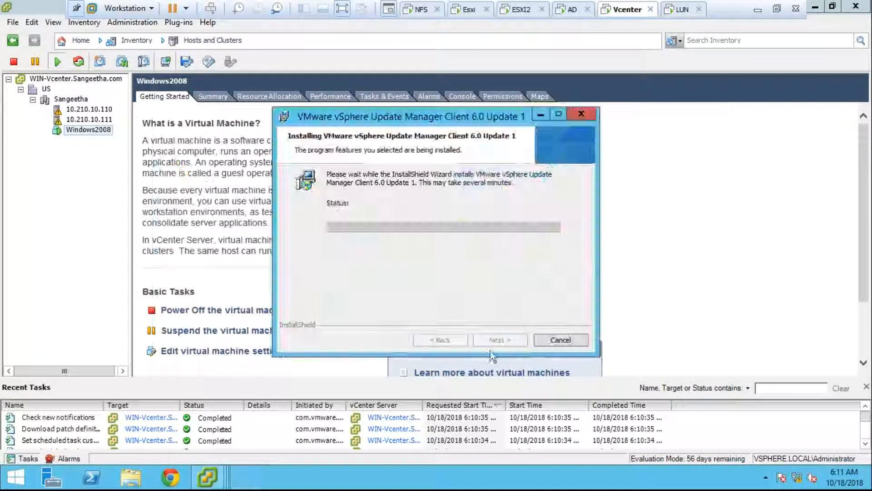
pyautogui.click(215, 264)
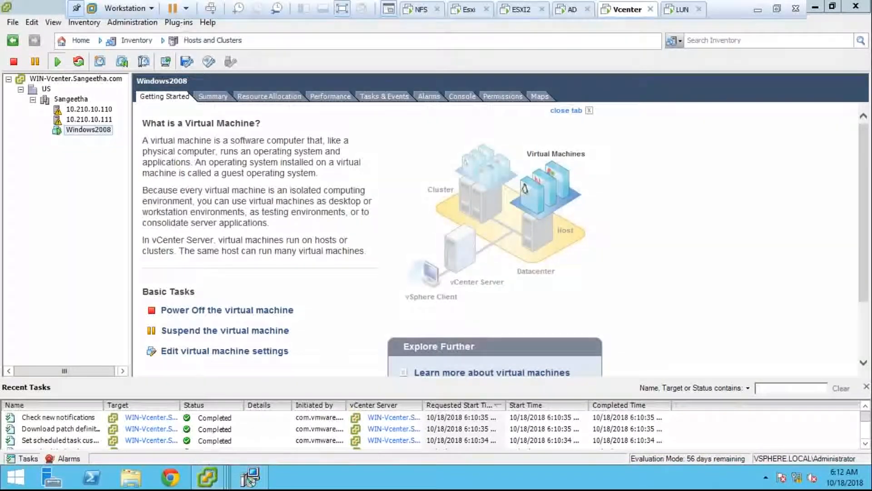
# - Bring the main vSphere window and then Plug-in Manager forward while the client installs
pyautogui.moveTo(208, 476)
pyautogui.click(238, 403)
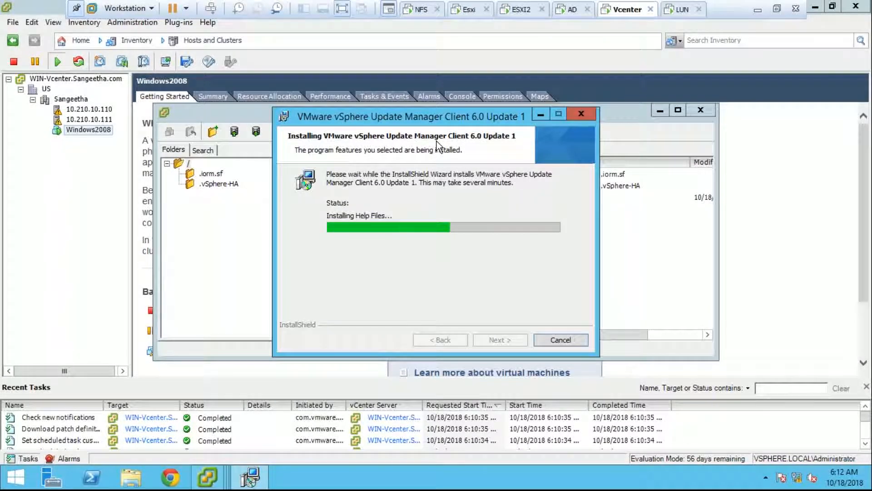
pyautogui.click(215, 478)
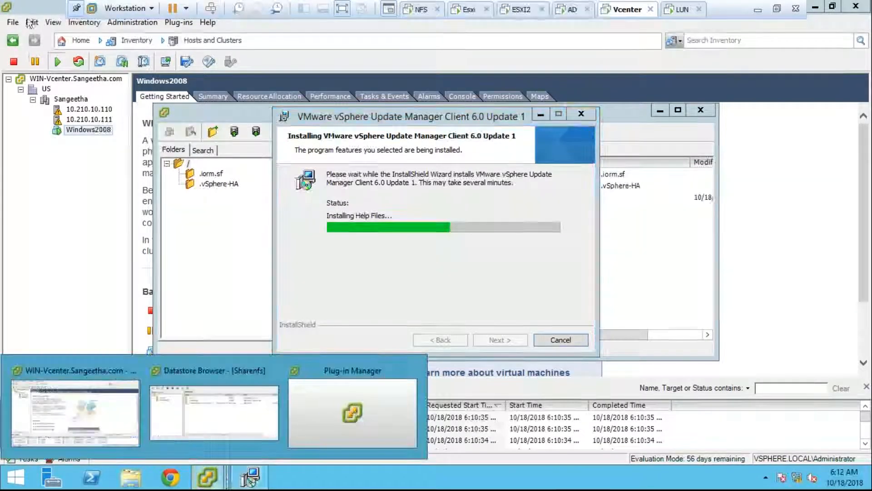
pyautogui.click(51, 171)
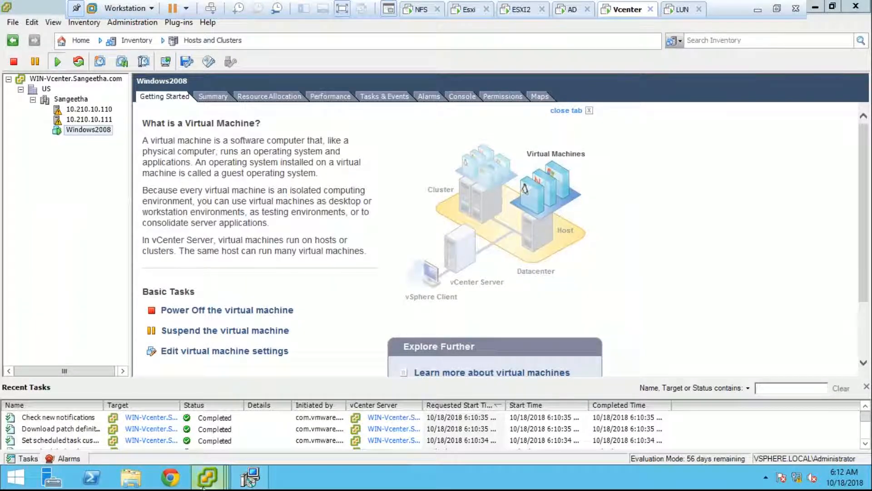
pyautogui.moveTo(207, 477)
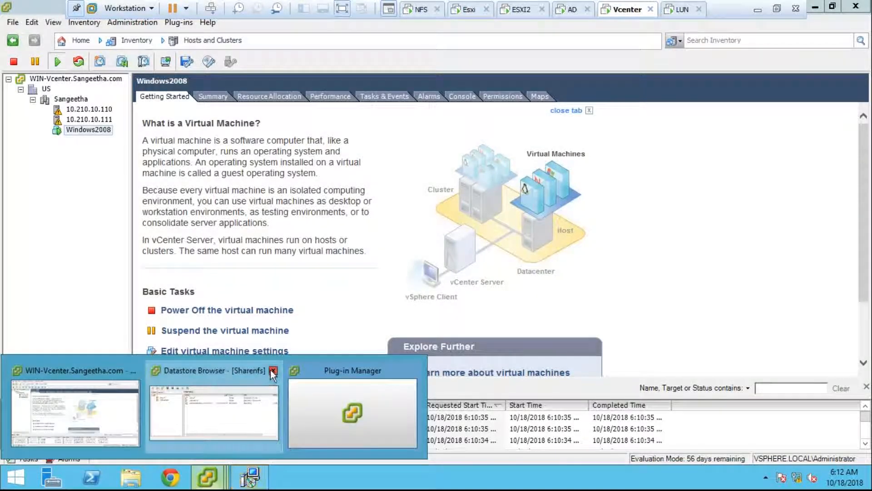
pyautogui.click(327, 400)
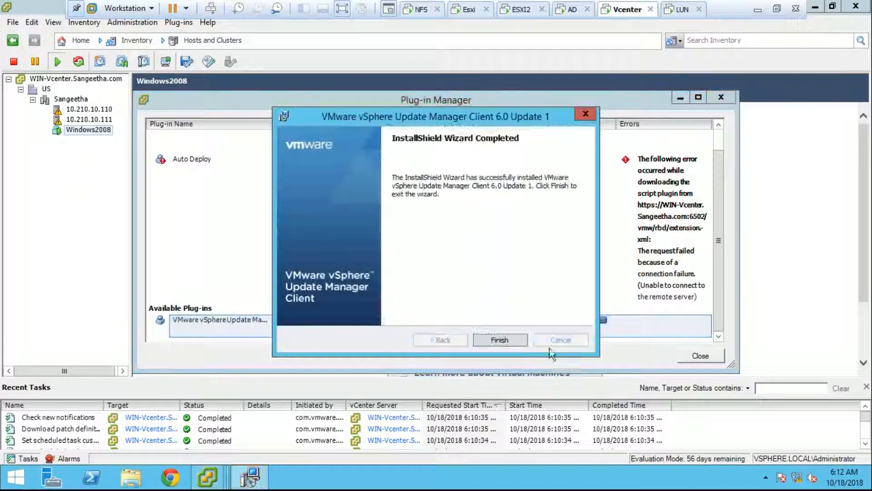
# - Finish the installer, ignore the certificate warning, and close Plug-in Manager with Update Manager enabled
pyautogui.click(499, 339)
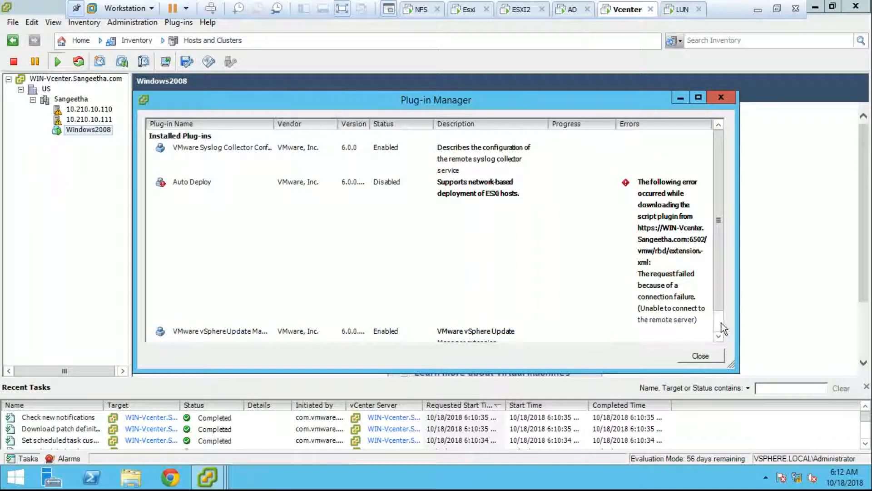
pyautogui.click(492, 286)
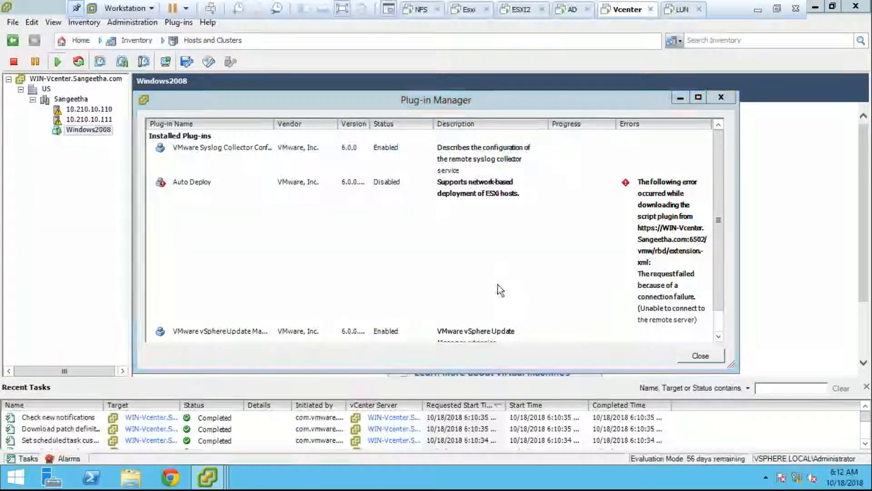
pyautogui.click(718, 325)
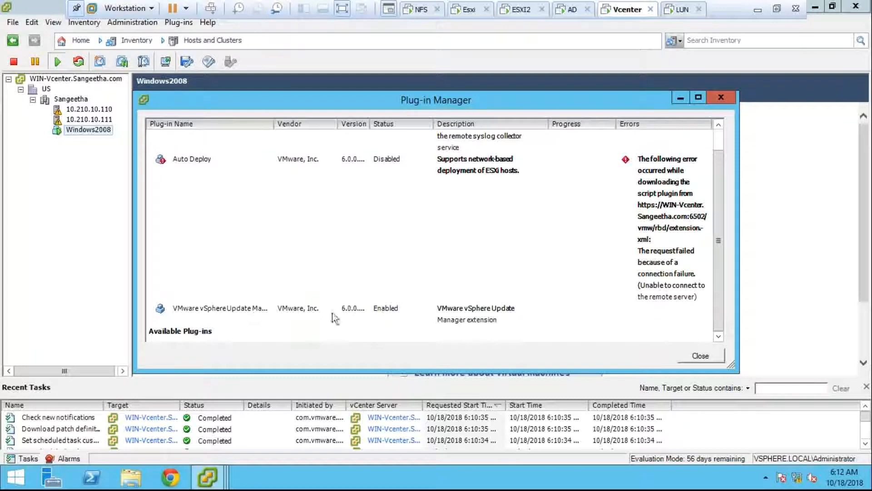
pyautogui.click(721, 97)
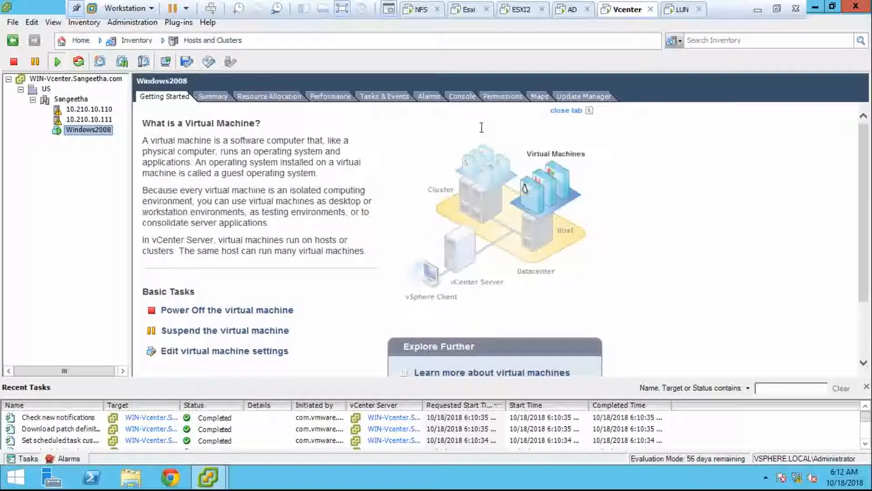
# - Open the Update Manager tab and select the Sangeetha cluster
pyautogui.click(563, 99)
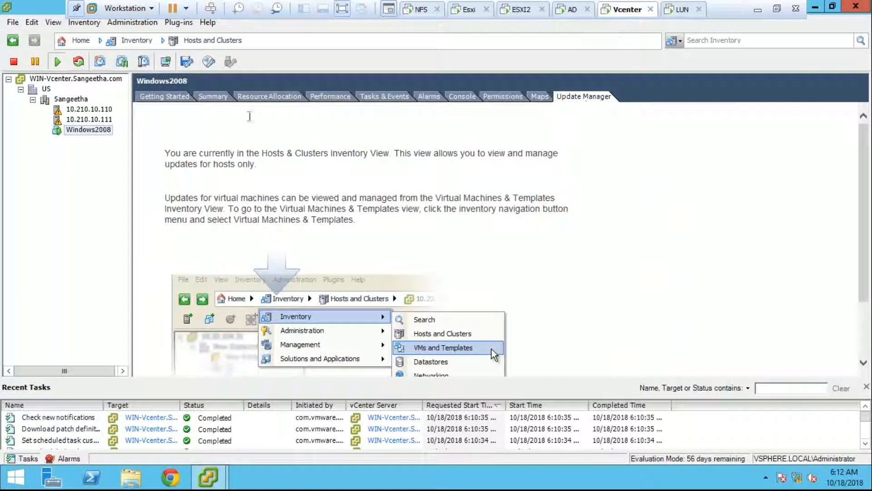
pyautogui.rightClick(87, 130)
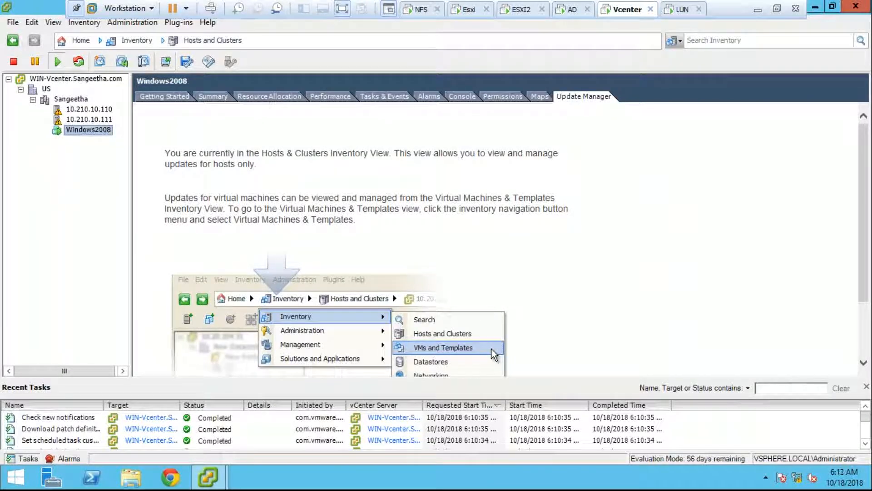
pyautogui.click(71, 99)
pyautogui.rightClick(78, 98)
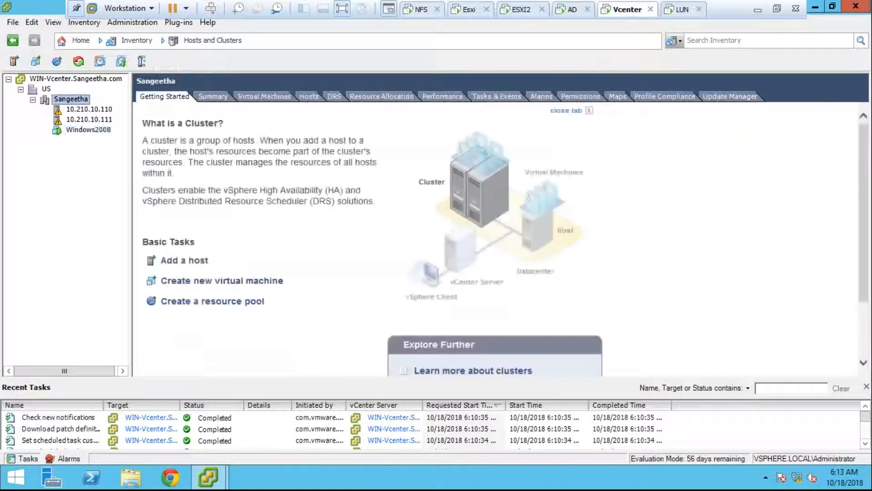
# - Start a Typical new virtual machine and name it Wind10
pyautogui.click(248, 195)
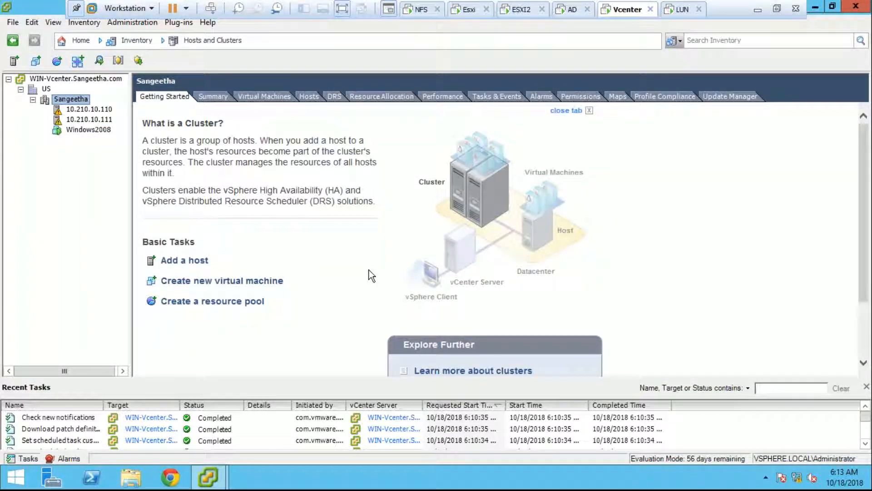
pyautogui.hotkey('ctrl', 'n')
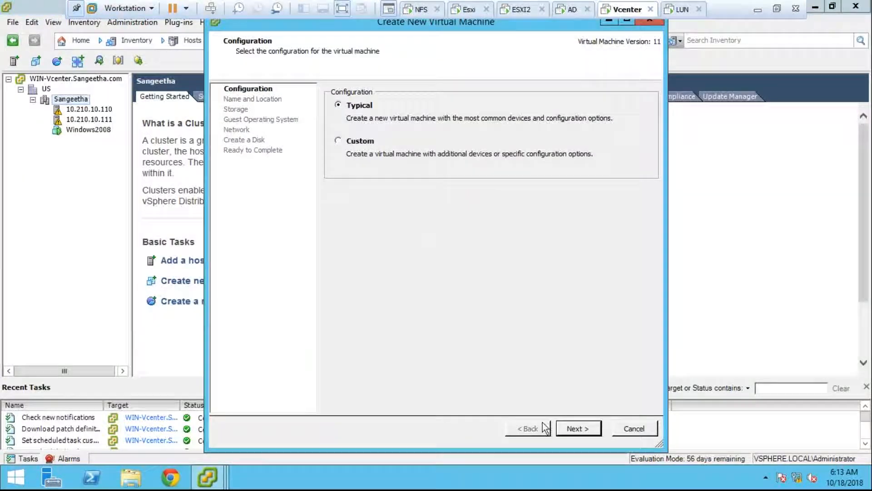
pyautogui.click(558, 427)
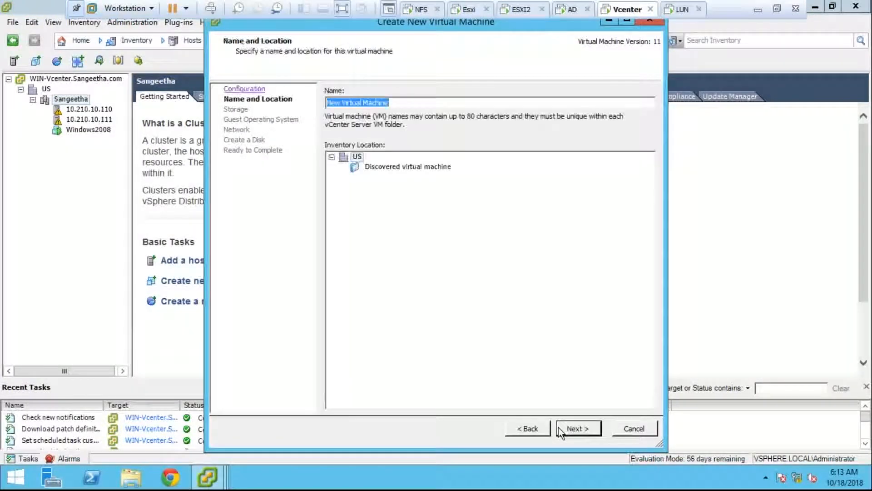
pyautogui.press('BackSpace')
pyautogui.write('Wind10')
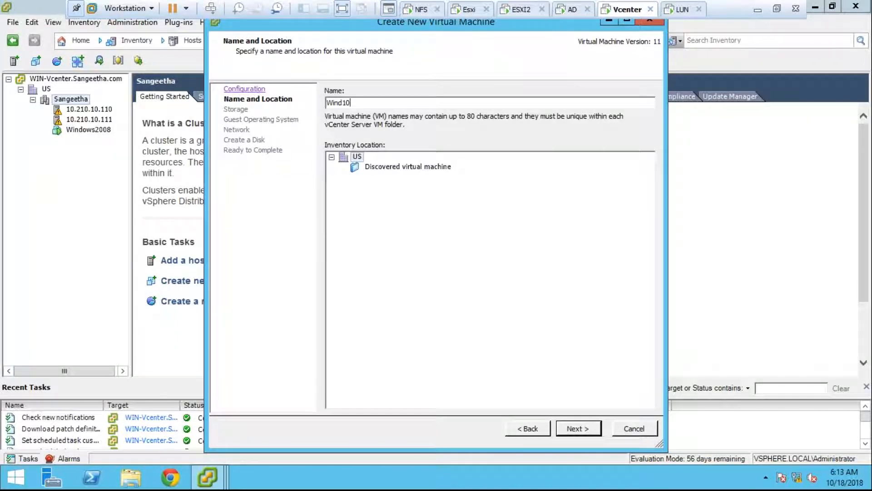
pyautogui.click(579, 429)
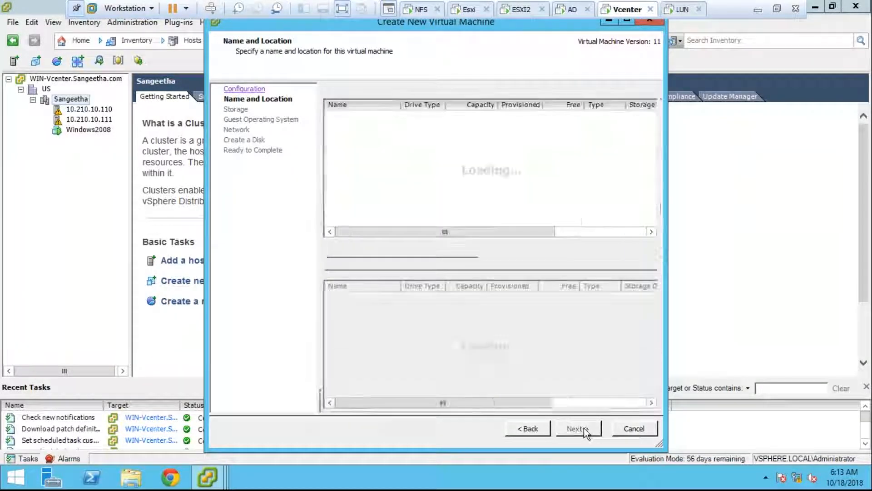
# - Place it on the Sharenfs datastore with a Microsoft Windows 10 (64-bit) guest
pyautogui.click(395, 140)
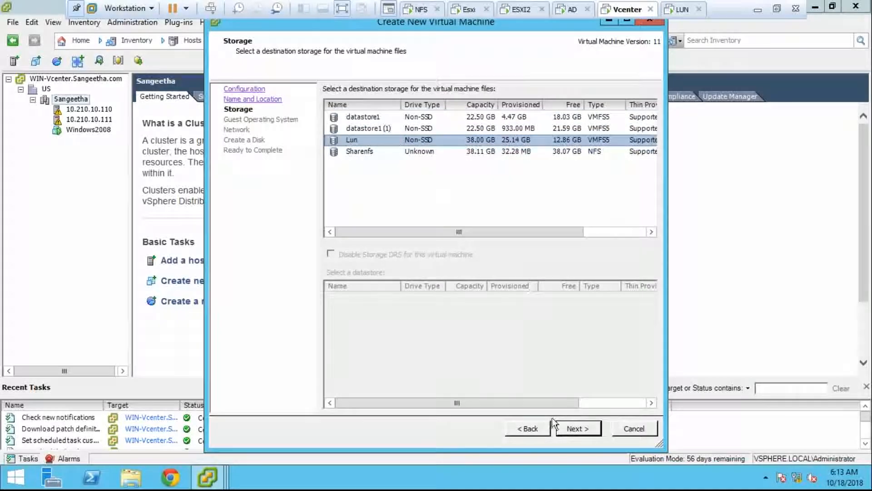
pyautogui.click(544, 149)
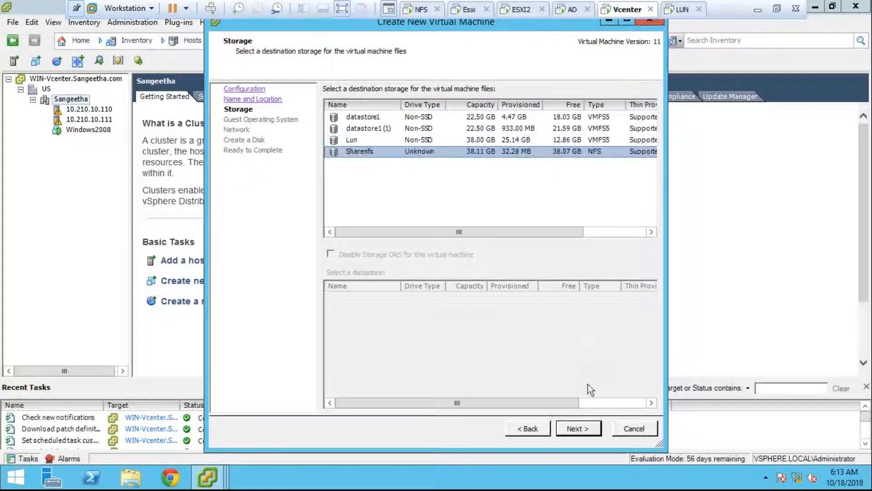
pyautogui.click(586, 432)
pyautogui.click(439, 172)
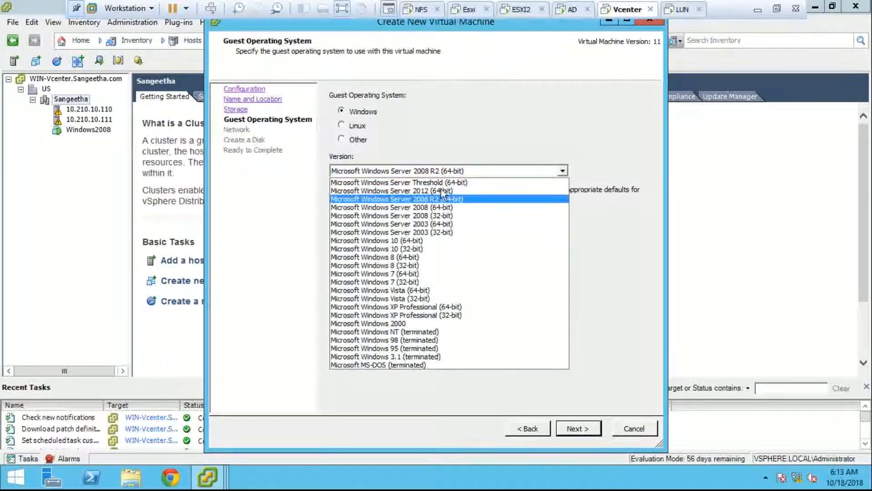
pyautogui.click(459, 235)
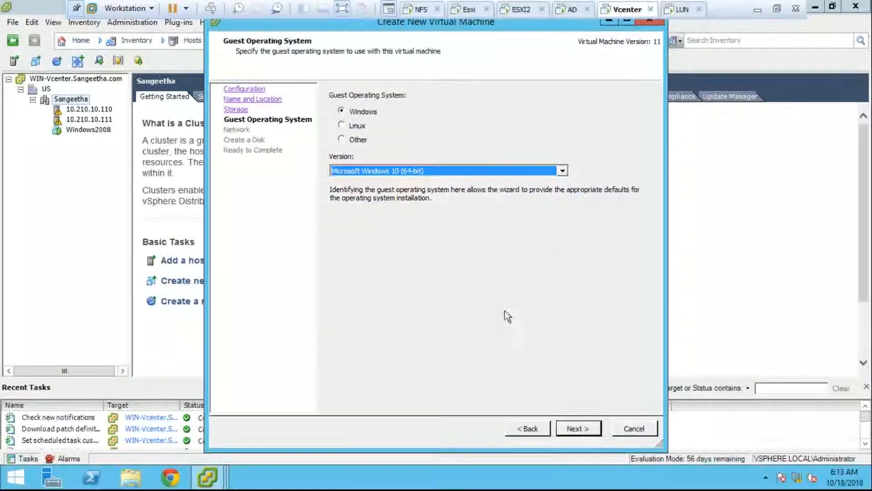
pyautogui.click(569, 432)
# - Change the virtual disk size from 32 GB to 25 GB
pyautogui.click(569, 429)
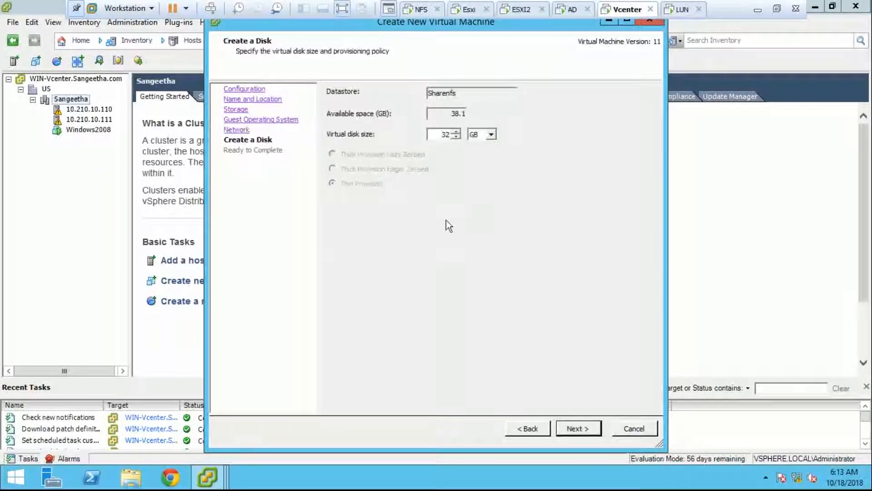
pyautogui.moveTo(433, 135); pyautogui.dragTo(483, 152)
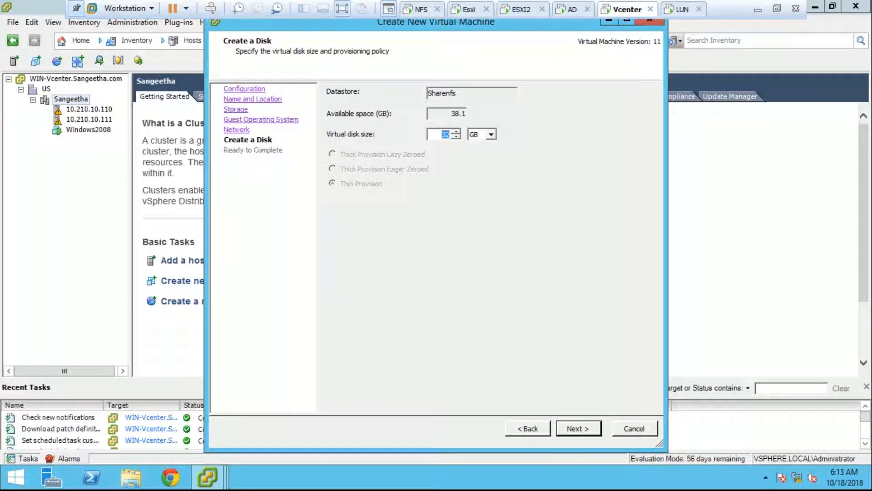
pyautogui.write('25')
pyautogui.click(571, 429)
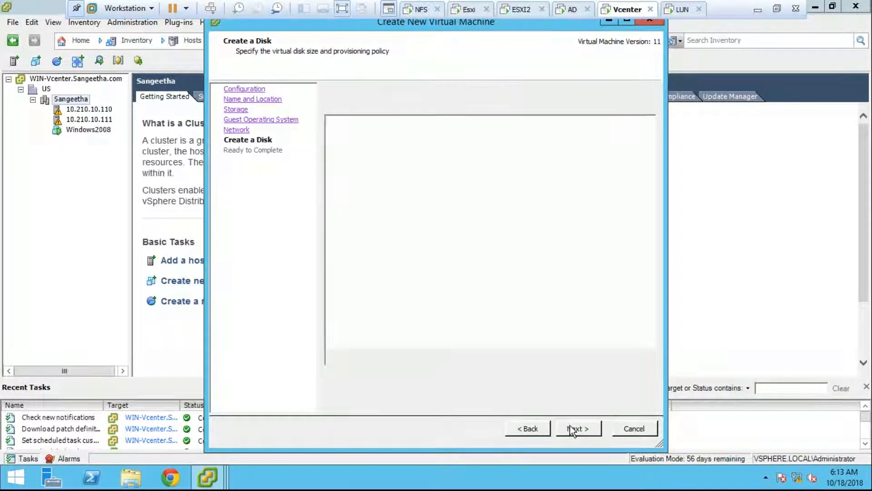
# - Finish creating the Wind10 virtual machine and open its settings
pyautogui.click(570, 426)
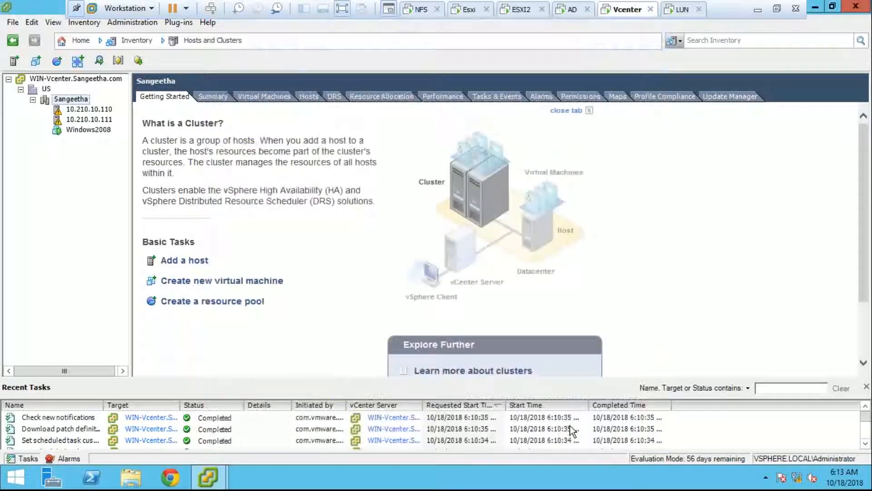
pyautogui.click(79, 131)
pyautogui.rightClick(79, 131)
pyautogui.click(73, 170)
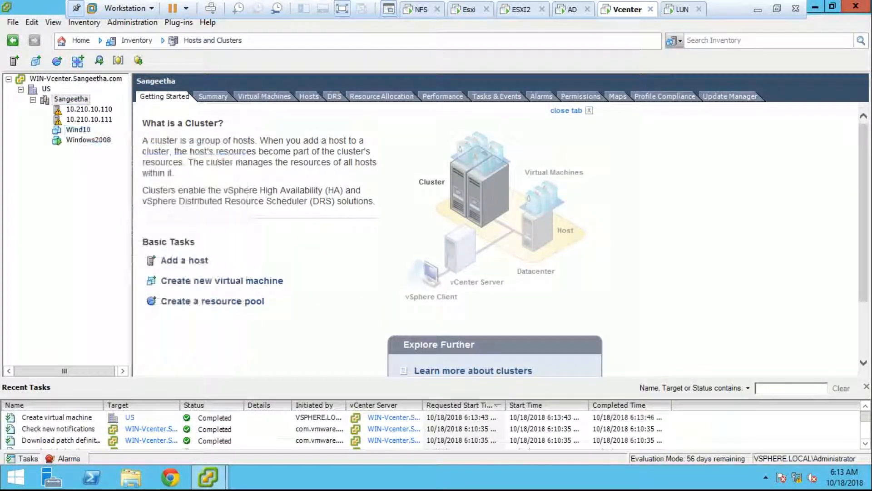
pyautogui.rightClick(79, 130)
pyautogui.click(132, 195)
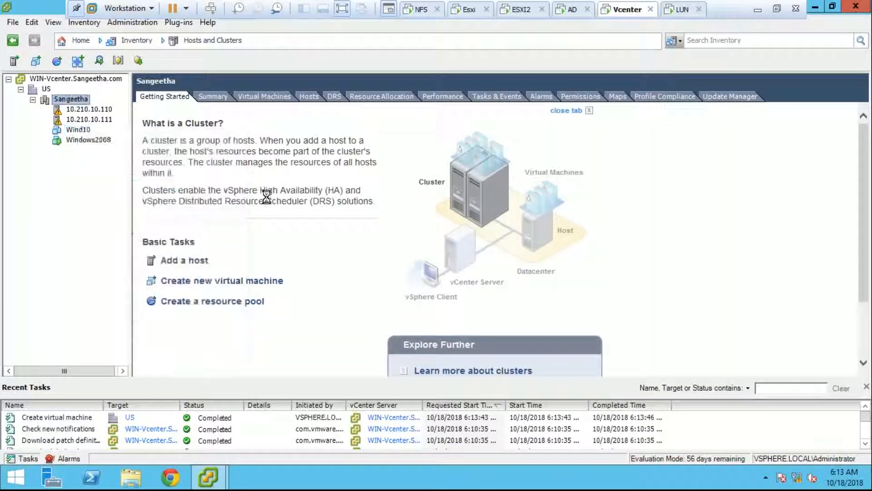
# - Set Wind10's memory to 3 GB
pyautogui.click(443, 290)
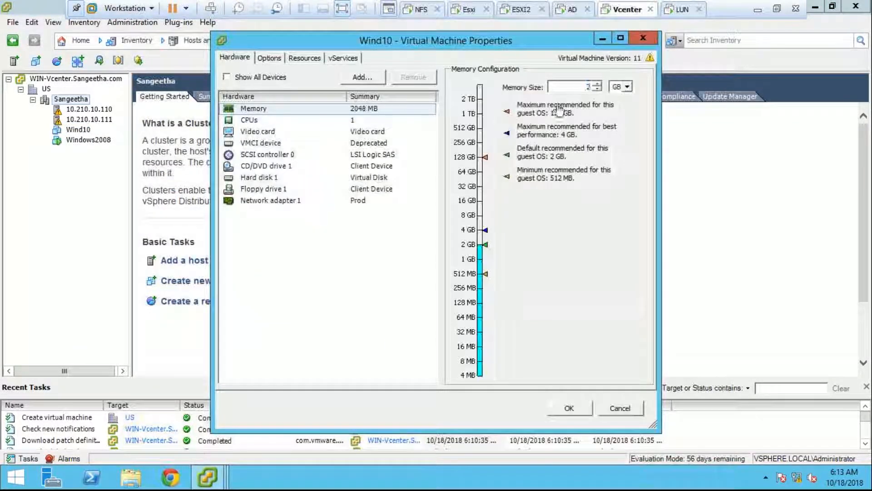
pyautogui.write('4')
pyautogui.press('BackSpace')
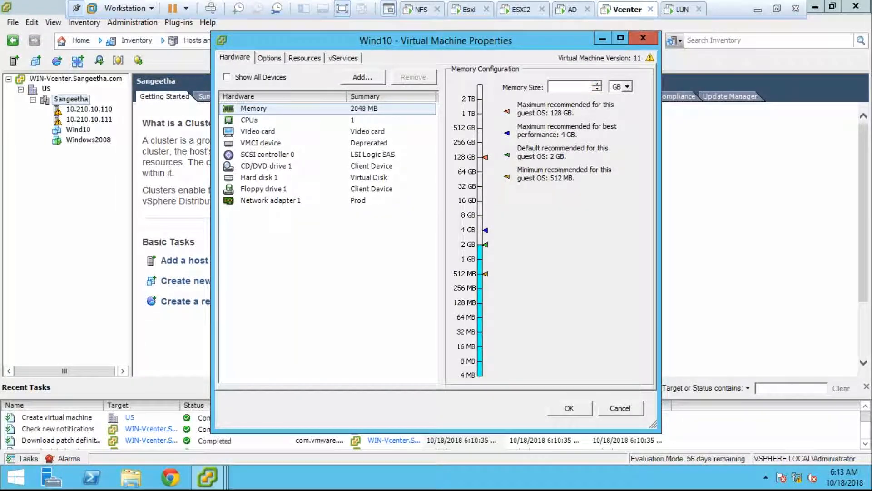
pyautogui.write('3')
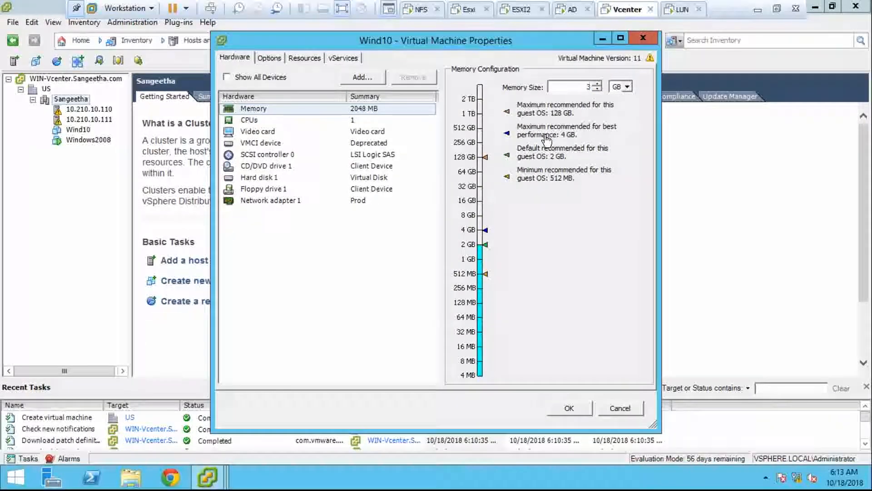
pyautogui.click(364, 155)
# - Attach the Windows ISO from Sharenfs to CD/DVD drive 1, connected at power on, and save
pyautogui.click(363, 166)
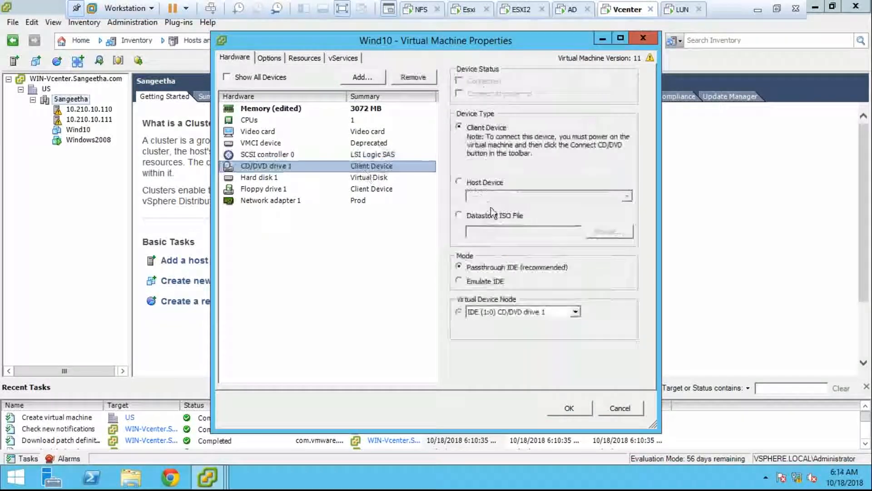
pyautogui.click(513, 217)
pyautogui.click(609, 230)
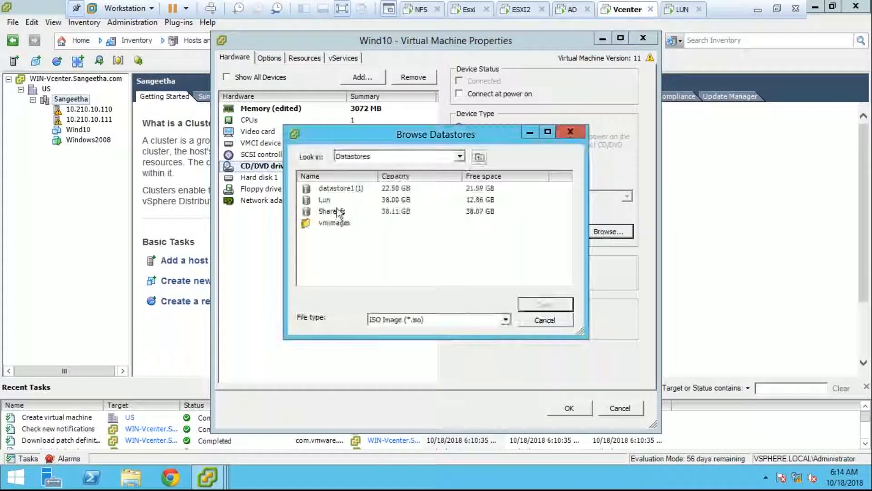
pyautogui.doubleClick(338, 211)
pyautogui.doubleClick(361, 224)
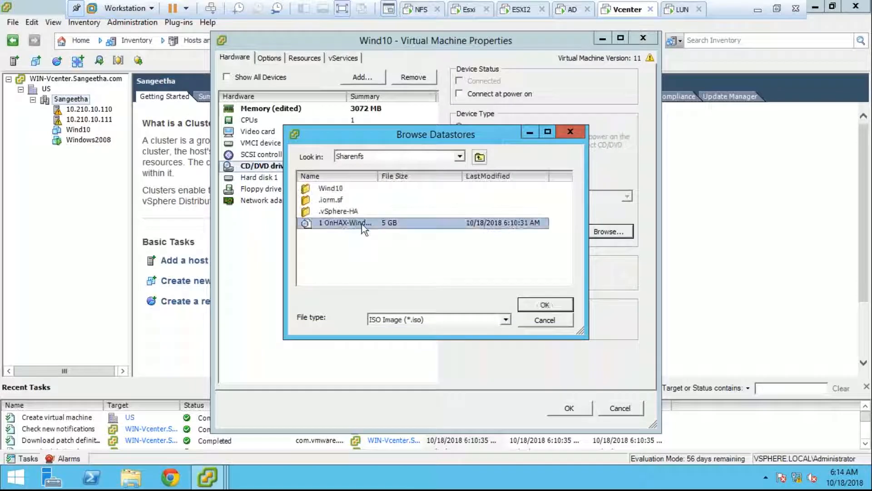
pyautogui.click(479, 94)
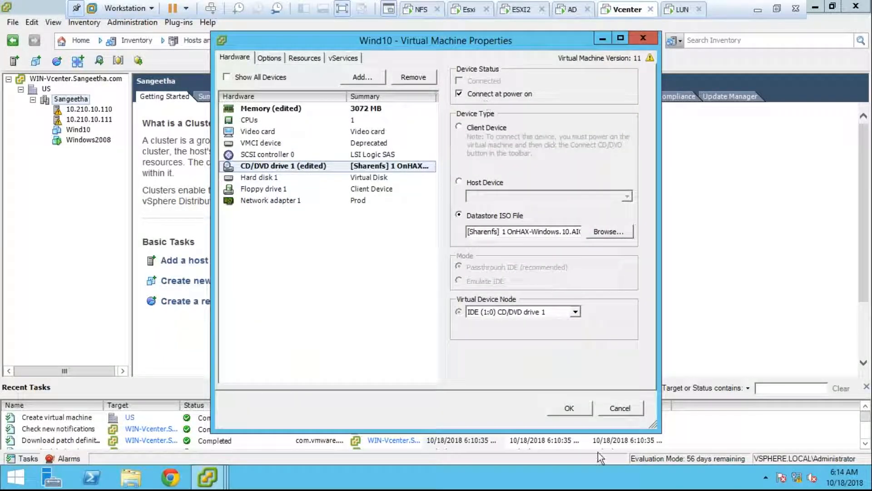
pyautogui.click(569, 408)
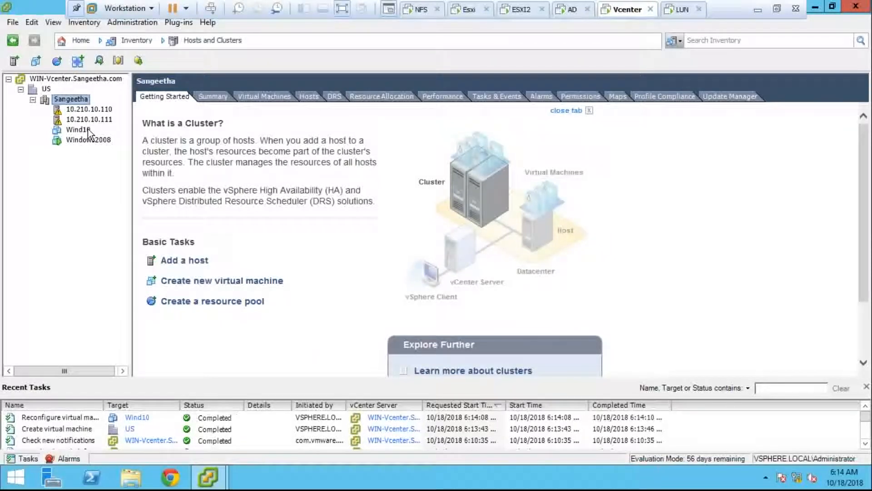
# - Power on the Wind10 virtual machine
pyautogui.click(83, 130)
pyautogui.rightClick(83, 130)
pyautogui.moveTo(136, 138)
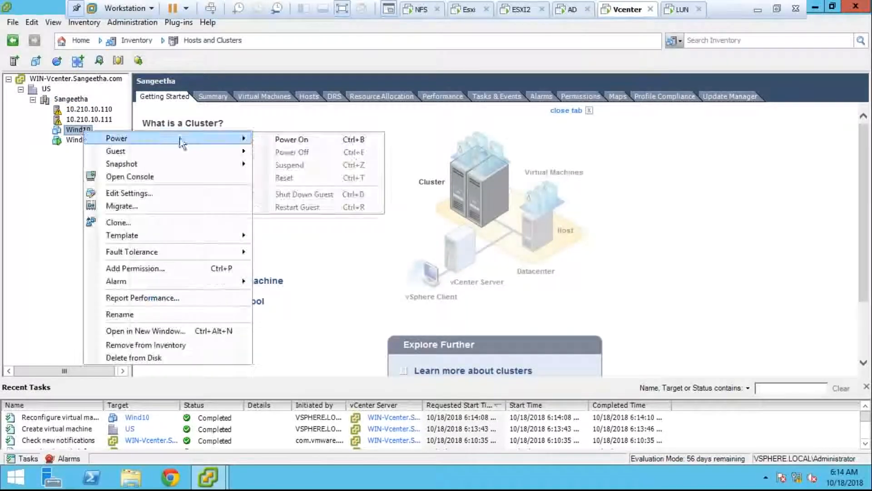
pyautogui.click(272, 139)
# - Open Wind10's console to watch it boot, then minimize the console
pyautogui.moveTo(213, 475)
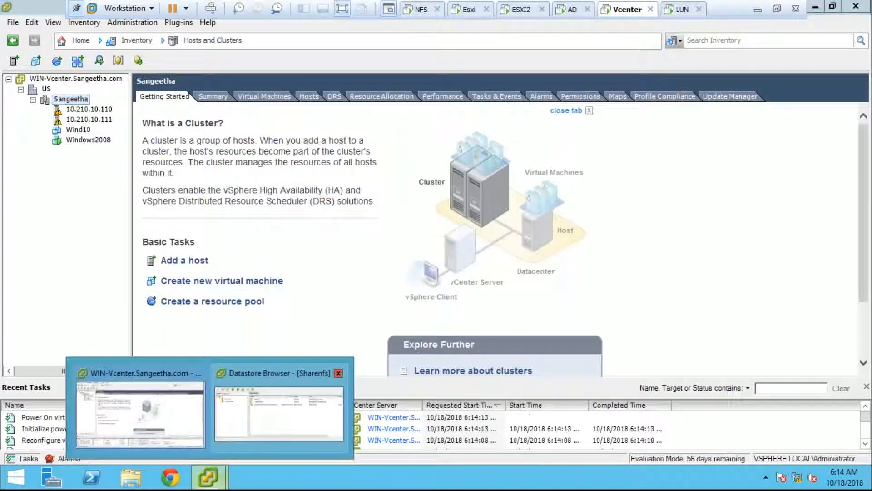
pyautogui.click(88, 129)
pyautogui.rightClick(88, 129)
pyautogui.click(397, 152)
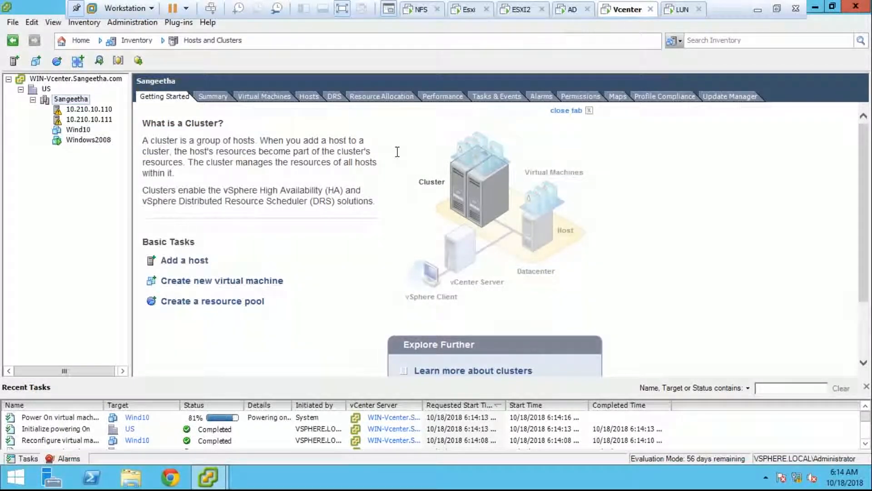
pyautogui.rightClick(82, 132)
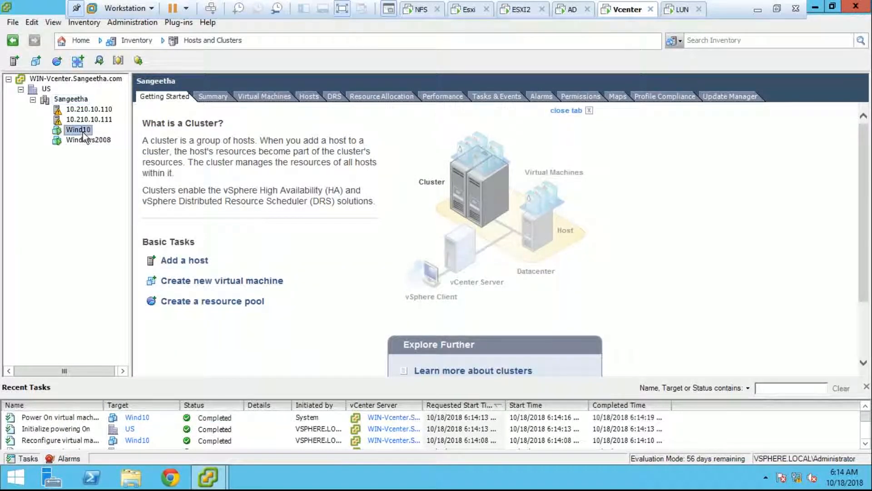
pyautogui.click(124, 177)
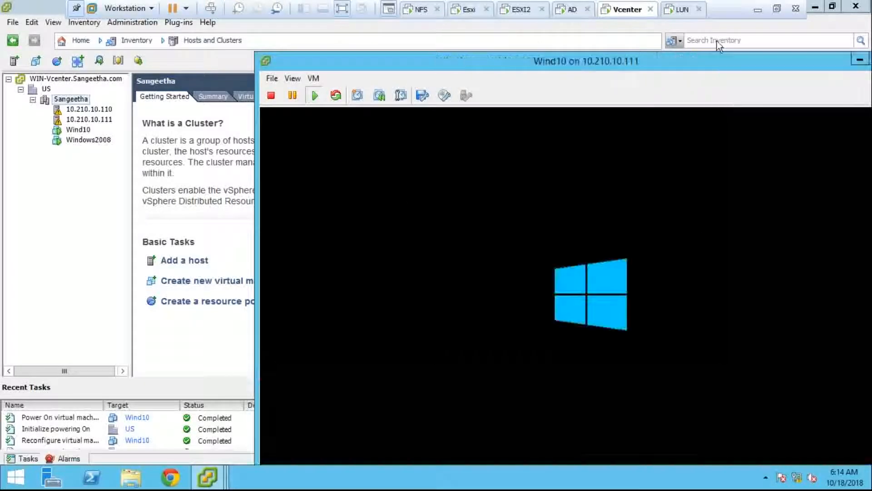
pyautogui.click(859, 60)
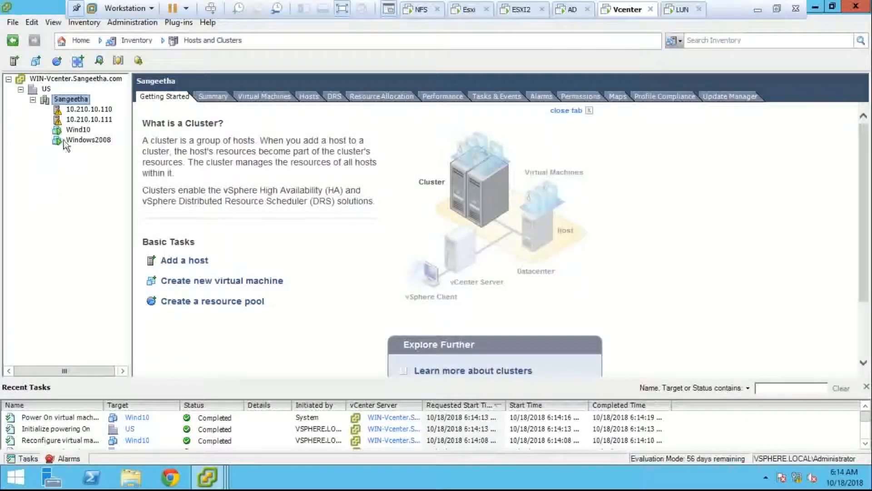
# - Power off Windows2008 after cancelling an accidental Suspend request
pyautogui.click(87, 139)
pyautogui.rightClick(86, 139)
pyautogui.moveTo(103, 150)
pyautogui.click(304, 177)
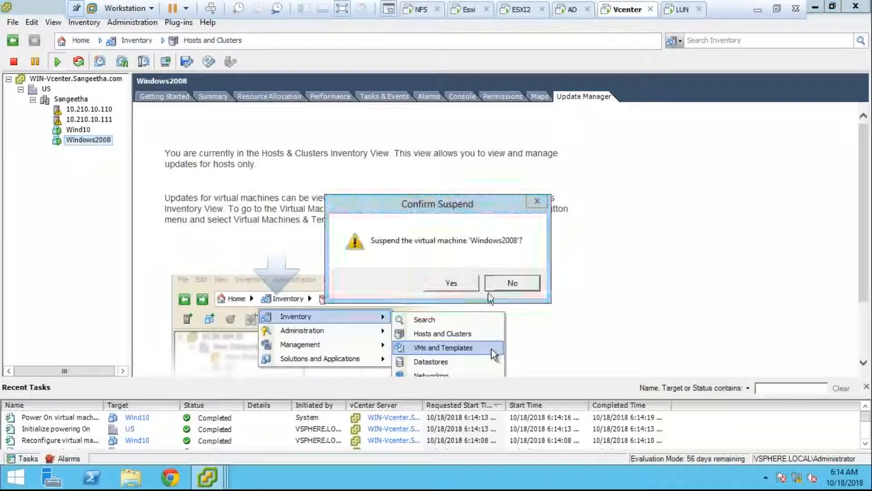
pyautogui.click(498, 285)
pyautogui.rightClick(107, 142)
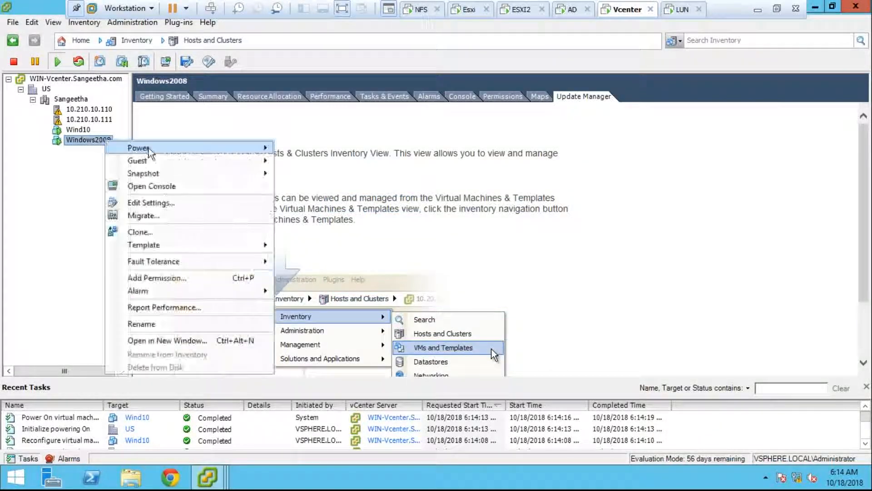
pyautogui.moveTo(155, 149)
pyautogui.click(371, 164)
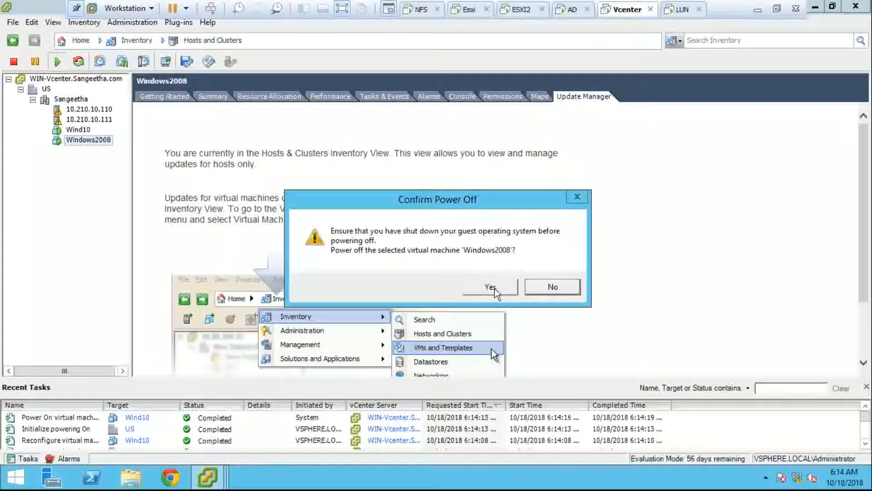
pyautogui.click(491, 285)
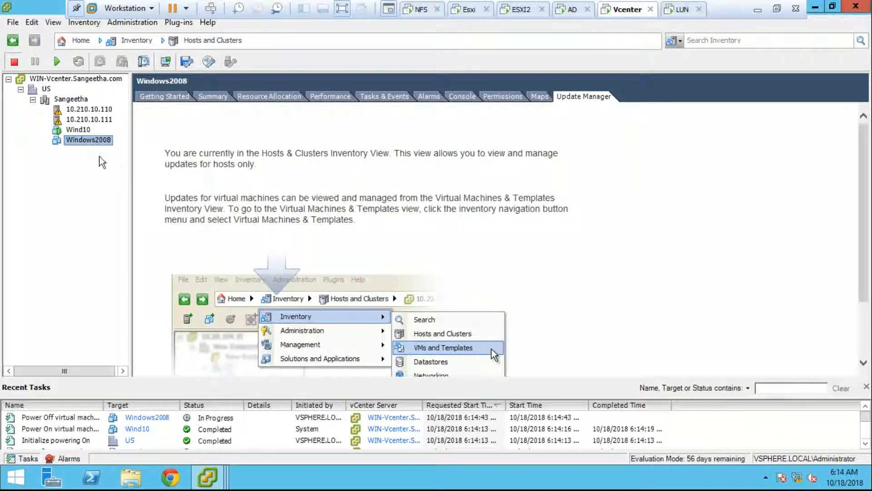
pyautogui.rightClick(75, 140)
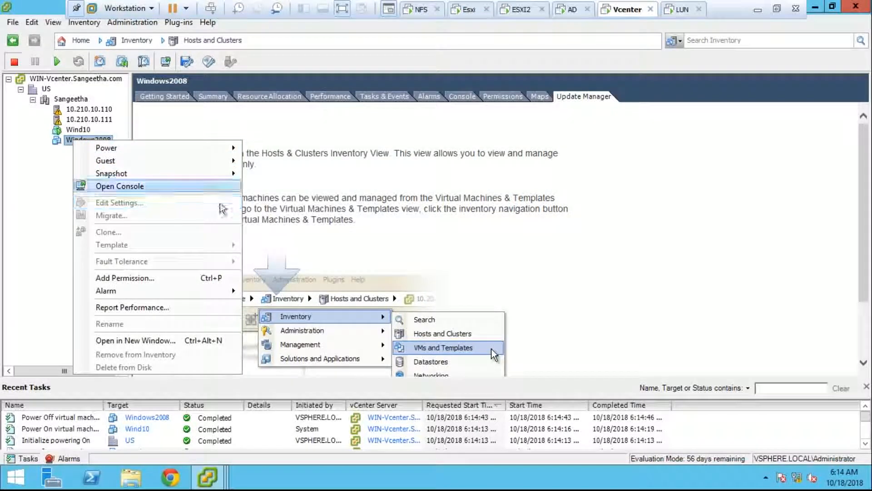
pyautogui.click(336, 256)
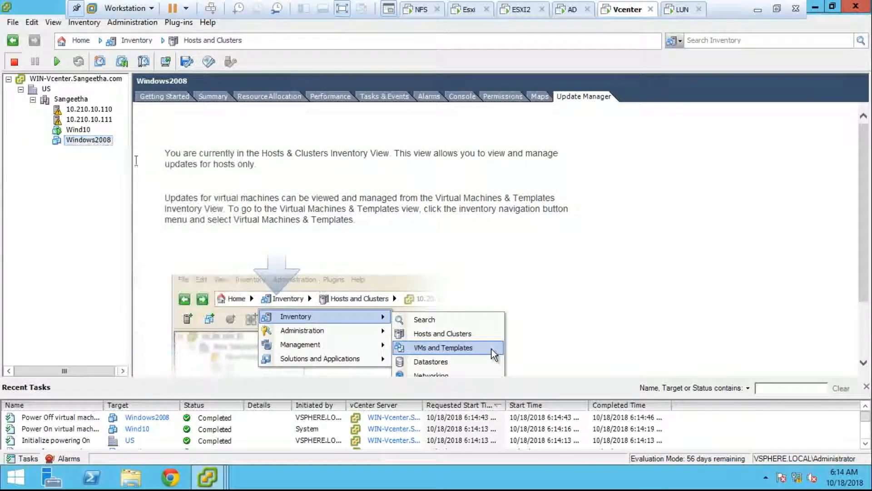
# - Show host 10.210.10.110's Configuration > Networking page with vSwitch0 and its port groups
pyautogui.click(84, 109)
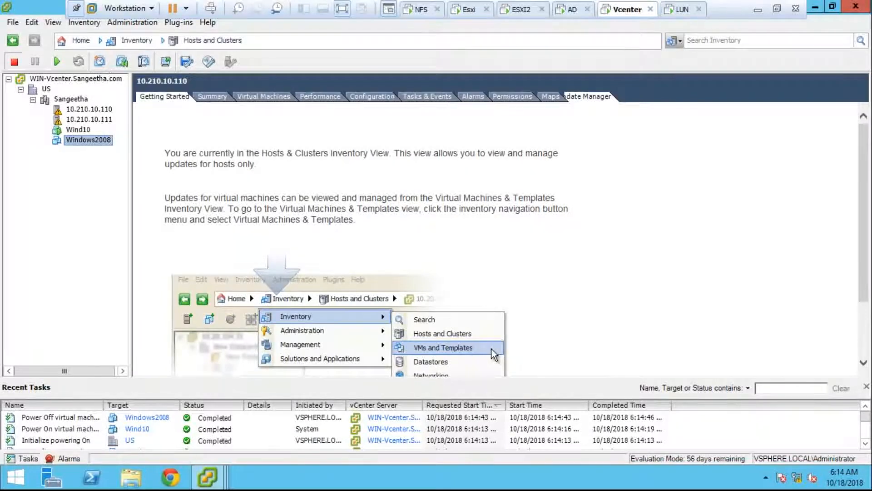
pyautogui.click(375, 97)
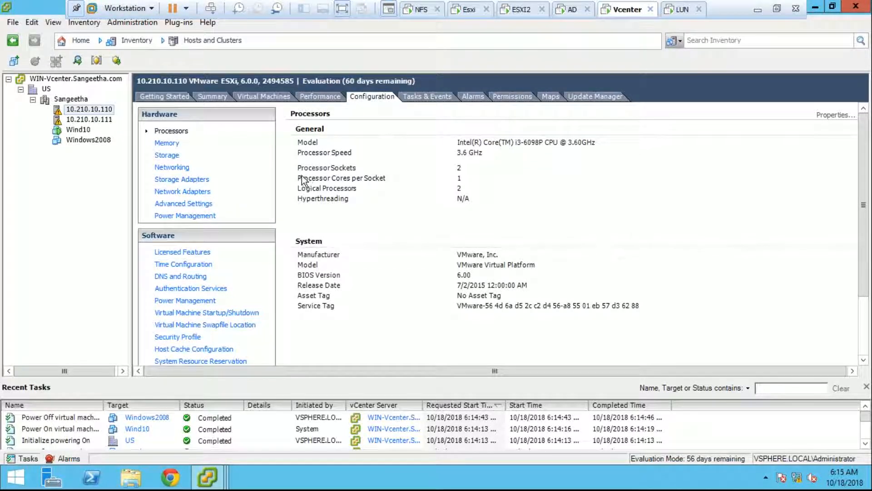
pyautogui.rightClick(71, 112)
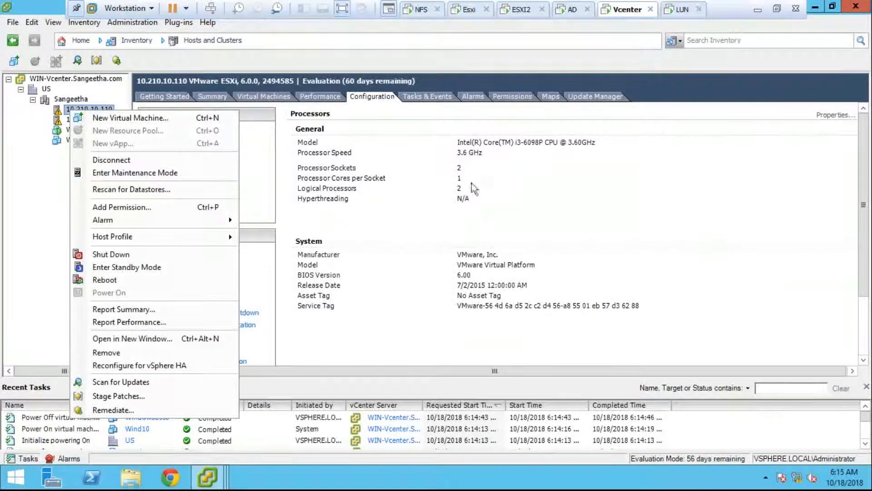
pyautogui.click(497, 168)
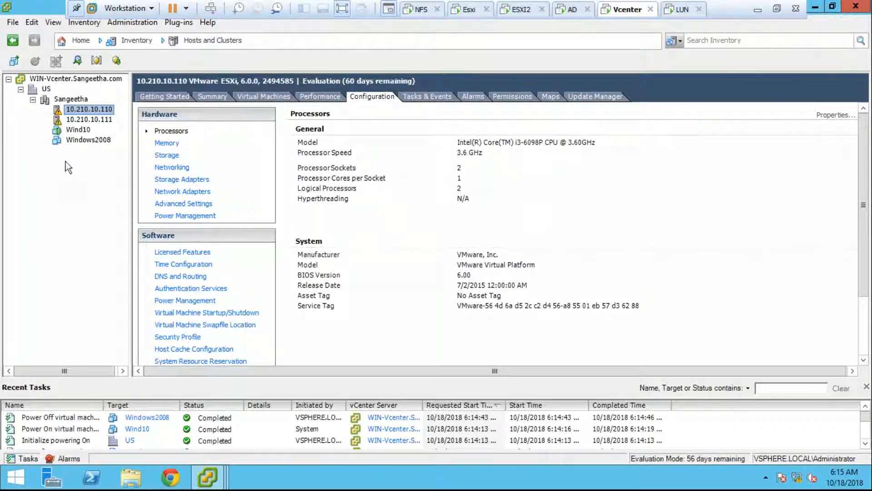
pyautogui.click(177, 170)
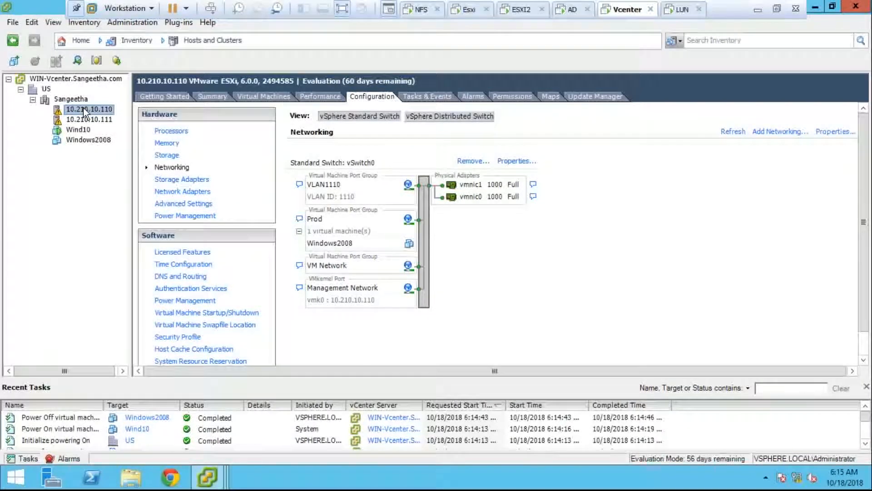
# - Start a vMotion-enabled VMkernel port on vSwitch0 and label it 'Vmotio'
pyautogui.click(506, 163)
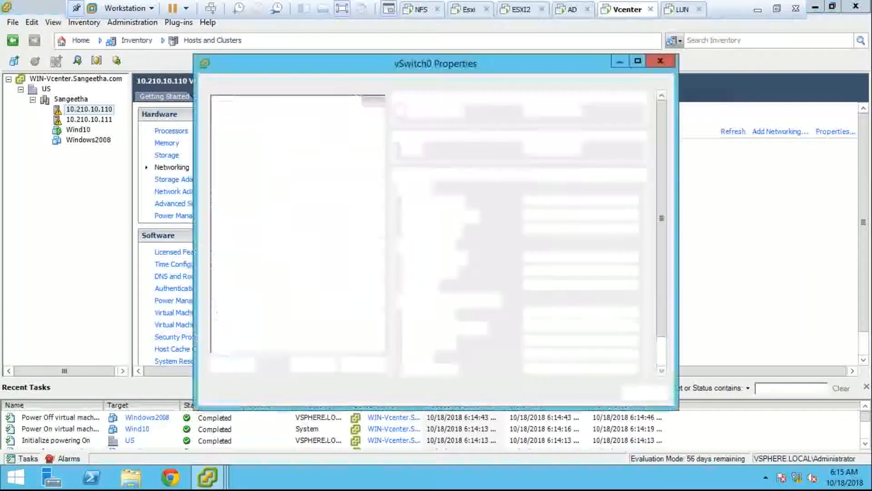
pyautogui.click(240, 370)
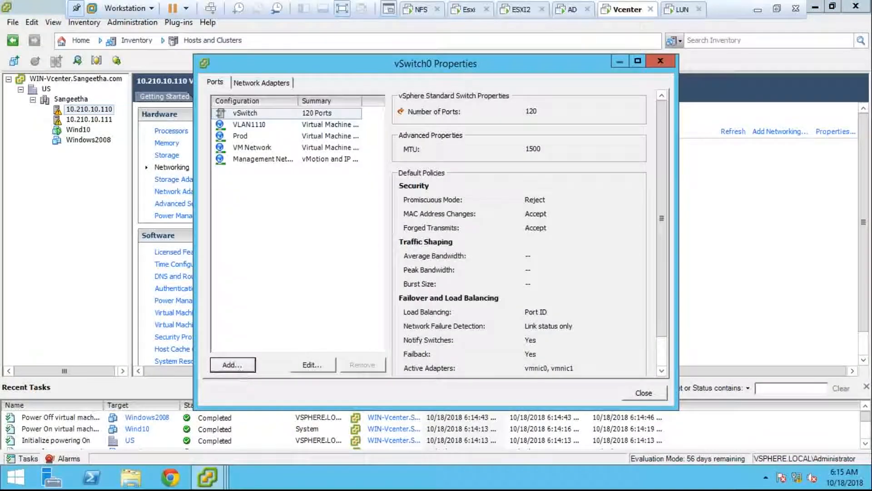
pyautogui.click(319, 176)
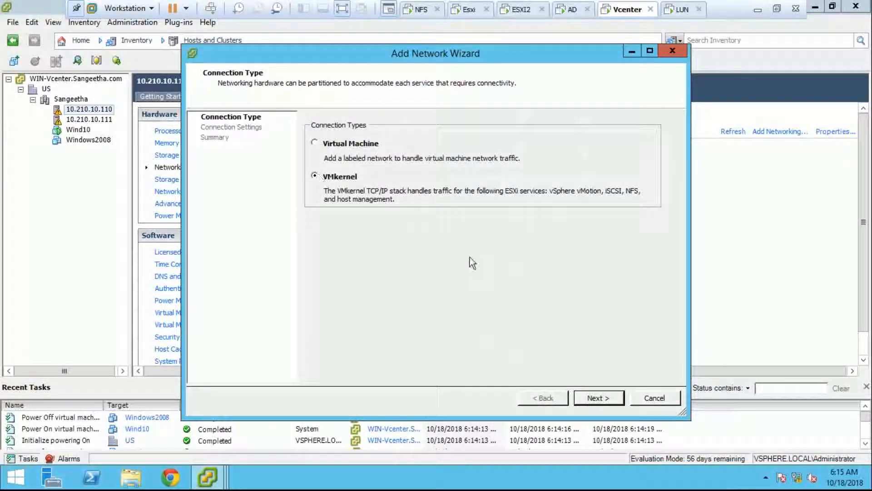
pyautogui.click(581, 399)
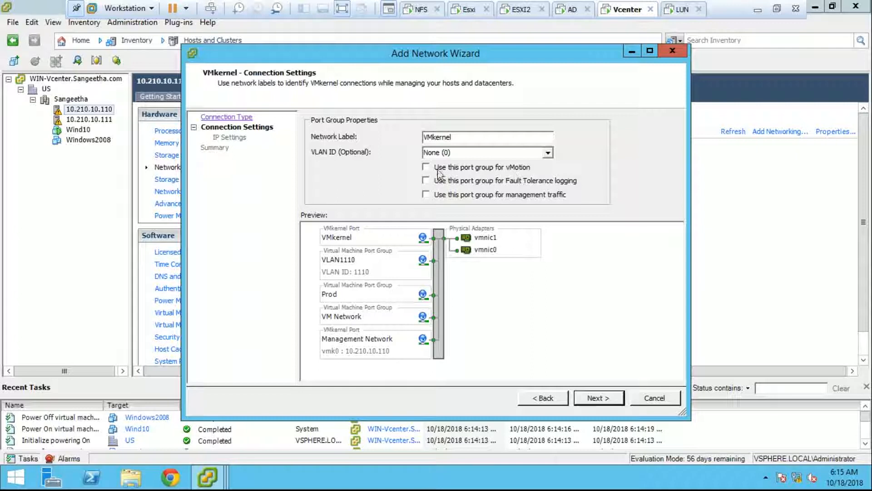
pyautogui.click(426, 167)
pyautogui.moveTo(454, 137); pyautogui.dragTo(400, 142)
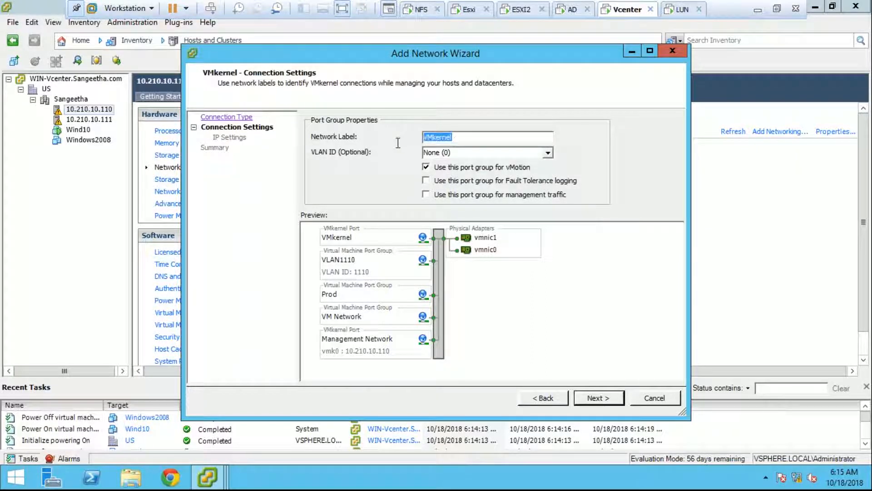
pyautogui.write('Vmotion')
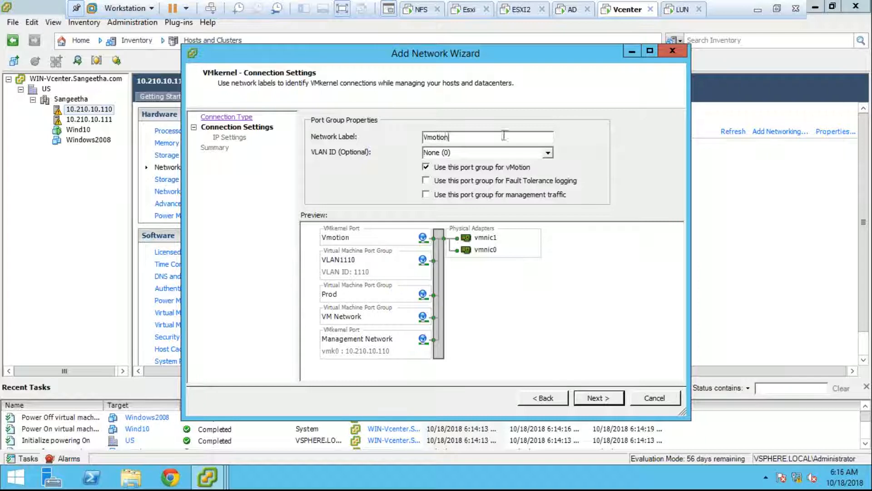
pyautogui.moveTo(507, 136); pyautogui.dragTo(402, 136)
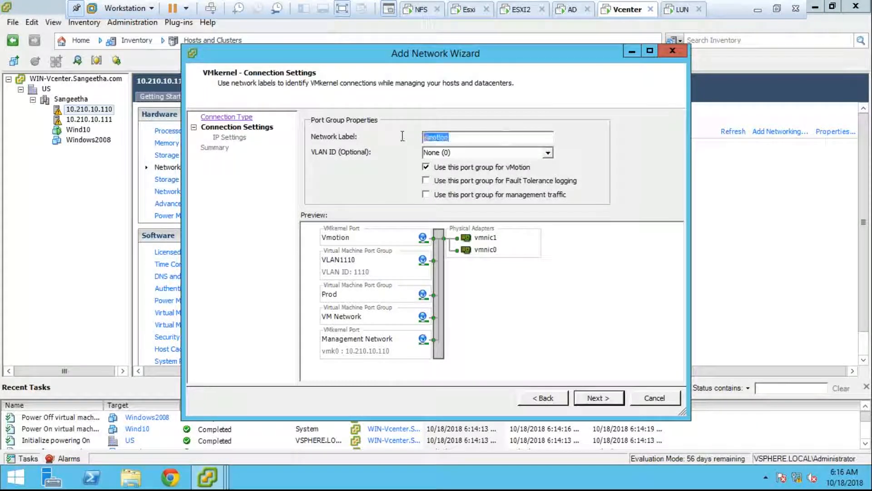
# - Back out, cancel the Add Network Wizard and close vSwitch0 Properties
pyautogui.click(554, 398)
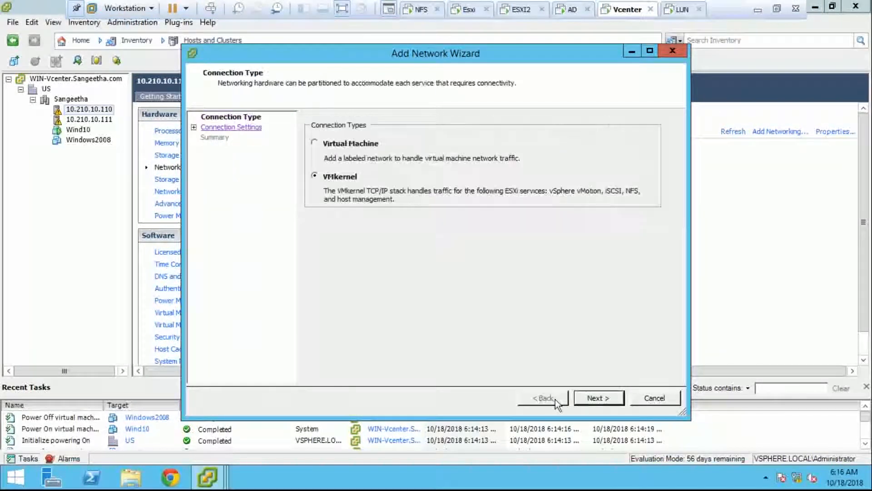
pyautogui.click(654, 402)
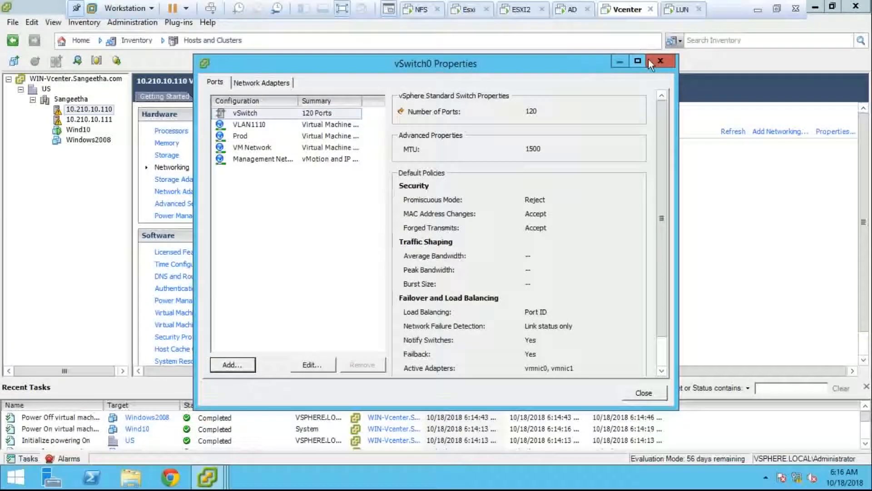
pyautogui.click(657, 61)
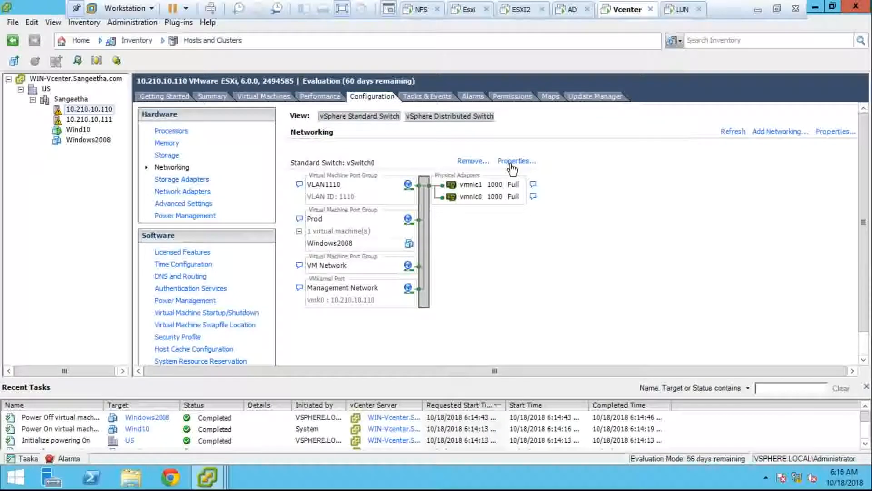
# - Start the Add Network Wizard on vSwitch0 twice, cancelling both attempts and closing Properties
pyautogui.click(533, 167)
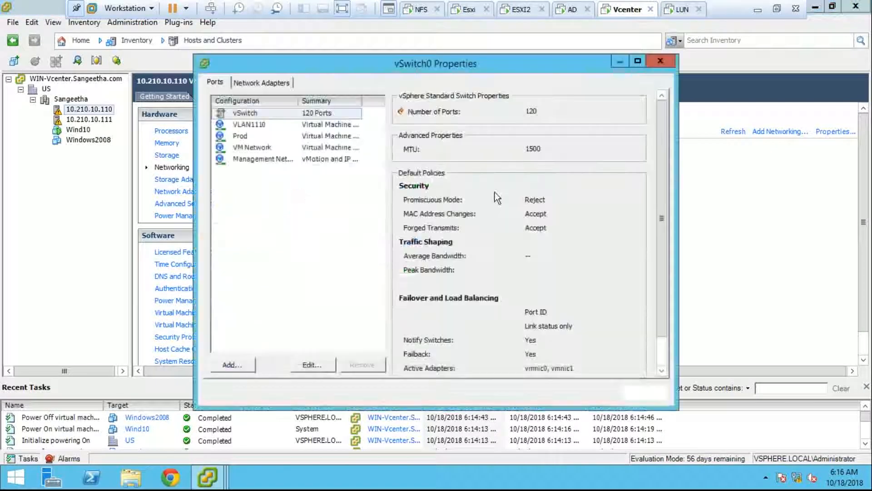
pyautogui.click(239, 364)
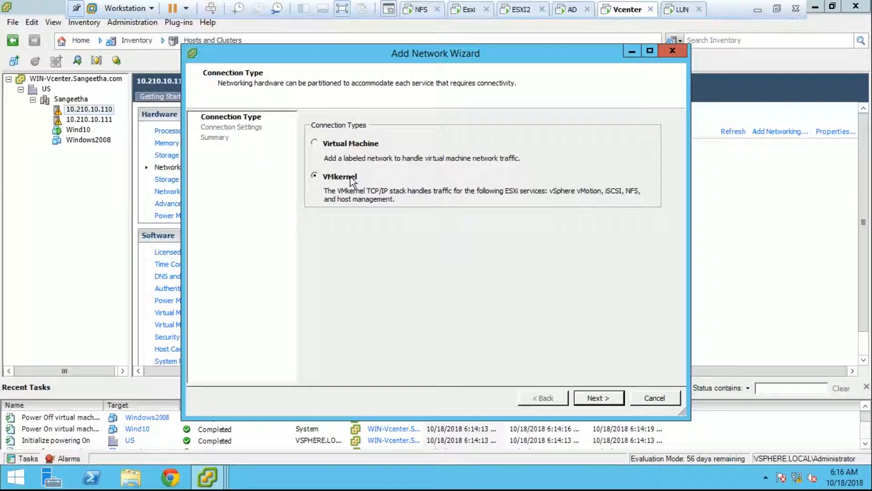
pyautogui.click(633, 400)
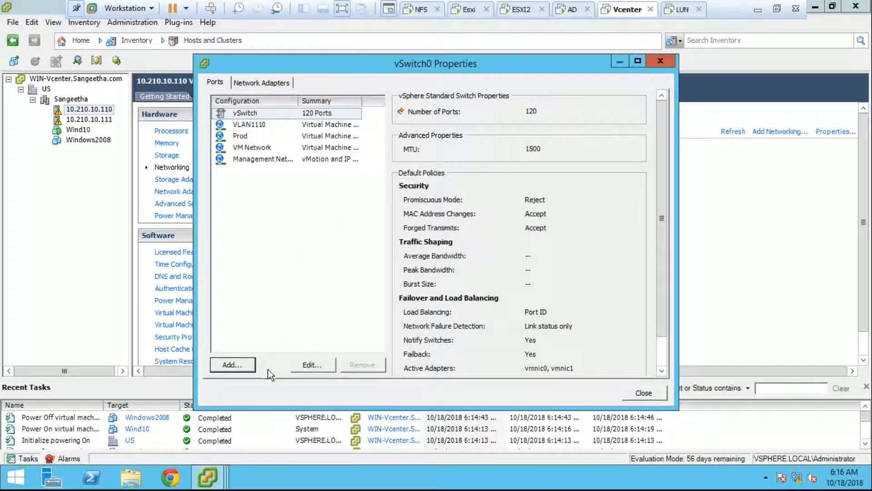
pyautogui.click(231, 365)
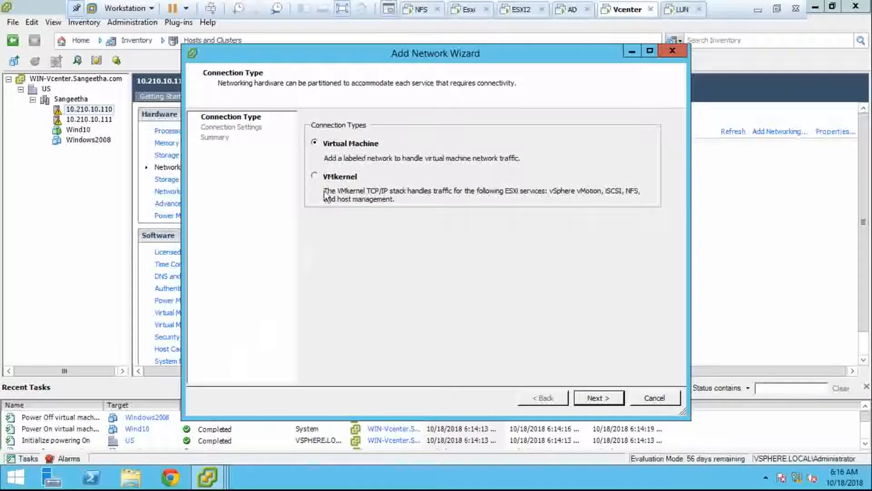
pyautogui.moveTo(352, 56); pyautogui.dragTo(449, 46)
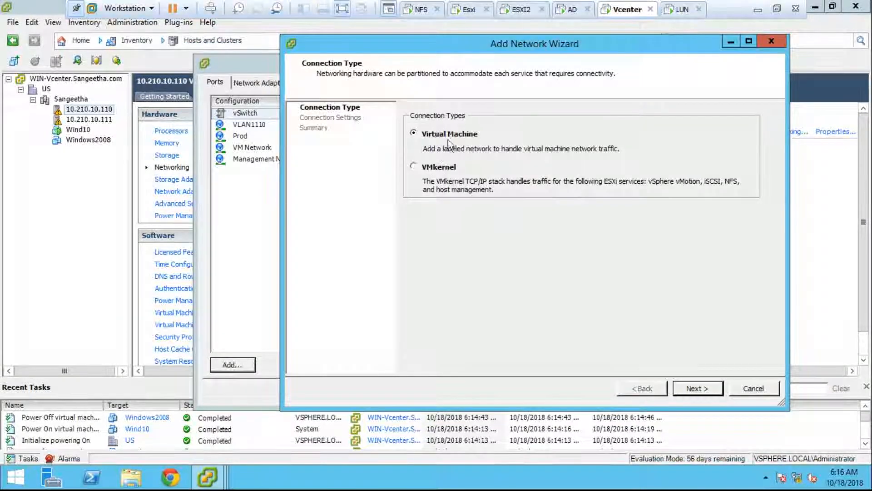
pyautogui.click(437, 169)
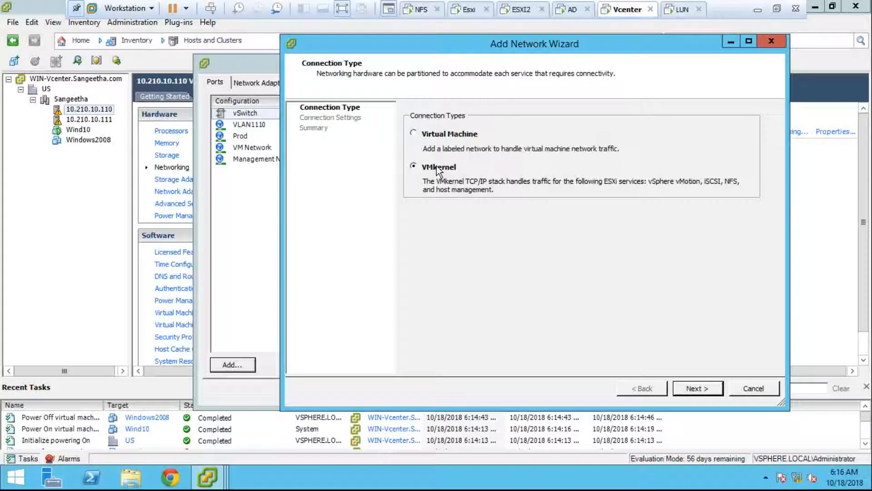
pyautogui.click(740, 388)
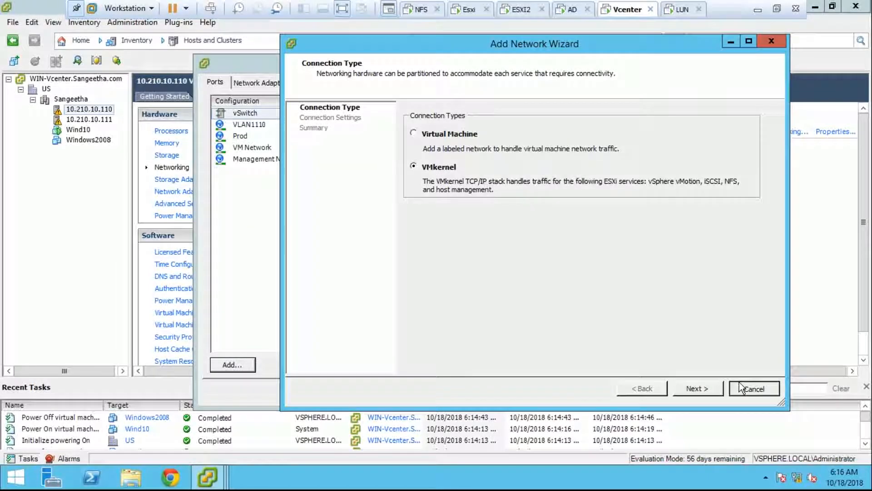
pyautogui.click(645, 394)
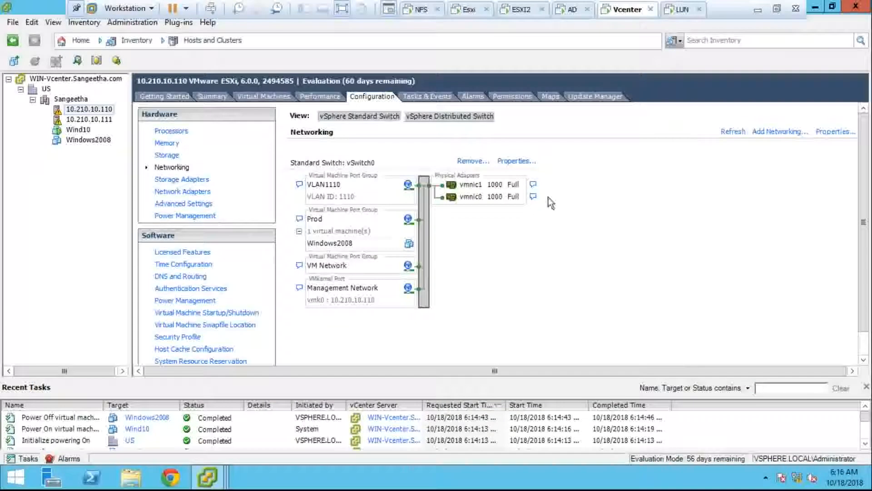
# - Add a VMkernel port labelled Vmotion with vMotion enabled and IP 10.210.10.118
pyautogui.click(522, 162)
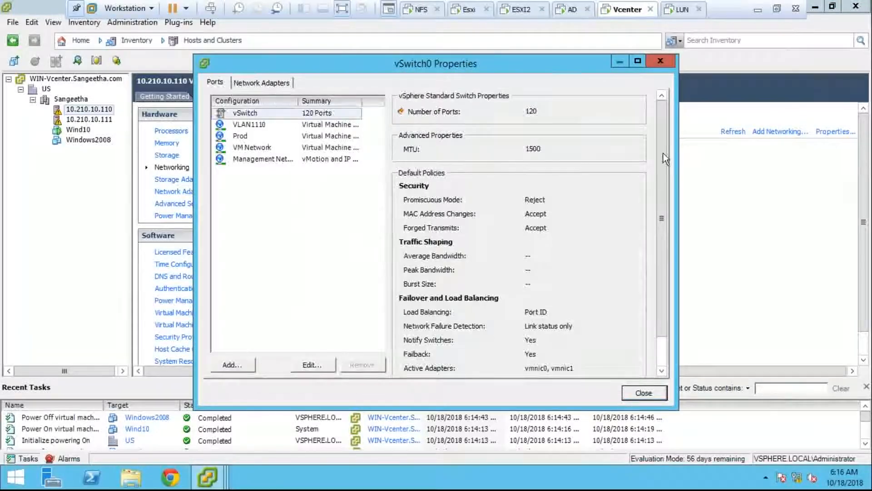
pyautogui.click(233, 364)
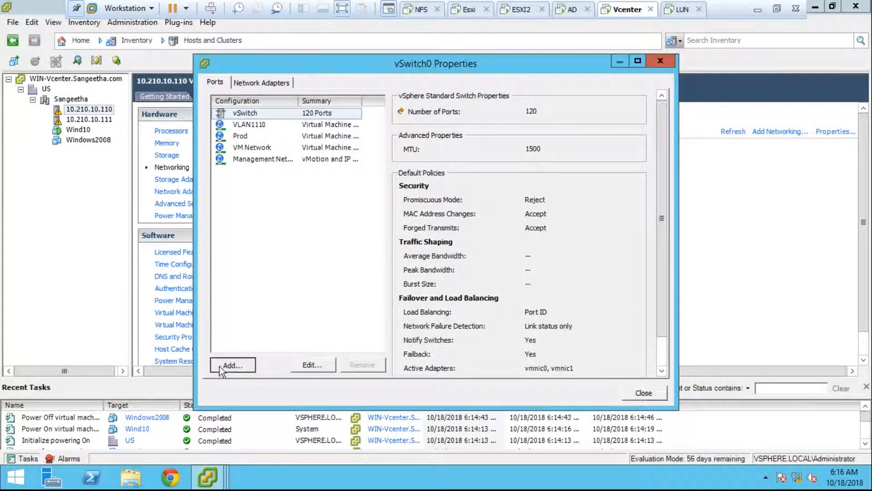
pyautogui.click(349, 178)
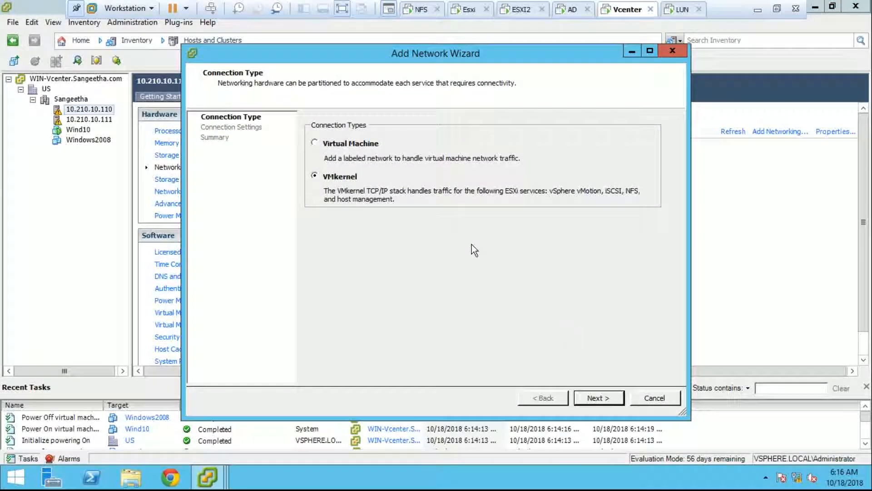
pyautogui.click(598, 399)
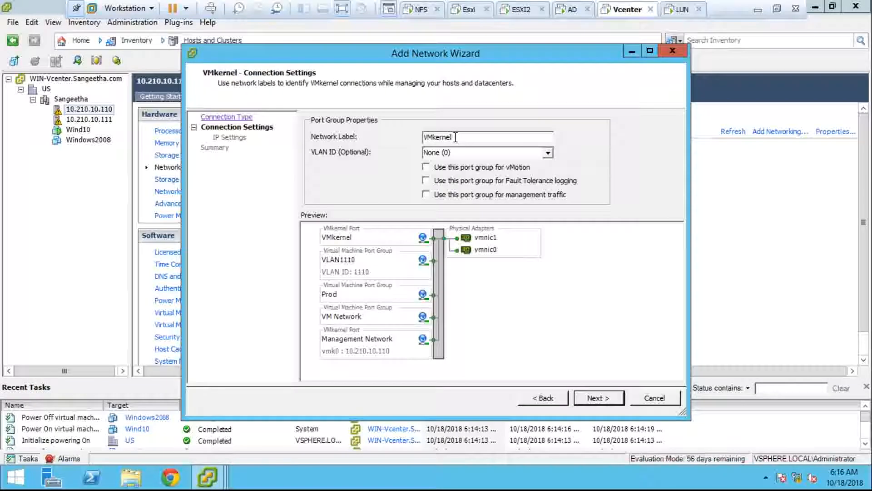
pyautogui.write('Vmotion')
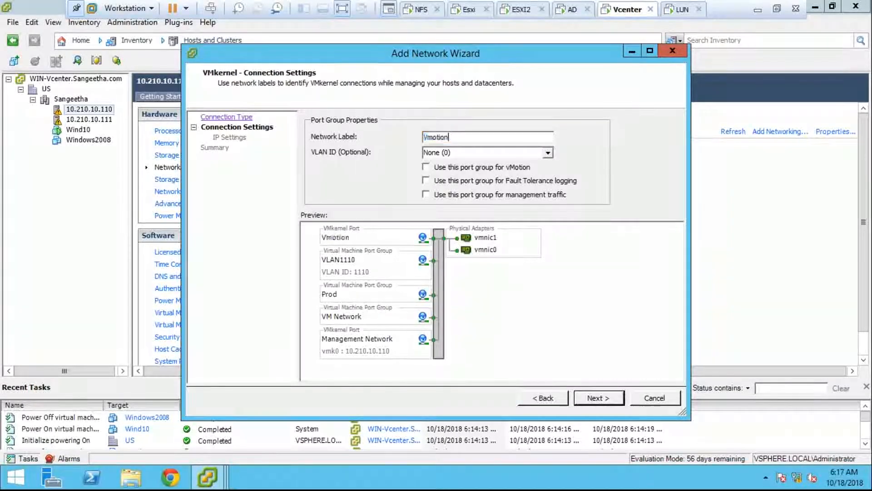
pyautogui.click(425, 167)
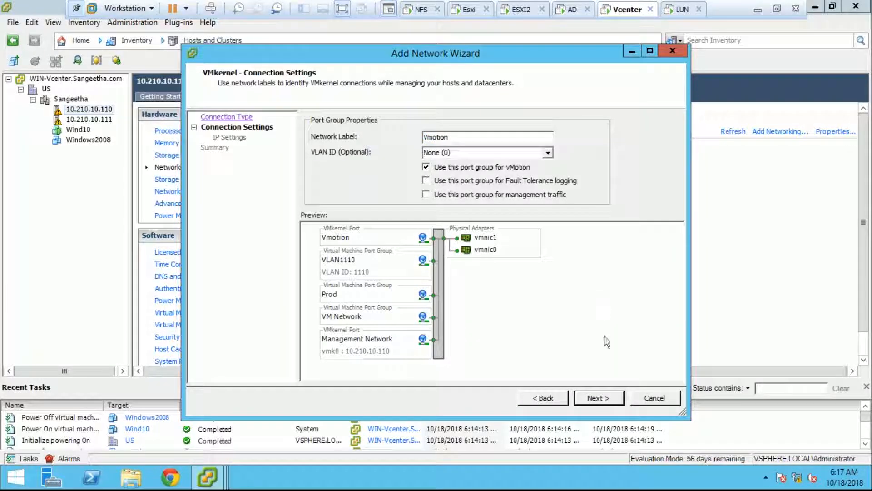
pyautogui.click(611, 396)
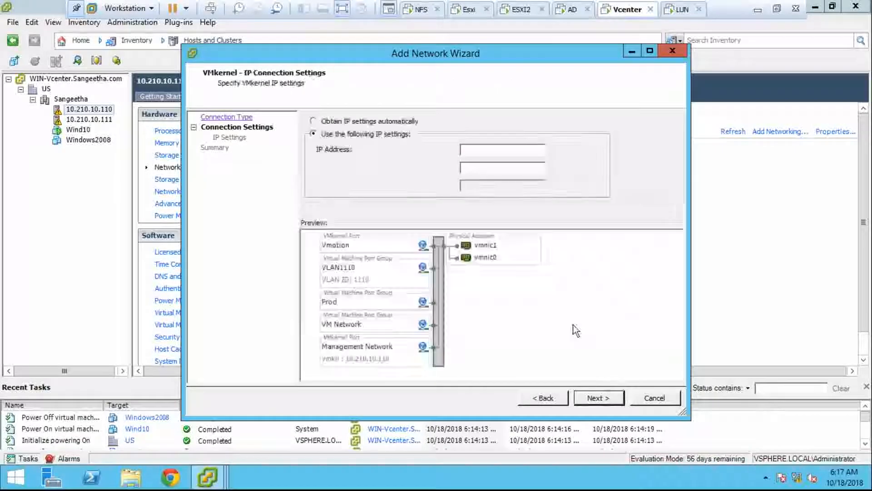
pyautogui.click(474, 151)
pyautogui.write('10.210.10.118')
# - Recheck the connection settings, then enter subnet mask 255.0.0.0 and reach the summary
pyautogui.click(541, 396)
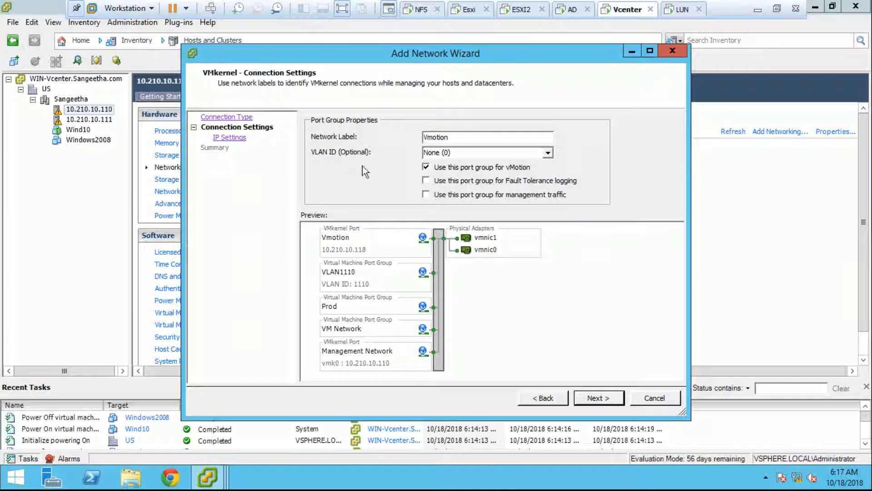
pyautogui.click(454, 156)
pyautogui.click(604, 398)
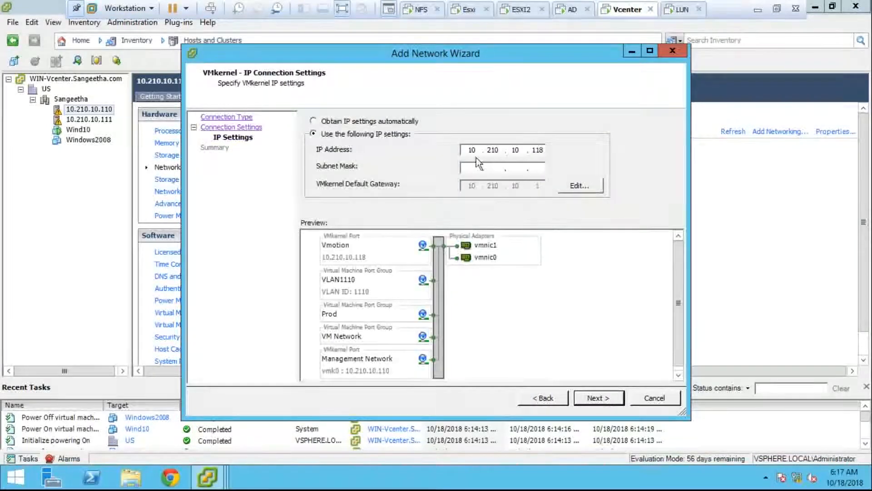
pyautogui.write('255 . . .')
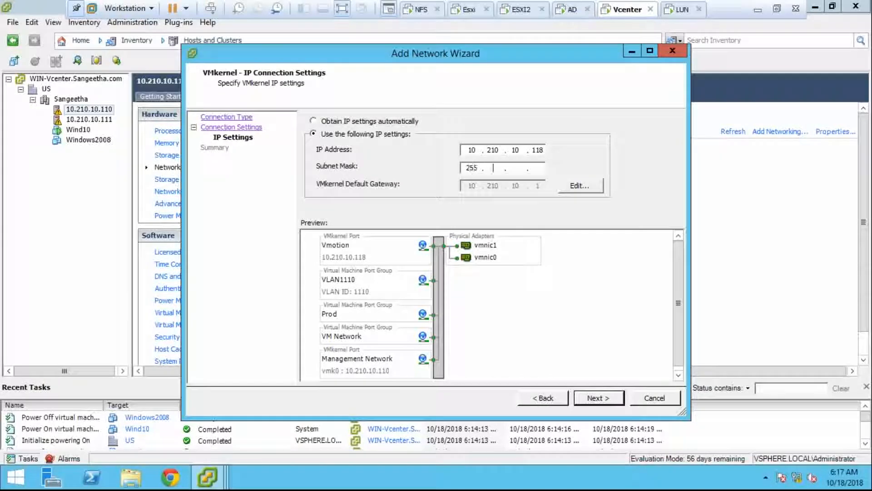
pyautogui.write('00 ')
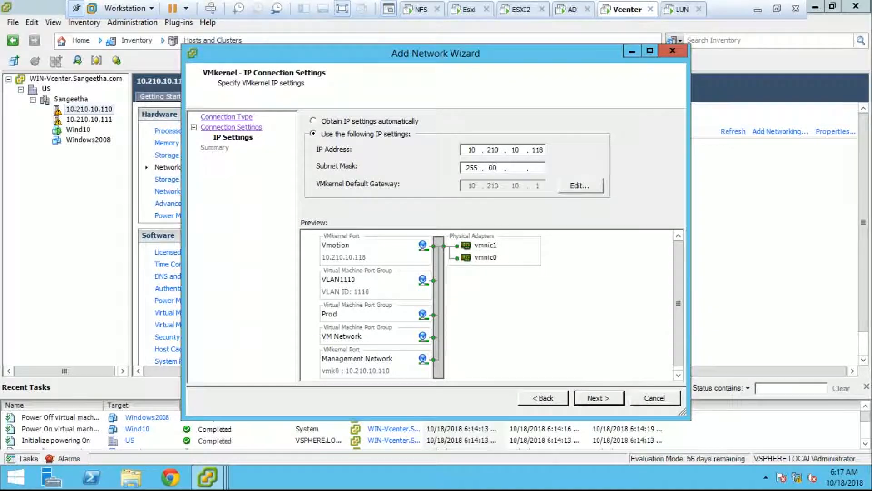
pyautogui.write('0')
pyautogui.click(587, 398)
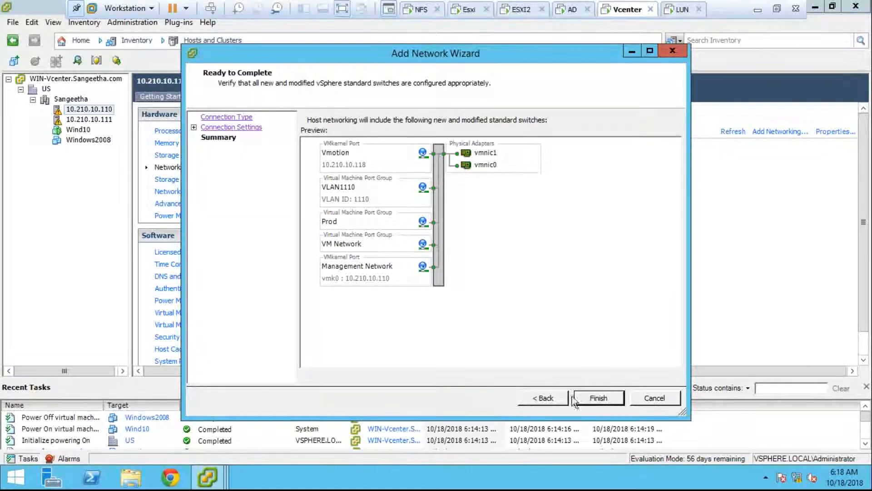
# - Review the wizard pages again and finish creating the Vmotion VMkernel port
pyautogui.click(554, 396)
pyautogui.click(554, 396)
pyautogui.click(552, 394)
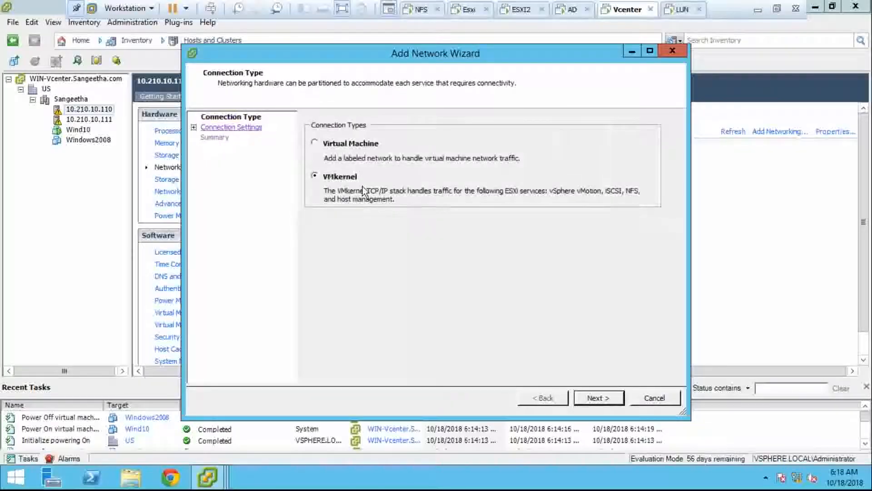
pyautogui.click(584, 398)
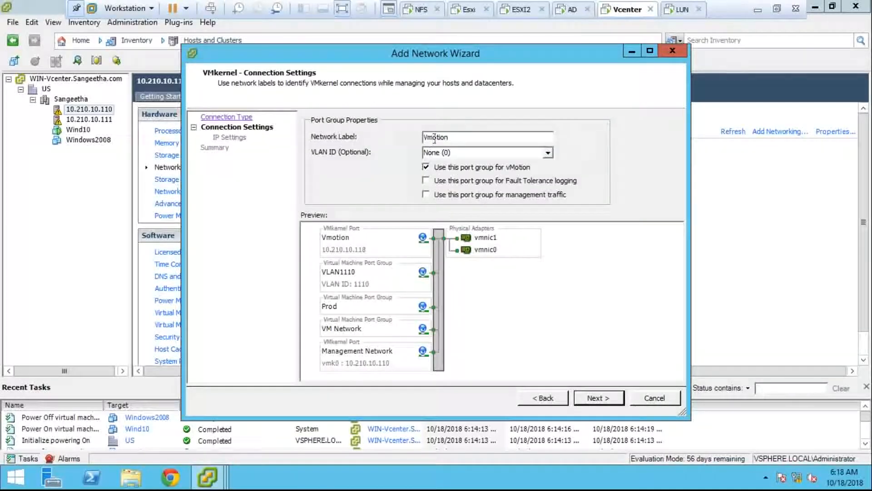
pyautogui.moveTo(463, 138); pyautogui.dragTo(419, 135)
pyautogui.click(588, 399)
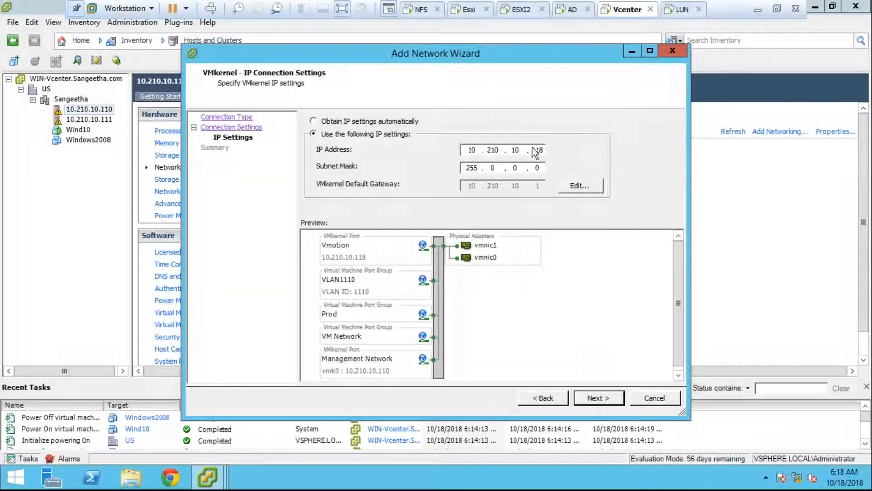
pyautogui.click(584, 398)
pyautogui.click(580, 398)
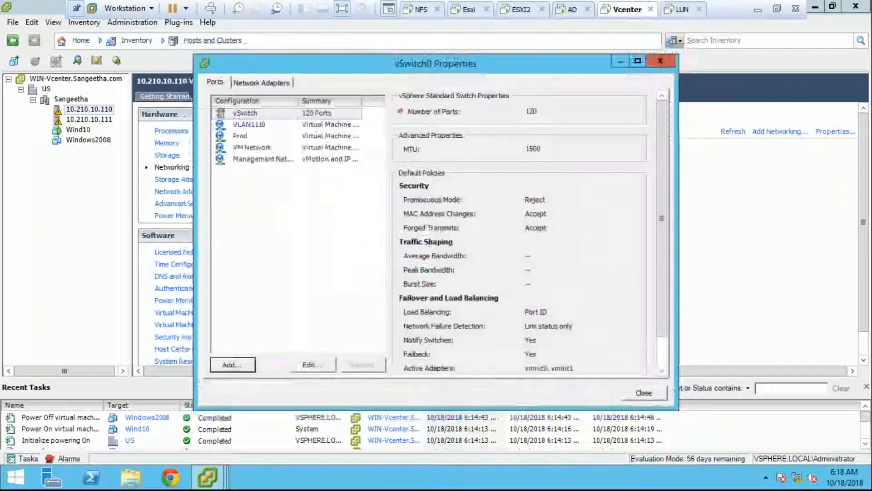
# - Close vSwitch0 Properties and start adding a connection to vSwitch0 on host 10.210.10.111
pyautogui.click(643, 392)
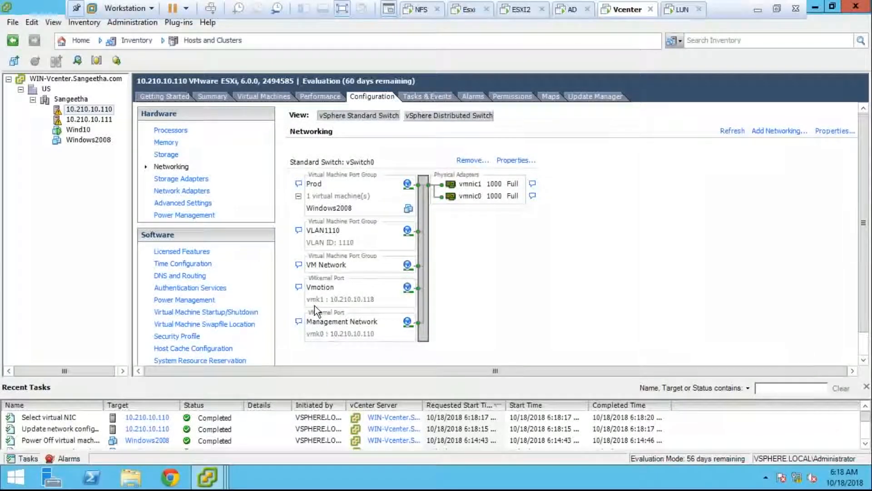
pyautogui.click(107, 122)
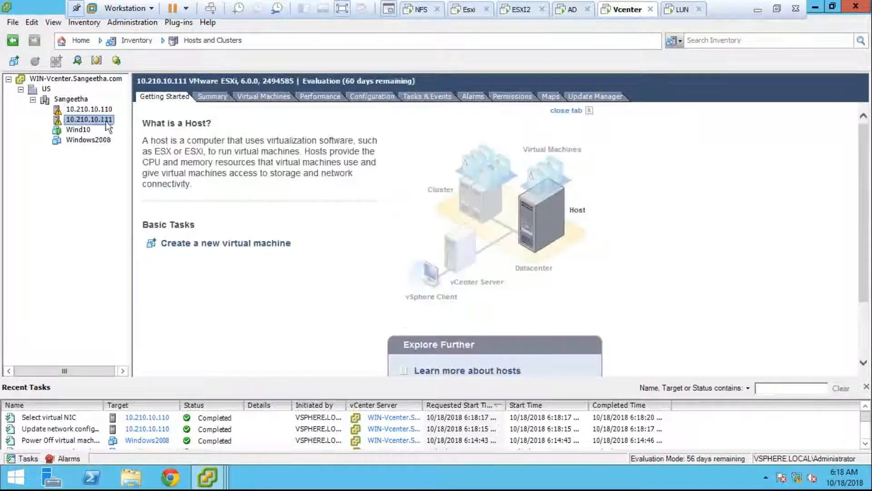
pyautogui.click(377, 97)
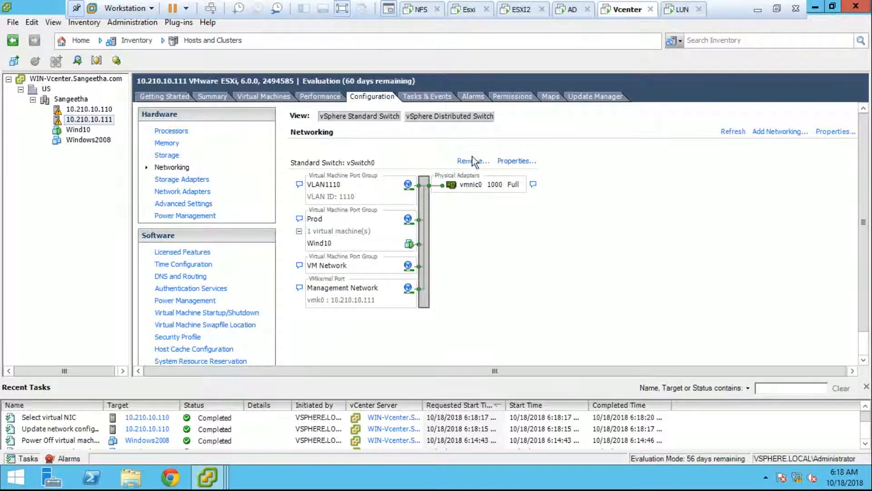
pyautogui.click(503, 162)
pyautogui.click(253, 364)
# - Create VMkernel port Vmotion with vMotion enabled, IP 10.210.10.119, mask 255.0.0.0
pyautogui.click(341, 180)
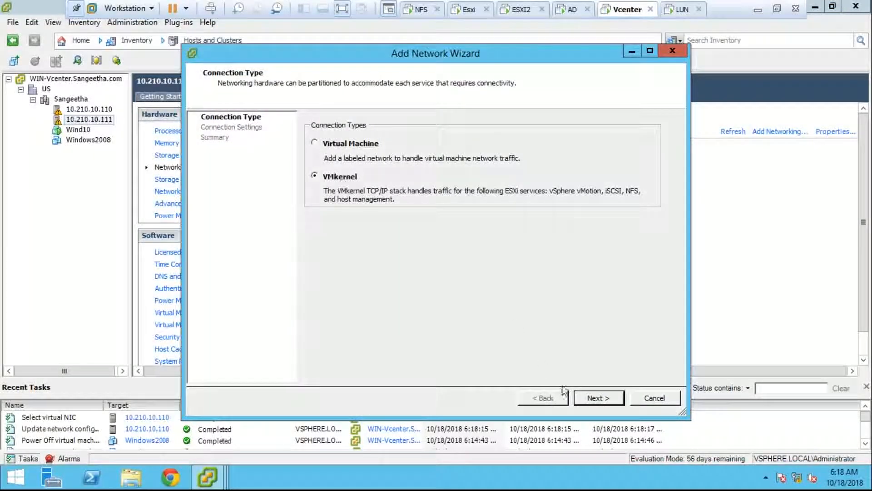
pyautogui.click(579, 394)
pyautogui.moveTo(453, 138); pyautogui.dragTo(390, 139)
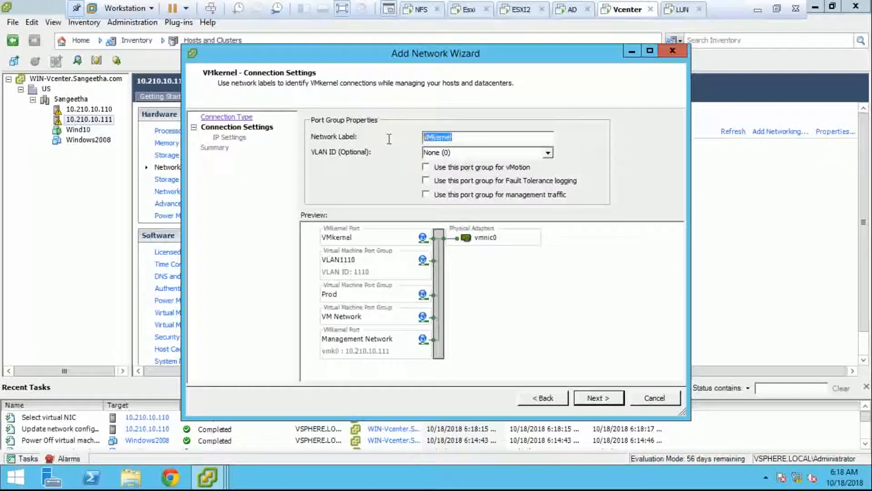
pyautogui.write('Vmotion')
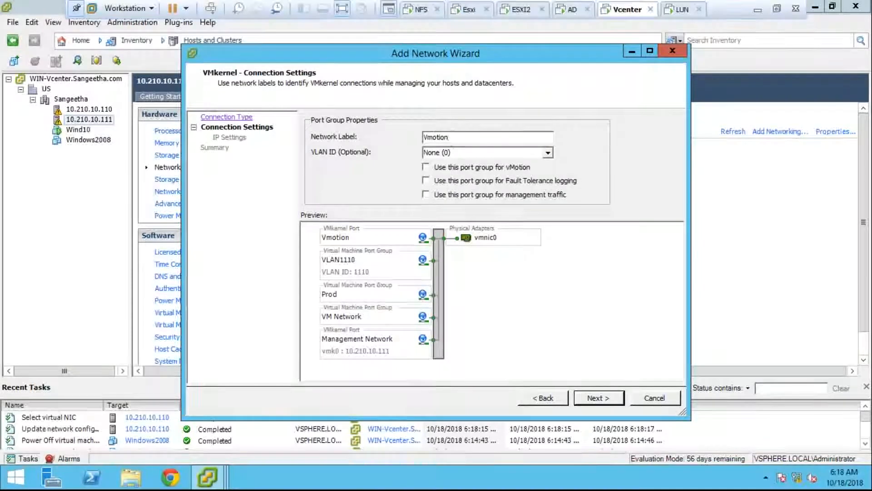
pyautogui.click(431, 168)
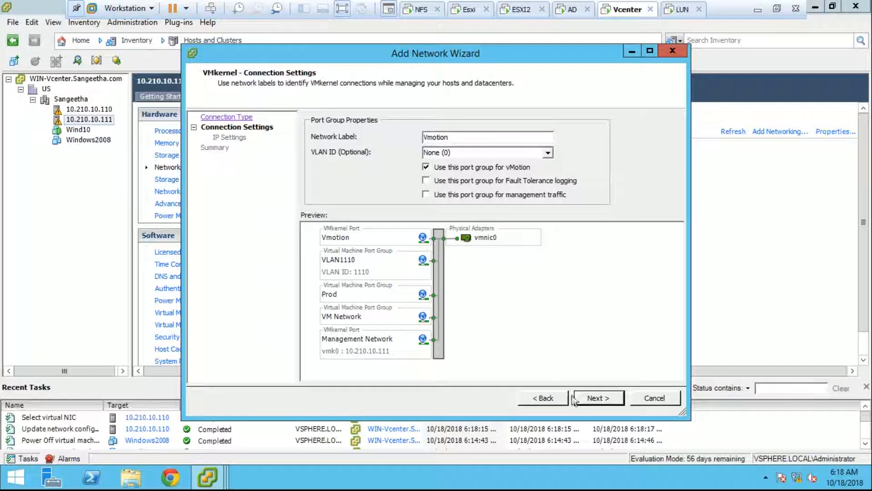
pyautogui.click(575, 399)
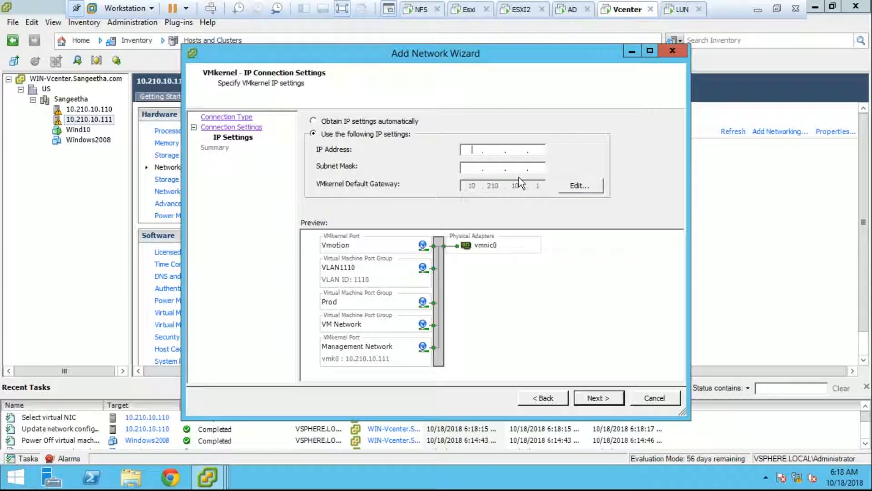
pyautogui.write('10.210.10.119')
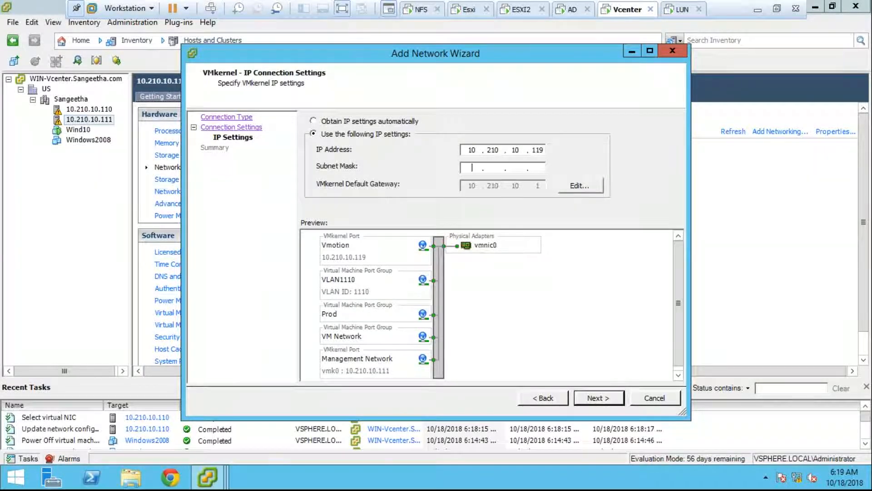
pyautogui.write('255.0.0.0')
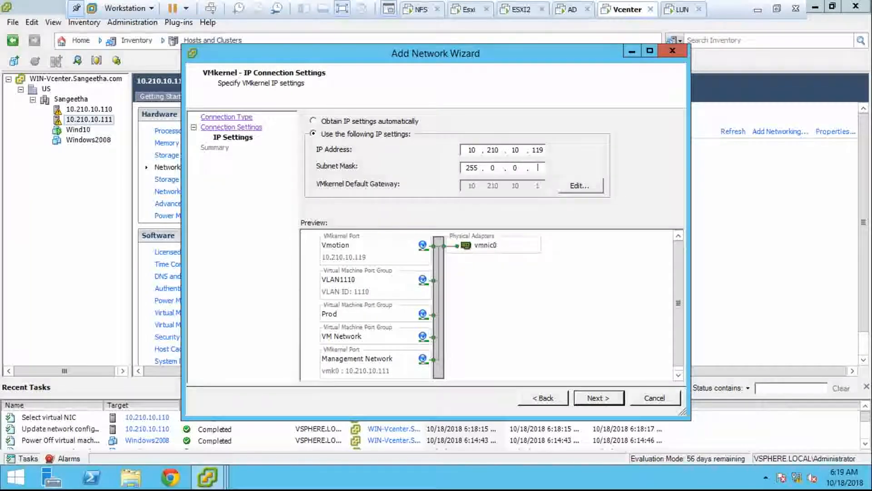
pyautogui.click(595, 397)
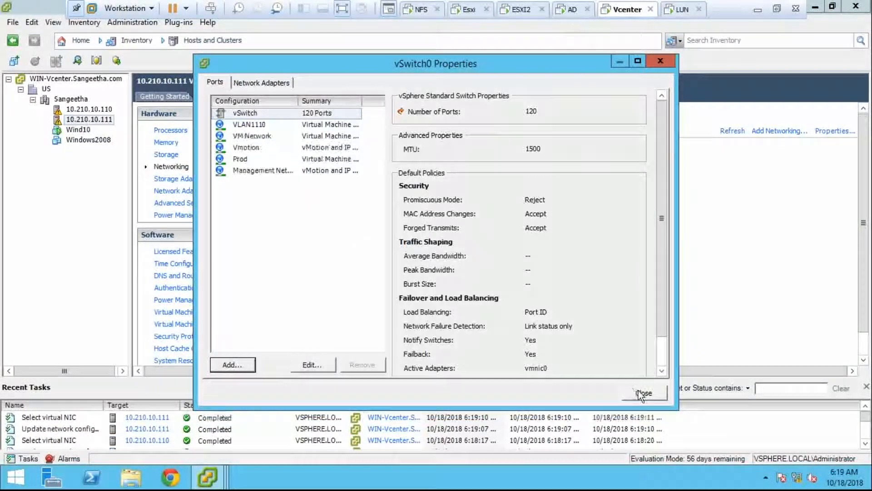
pyautogui.click(639, 391)
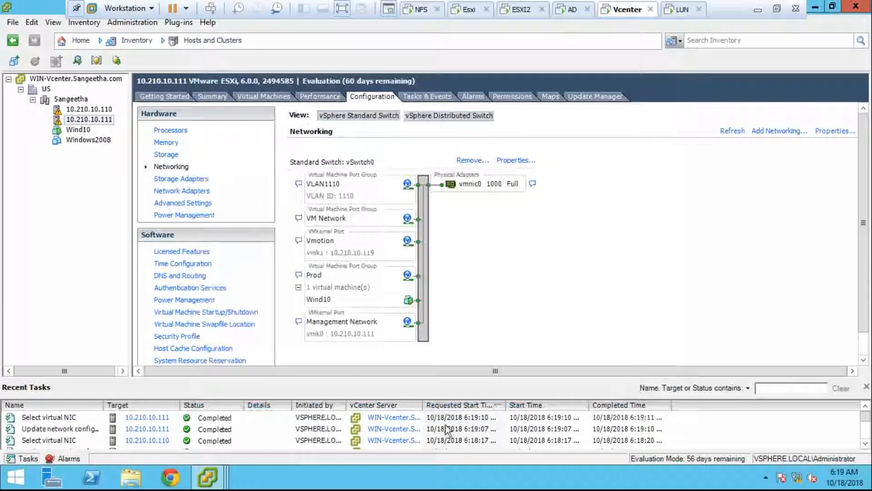
# - Select Wind10, minimize and restore the client, and open Wind10's Console tab
pyautogui.click(81, 130)
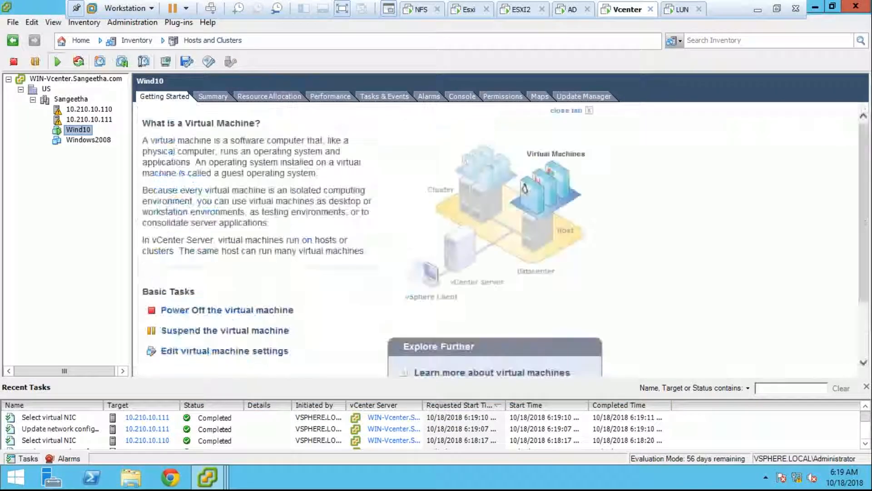
pyautogui.moveTo(208, 477)
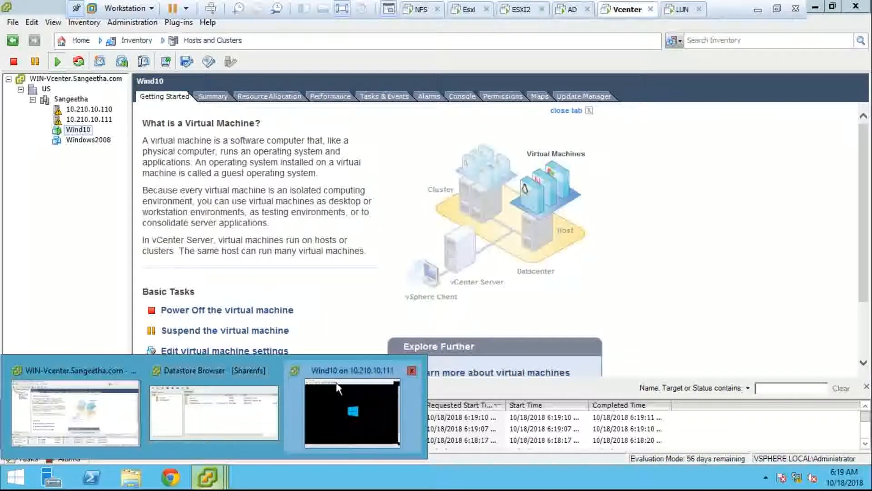
pyautogui.click(815, 7)
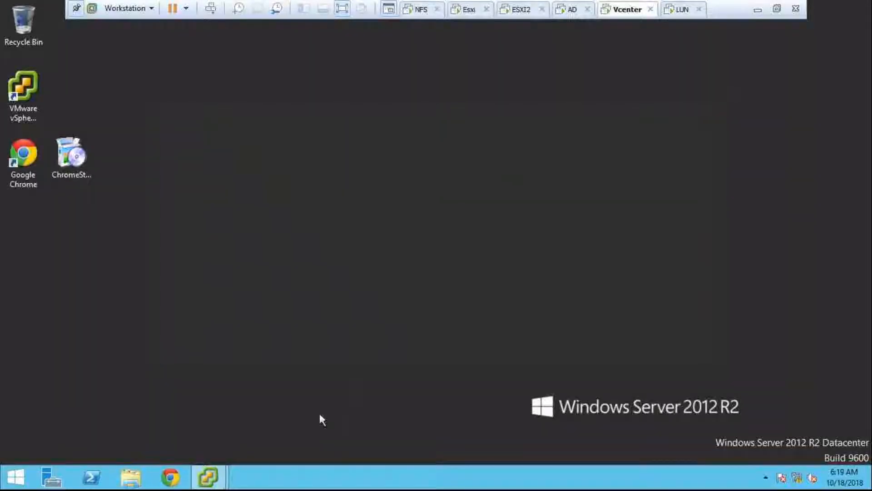
pyautogui.moveTo(209, 477)
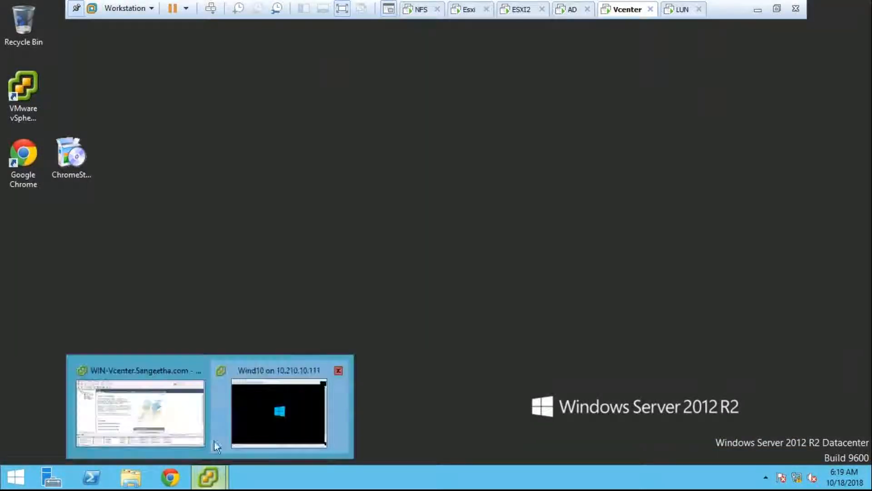
pyautogui.click(188, 406)
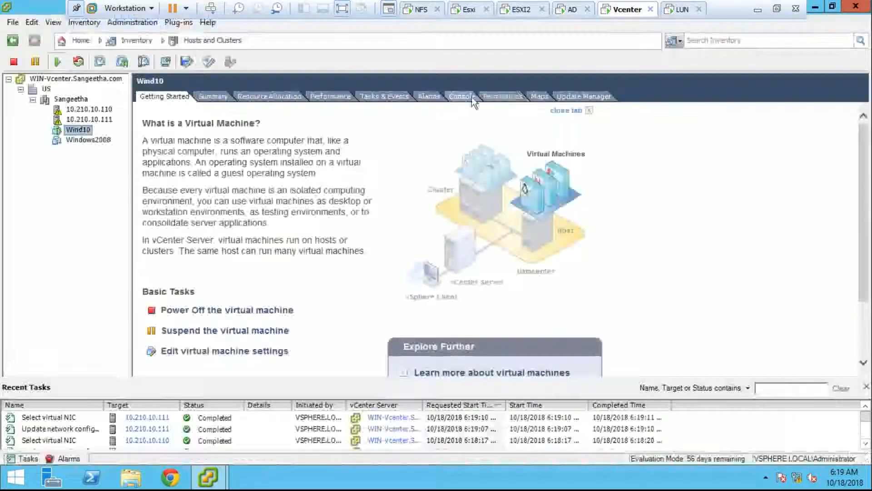
pyautogui.click(472, 97)
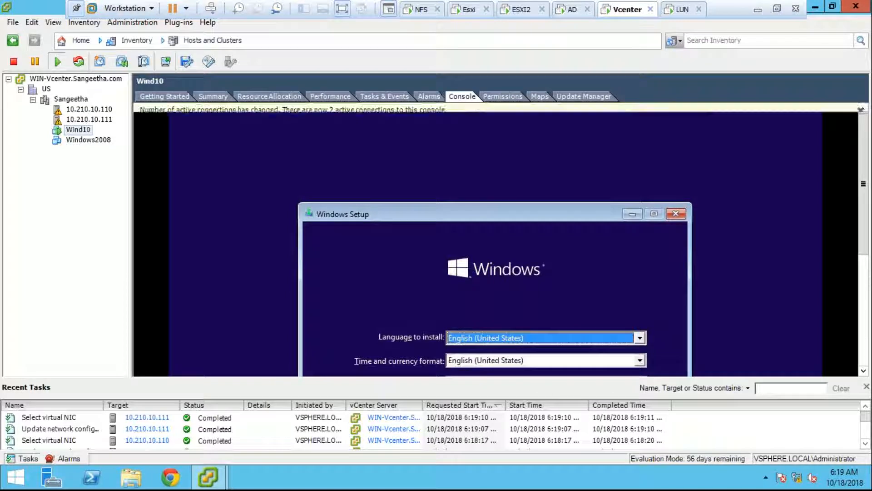
# - Browse the Time and currency format list on the Windows Setup language page
pyautogui.scroll(-3, 868, 268)
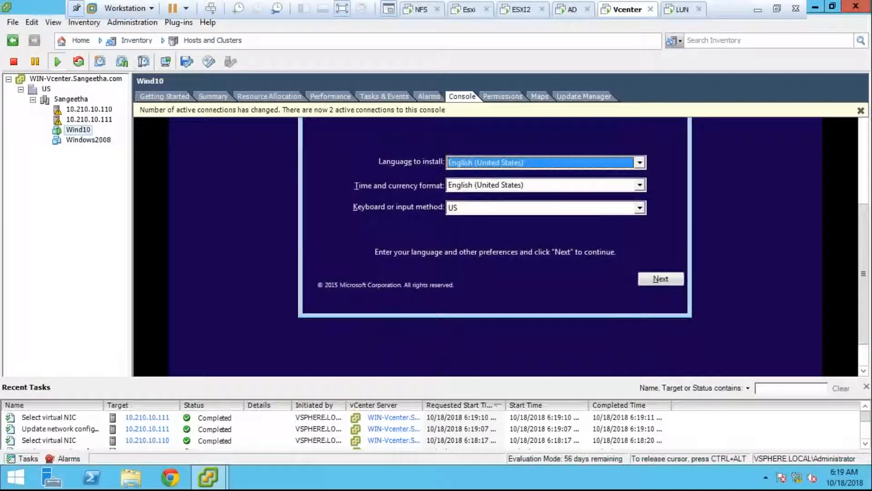
pyautogui.click(498, 183)
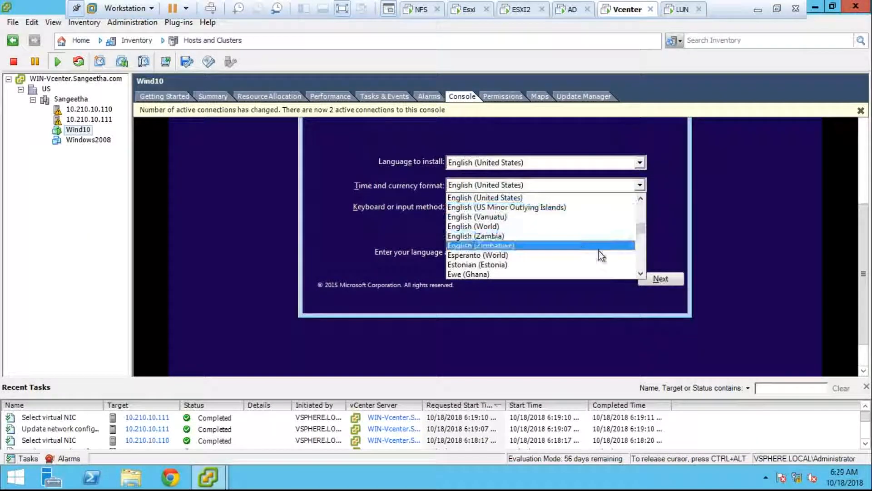
pyautogui.click(640, 199)
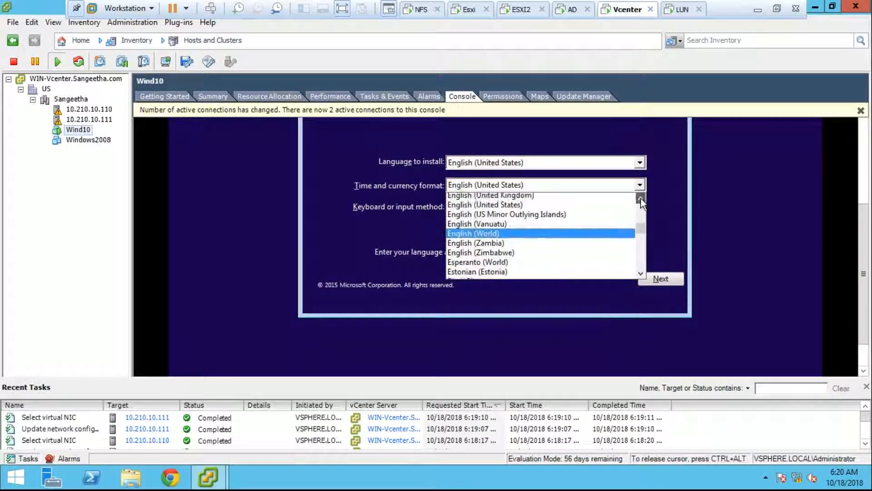
pyautogui.click(641, 198)
pyautogui.click(640, 199)
pyautogui.click(641, 198)
pyautogui.click(641, 199)
pyautogui.click(642, 218)
pyautogui.moveTo(642, 222)
pyautogui.mouseDown()
pyautogui.moveTo(644, 214)
pyautogui.moveTo(644, 223)
pyautogui.mouseUp()
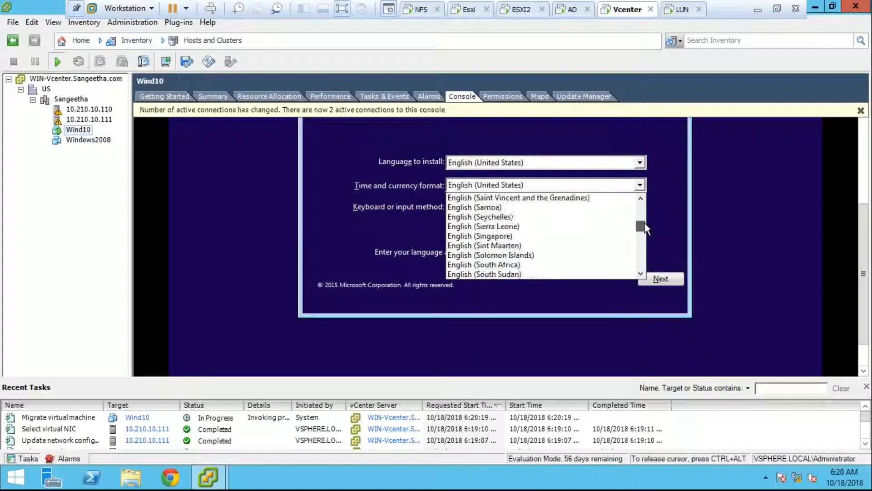
pyautogui.click(642, 268)
pyautogui.scroll(-10, 642, 272)
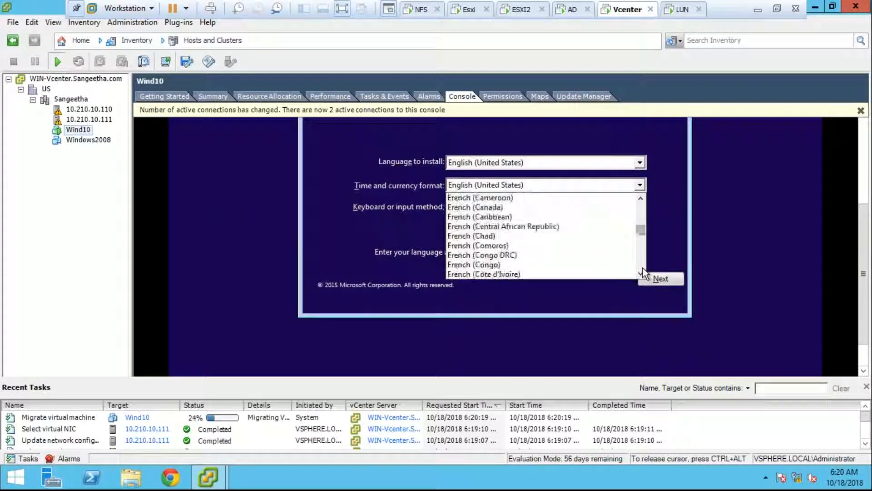
pyautogui.scroll(-3, 642, 271)
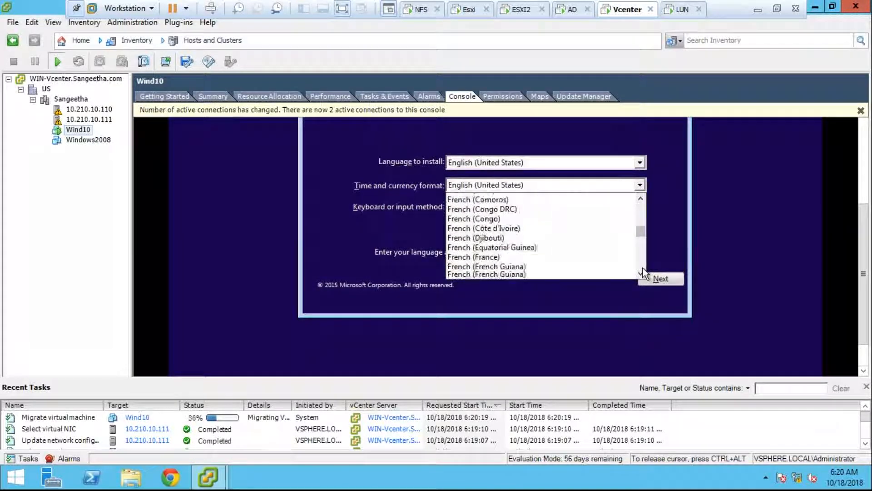
pyautogui.scroll(-3, 543, 235)
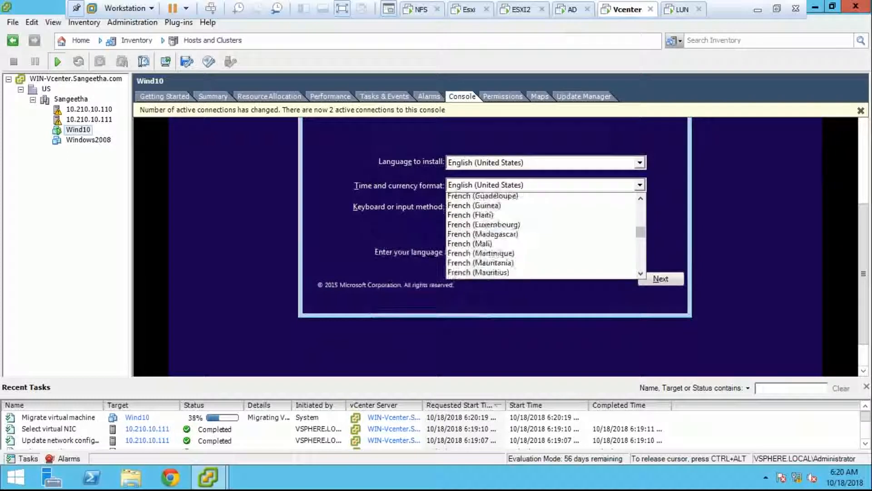
# - Keep English (United States), continue past the language page and choose Install now
pyautogui.press('Escape')
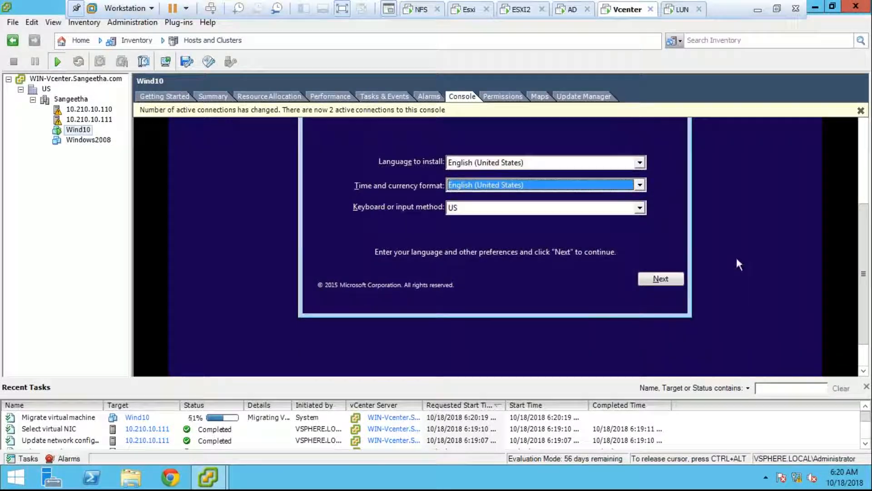
pyautogui.click(682, 277)
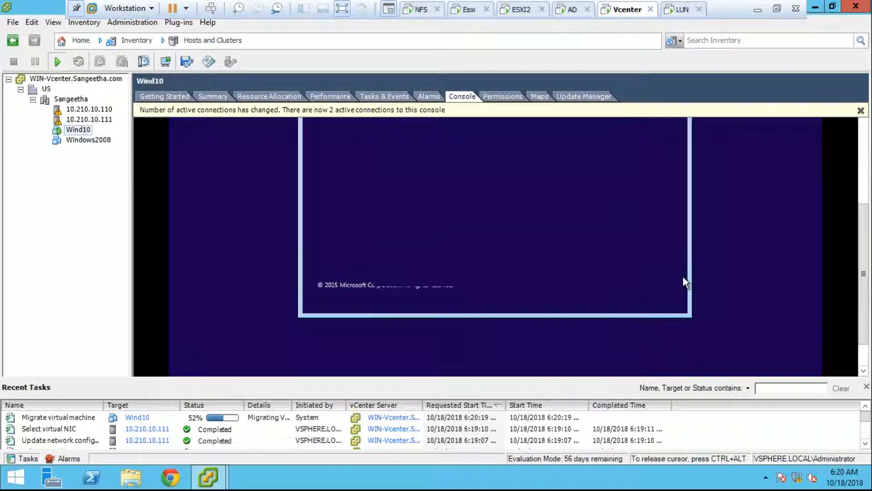
pyautogui.click(519, 184)
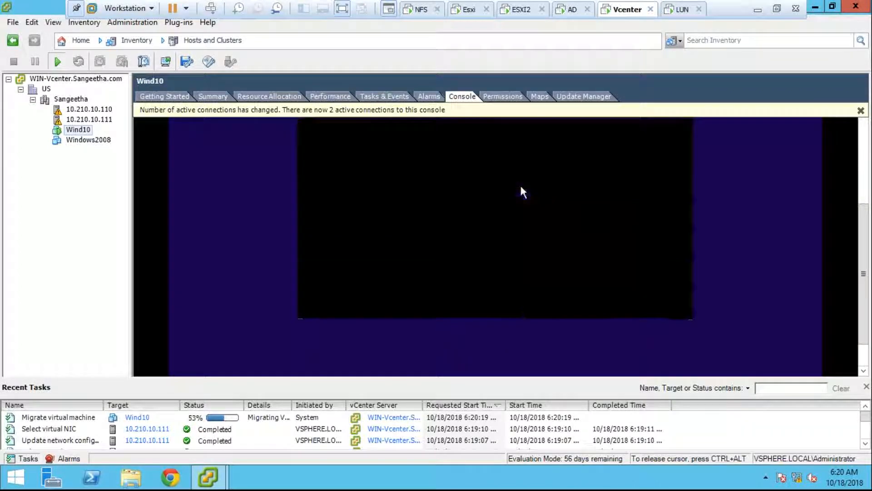
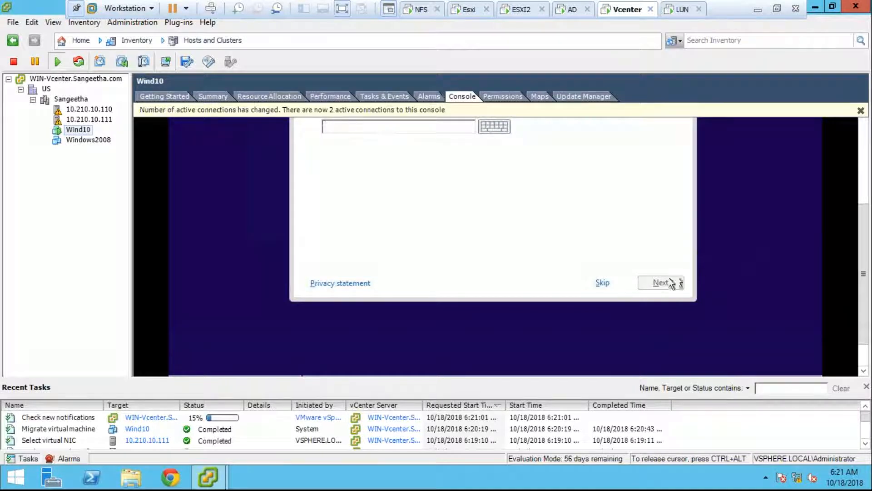
# - Skip the product key and choose Windows 10 Pro x86 as the edition to install
pyautogui.click(605, 282)
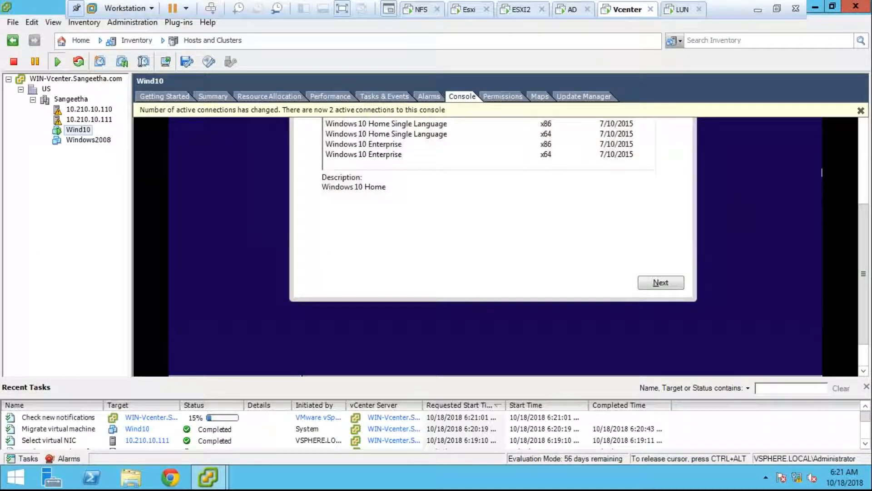
pyautogui.hotkey('ctrl', 'alt')
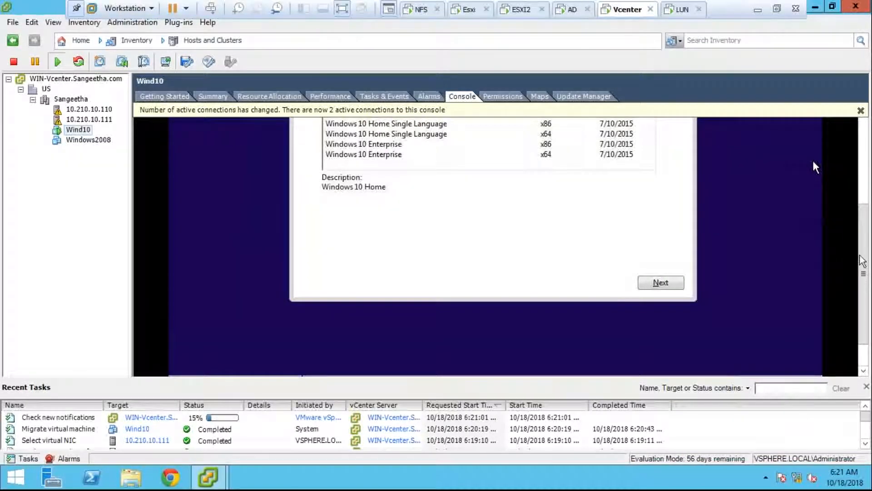
pyautogui.scroll(3, 863, 261)
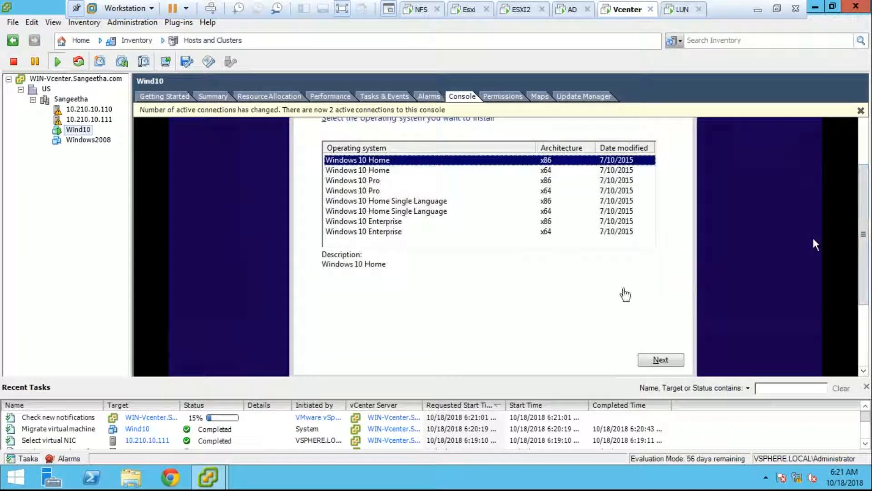
pyautogui.click(813, 239)
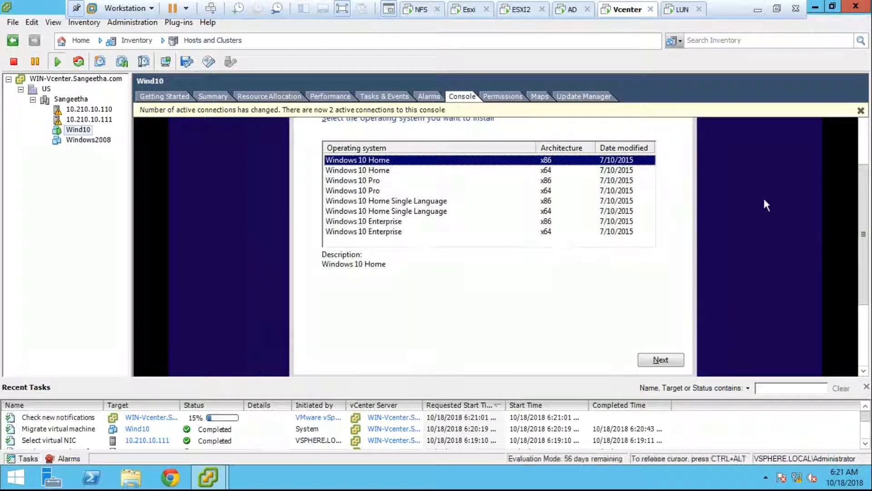
pyautogui.click(638, 191)
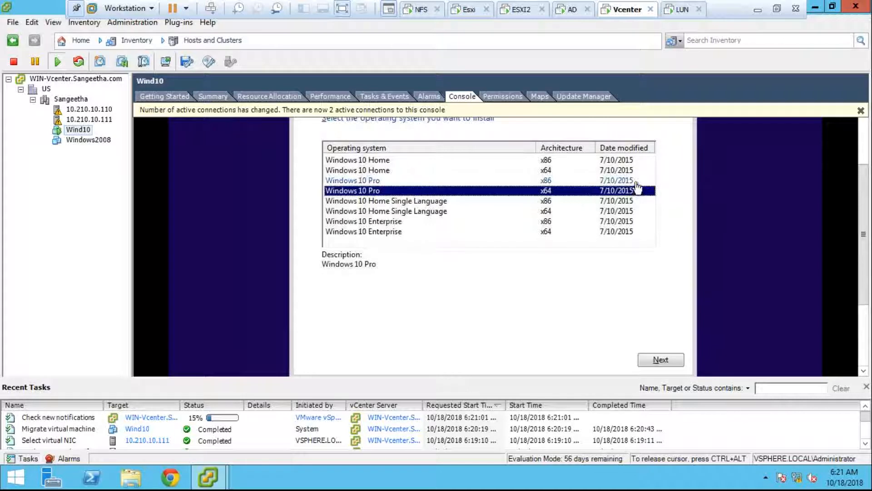
pyautogui.click(636, 181)
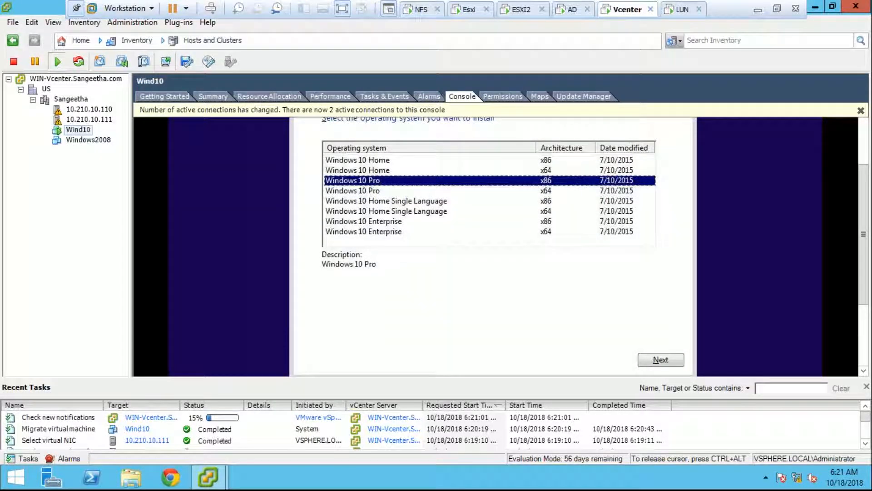
pyautogui.click(661, 359)
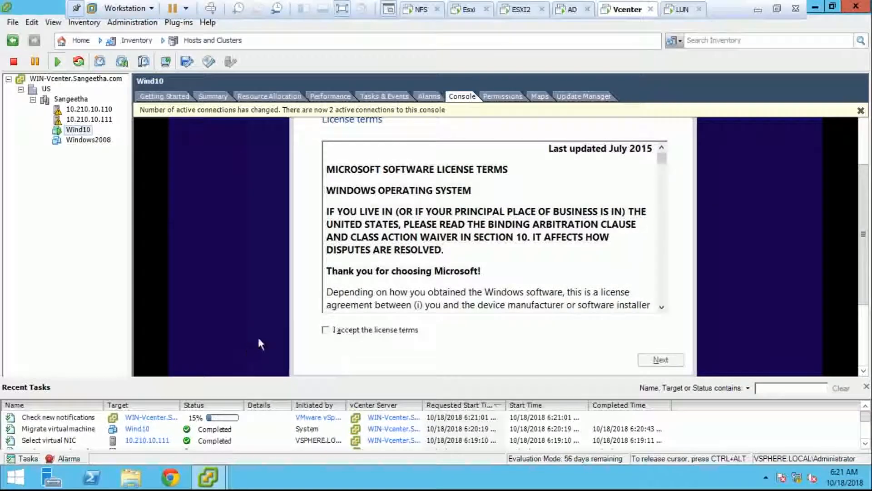
# - Accept the license terms and choose the Custom (Windows only) installation type
pyautogui.click(325, 331)
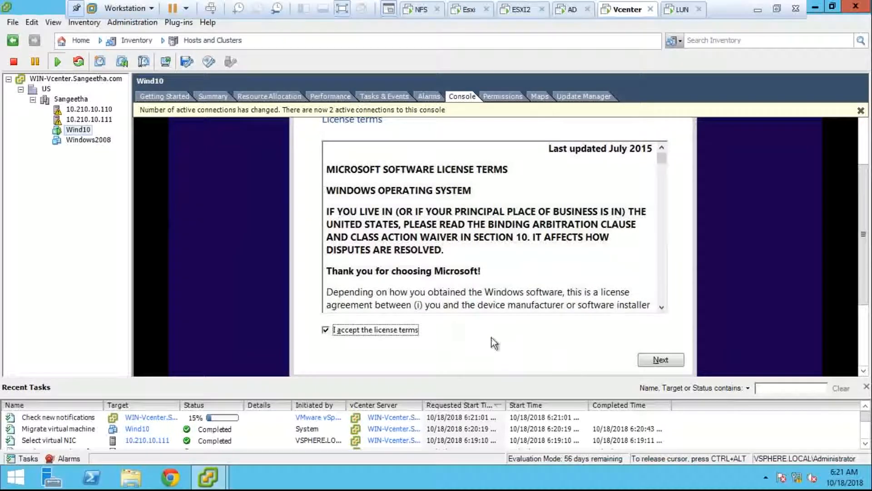
pyautogui.click(659, 360)
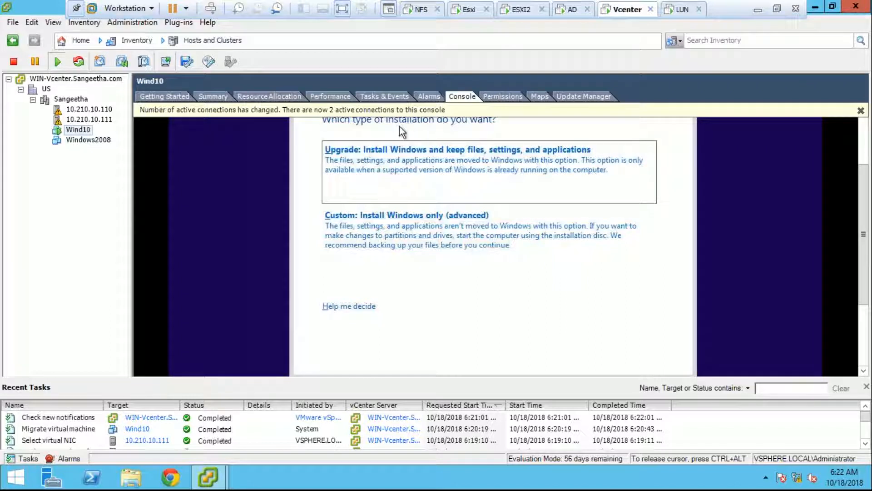
pyautogui.click(372, 216)
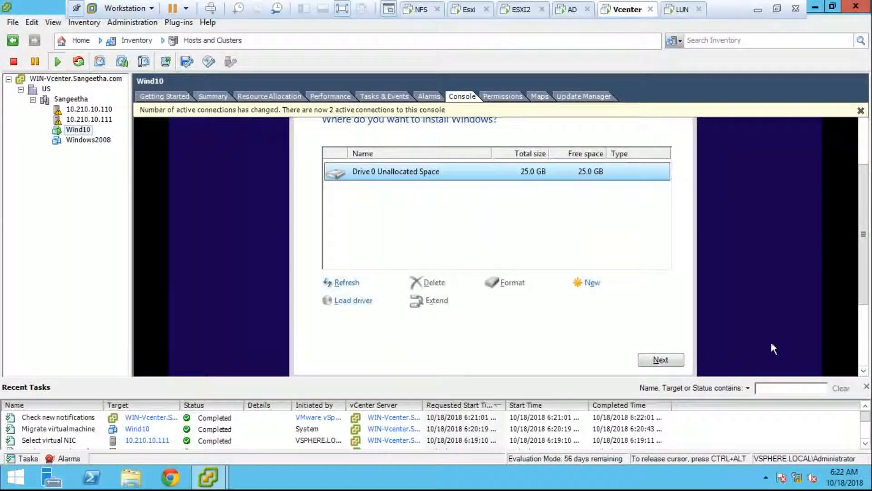
# - Create a 25600 MB partition on Drive 0 and start installing Windows onto Partition 2
pyautogui.click(593, 283)
pyautogui.click(610, 302)
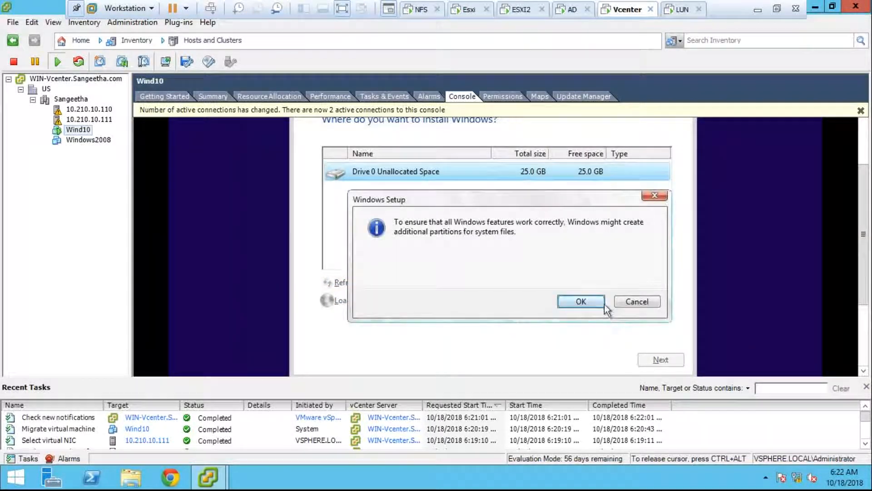
pyautogui.click(602, 303)
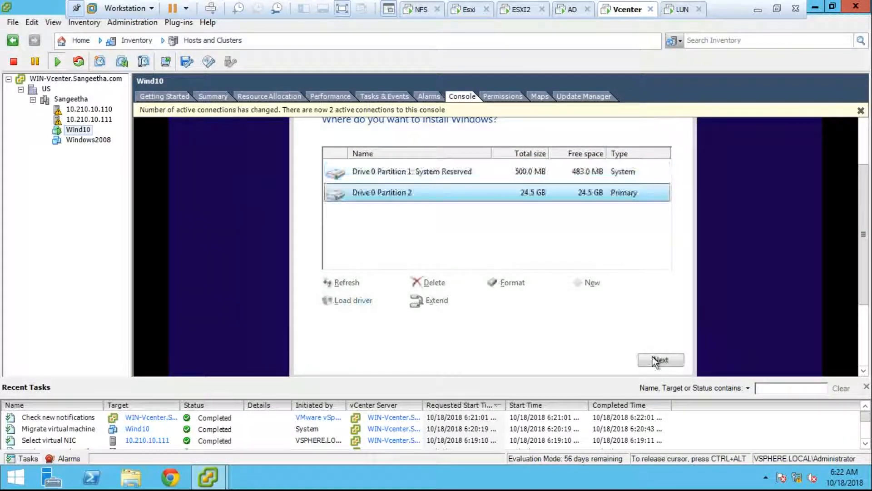
pyautogui.click(660, 360)
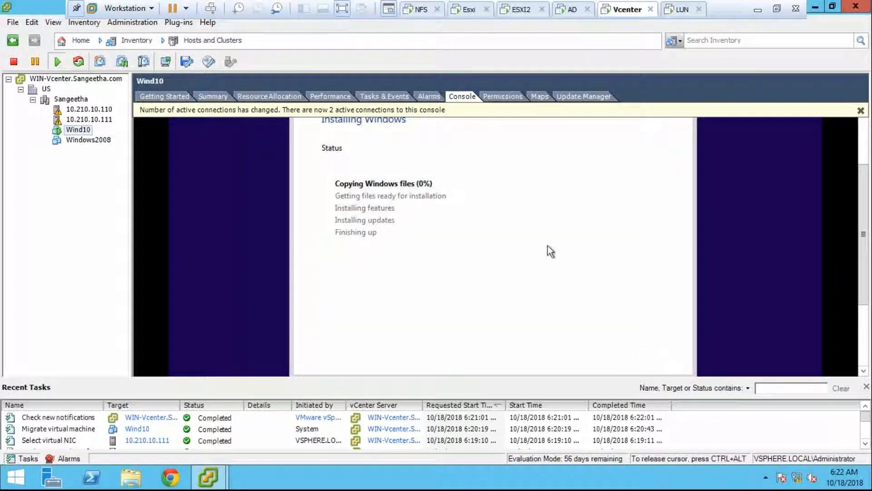
pyautogui.hotkey('ctrl', 'alt')
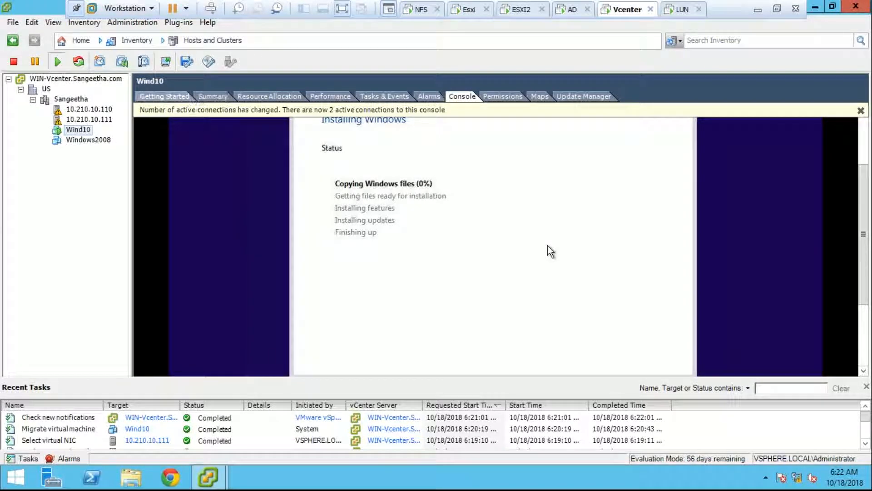
pyautogui.click(205, 96)
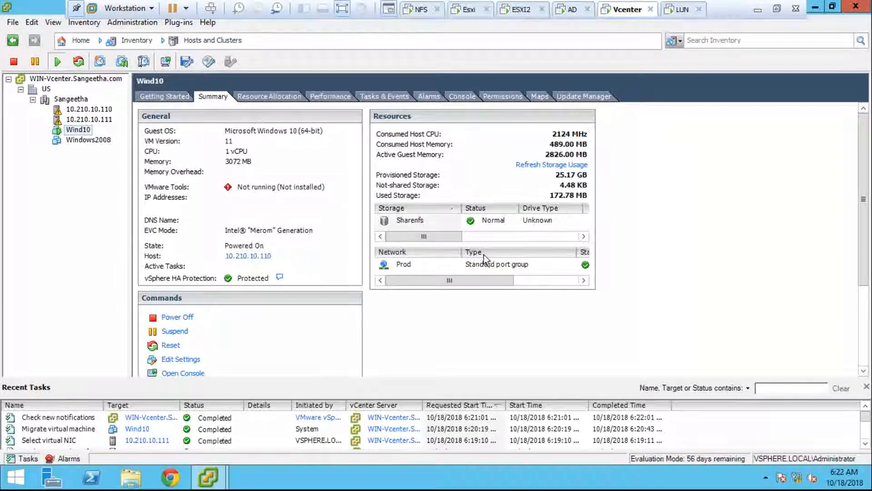
pyautogui.click(489, 240)
pyautogui.moveTo(488, 240); pyautogui.dragTo(412, 239)
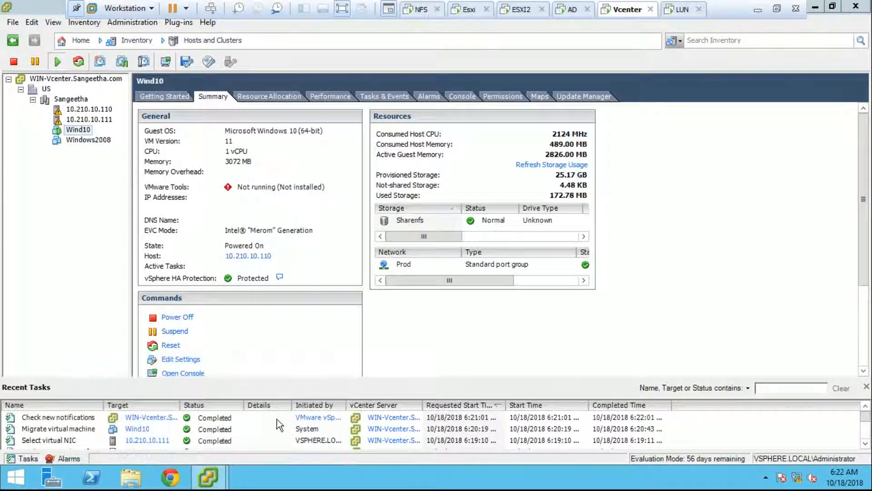
pyautogui.rightClick(231, 475)
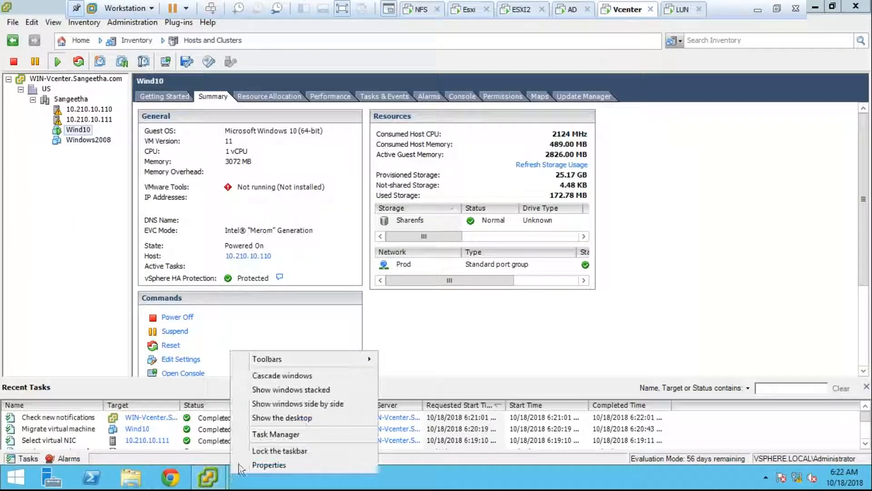
pyautogui.click(462, 103)
pyautogui.click(465, 100)
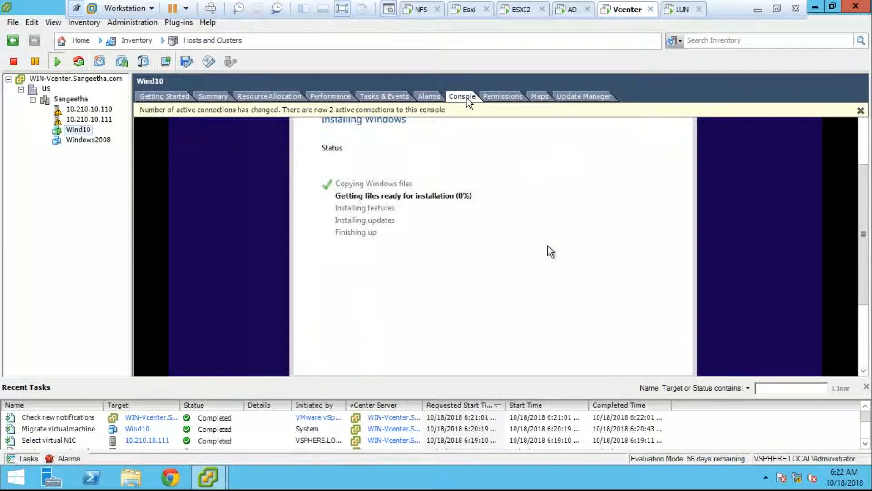
pyautogui.click(568, 97)
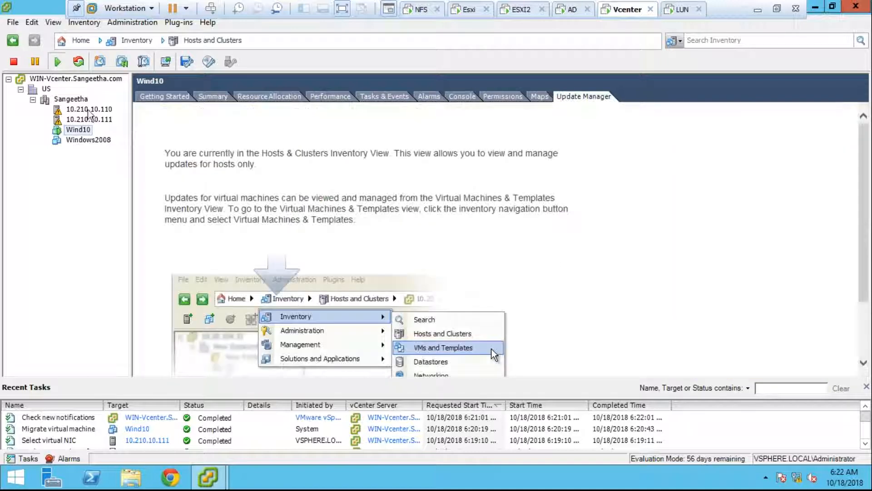
# - Select host 10.210.10.110, then view the Sangeetha cluster's Update Manager compliance
pyautogui.click(89, 109)
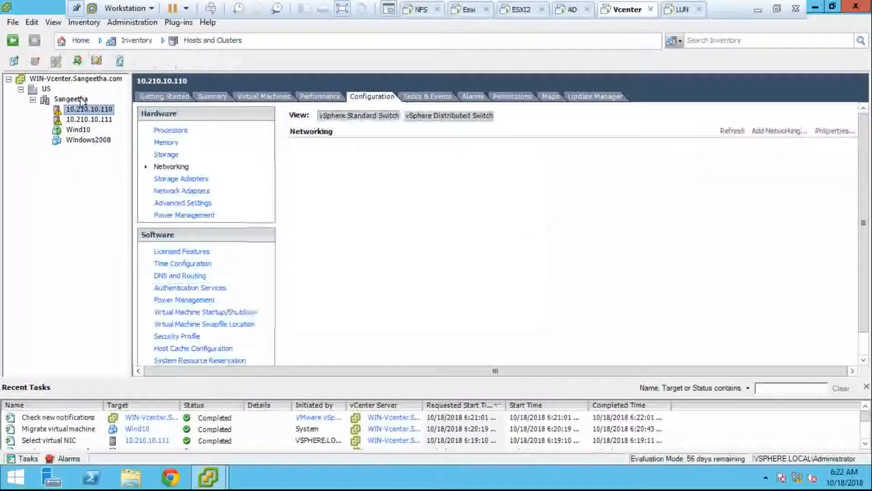
pyautogui.click(81, 100)
pyautogui.click(730, 96)
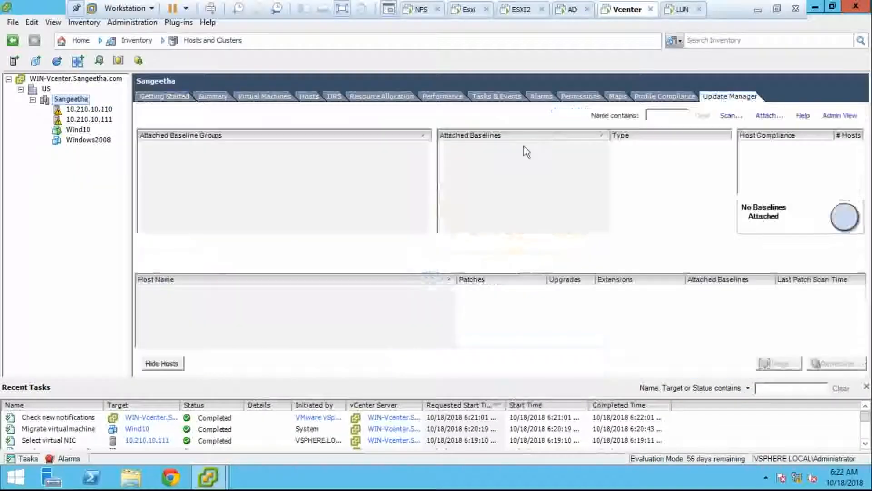
# - Return to the Home page and briefly check the Plug-ins menu
pyautogui.click(162, 40)
pyautogui.click(81, 40)
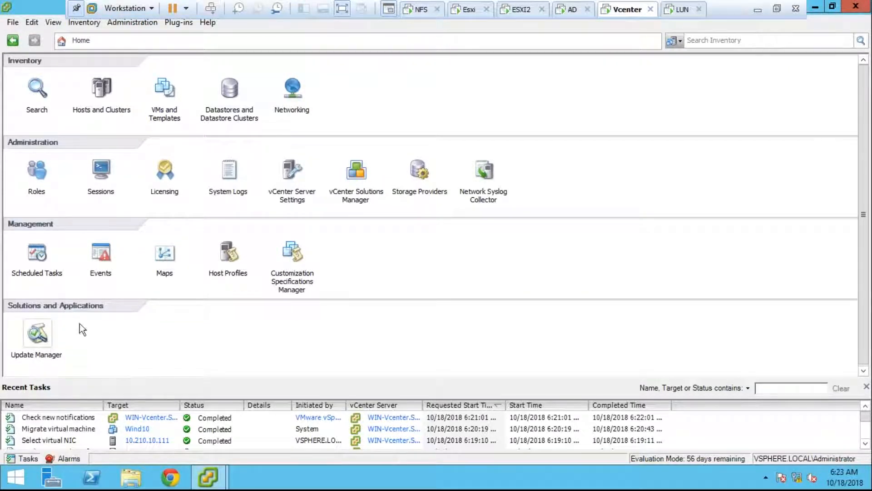
pyautogui.click(171, 23)
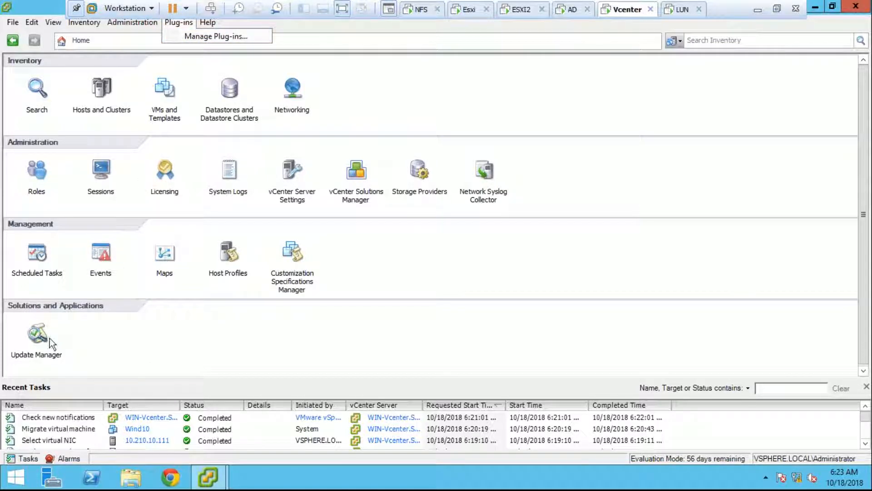
pyautogui.click(35, 336)
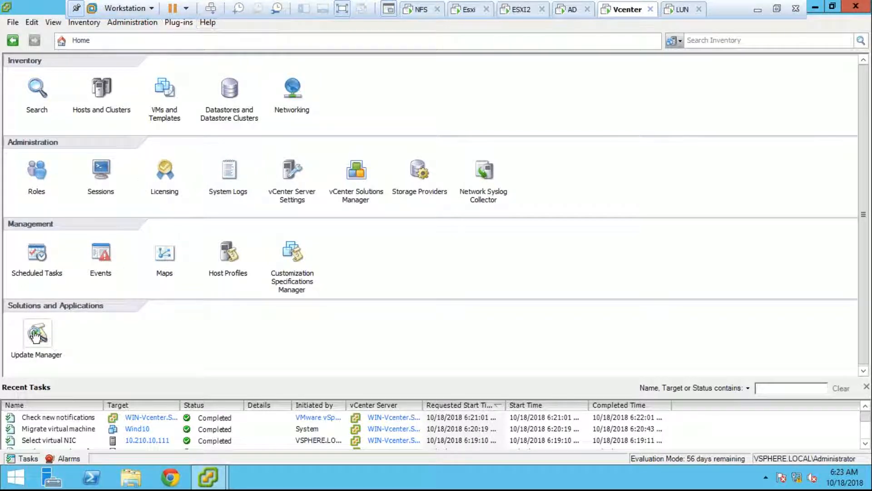
# - Open Update Manager's Patch Repository, abandon an Import Patches attempt, and switch to ESXi Images
pyautogui.click(35, 336)
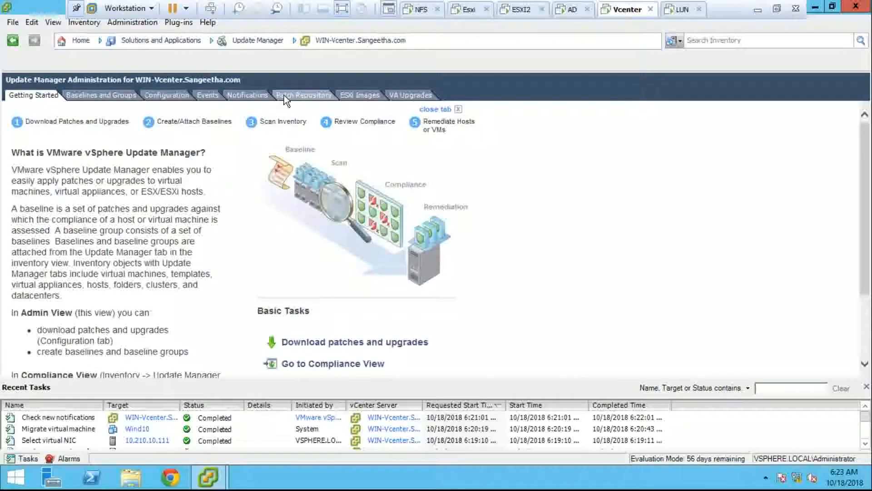
pyautogui.click(284, 95)
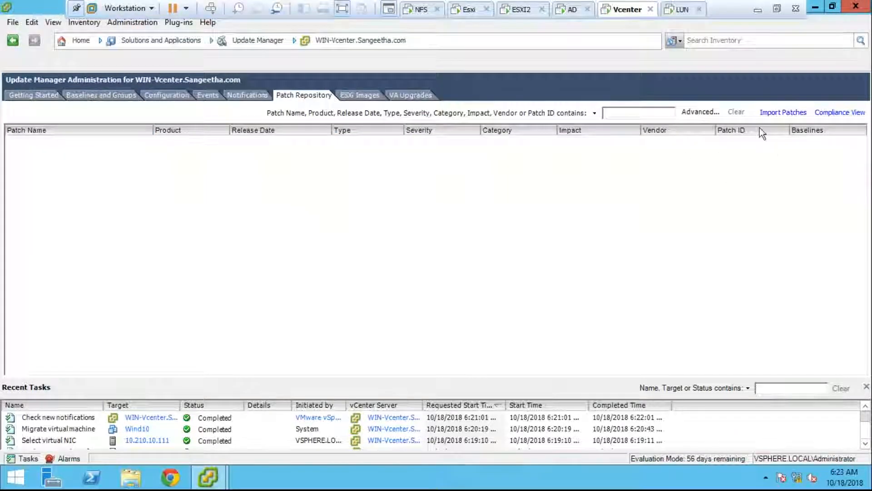
pyautogui.click(769, 113)
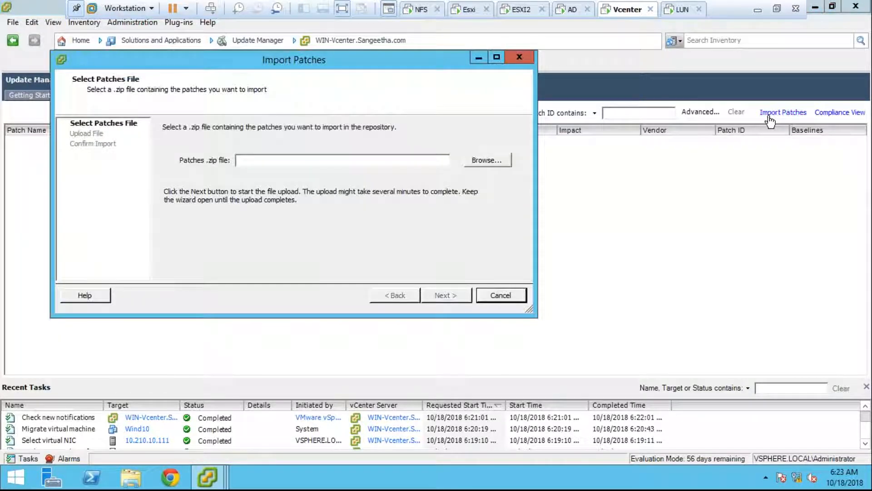
pyautogui.click(518, 57)
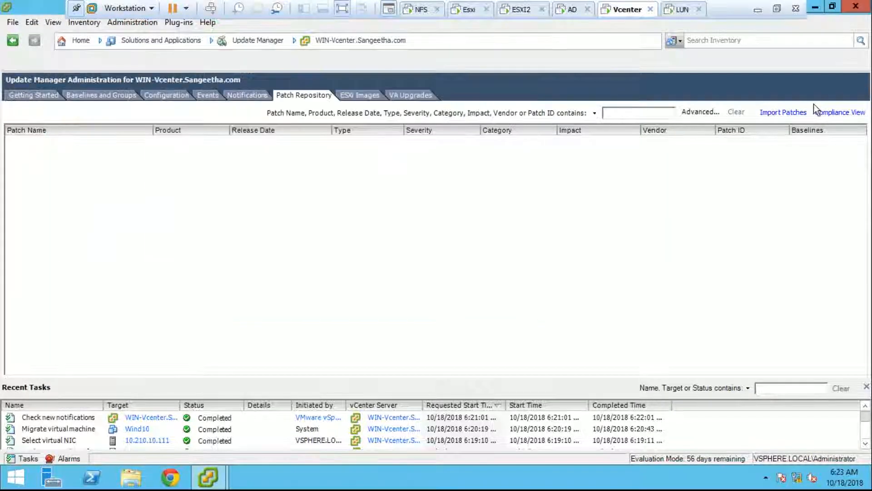
pyautogui.click(769, 114)
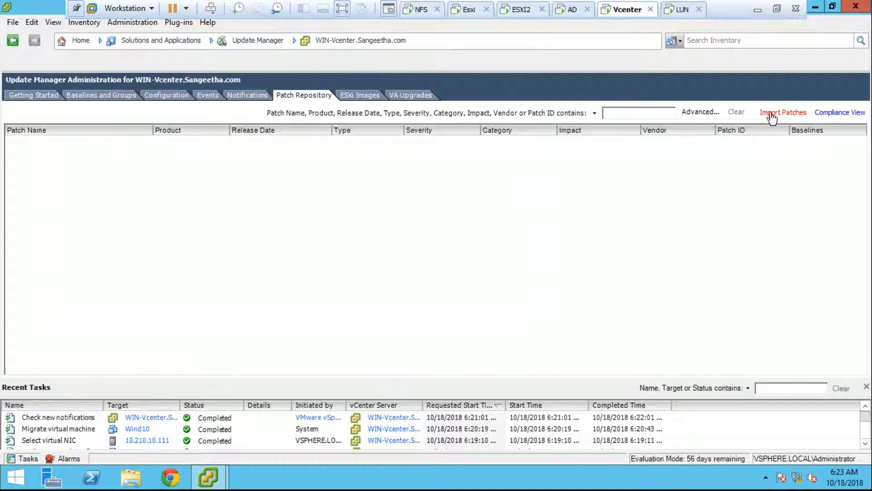
pyautogui.click(503, 178)
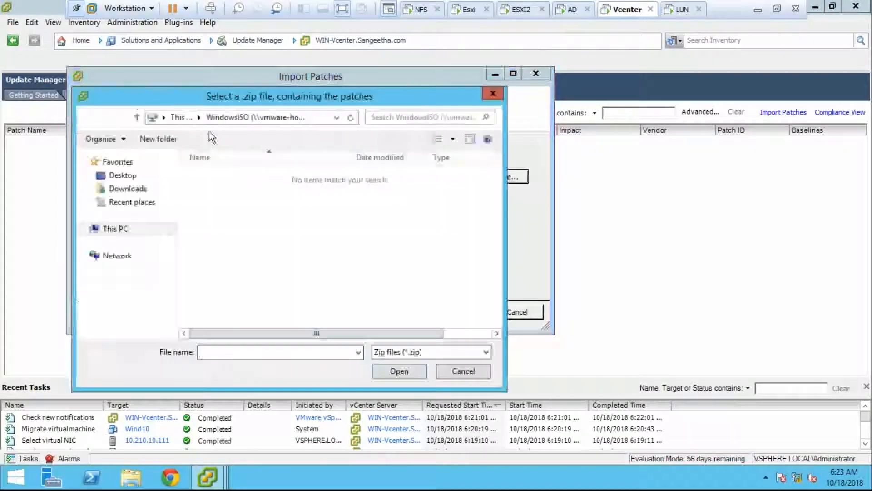
pyautogui.click(462, 371)
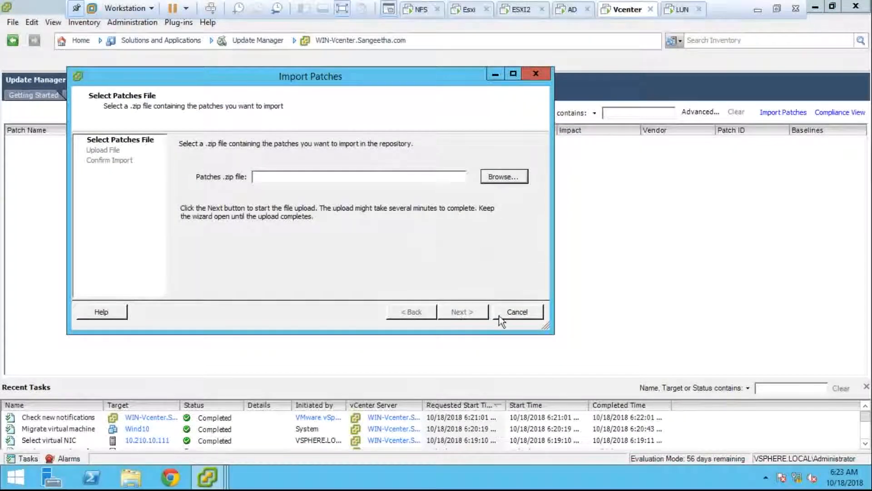
pyautogui.click(516, 312)
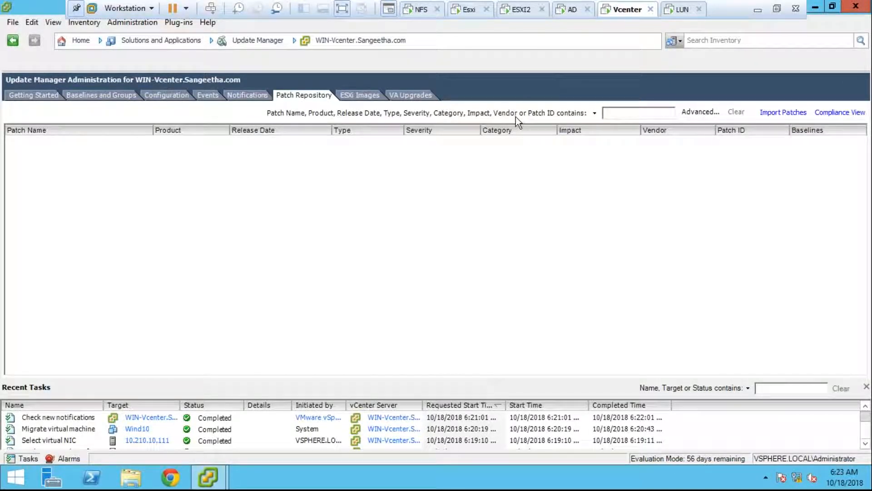
pyautogui.click(366, 96)
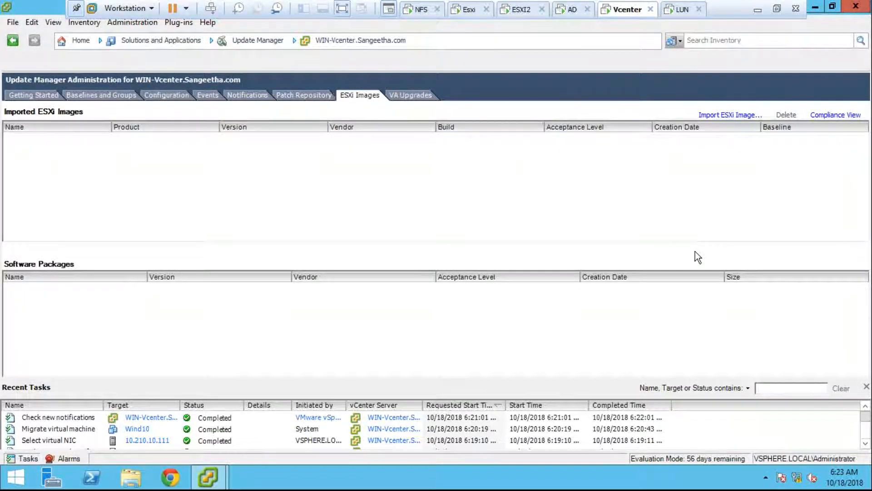
# - Start Import ESXi Image and browse via This PC and Local Disk (C:) to the WindowsISO share
pyautogui.click(728, 115)
pyautogui.click(490, 242)
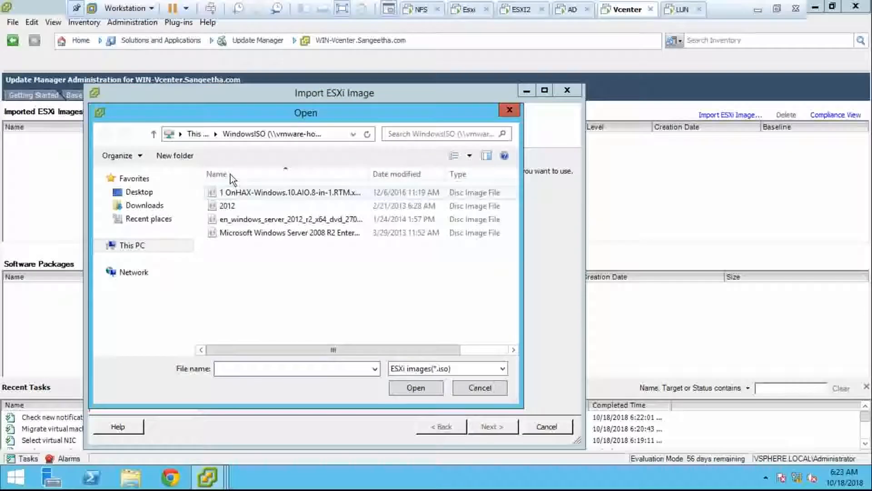
pyautogui.click(144, 249)
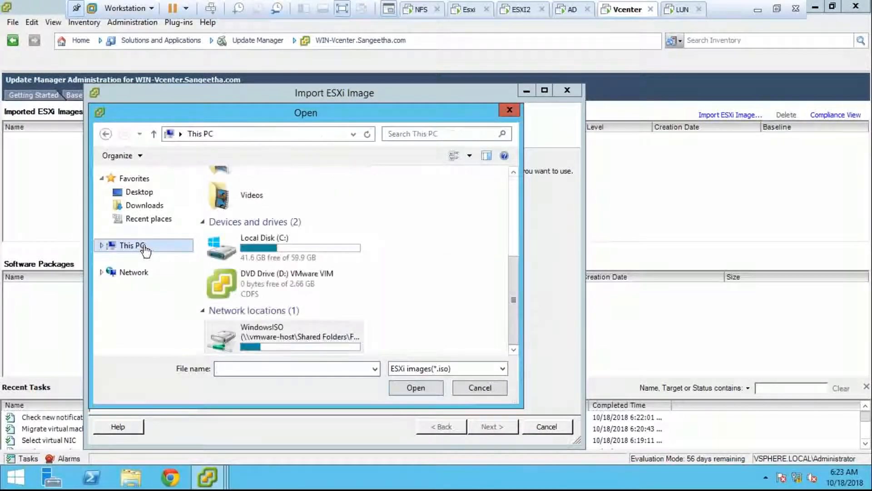
pyautogui.doubleClick(282, 254)
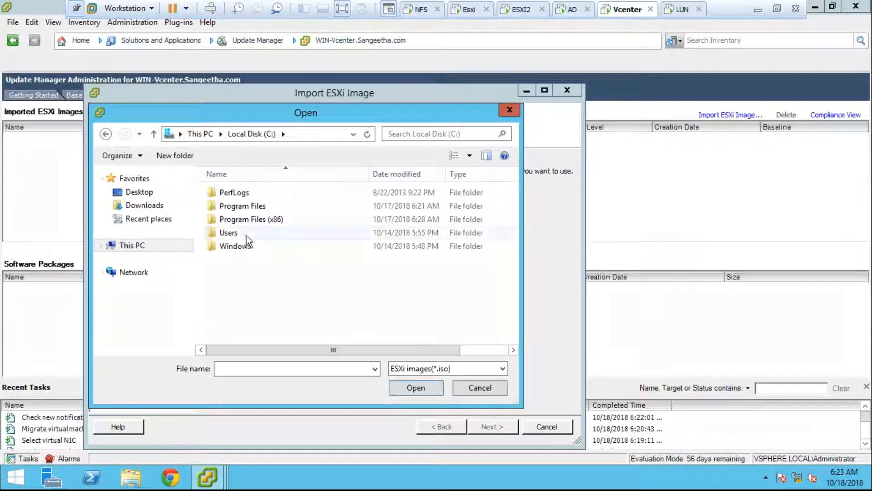
pyautogui.click(207, 136)
pyautogui.scroll(-2, 513, 343)
pyautogui.doubleClick(334, 334)
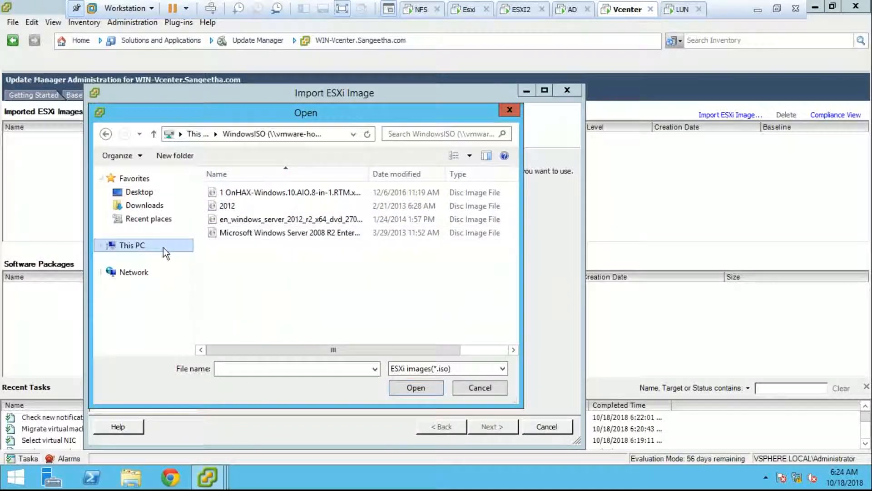
# - Cancel the ESXi image import, reopen Update Manager from Home, and view Baselines and Groups
pyautogui.click(490, 390)
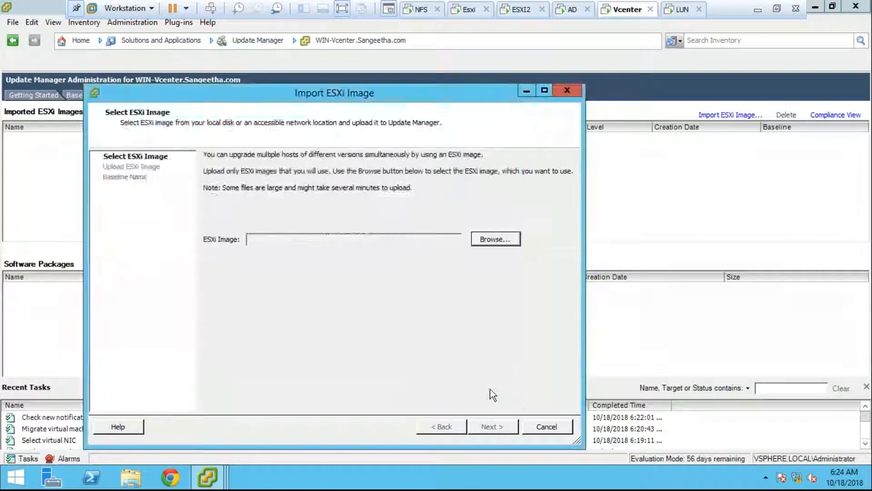
pyautogui.click(531, 426)
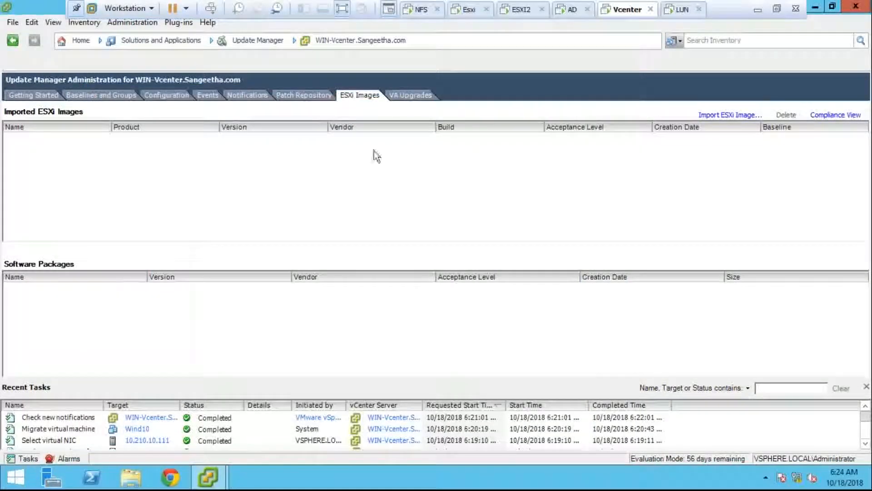
pyautogui.click(81, 42)
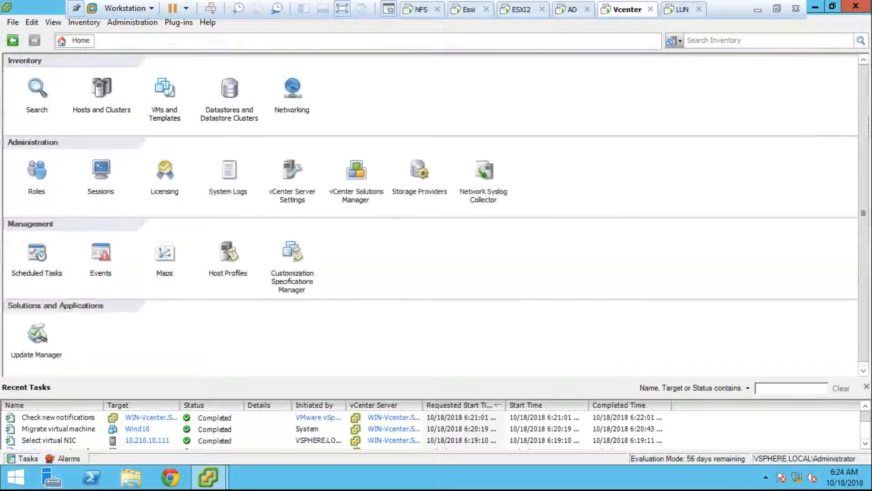
pyautogui.click(40, 334)
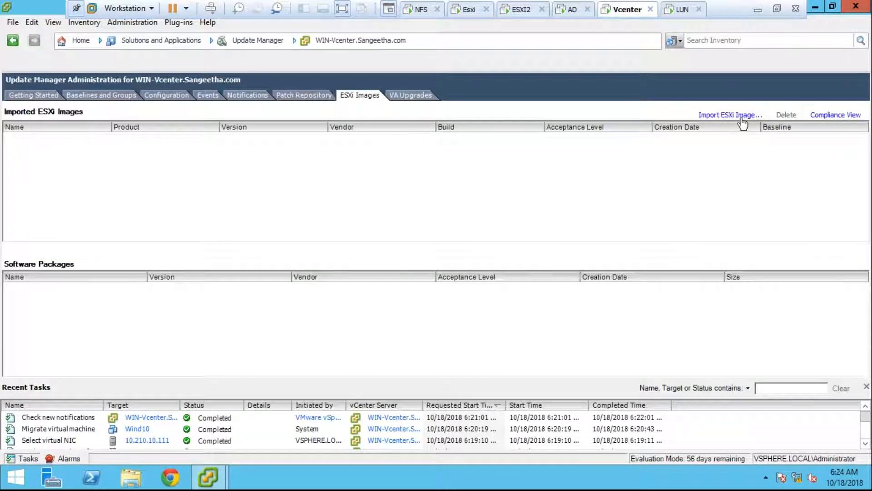
pyautogui.click(303, 95)
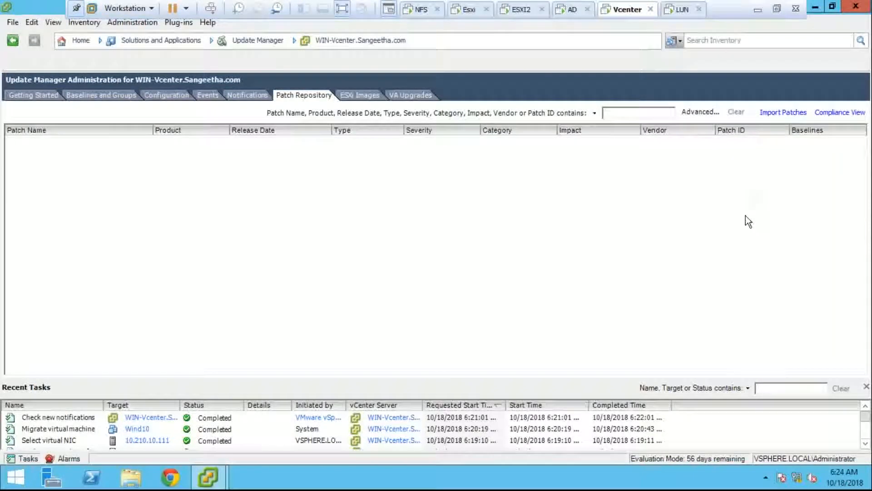
pyautogui.click(127, 96)
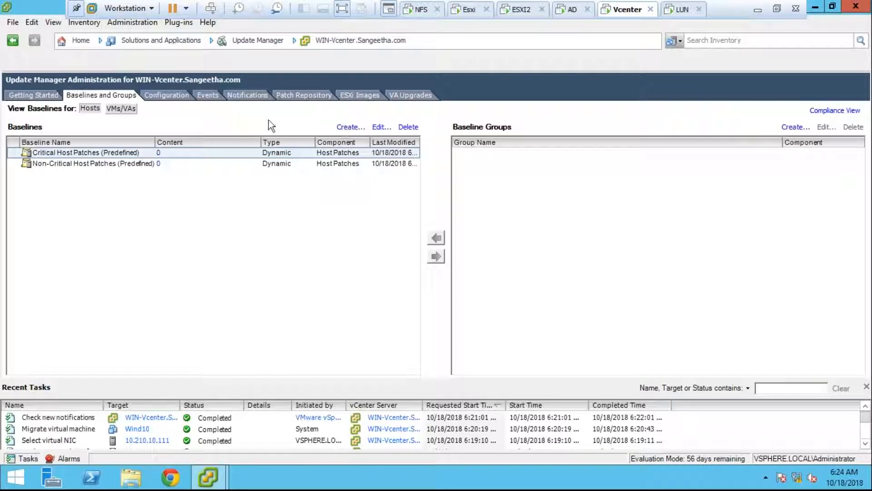
pyautogui.click(344, 129)
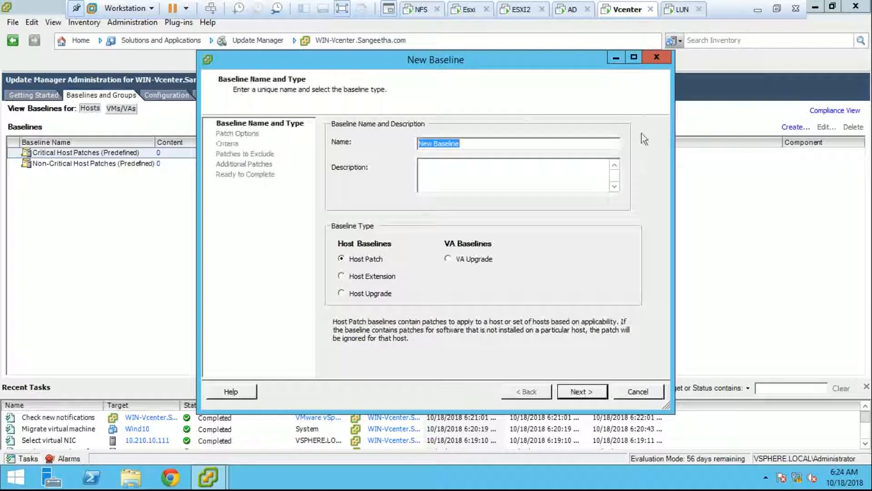
pyautogui.click(390, 277)
pyautogui.click(382, 298)
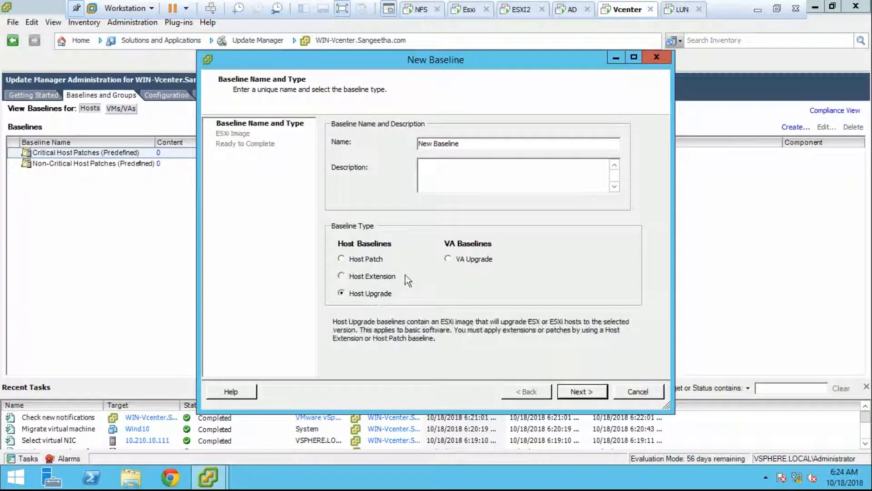
pyautogui.click(357, 260)
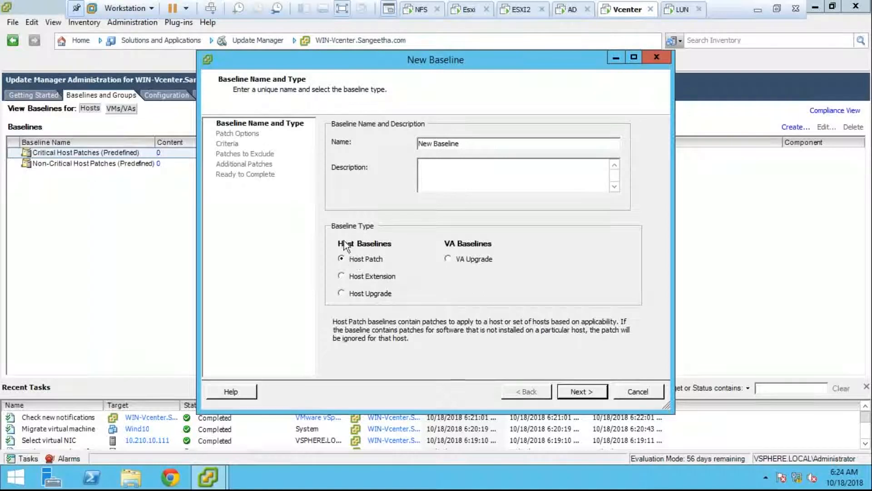
pyautogui.moveTo(424, 143); pyautogui.dragTo(504, 167)
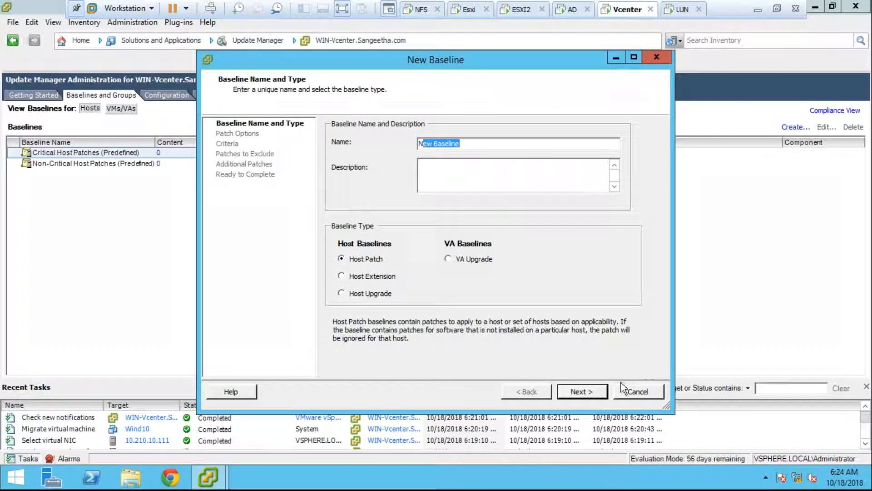
pyautogui.click(631, 394)
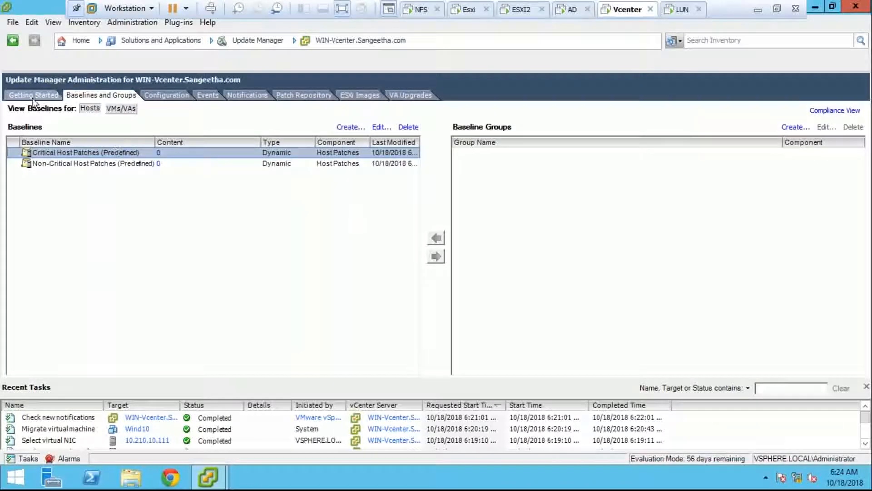
# - From Home, open Hosts and Clusters and show Wind10's console with setup at 45%
pyautogui.click(82, 42)
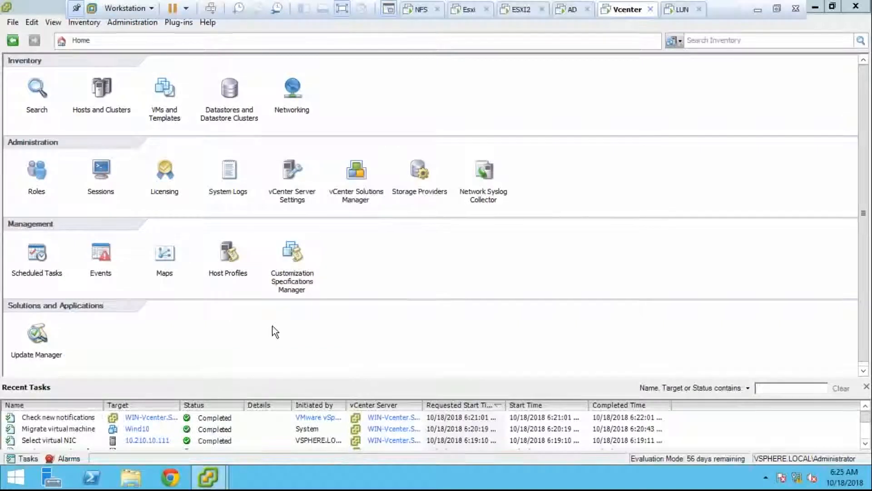
pyautogui.click(102, 88)
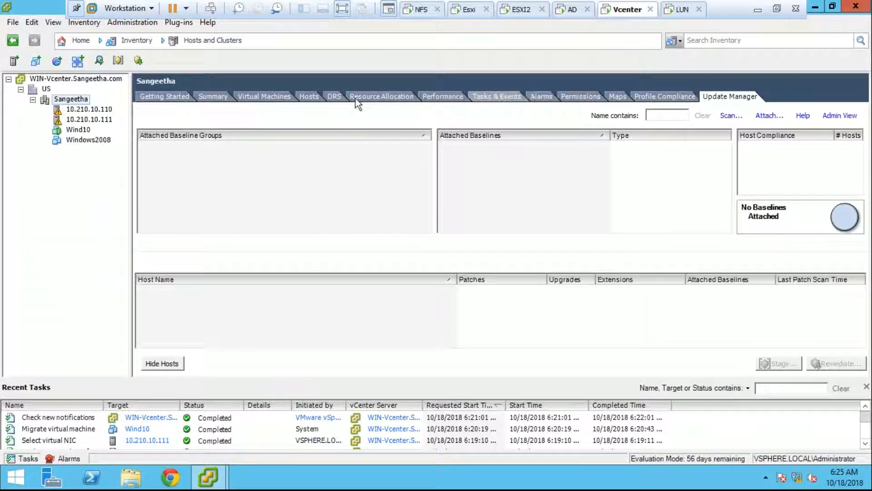
pyautogui.click(78, 131)
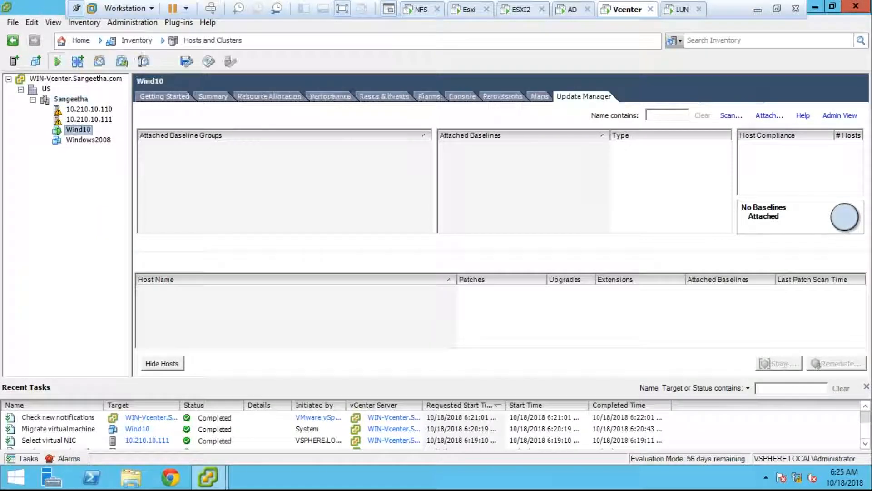
pyautogui.click(459, 97)
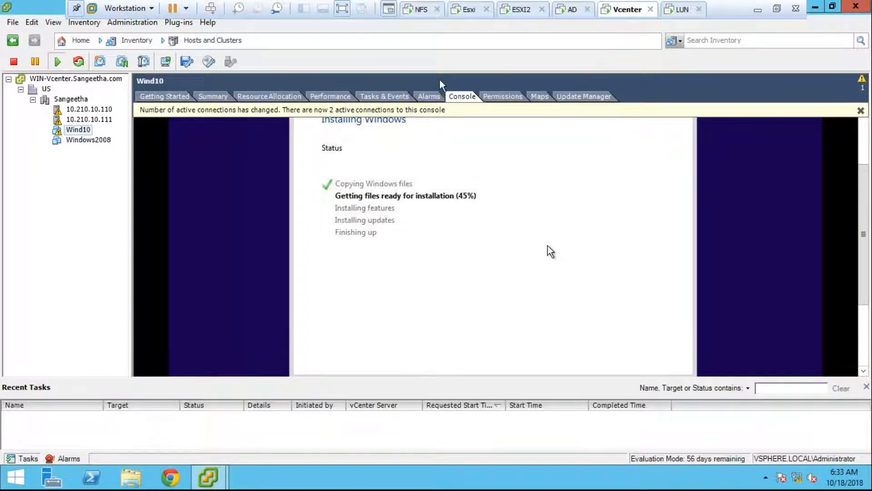
# - Delete the Windows2008 virtual machine from disk and confirm with Yes
pyautogui.click(102, 141)
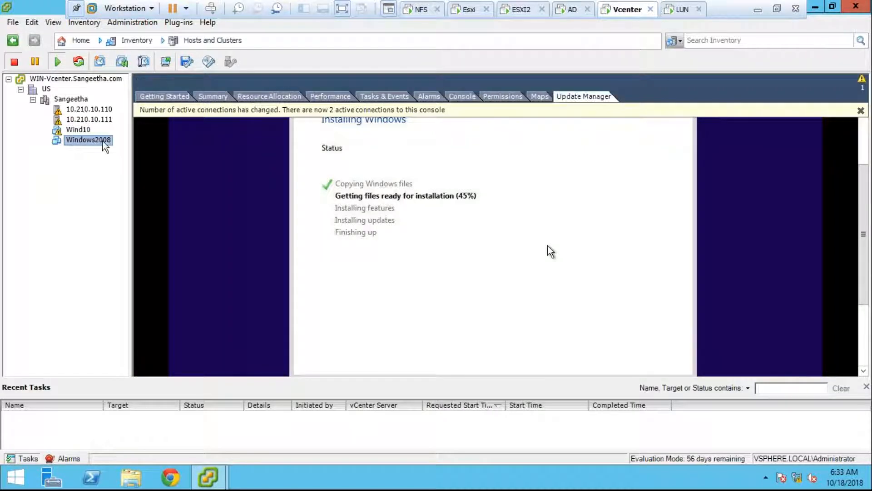
pyautogui.rightClick(103, 142)
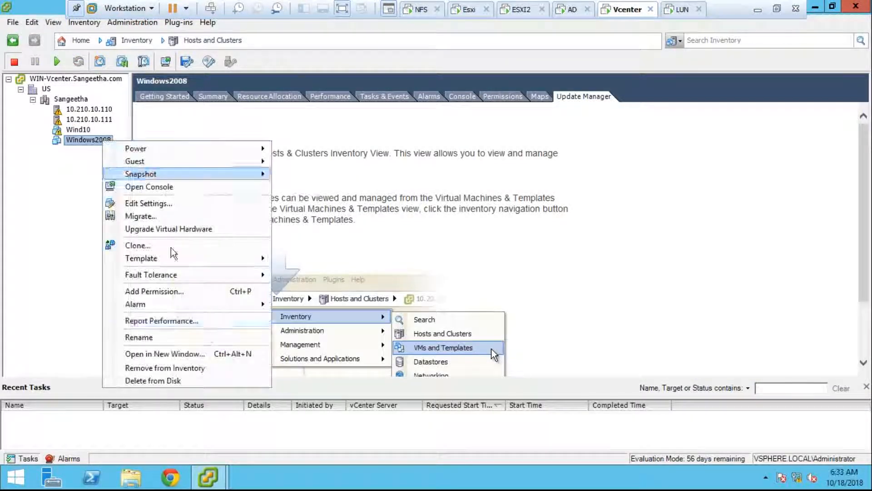
pyautogui.click(219, 381)
pyautogui.click(491, 295)
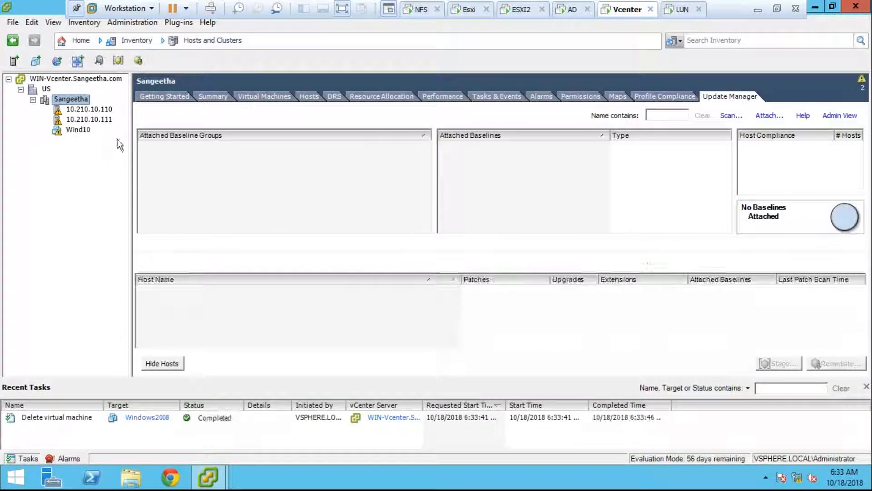
# - Select Wind10 again to watch its Windows Setup reach 59%
pyautogui.click(86, 130)
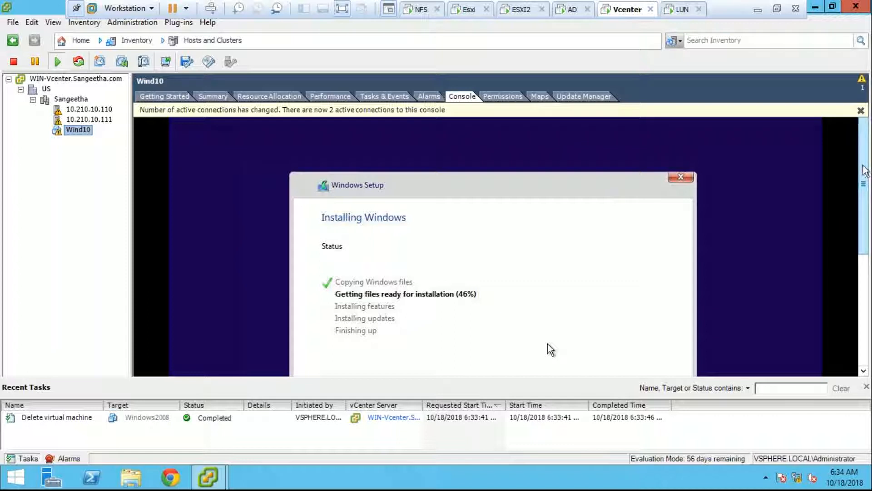
pyautogui.moveTo(866, 173); pyautogui.dragTo(868, 196)
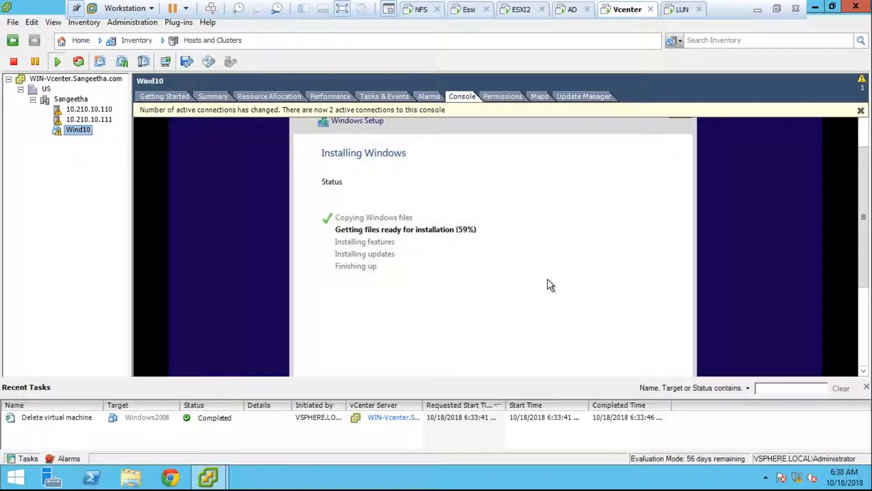
# - Open the Sangeetha cluster's DRS resource distribution chart from Summary and switch it to Memory
pyautogui.click(70, 99)
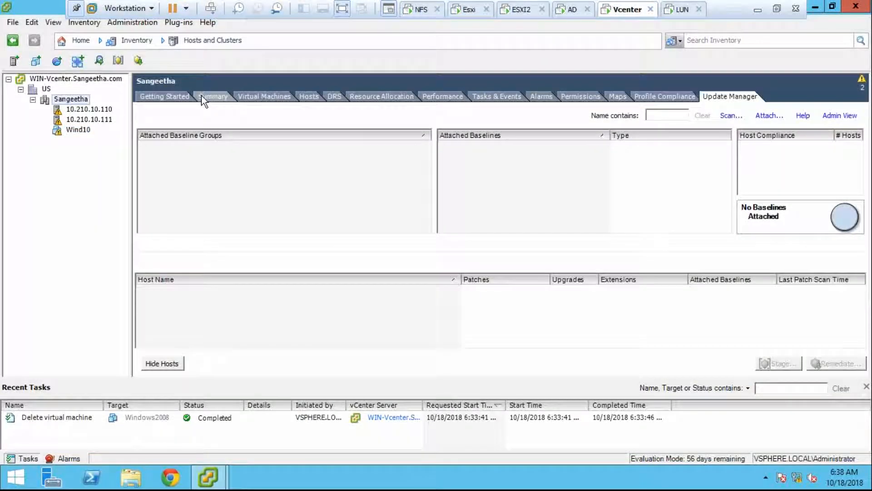
pyautogui.click(201, 96)
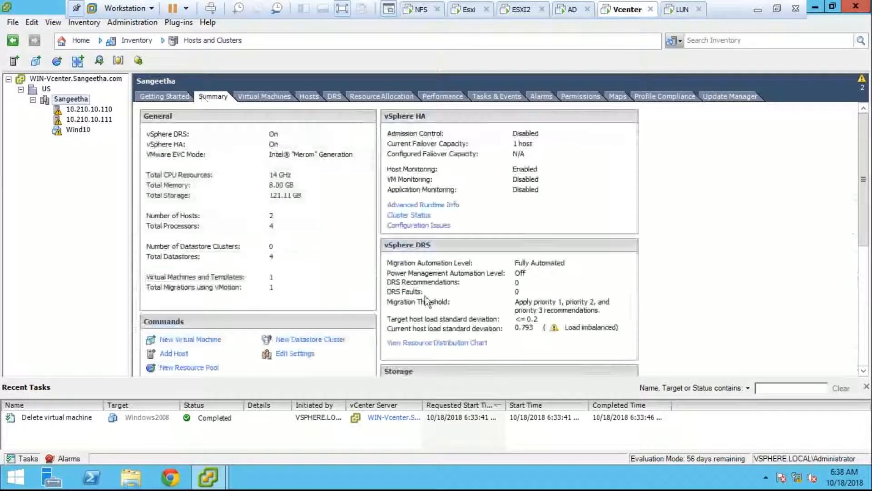
pyautogui.click(447, 342)
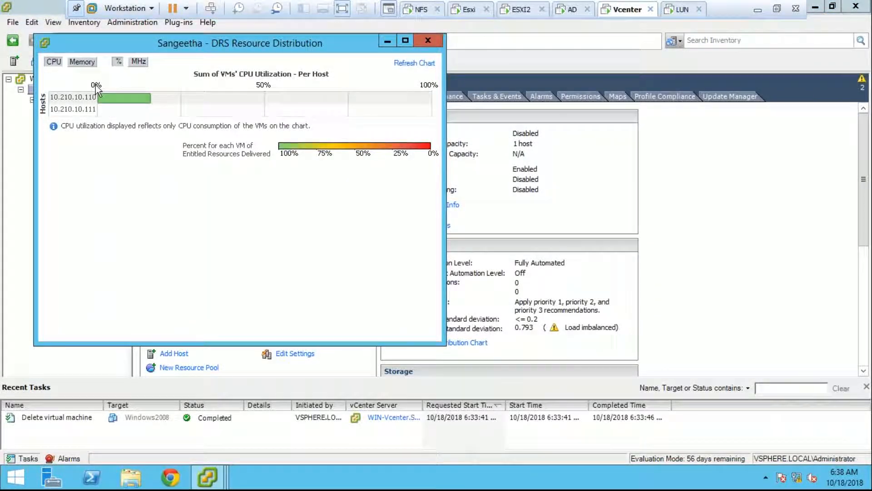
pyautogui.click(411, 40)
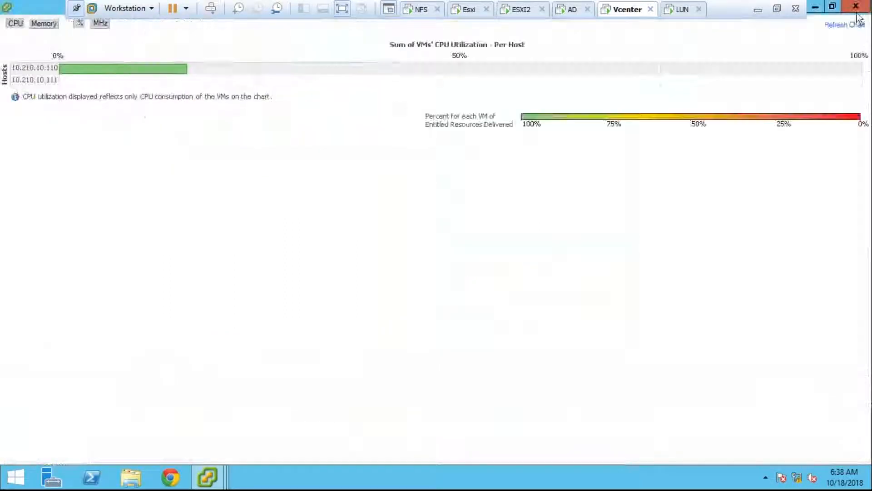
pyautogui.click(856, 7)
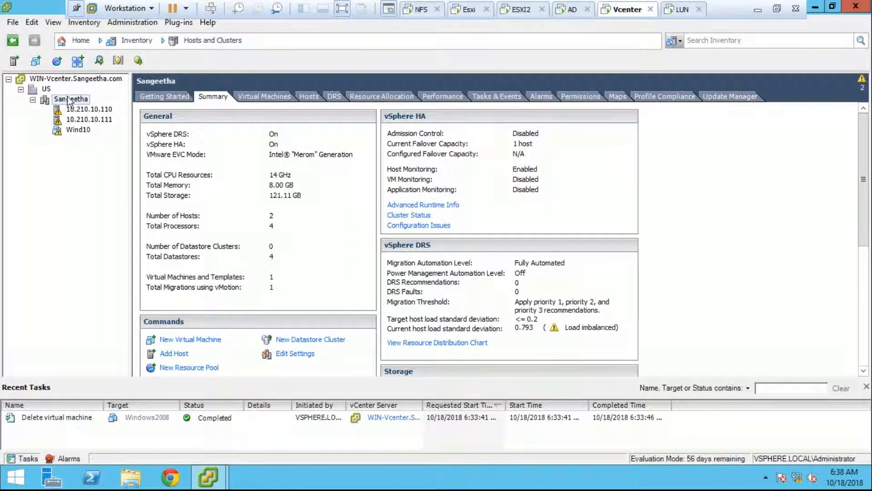
pyautogui.click(439, 344)
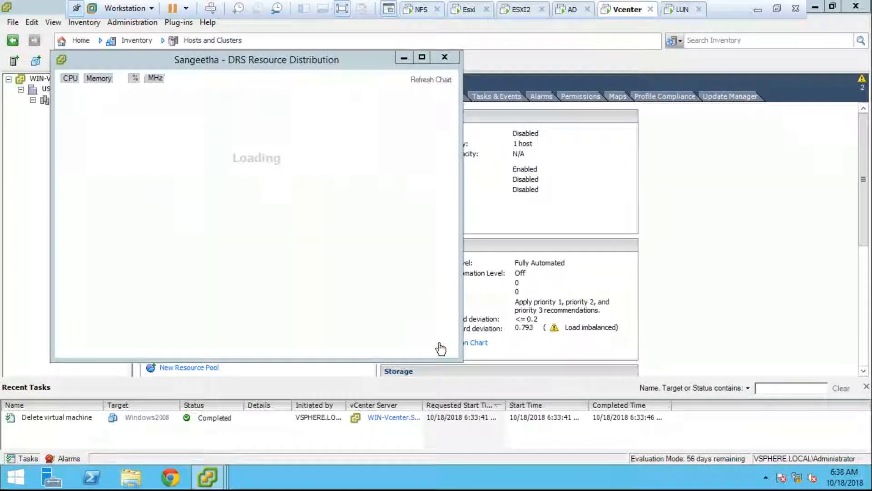
pyautogui.click(98, 79)
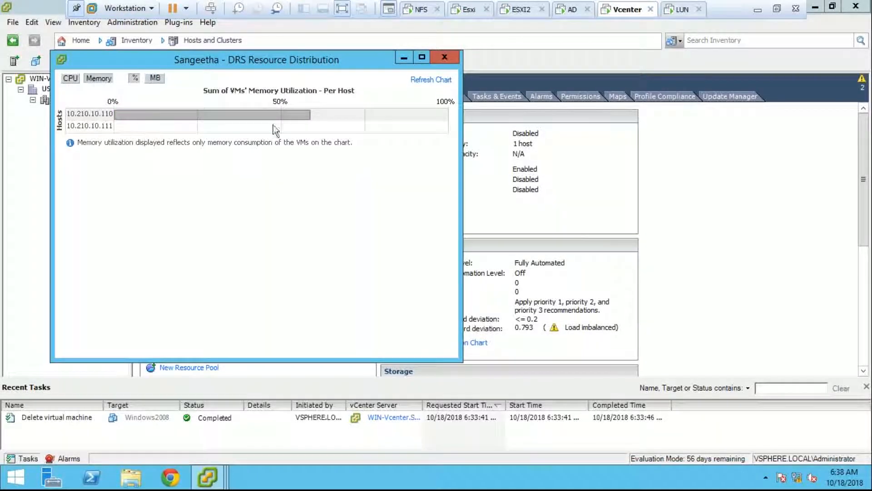
# - Check Wind10's consumed and active memory in the DRS chart, then review per-host memory utilization
pyautogui.moveTo(311, 117)
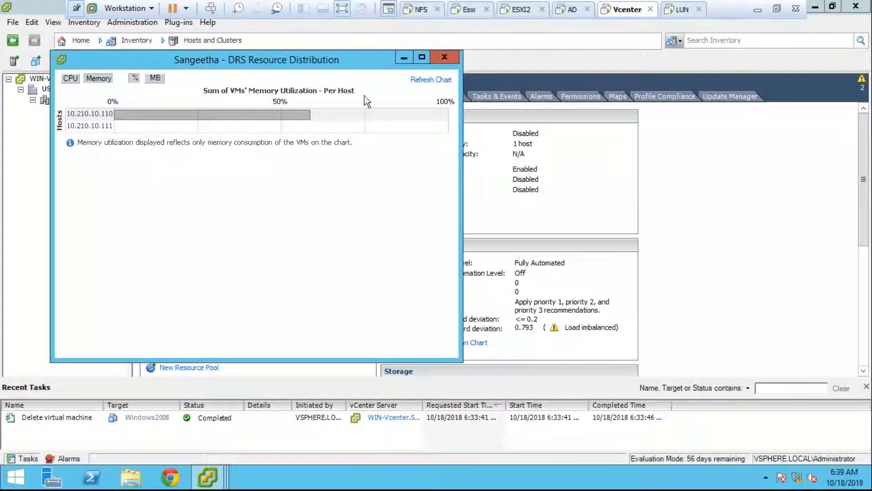
pyautogui.click(446, 61)
pyautogui.click(458, 343)
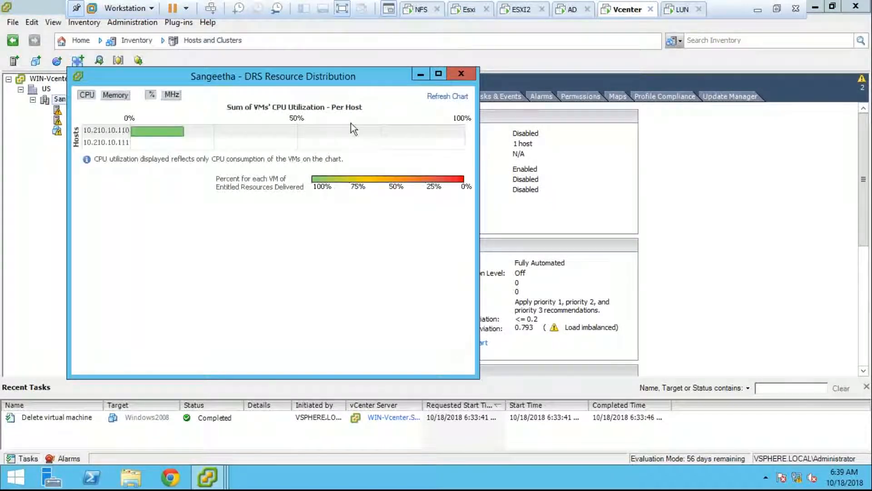
pyautogui.click(115, 94)
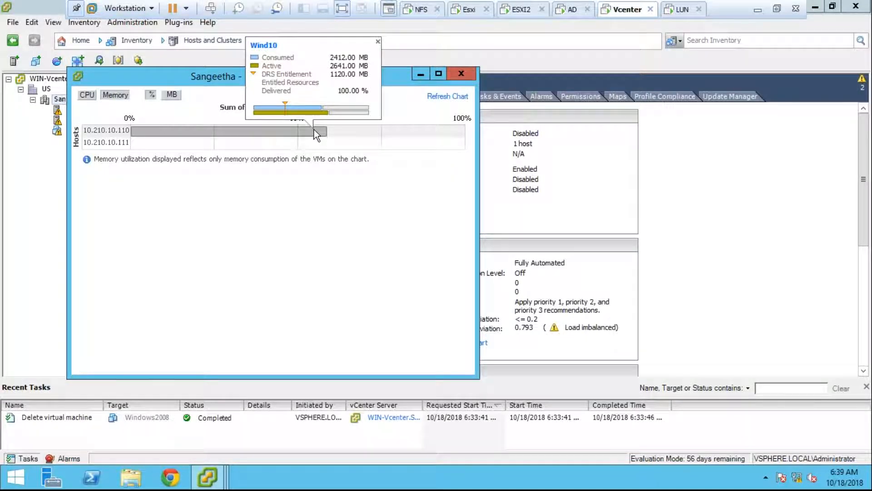
pyautogui.click(461, 74)
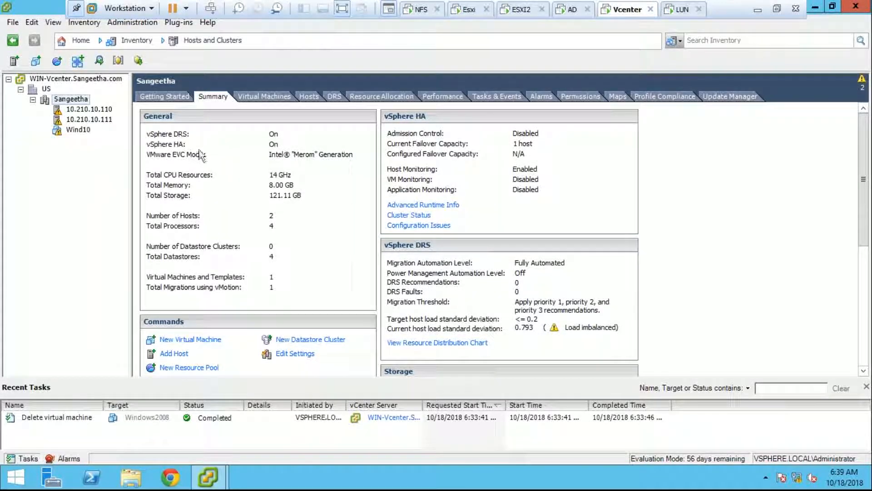
pyautogui.click(427, 343)
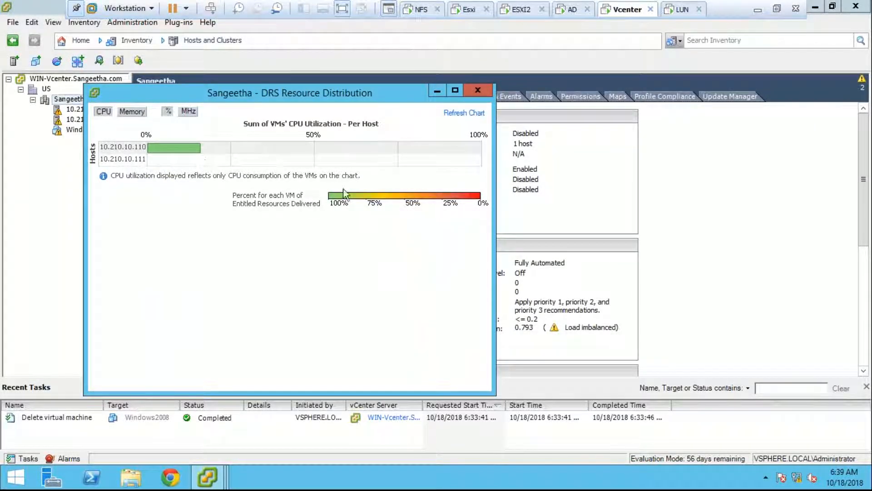
pyautogui.click(479, 90)
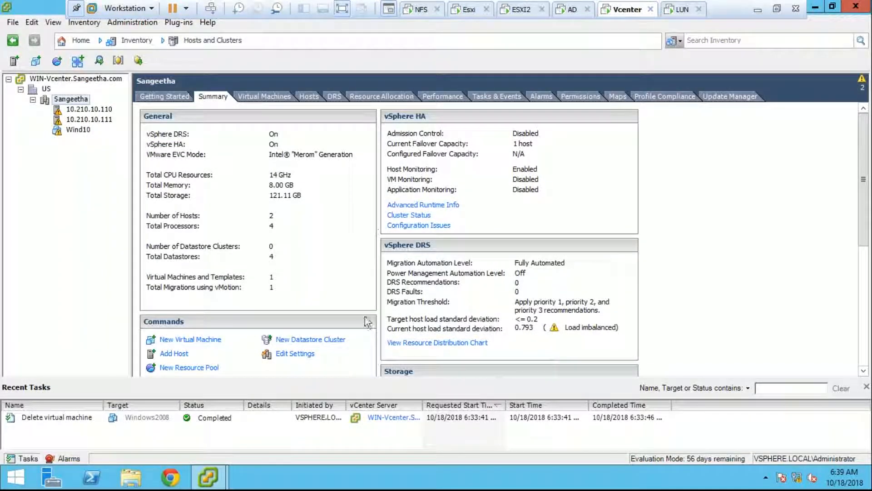
pyautogui.click(219, 477)
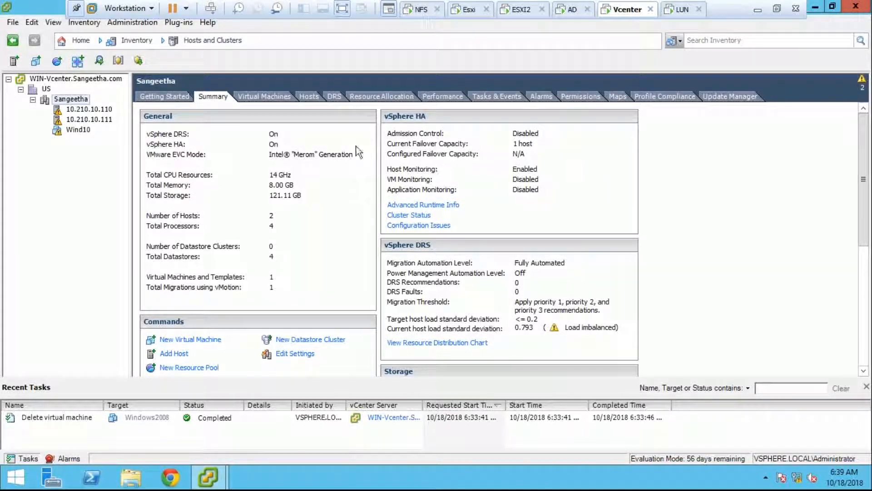
# - Select Wind10, glance at its Summary, and return to its console showing Windows Setup at 64%
pyautogui.click(78, 130)
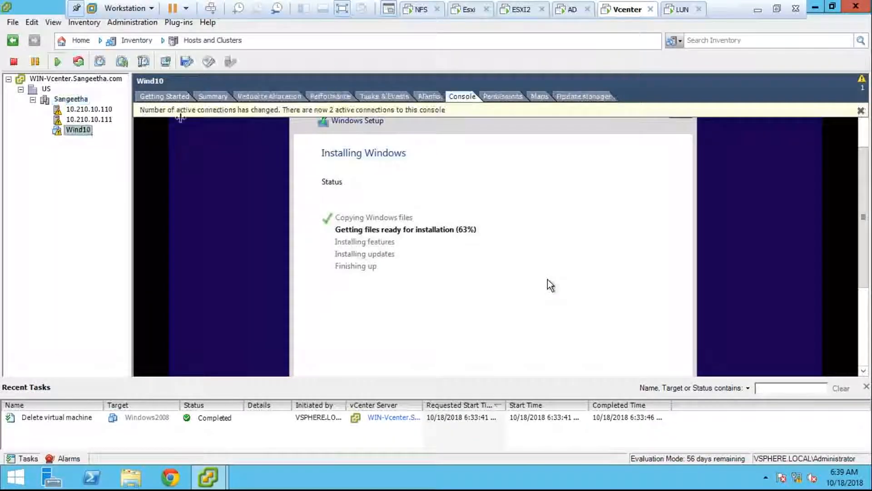
pyautogui.click(217, 96)
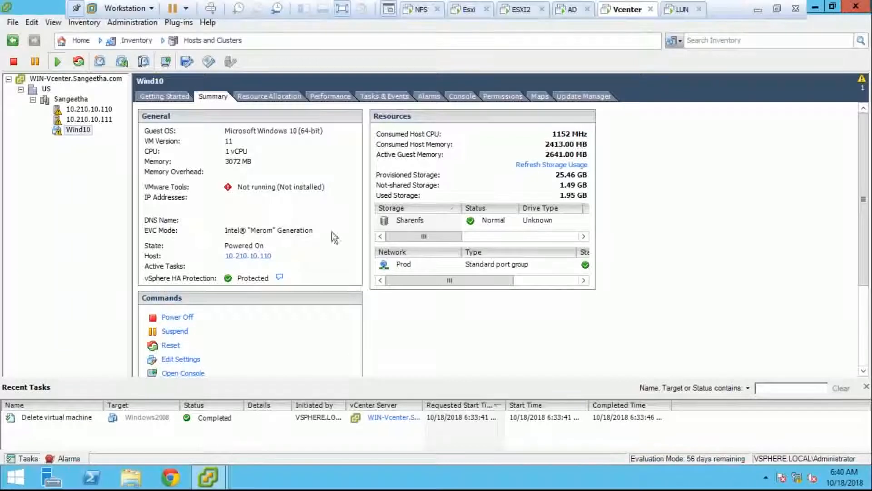
pyautogui.click(454, 95)
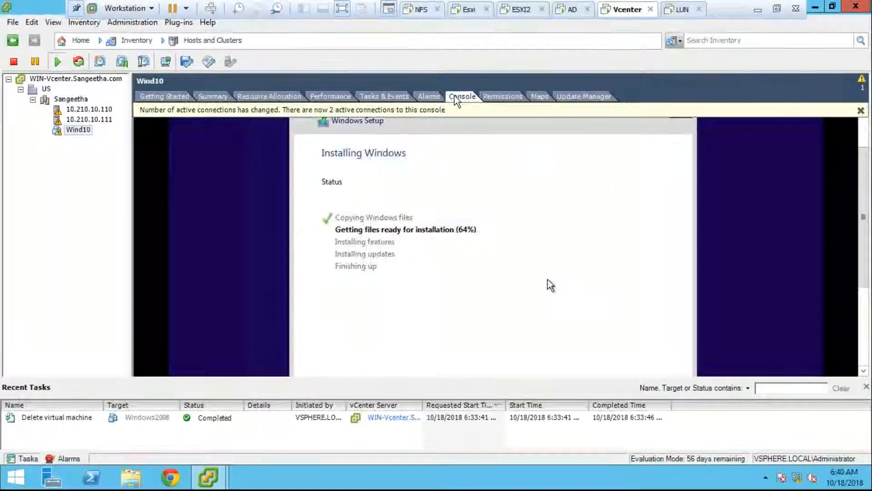
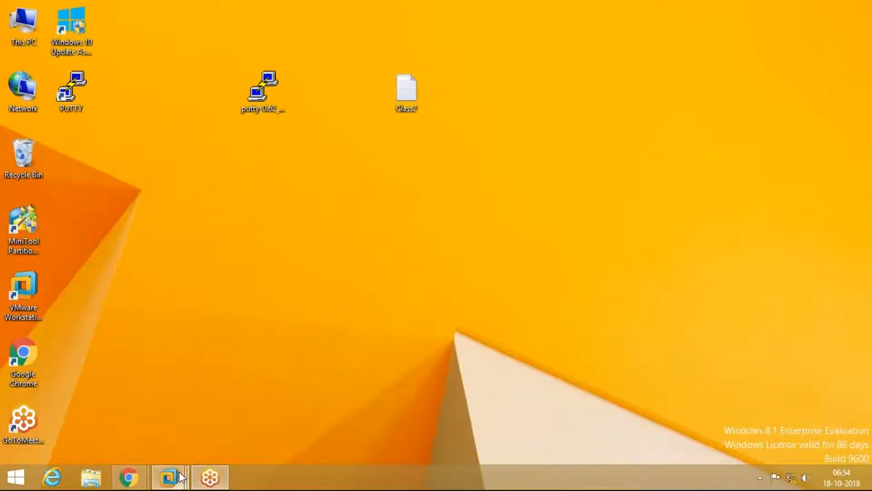
# - Restore the Vcenter session, minimize it briefly, then bring it back to see Wind10 installing at 91%
pyautogui.moveTo(180, 477)
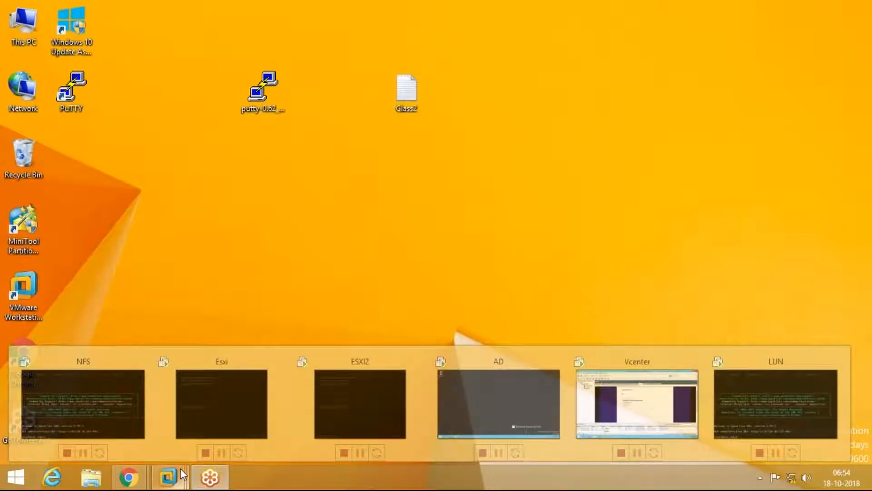
pyautogui.click(637, 403)
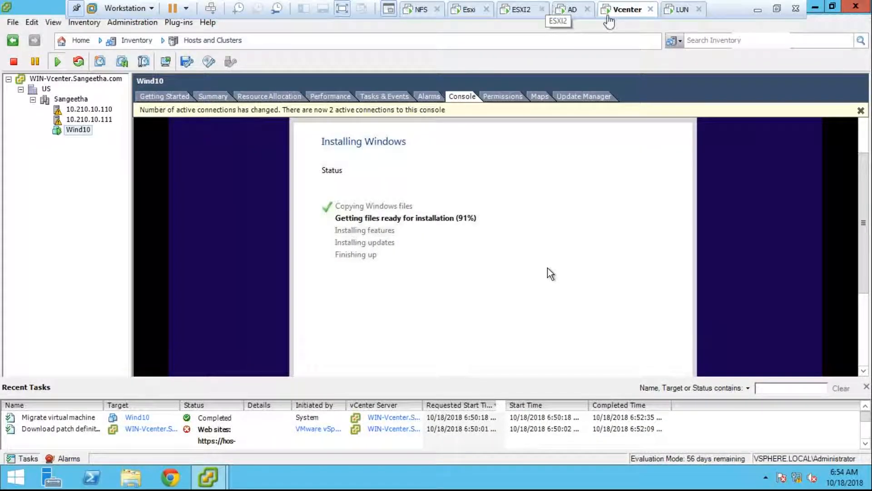
pyautogui.click(757, 10)
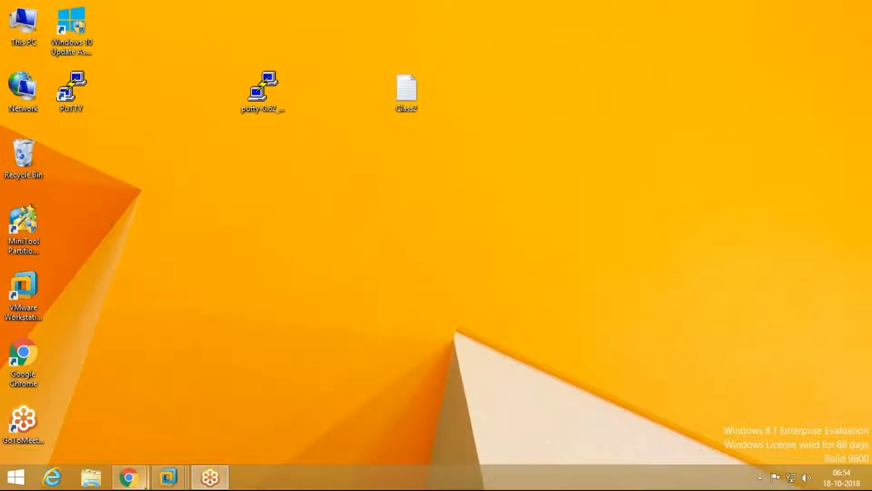
pyautogui.moveTo(174, 479)
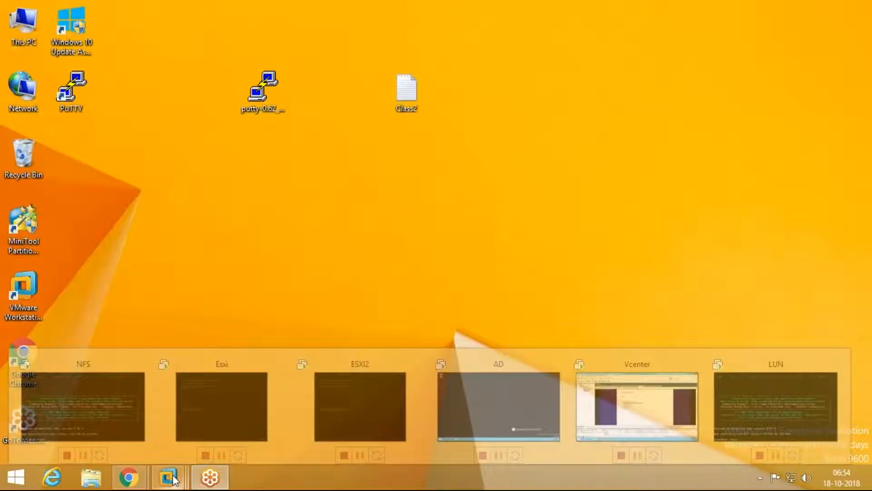
pyautogui.click(637, 409)
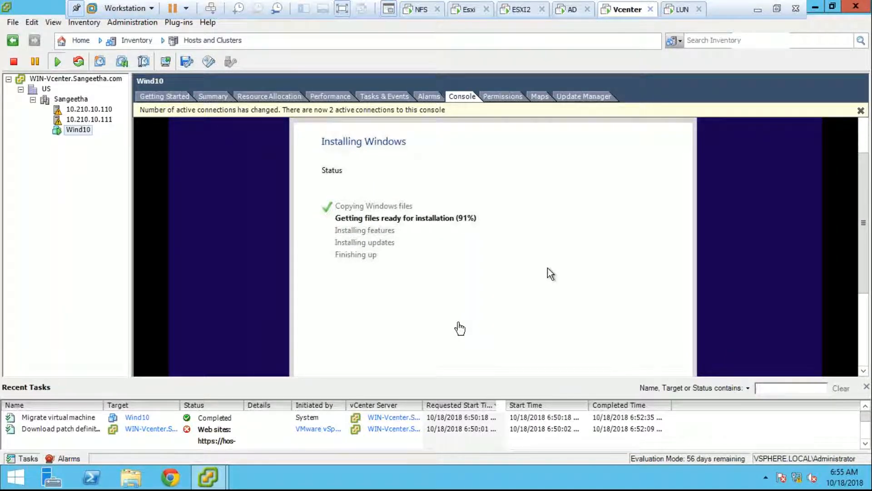
# - Minimize and restore the Vcenter session, then show Wind10's Summary confirming VM Version 11
pyautogui.click(757, 9)
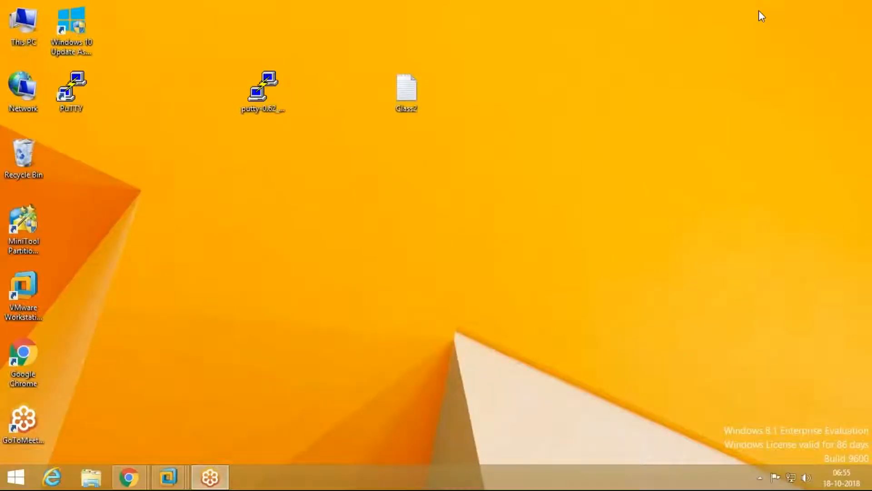
pyautogui.click(187, 470)
pyautogui.click(636, 400)
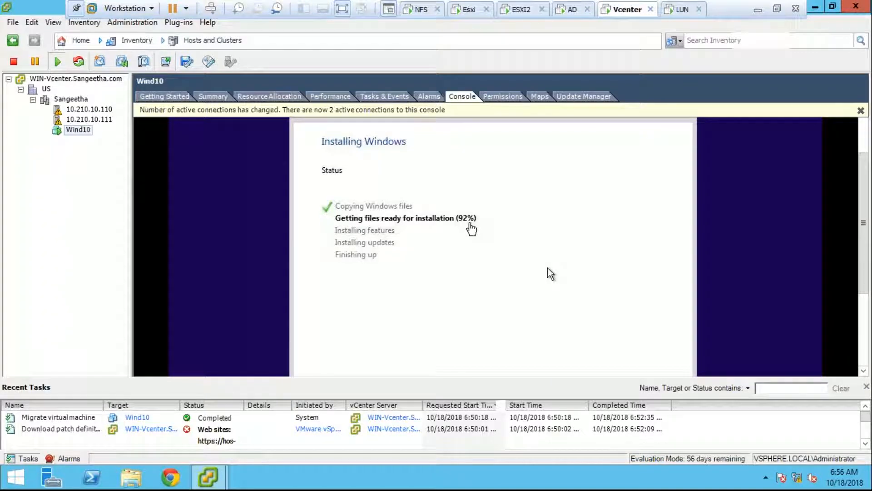
pyautogui.click(212, 96)
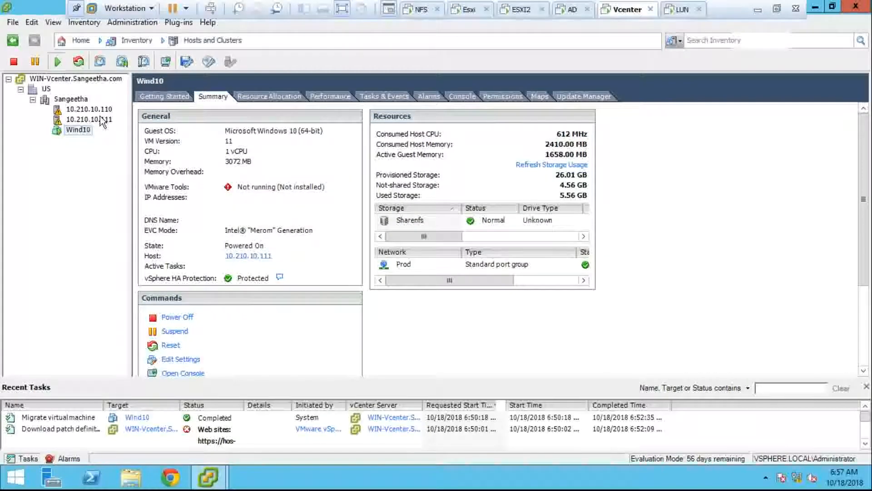
# - Check the Sangeetha cluster's DRS resource distribution chart in Memory and CPU views, then close it
pyautogui.click(78, 99)
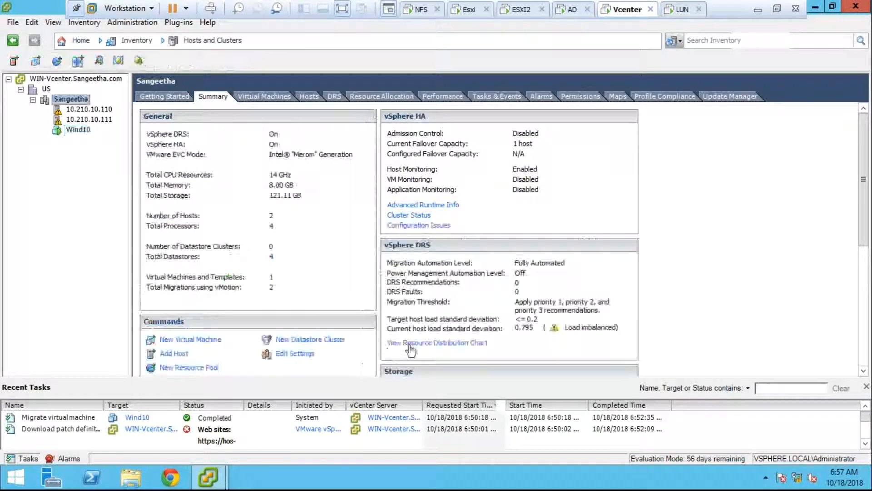
pyautogui.click(410, 344)
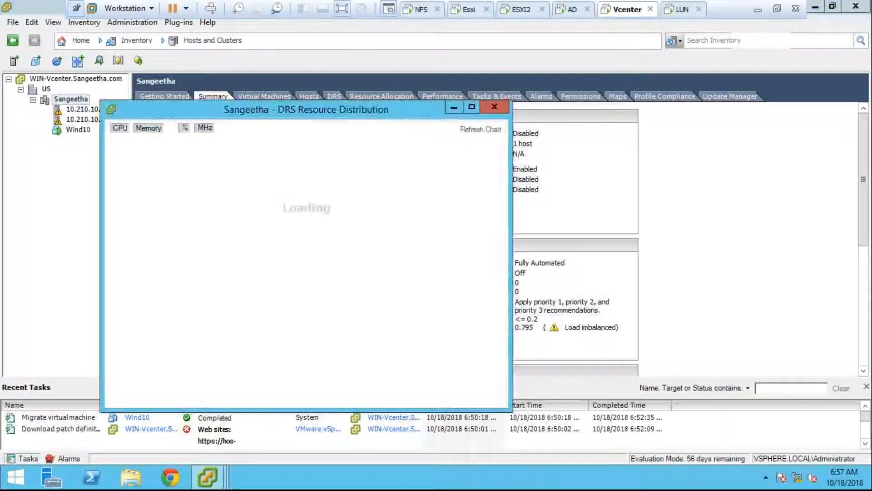
pyautogui.click(145, 129)
pyautogui.click(120, 128)
pyautogui.click(494, 106)
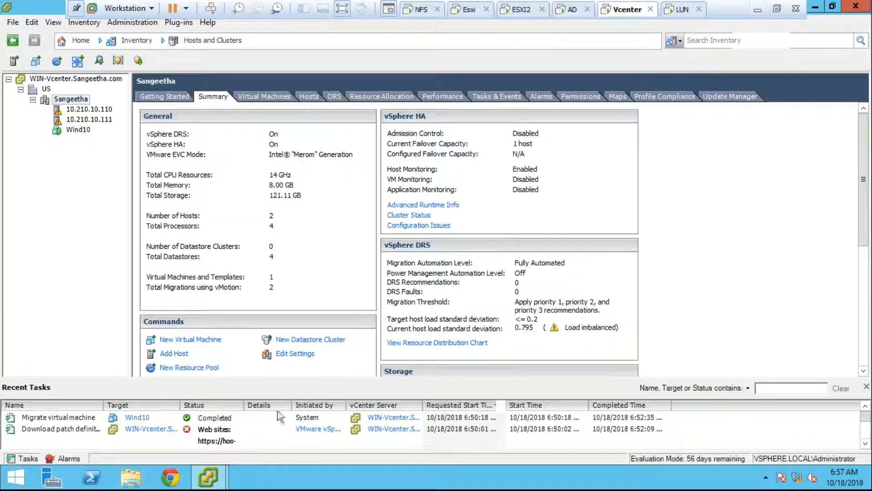
# - Review the cluster's vSphere DRS automation settings and cancel without changes
pyautogui.moveTo(210, 476)
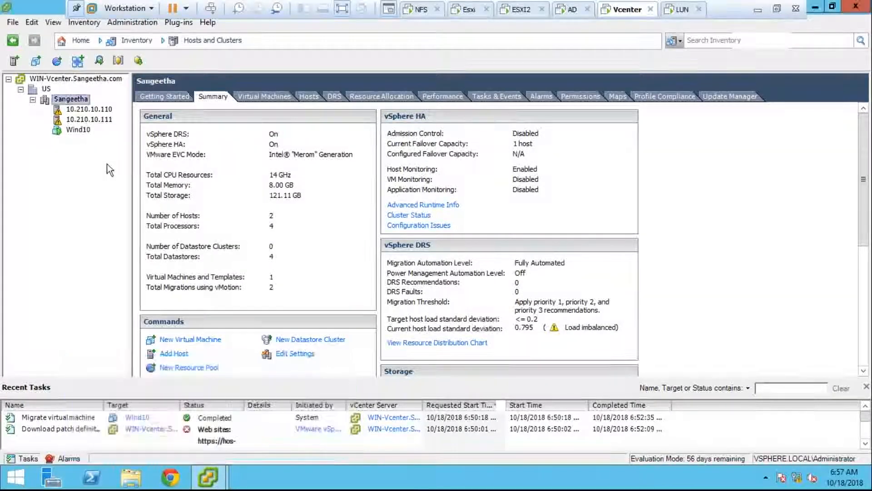
pyautogui.rightClick(89, 98)
pyautogui.click(135, 226)
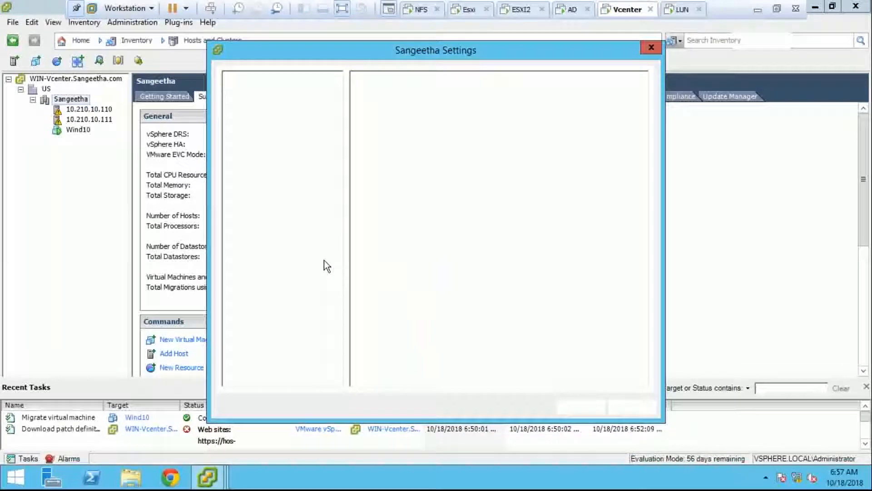
pyautogui.click(246, 127)
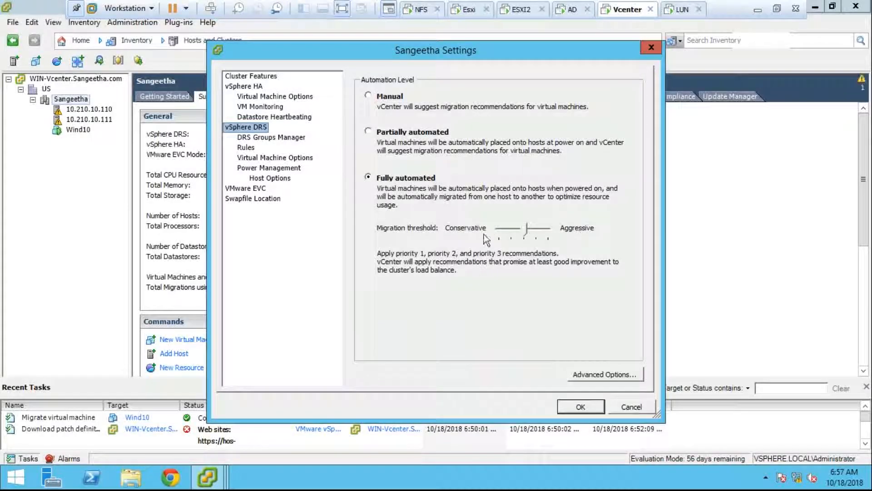
pyautogui.click(628, 406)
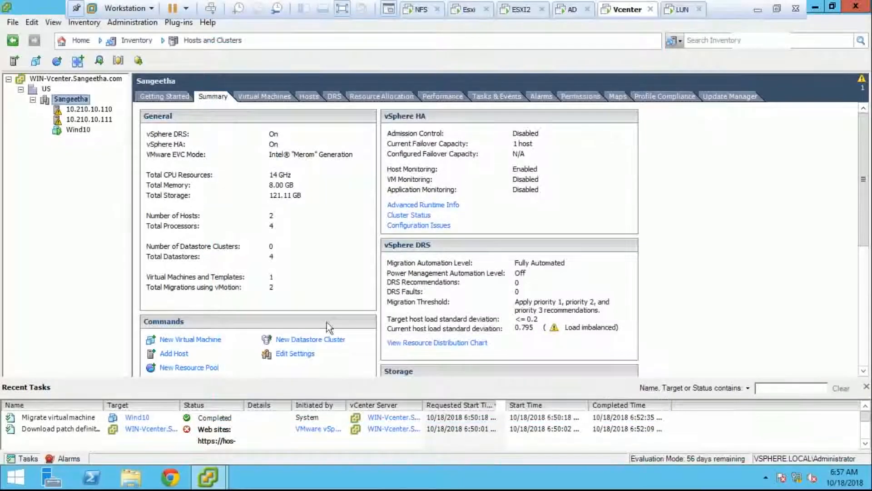
# - Return to vSphere Client and watch Wind10's console until Windows setup asks to restart
pyautogui.click(756, 13)
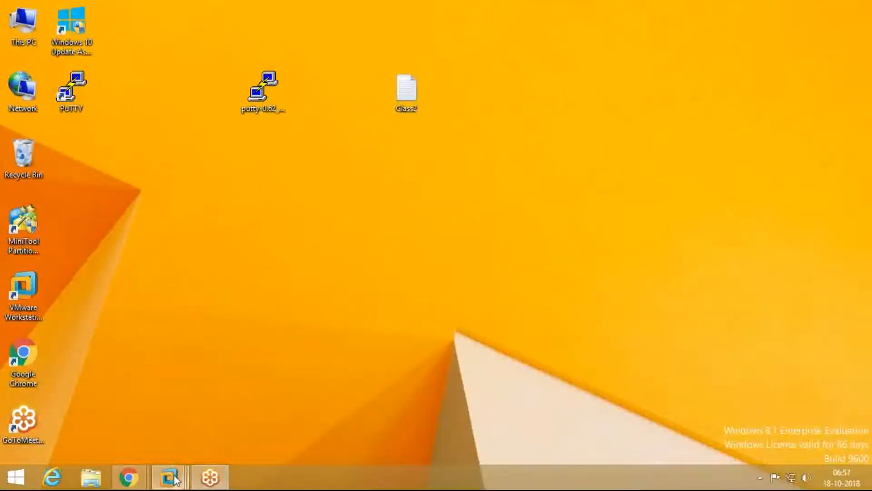
pyautogui.click(169, 477)
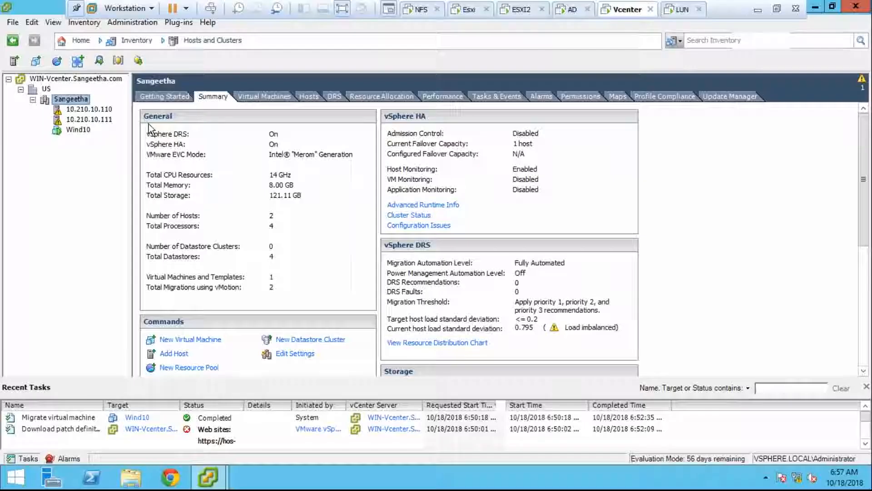
pyautogui.click(86, 129)
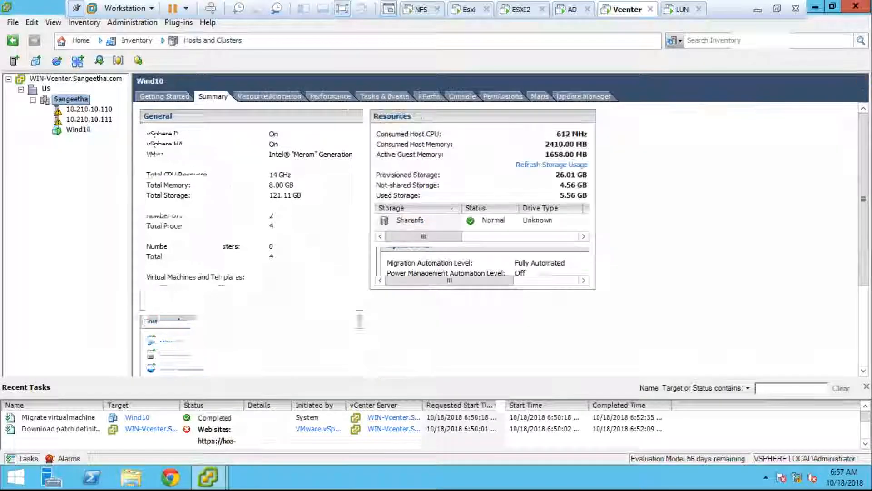
pyautogui.click(459, 96)
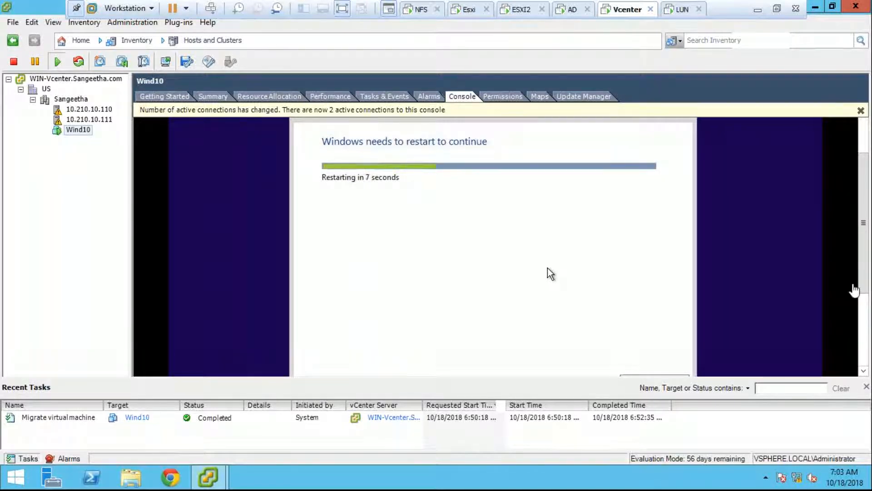
# - Click into Wind10's console and choose Restart now in the Windows Setup dialog
pyautogui.moveTo(858, 280); pyautogui.dragTo(860, 344)
pyautogui.click(547, 141)
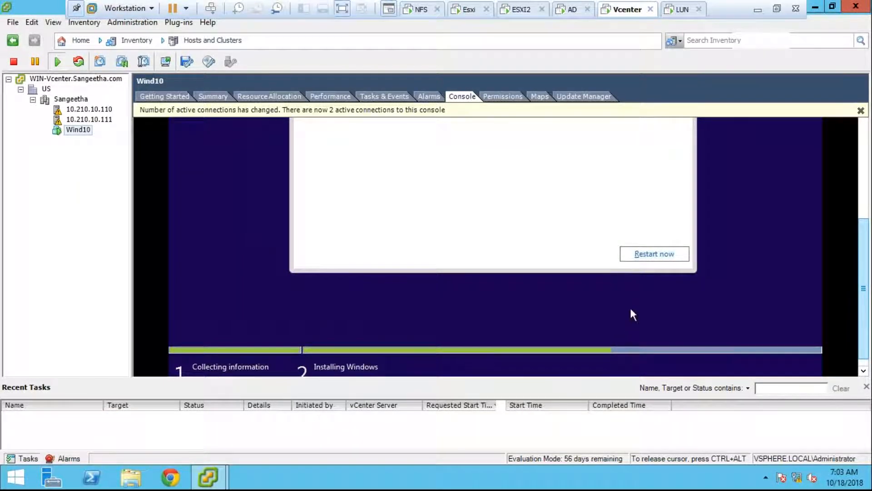
pyautogui.click(635, 258)
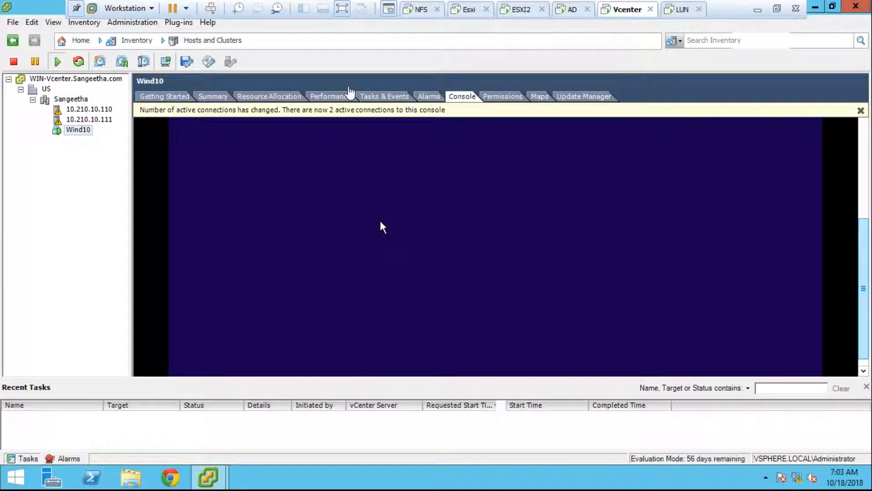
# - Bring up and dismiss Wind10's action menu while waiting for the Windows boot logo
pyautogui.rightClick(80, 130)
pyautogui.click(60, 191)
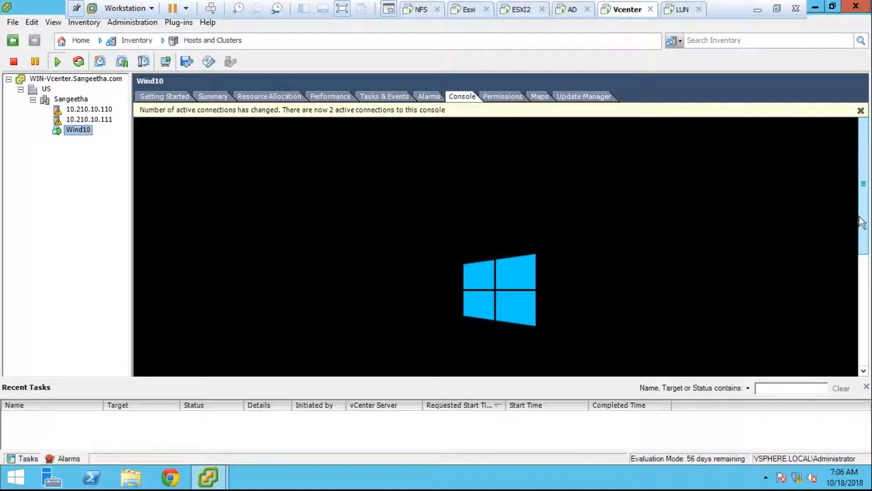
# - Wait for Wind10's console to reach 'Getting ready', then minimize the Vcenter session to the host desktop
pyautogui.moveTo(862, 223); pyautogui.dragTo(866, 311)
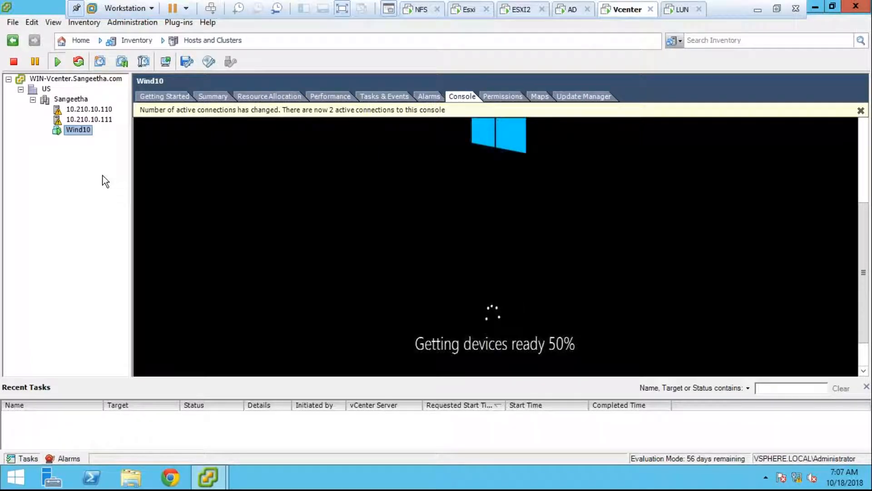
pyautogui.rightClick(78, 130)
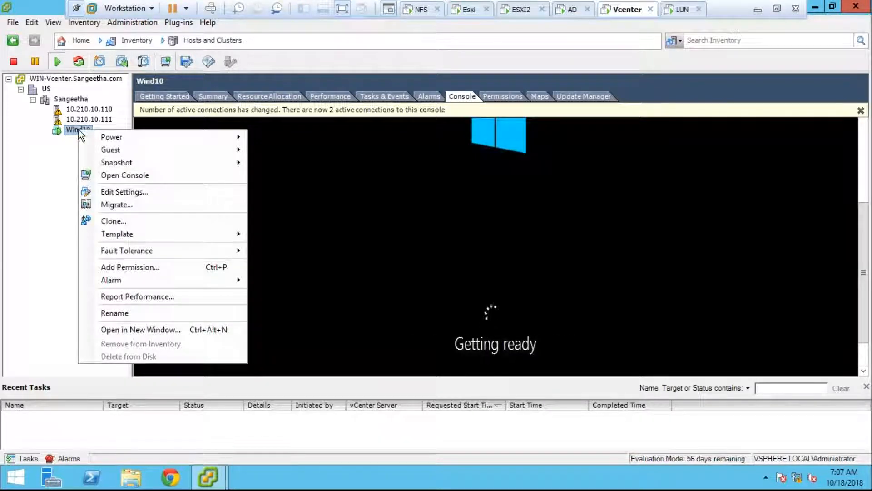
pyautogui.click(136, 175)
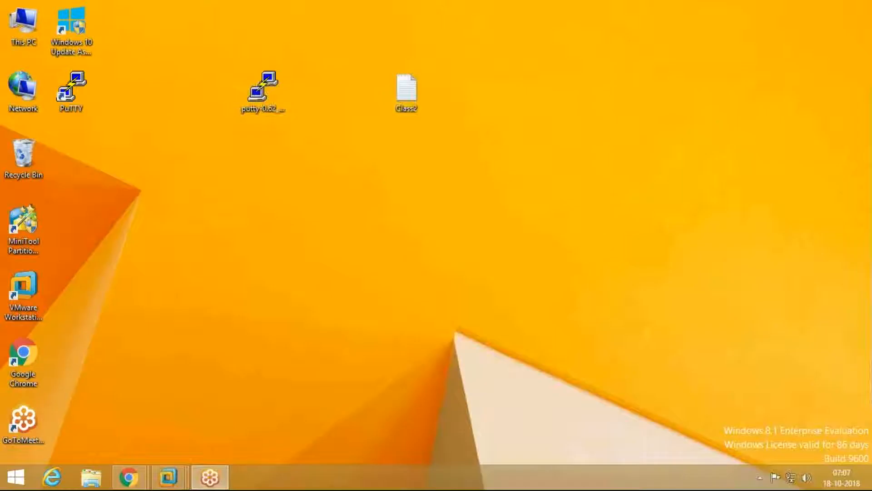
pyautogui.click(757, 9)
# - Refresh the host desktop twice, then switch back to the Vcenter virtual machine
pyautogui.rightClick(412, 190)
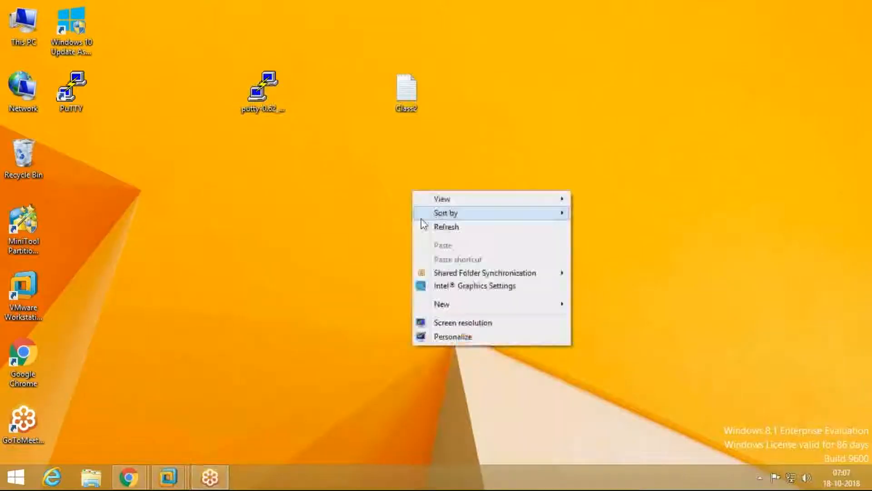
pyautogui.click(424, 225)
pyautogui.rightClick(425, 223)
pyautogui.click(442, 258)
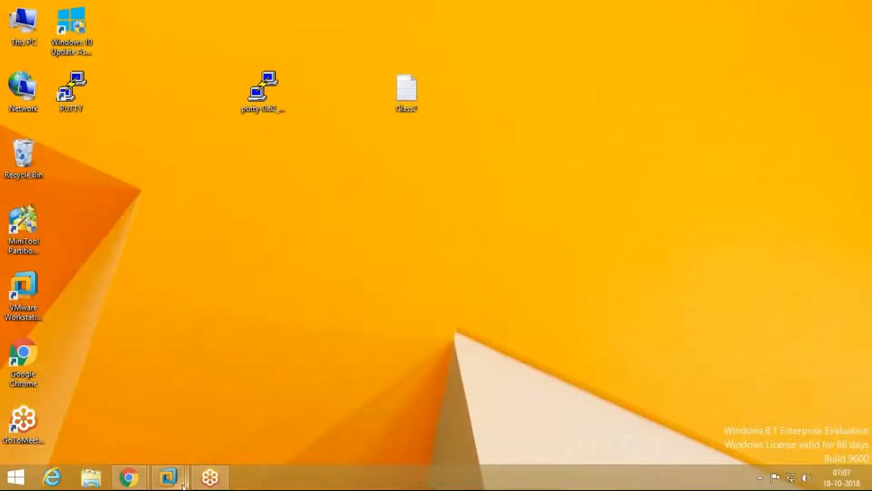
pyautogui.moveTo(169, 477)
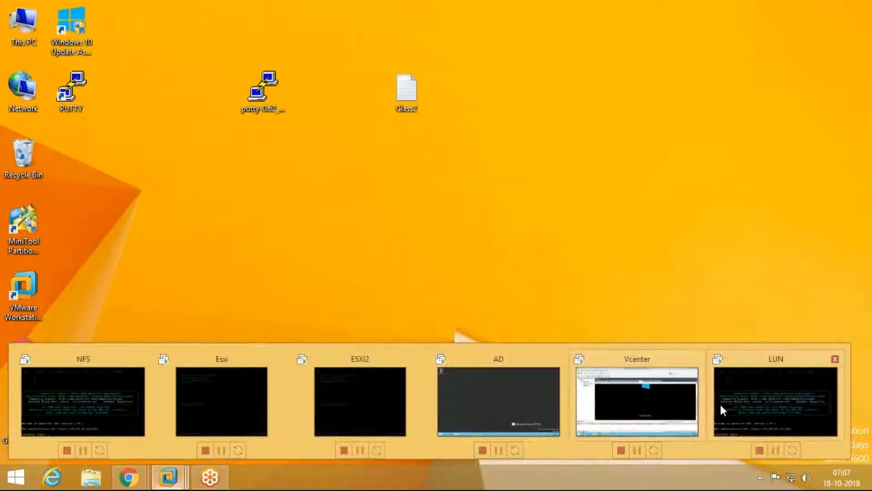
pyautogui.click(625, 399)
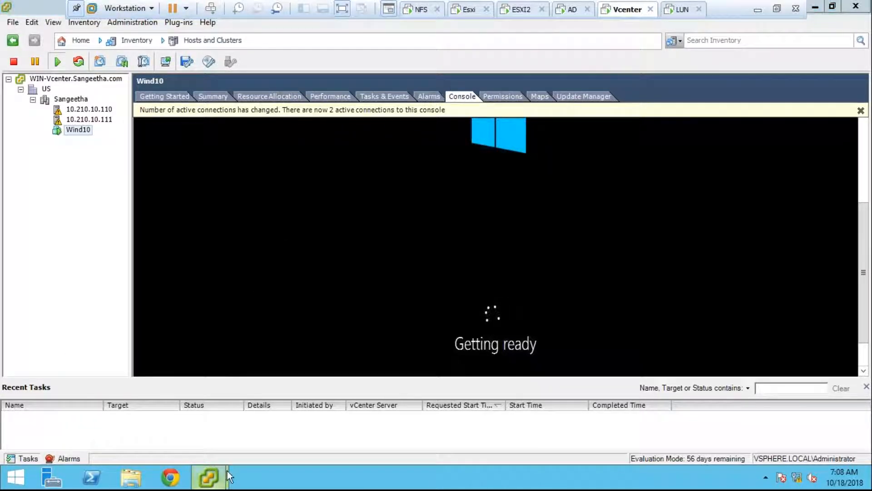
pyautogui.moveTo(224, 475)
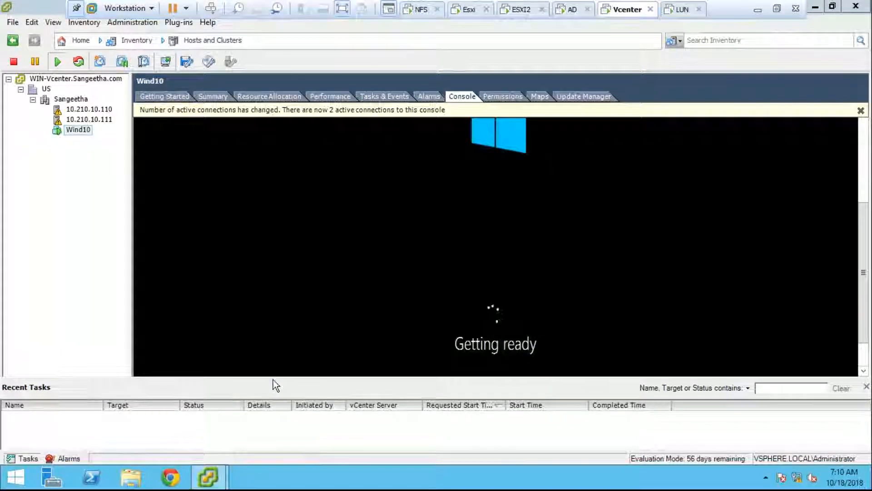
pyautogui.moveTo(208, 477)
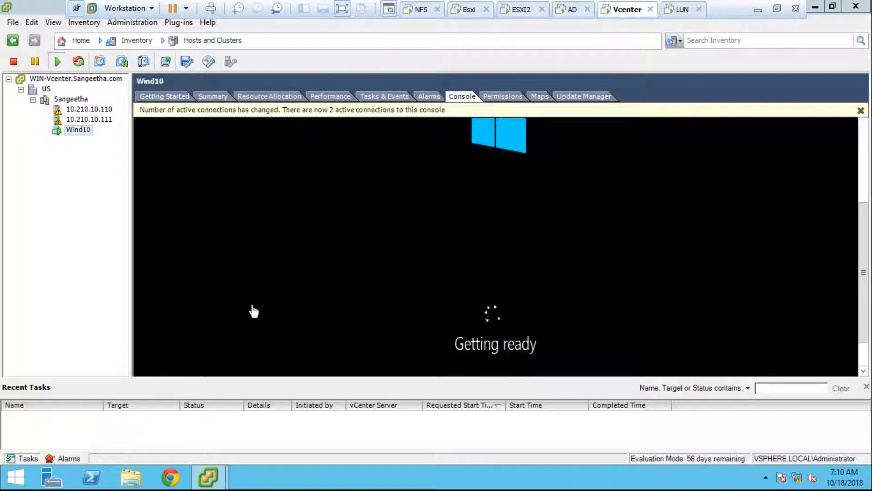
pyautogui.rightClick(75, 130)
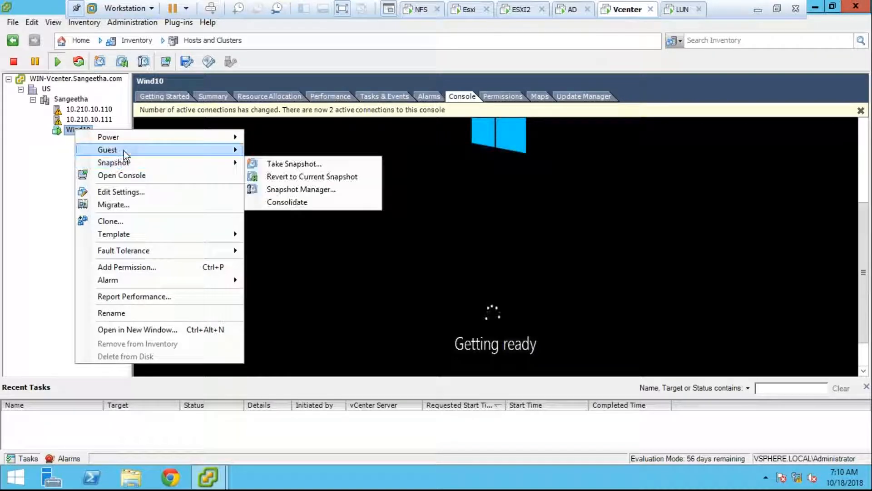
pyautogui.moveTo(124, 152)
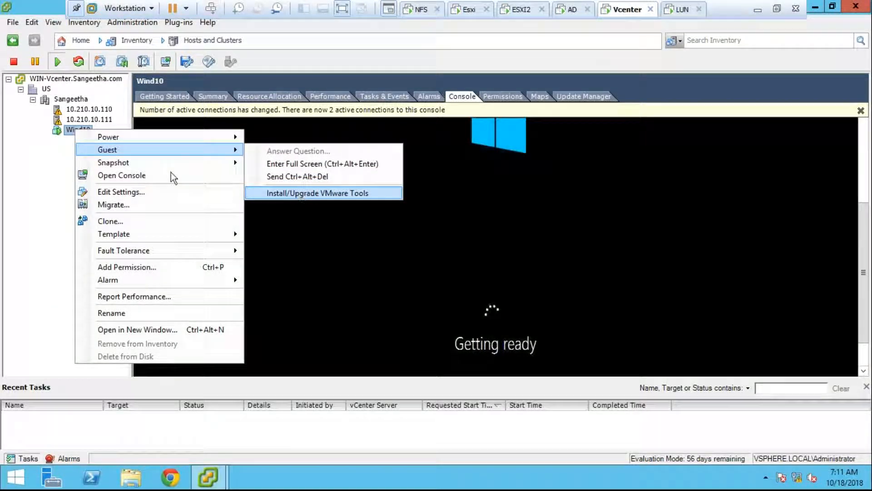
pyautogui.click(31, 173)
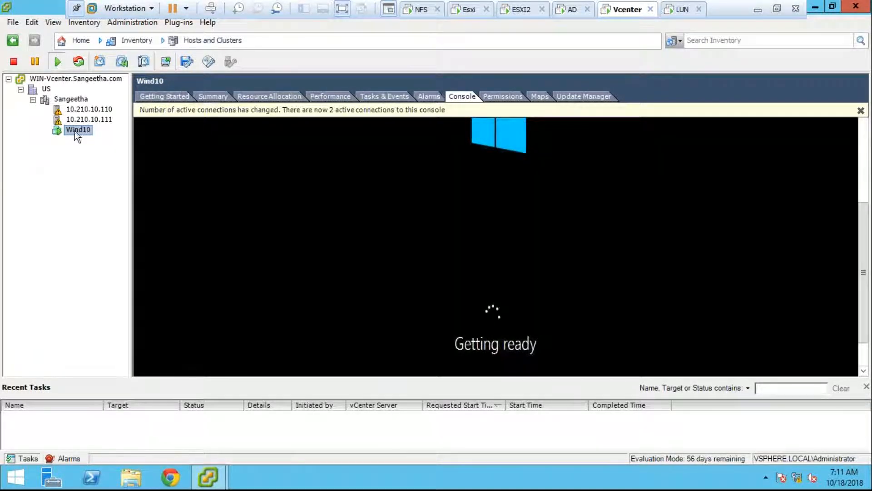
pyautogui.rightClick(74, 131)
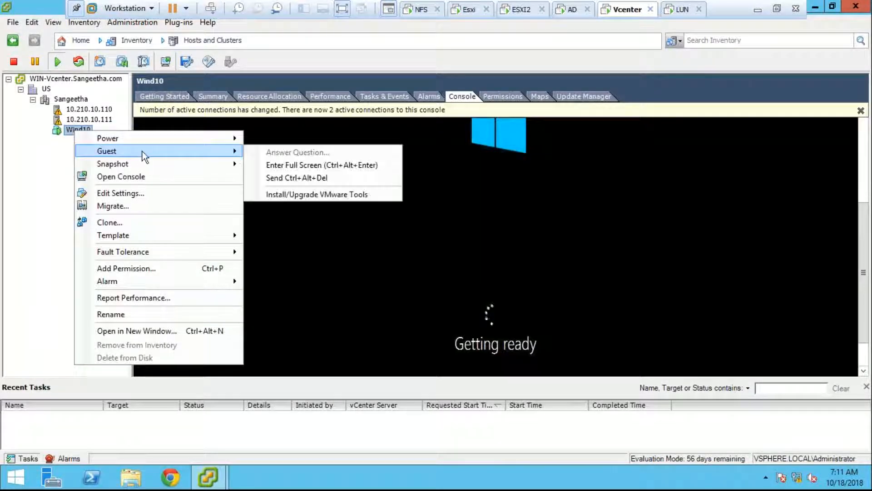
pyautogui.click(324, 200)
pyautogui.click(43, 139)
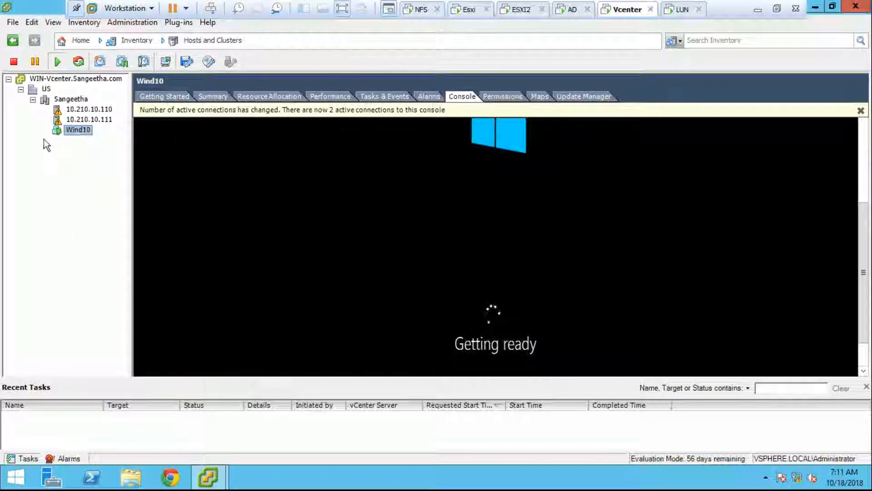
# - Open Wind10's settings, accept the restricted settings warning, and view CD/DVD drive 1
pyautogui.rightClick(66, 131)
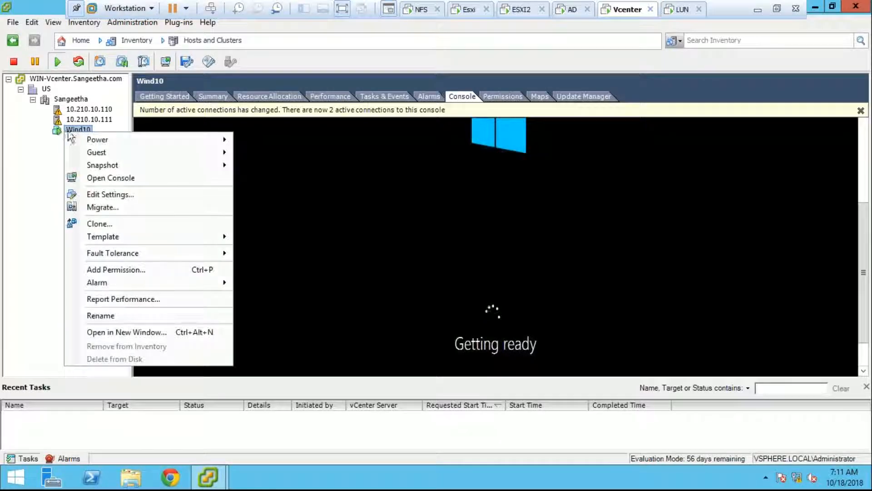
pyautogui.click(122, 195)
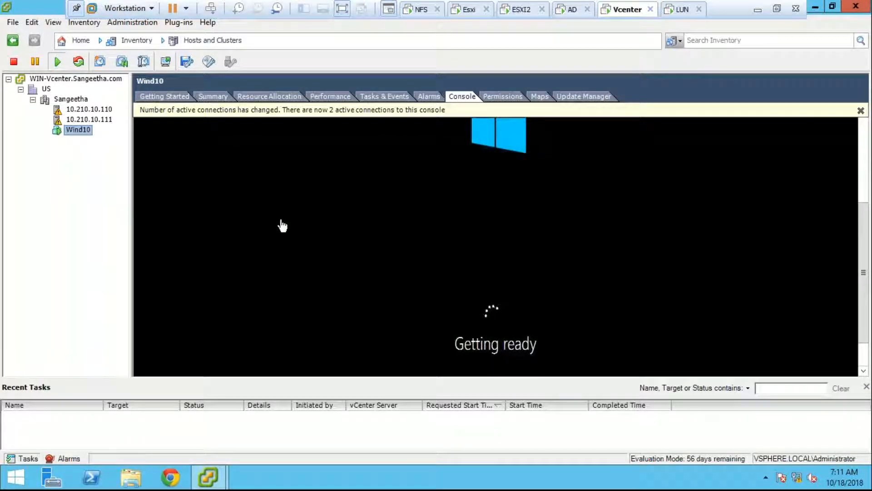
pyautogui.click(434, 286)
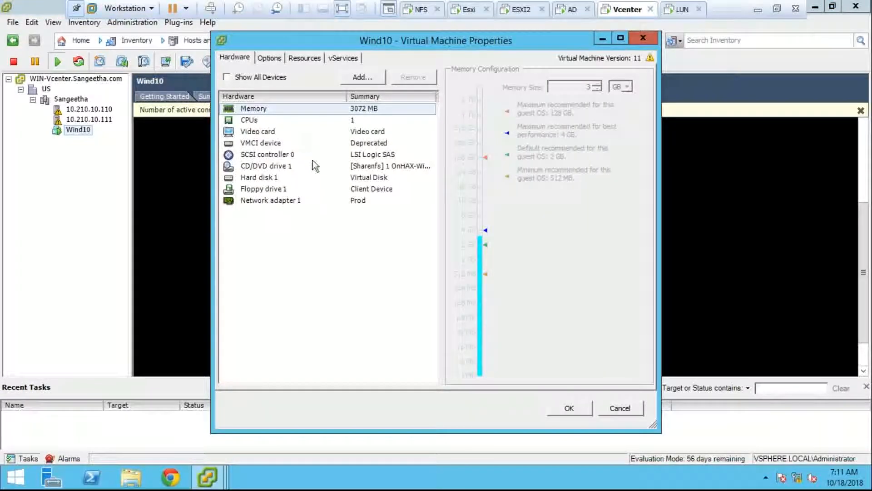
pyautogui.click(315, 166)
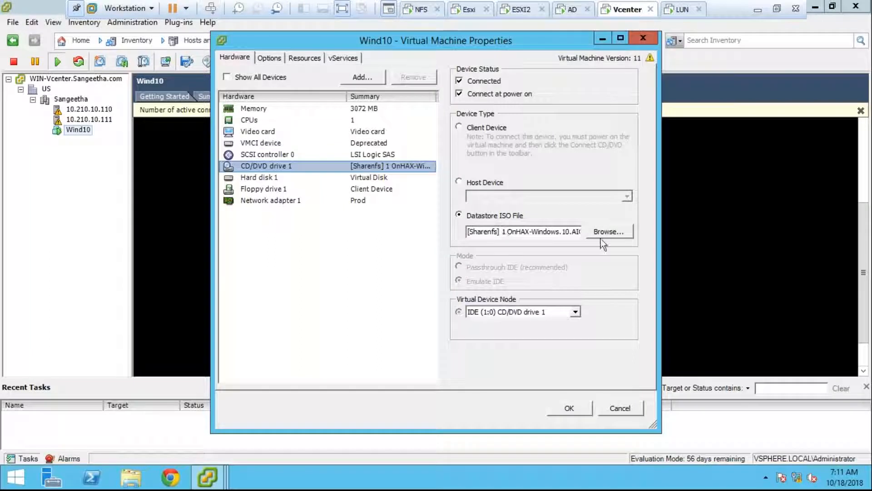
# - Browse datastores for an ISO, checking the Sharenfs Wind10 folder and datastore1 (1)
pyautogui.click(612, 233)
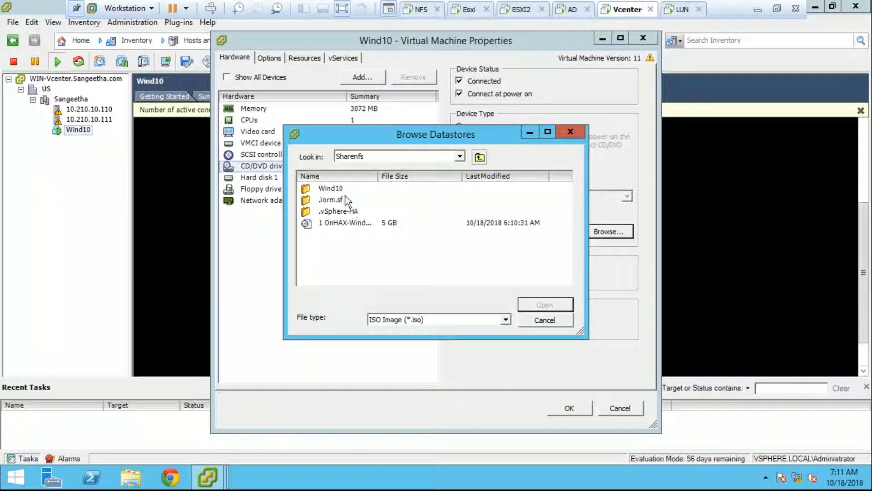
pyautogui.click(343, 188)
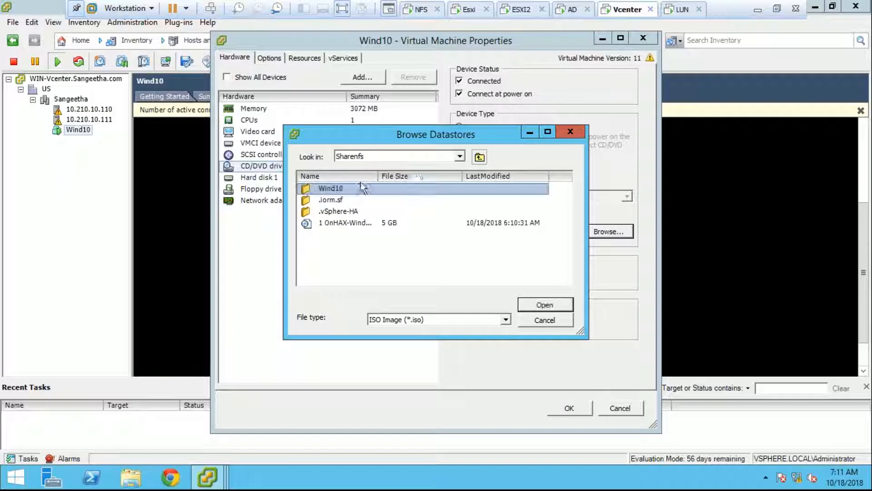
pyautogui.click(460, 159)
pyautogui.click(415, 176)
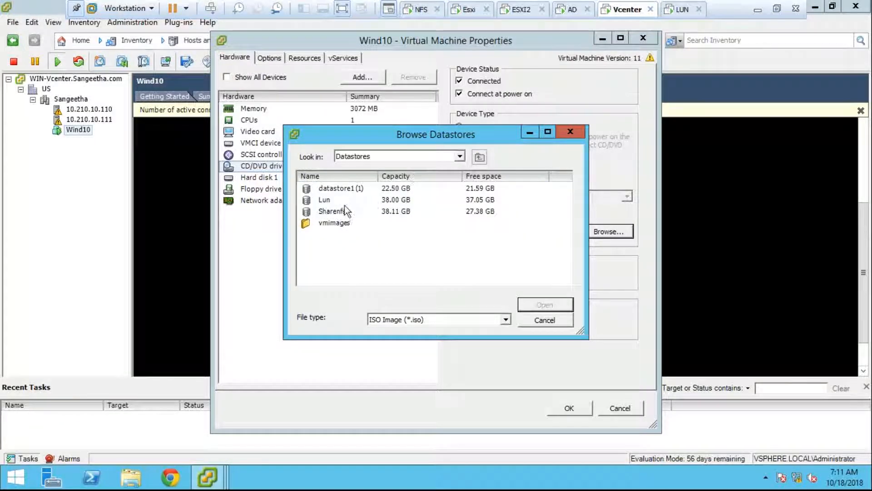
pyautogui.doubleClick(350, 190)
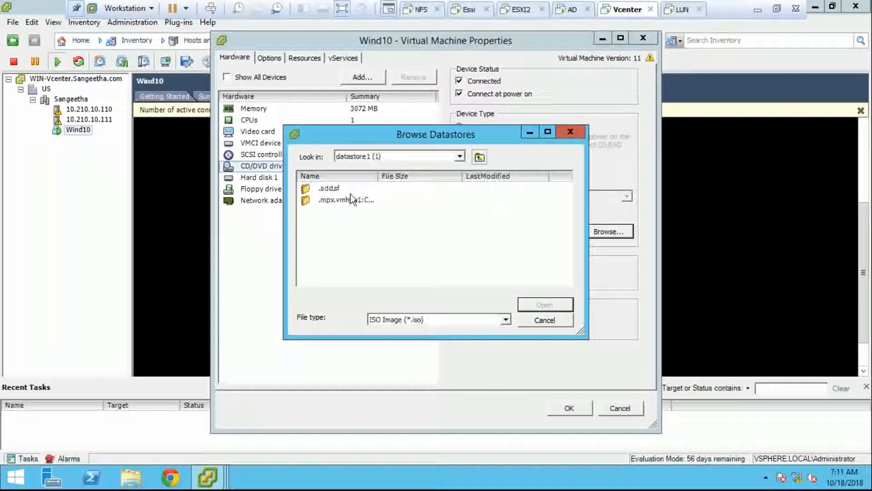
pyautogui.click(459, 156)
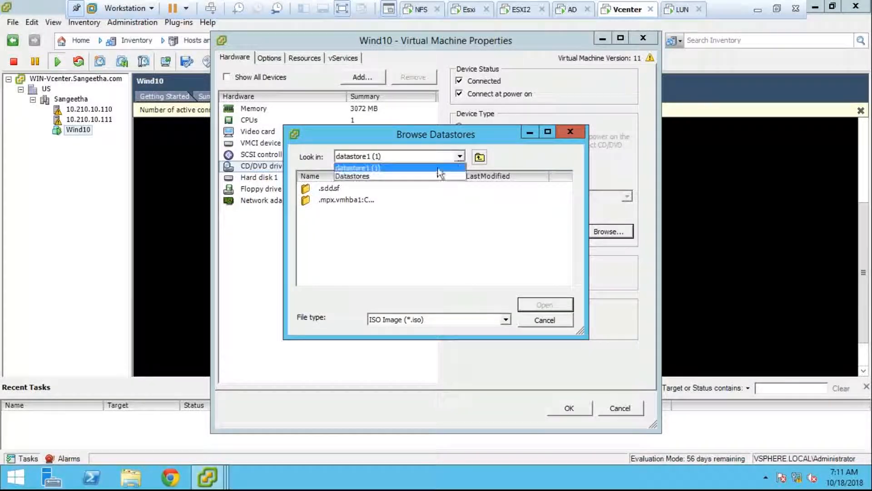
pyautogui.click(421, 177)
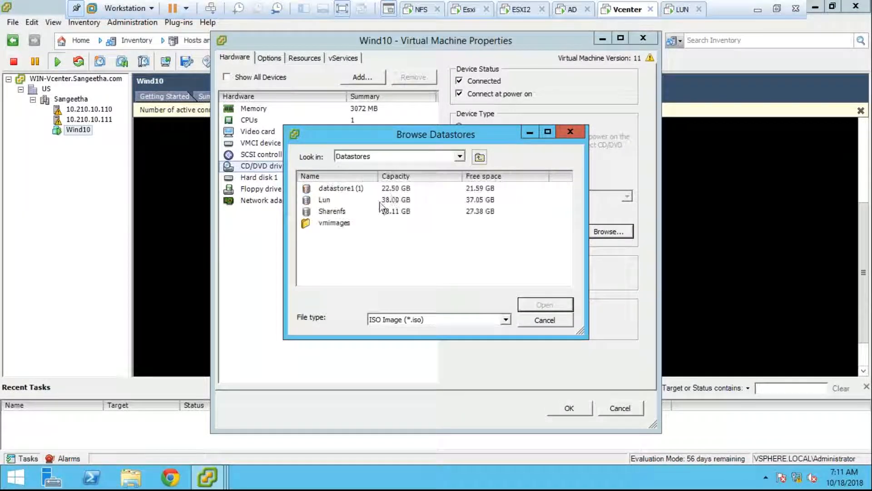
# - Select winPre2k.iso in vmimages/tools-isoimages, then cancel both the browser and Wind10's properties
pyautogui.click(349, 223)
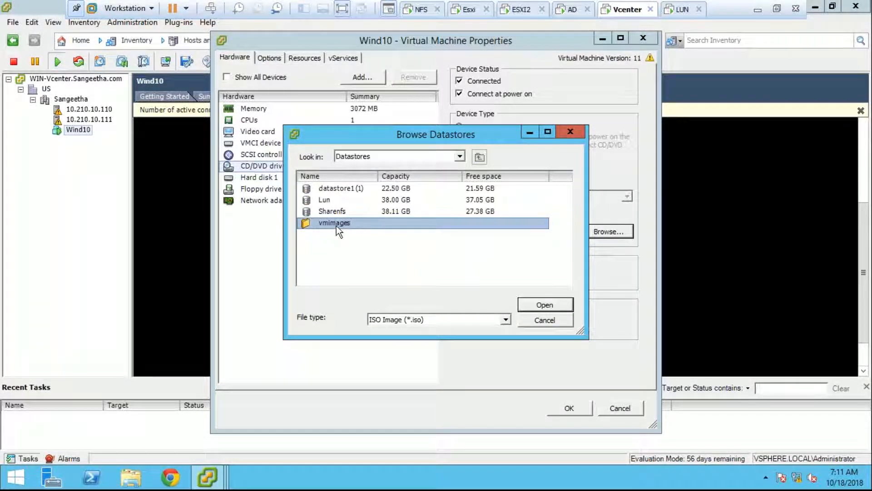
pyautogui.doubleClick(336, 225)
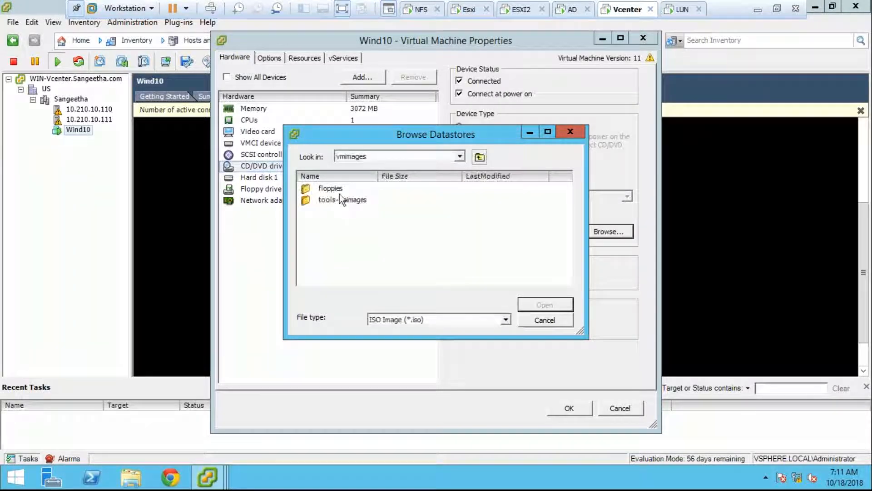
pyautogui.doubleClick(346, 204)
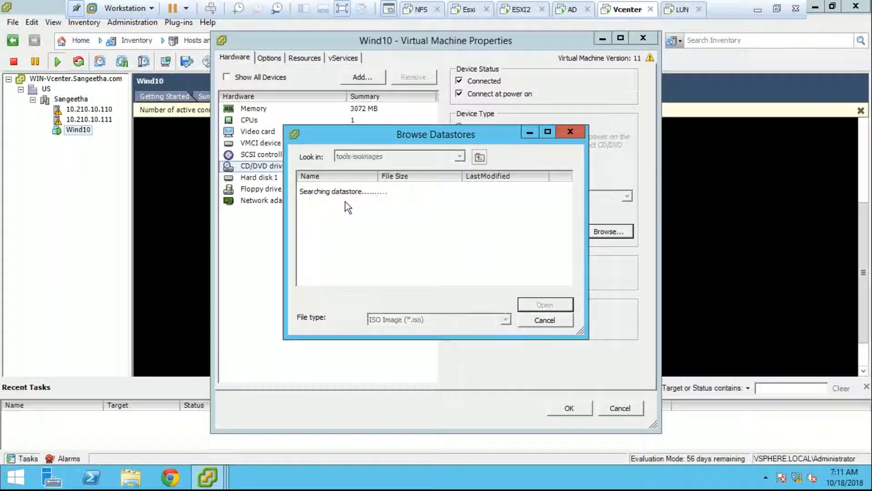
pyautogui.click(345, 192)
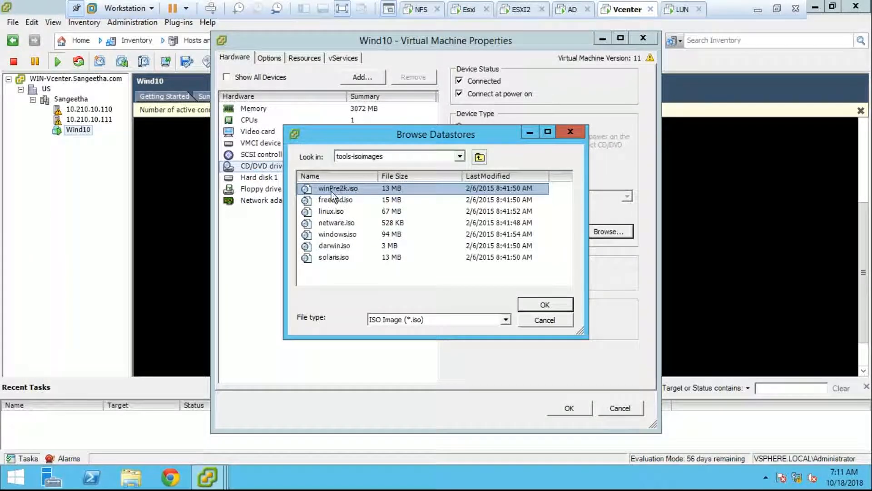
pyautogui.click(538, 320)
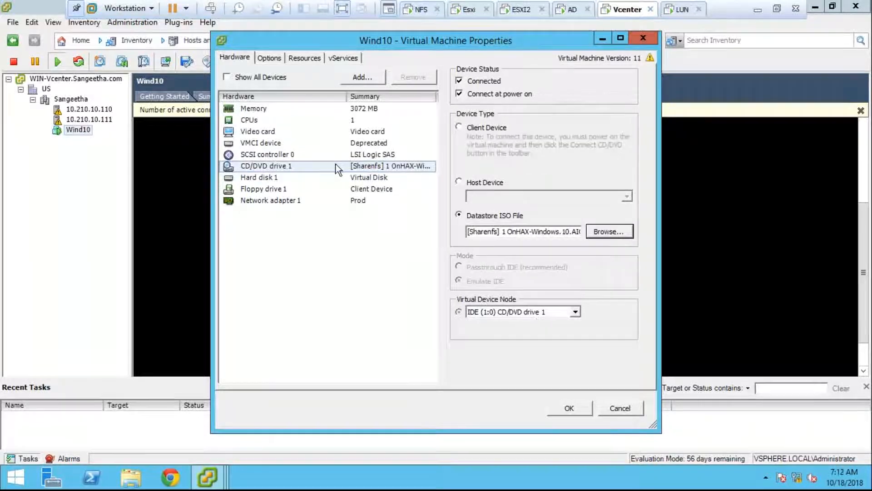
pyautogui.click(614, 409)
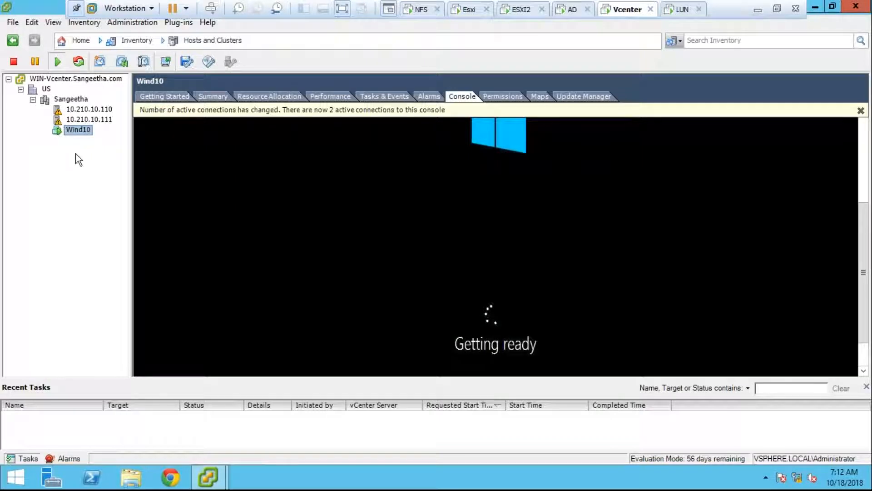
# - Reopen Wind10's settings and browse the datastores to the vmimages/tools-isoimages folder
pyautogui.rightClick(64, 129)
pyautogui.click(135, 189)
pyautogui.click(435, 285)
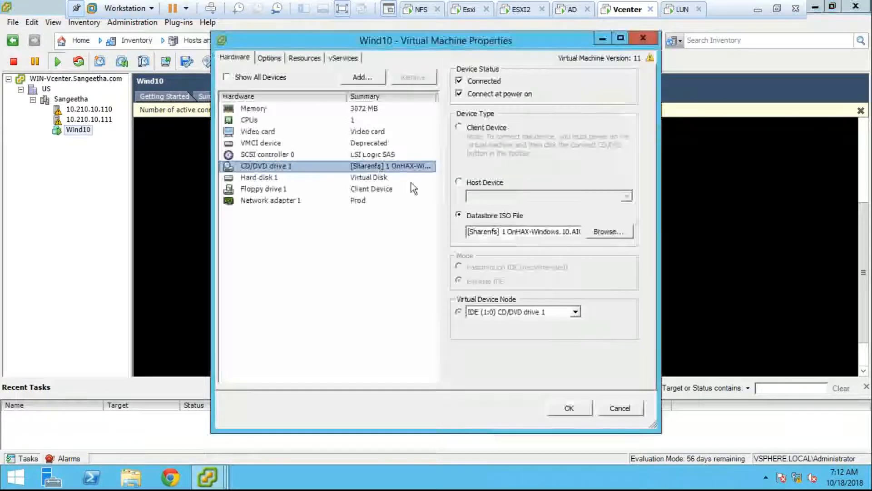
pyautogui.click(595, 234)
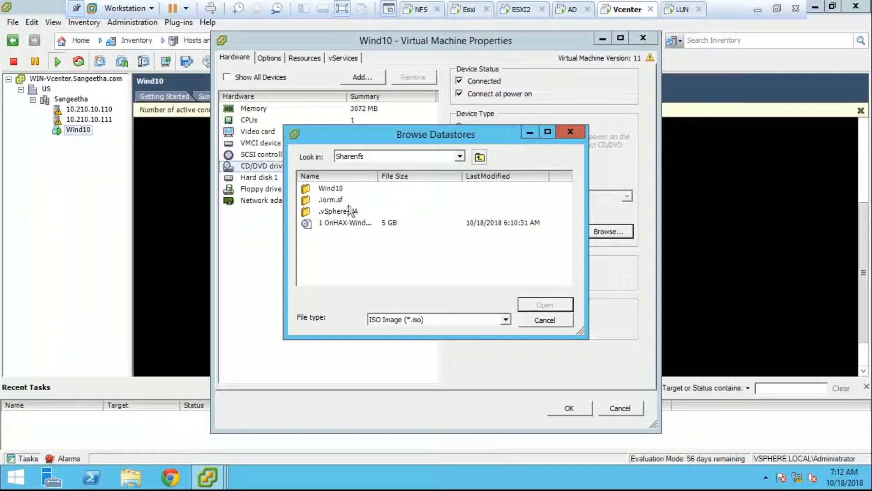
pyautogui.click(372, 156)
pyautogui.click(375, 170)
pyautogui.doubleClick(340, 221)
pyautogui.doubleClick(339, 202)
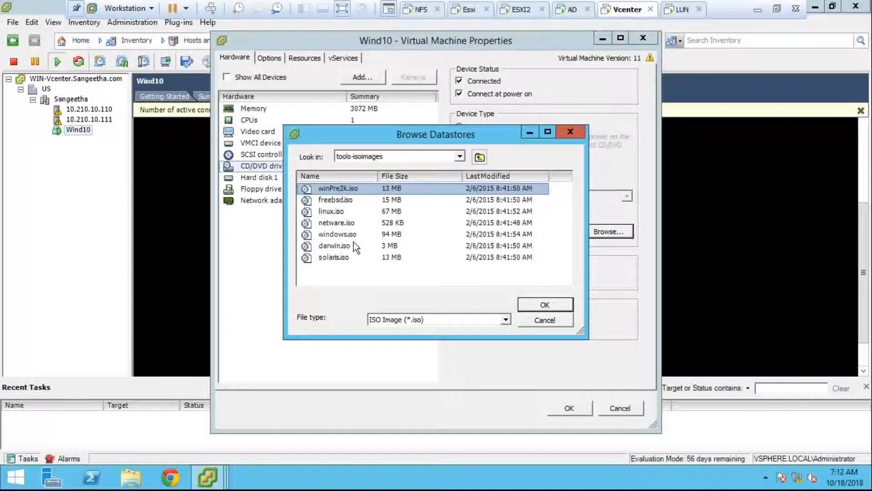
# - Inspect freebsd, linux, netware, windows and solaris ISOs, then close the browser without choosing one
pyautogui.click(342, 204)
pyautogui.click(343, 211)
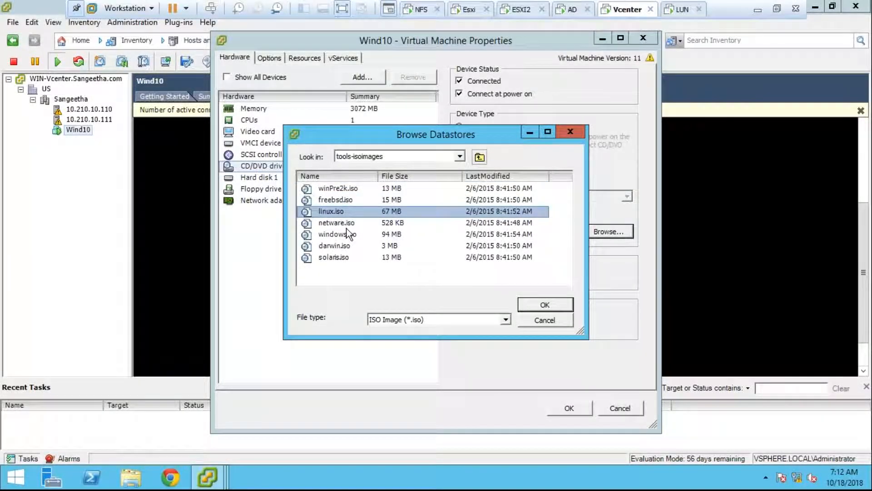
pyautogui.click(345, 225)
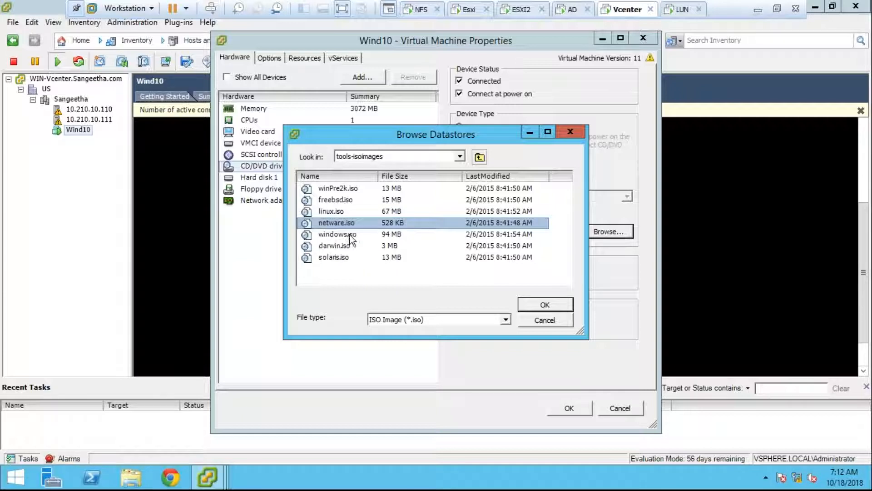
pyautogui.click(350, 236)
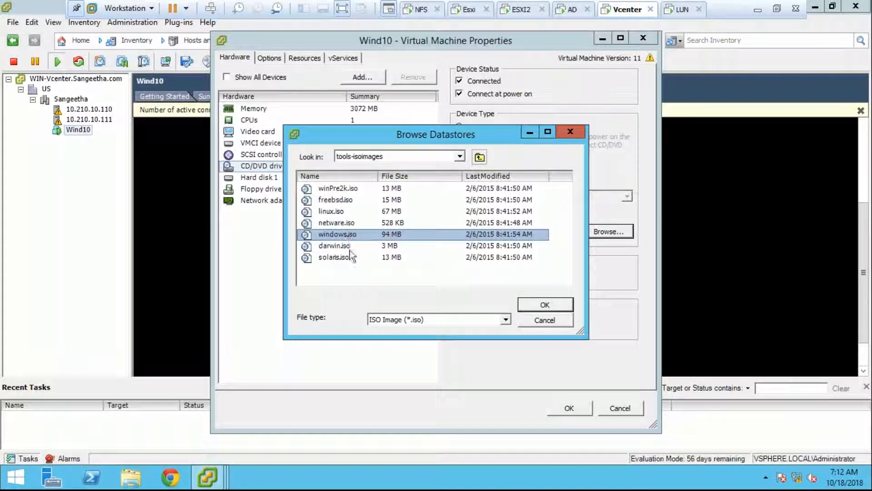
pyautogui.click(350, 257)
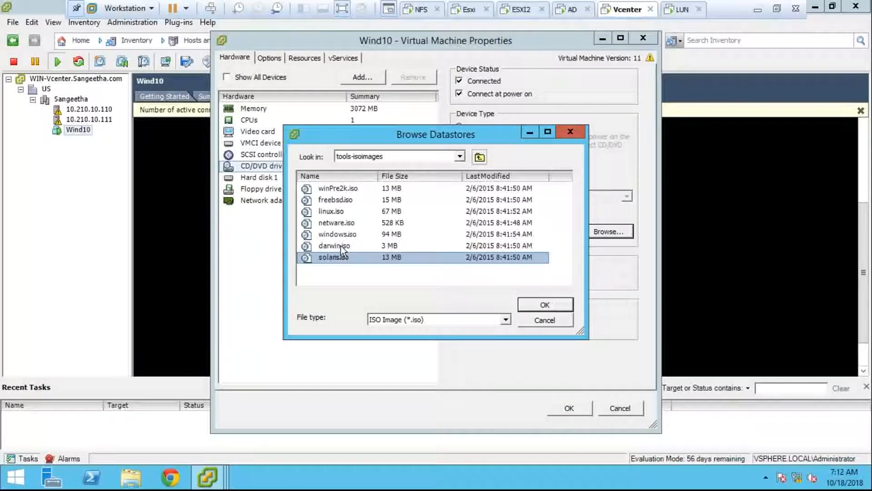
pyautogui.click(530, 322)
# - Cancel Wind10's properties and view its Summary, which shows VM Version 11 and Windows 10 (64-bit)
pyautogui.click(619, 407)
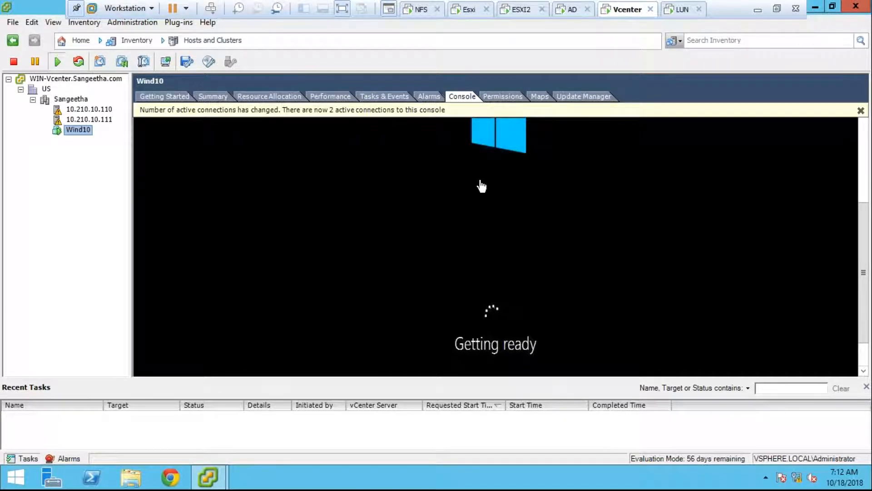
pyautogui.rightClick(88, 131)
pyautogui.click(70, 179)
pyautogui.rightClick(69, 132)
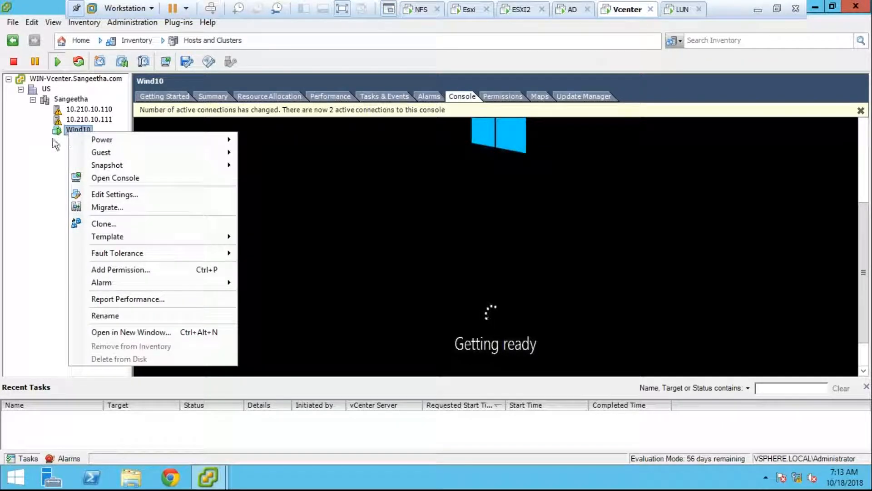
pyautogui.click(203, 96)
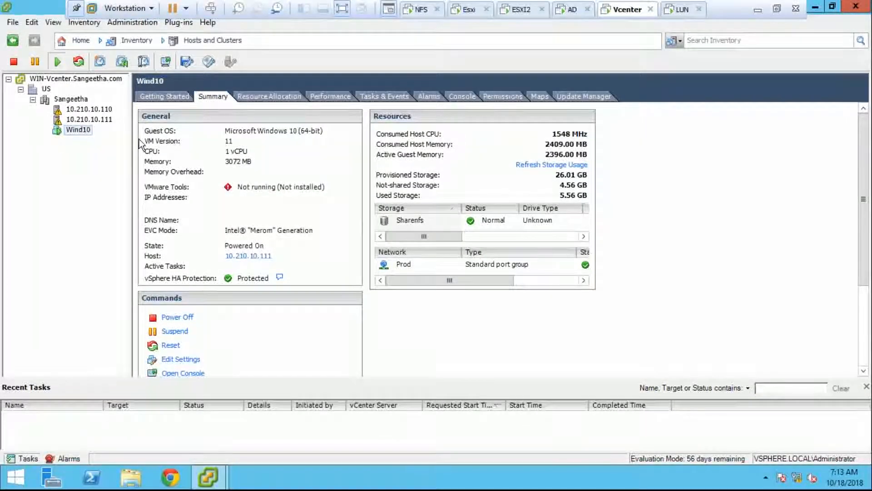
# - Look over Wind10's actions, then start the New Virtual Machine wizard from the datacenter
pyautogui.rightClick(57, 130)
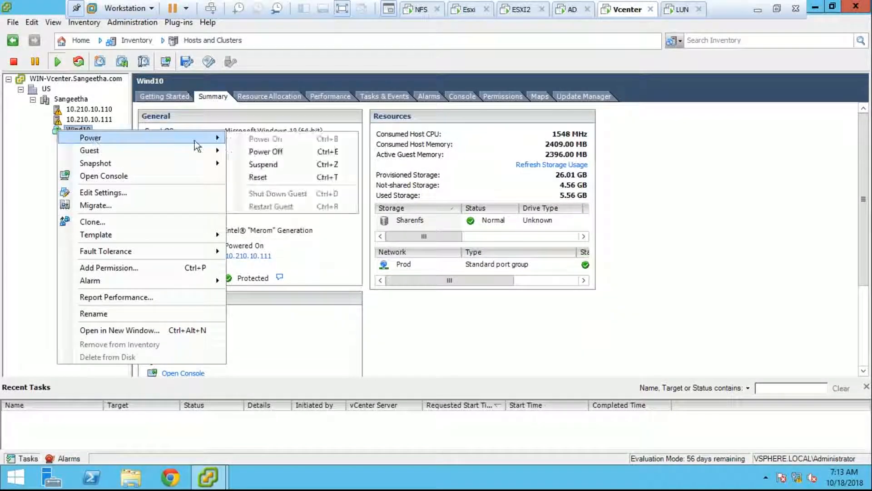
pyautogui.click(28, 180)
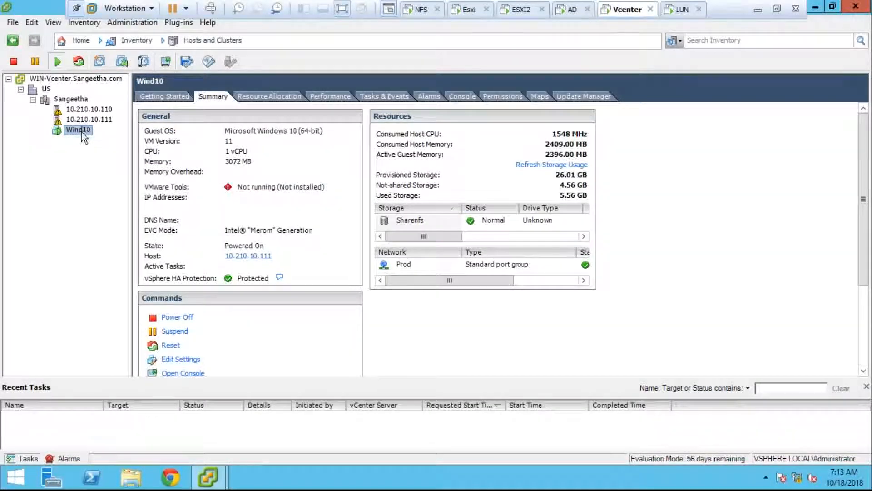
pyautogui.rightClick(80, 99)
pyautogui.click(237, 154)
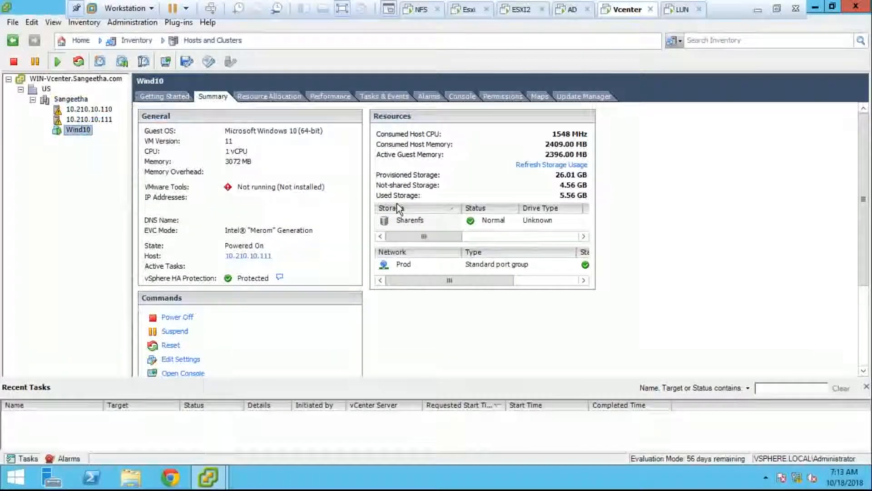
# - Step through the wizard choosing the Lun datastore and Windows 10 (64-bit) as guest OS
pyautogui.click(579, 428)
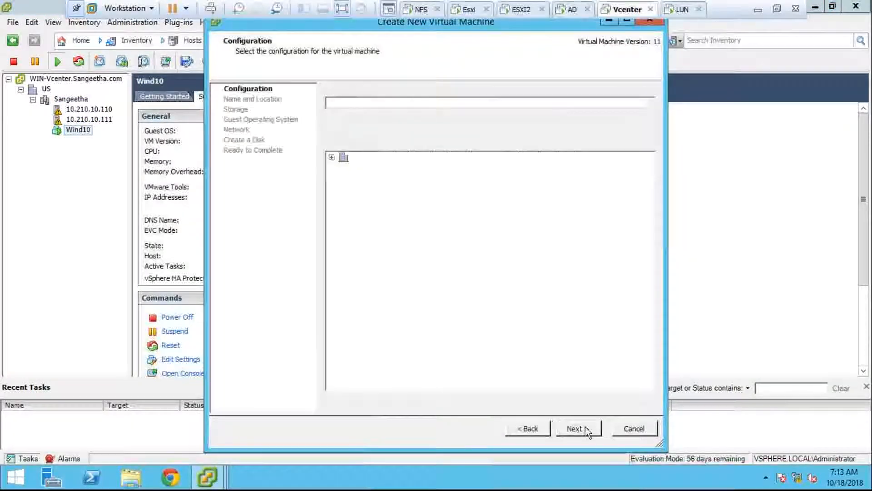
pyautogui.click(585, 428)
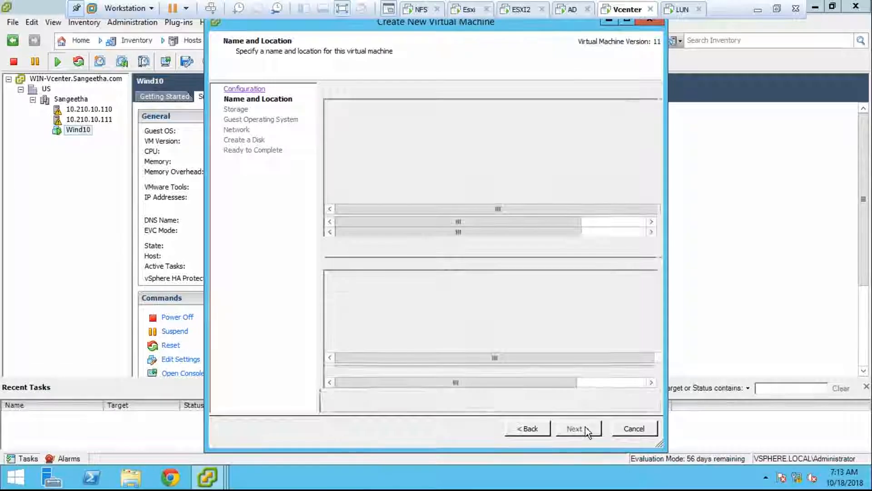
pyautogui.click(381, 142)
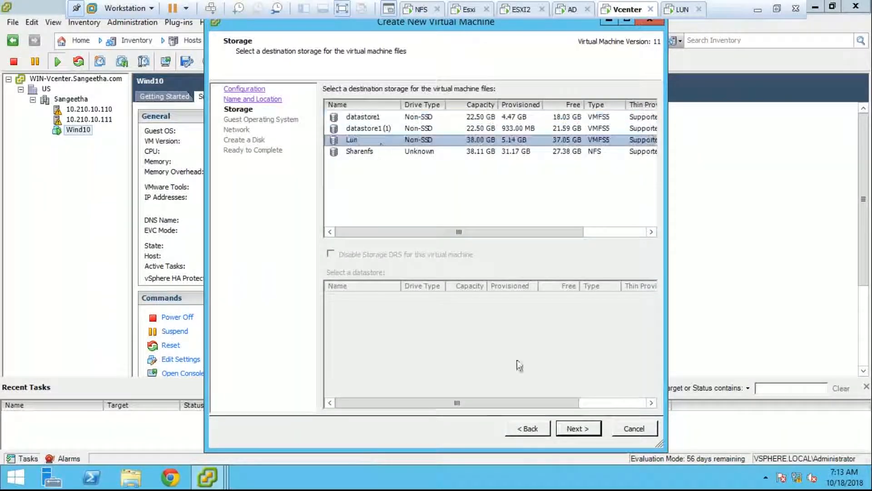
pyautogui.click(571, 429)
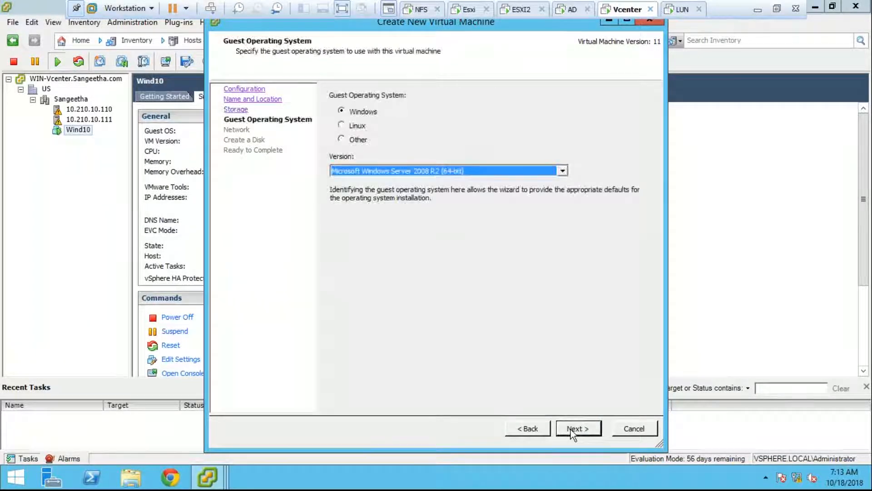
pyautogui.click(572, 429)
pyautogui.click(527, 428)
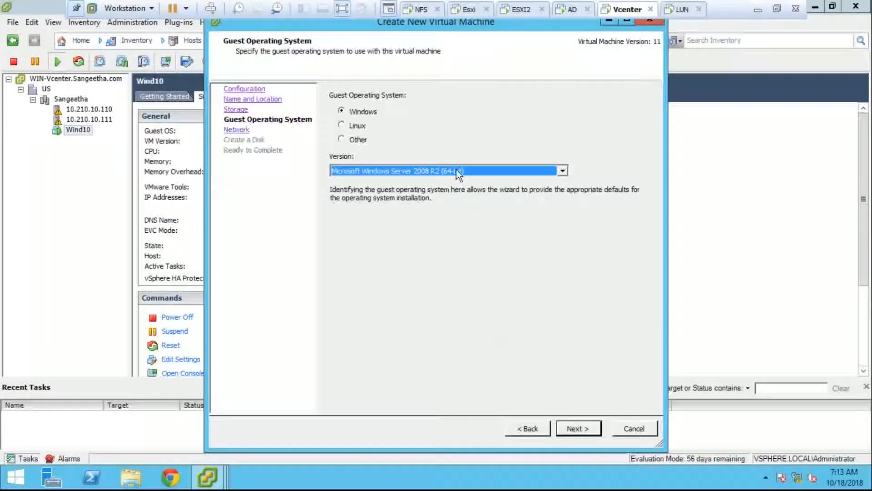
pyautogui.click(456, 170)
pyautogui.click(490, 234)
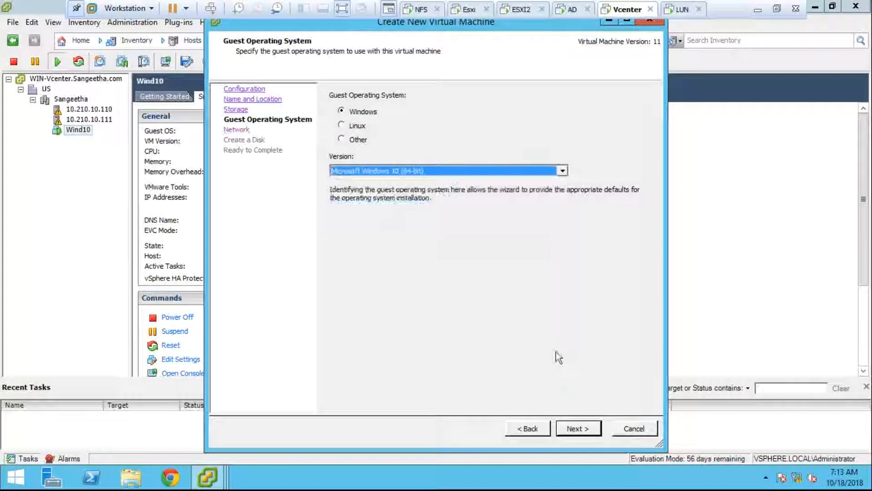
pyautogui.click(576, 433)
pyautogui.click(575, 432)
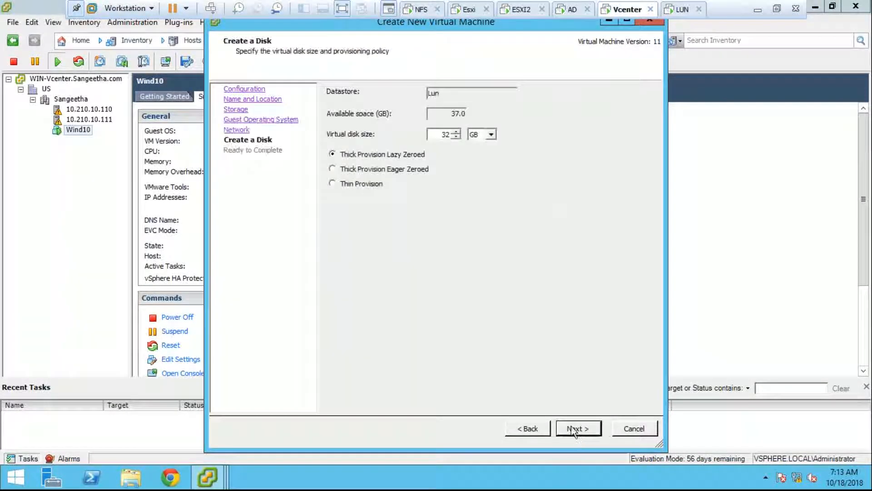
# - Go back to choose a Custom configuration with virtual machine hardware version 10
pyautogui.click(529, 428)
pyautogui.click(528, 428)
pyautogui.click(527, 428)
pyautogui.click(540, 429)
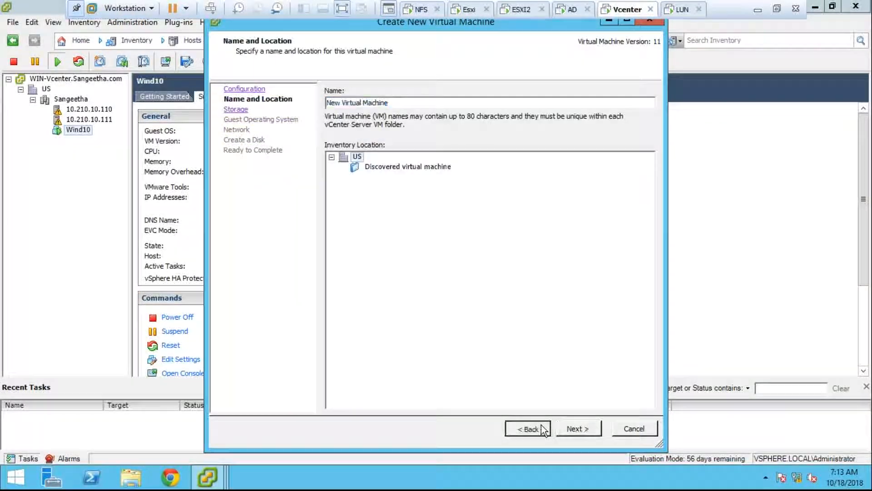
pyautogui.click(543, 429)
pyautogui.click(358, 143)
pyautogui.click(568, 430)
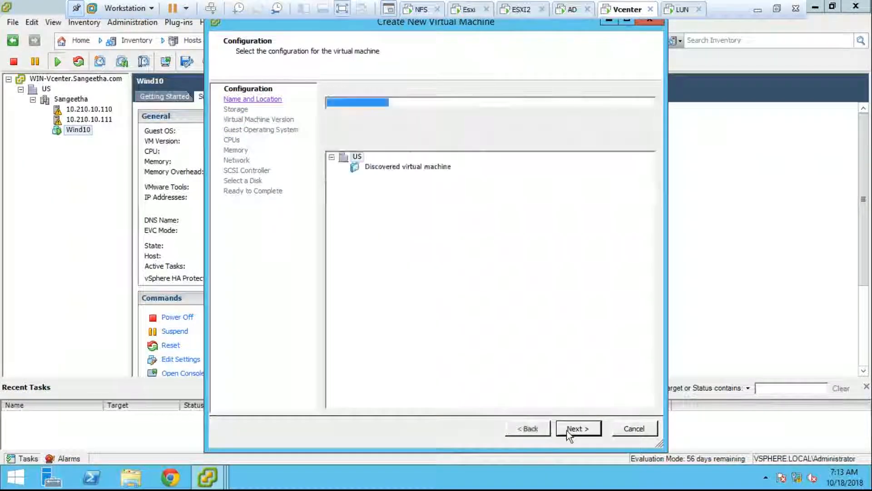
pyautogui.click(567, 430)
pyautogui.click(567, 429)
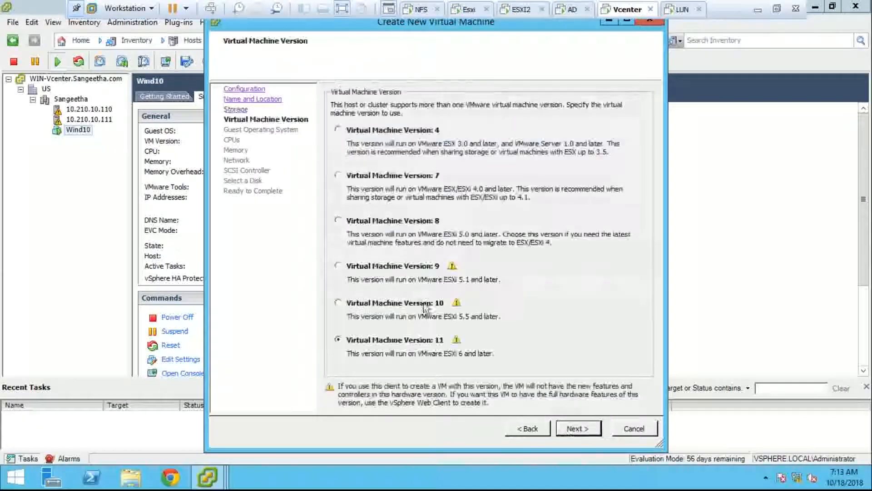
pyautogui.click(566, 430)
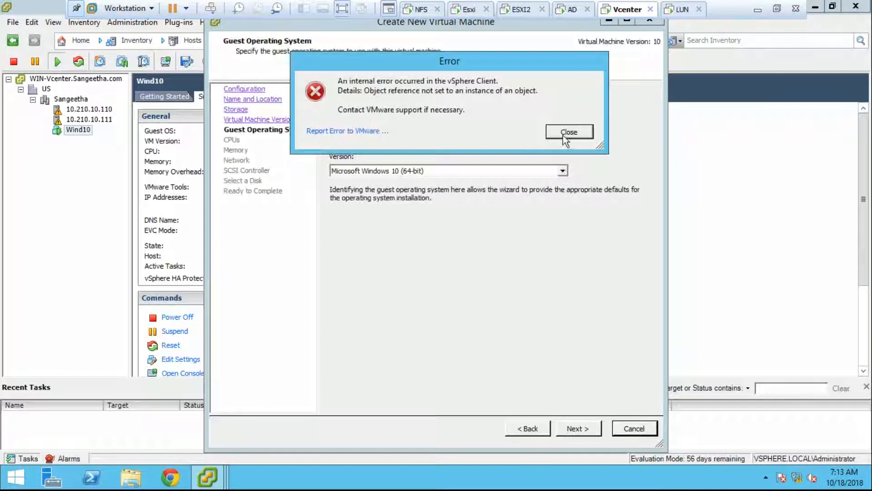
pyautogui.click(563, 135)
# - Select Windows 10 (64-bit) as guest OS and accept default CPU, memory, network and SCSI settings
pyautogui.click(451, 169)
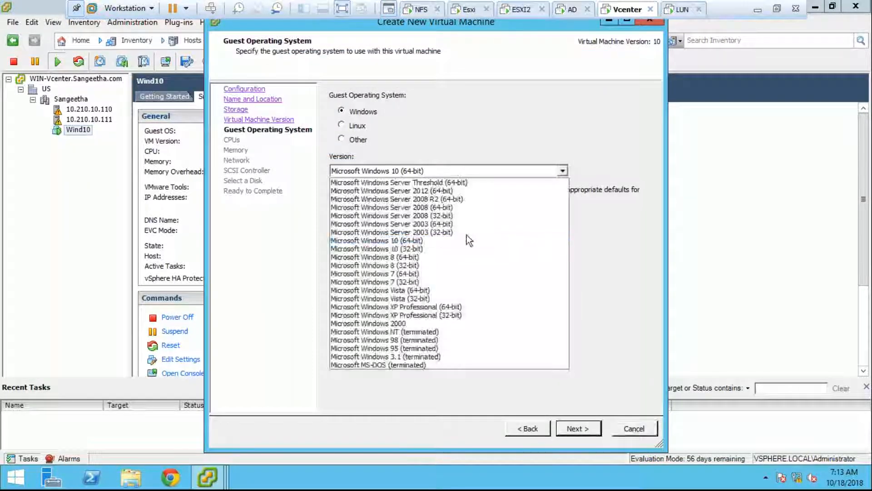
pyautogui.click(467, 241)
pyautogui.click(578, 428)
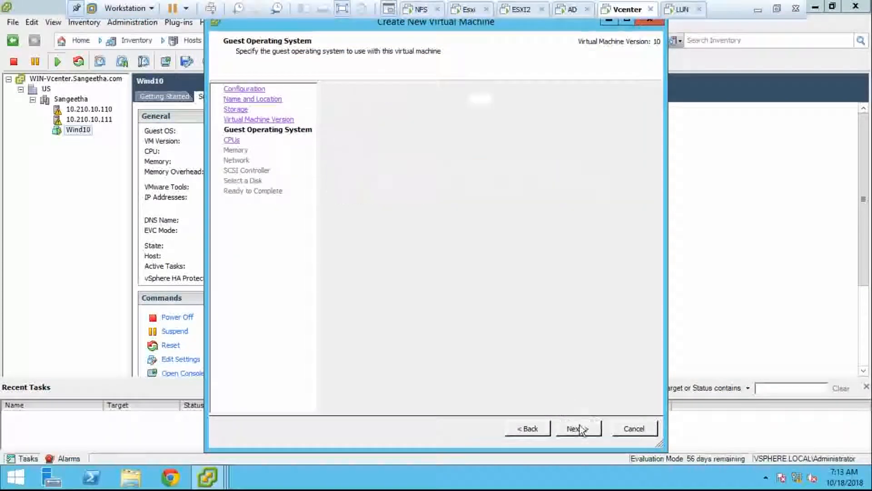
pyautogui.click(580, 429)
pyautogui.click(580, 429)
pyautogui.click(580, 429)
pyautogui.click(580, 429)
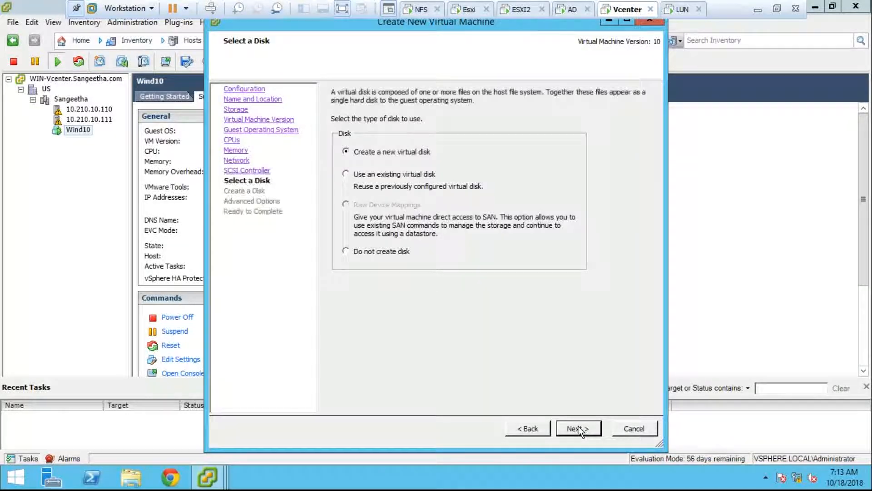
pyautogui.click(580, 429)
# - Set the new virtual disk size to 2 GB and accept the advanced options
pyautogui.moveTo(376, 105); pyautogui.dragTo(419, 122)
pyautogui.write('2')
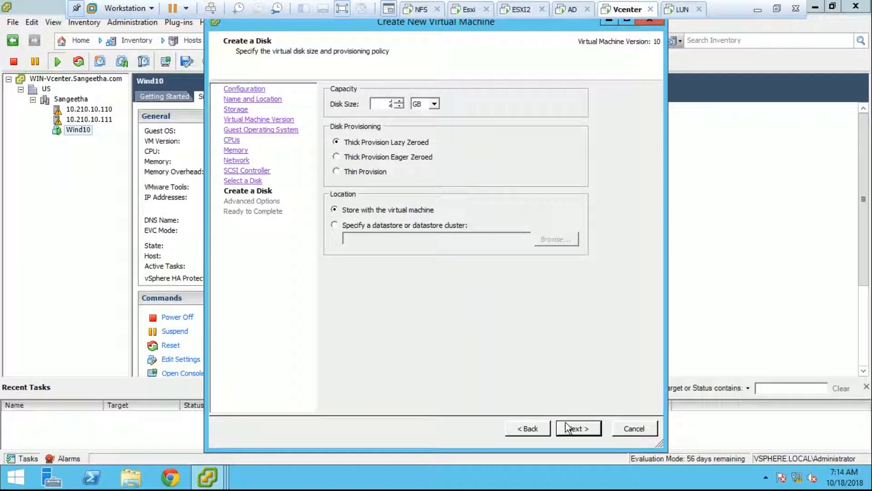
pyautogui.click(566, 423)
pyautogui.click(566, 423)
# - Finish the wizard to create the virtual machine, then check Wind10's console
pyautogui.click(574, 426)
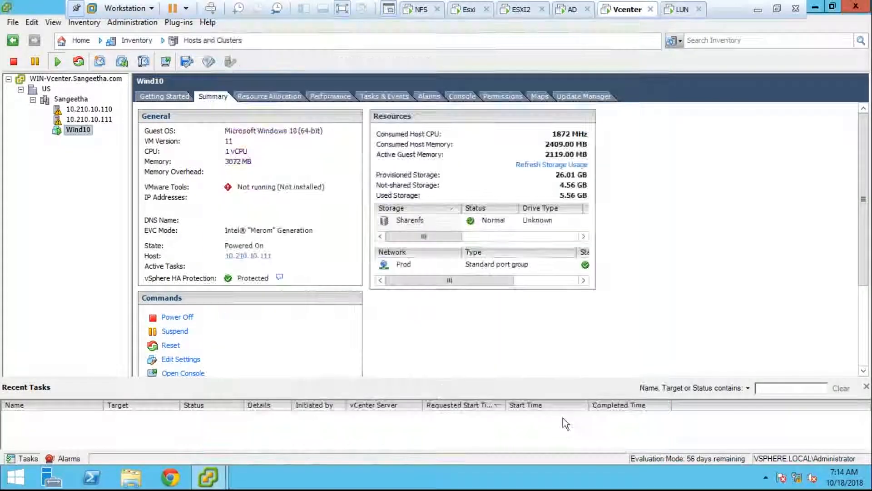
pyautogui.moveTo(208, 477)
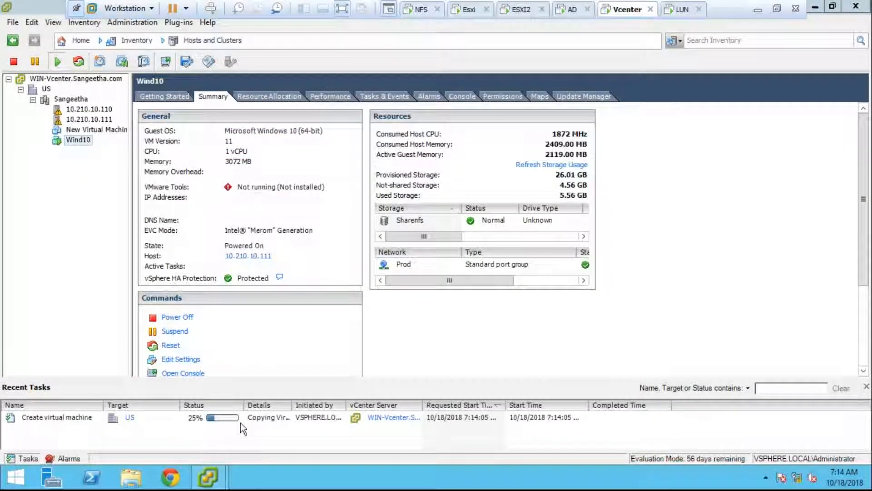
pyautogui.click(452, 96)
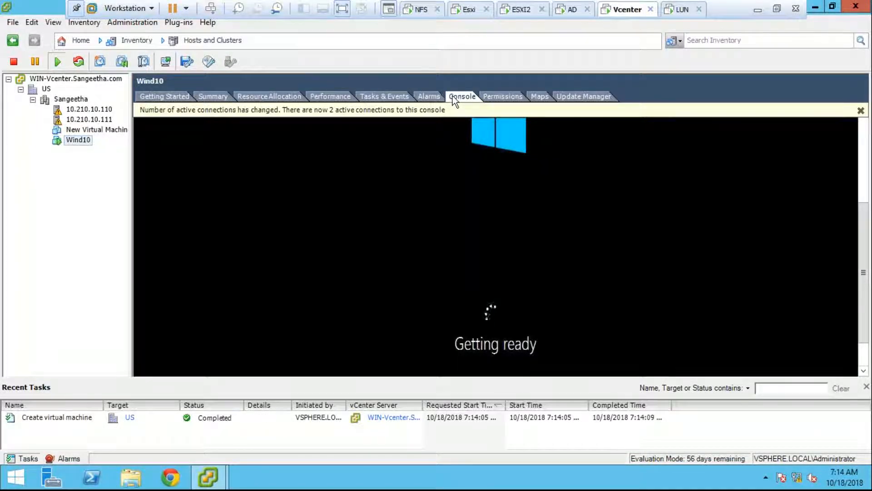
# - Select the newly created New Virtual Machine in the inventory tree
pyautogui.click(77, 141)
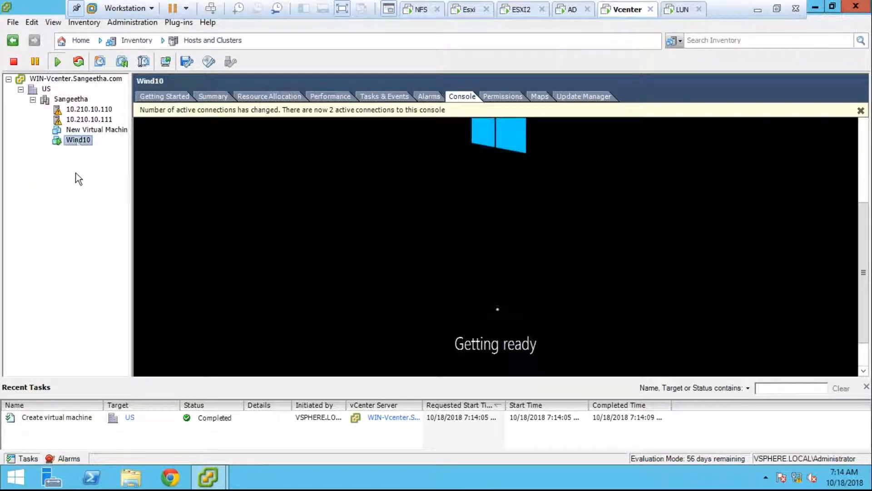
pyautogui.click(80, 132)
pyautogui.rightClick(78, 129)
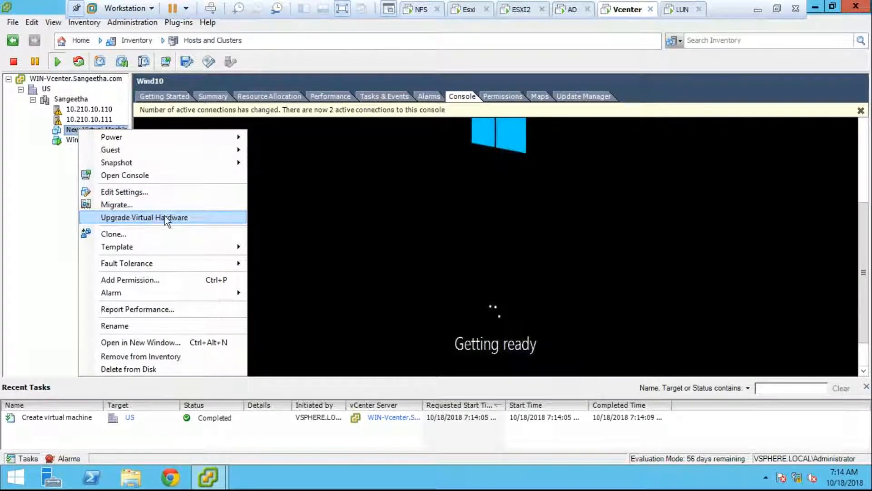
pyautogui.click(210, 97)
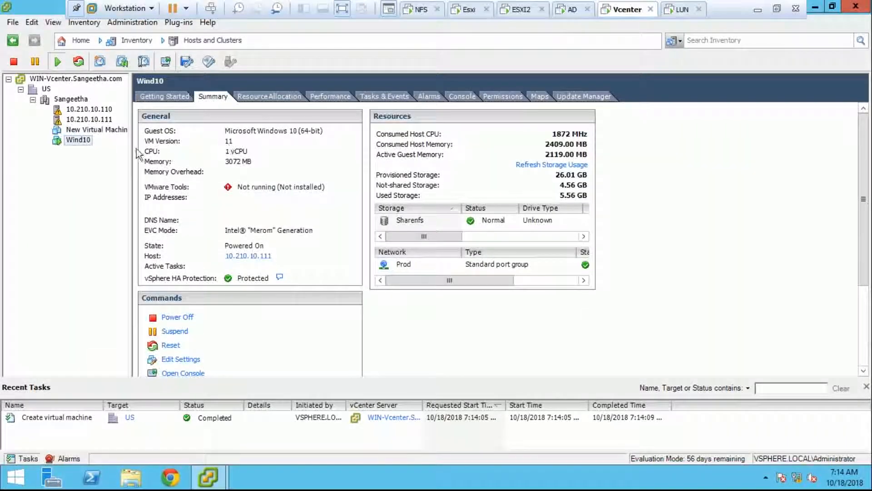
pyautogui.click(100, 131)
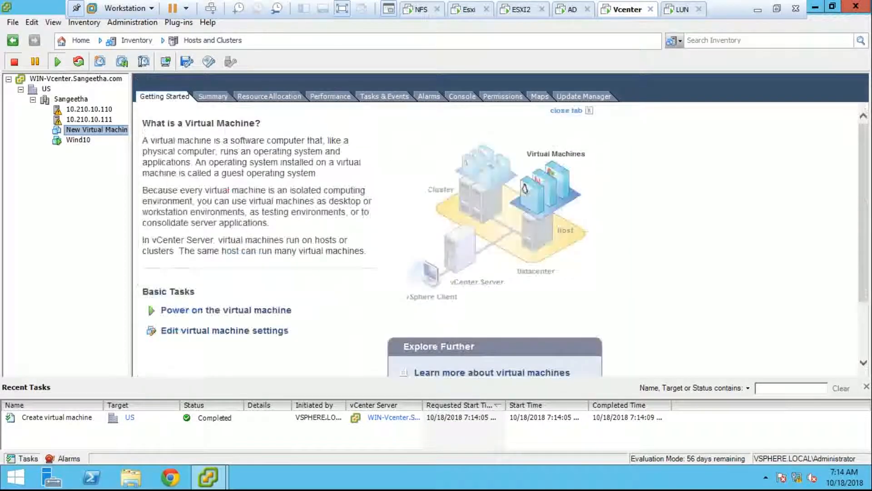
# - Upgrade New Virtual Machine's hardware to version 11, confirming with Yes, and view its console
pyautogui.click(213, 97)
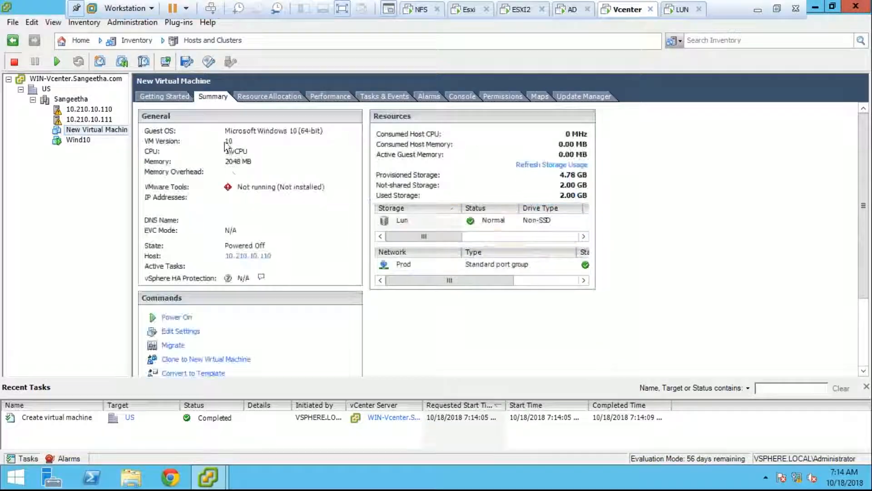
pyautogui.rightClick(112, 132)
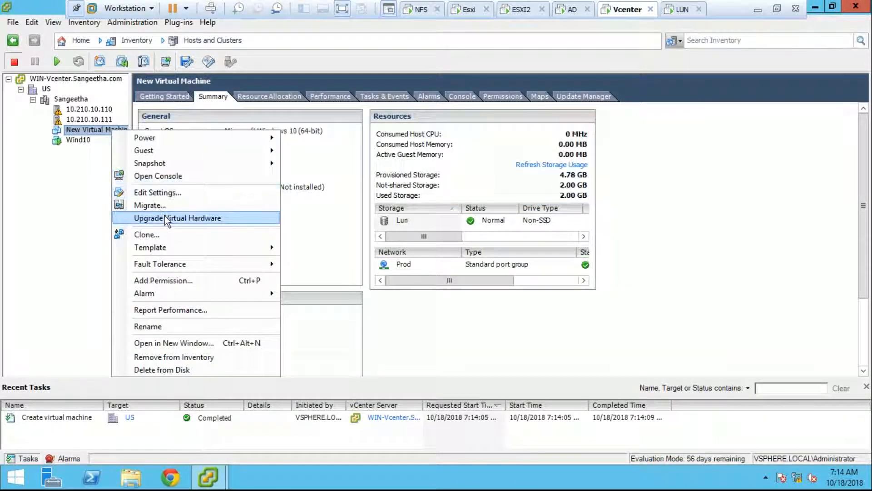
pyautogui.click(165, 217)
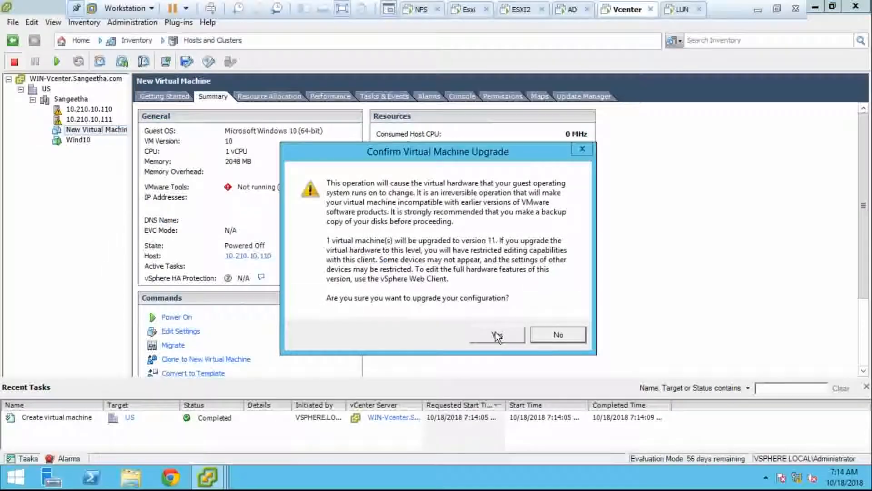
pyautogui.click(496, 335)
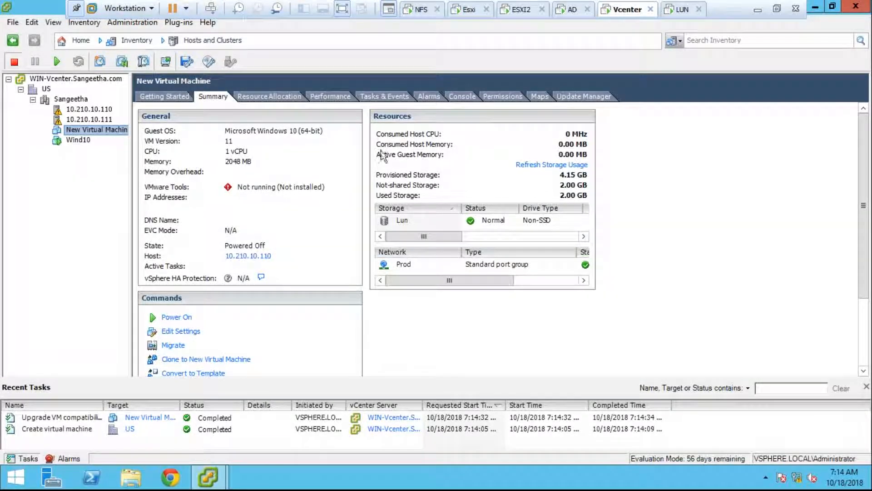
pyautogui.click(448, 98)
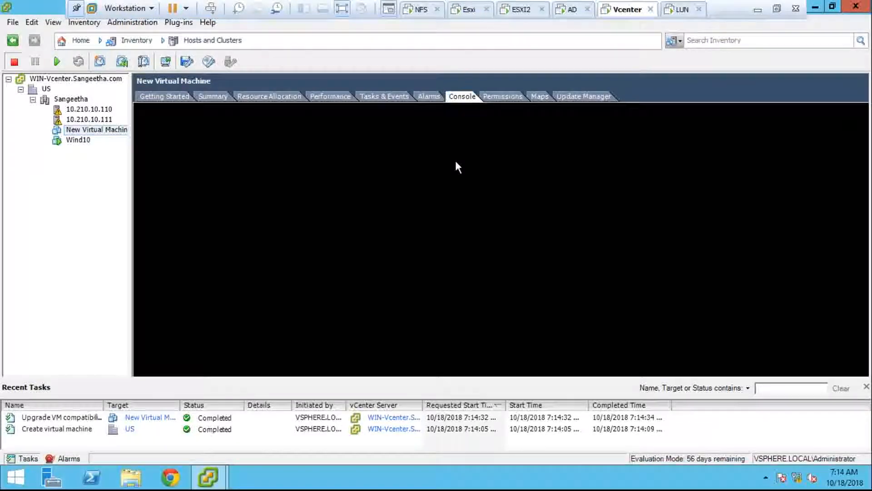
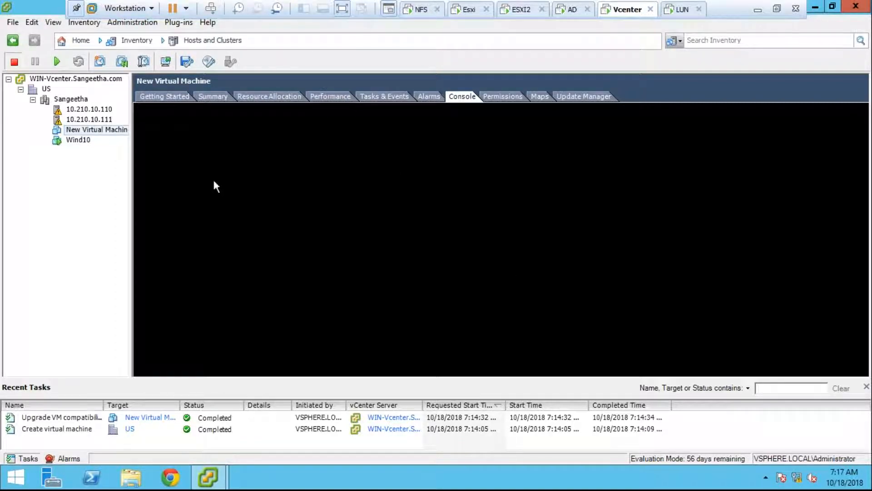
# - Select Wind10 in the inventory and show its console as Windows boots
pyautogui.click(78, 140)
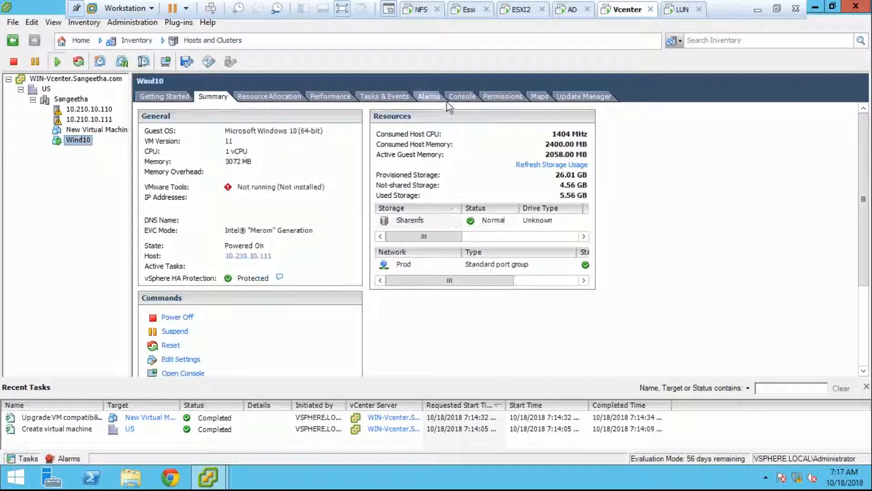
pyautogui.click(449, 98)
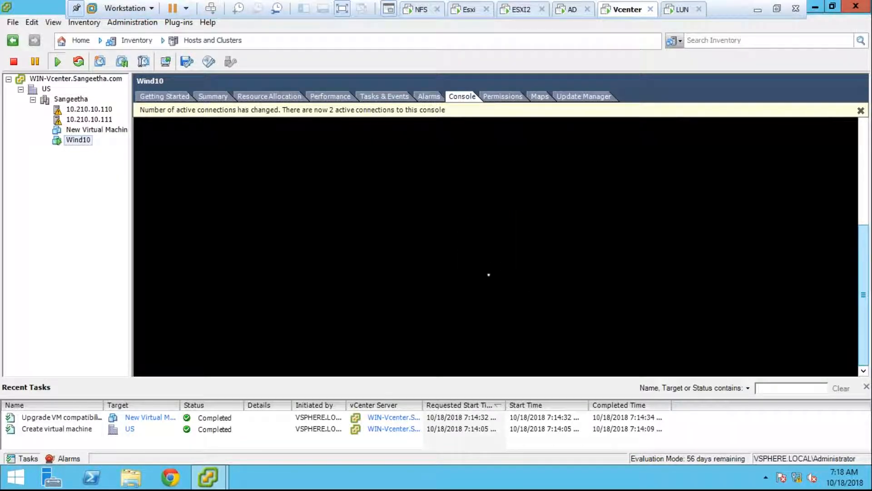
# - Scroll the Wind10 console view while Windows boots until the product key page appears
pyautogui.moveTo(863, 311); pyautogui.dragTo(866, 339)
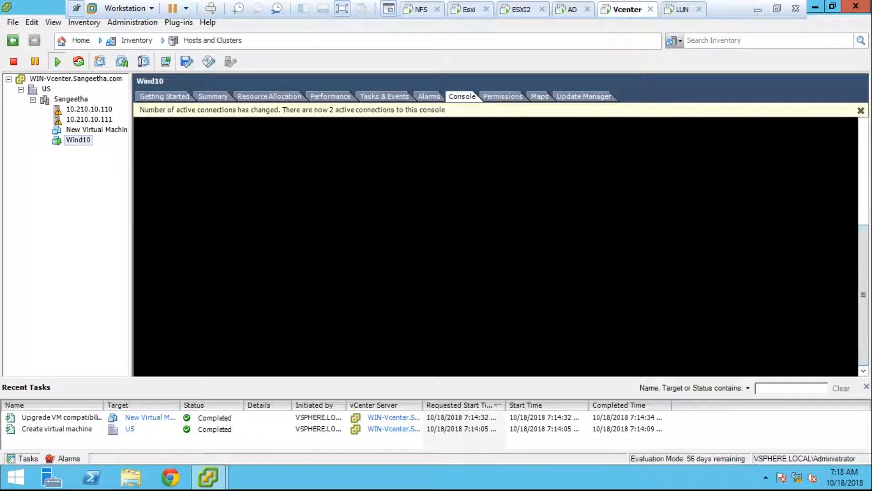
pyautogui.click(861, 169)
pyautogui.moveTo(860, 169); pyautogui.dragTo(863, 261)
pyautogui.click(865, 175)
pyautogui.moveTo(865, 176); pyautogui.dragTo(867, 258)
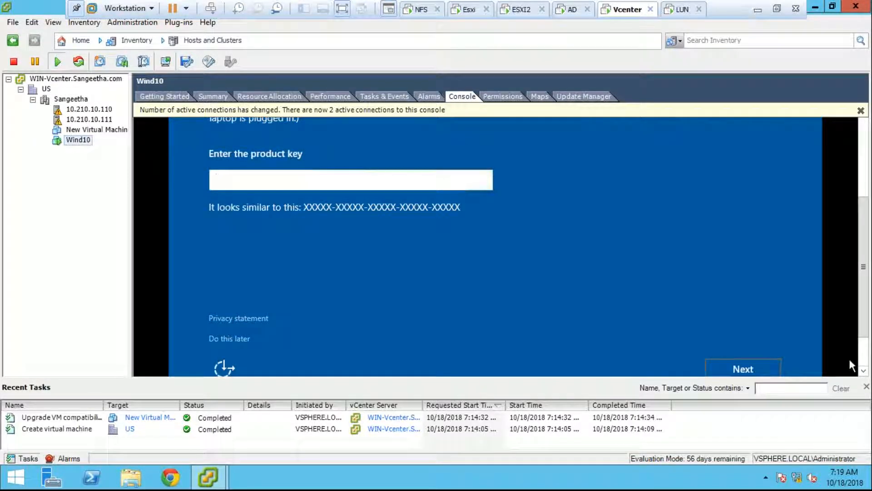
# - Give the Wind10 setup screen keyboard control and tab around the product key field
pyautogui.click(865, 345)
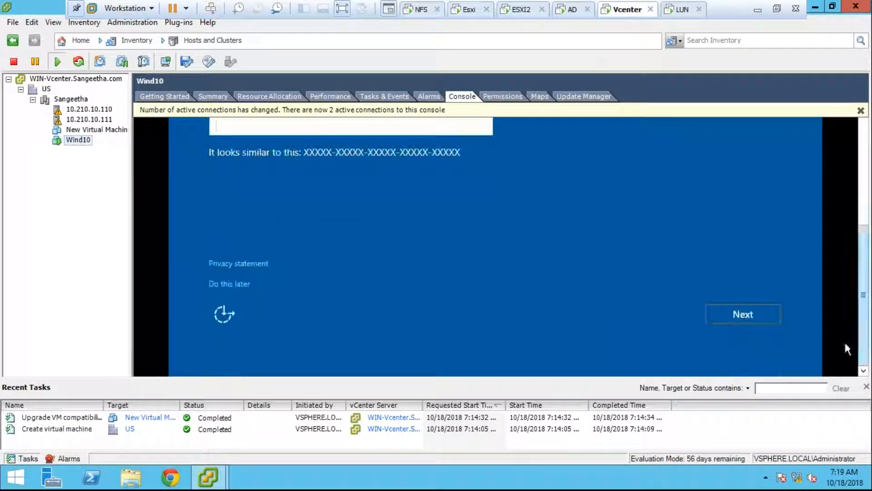
pyautogui.click(759, 322)
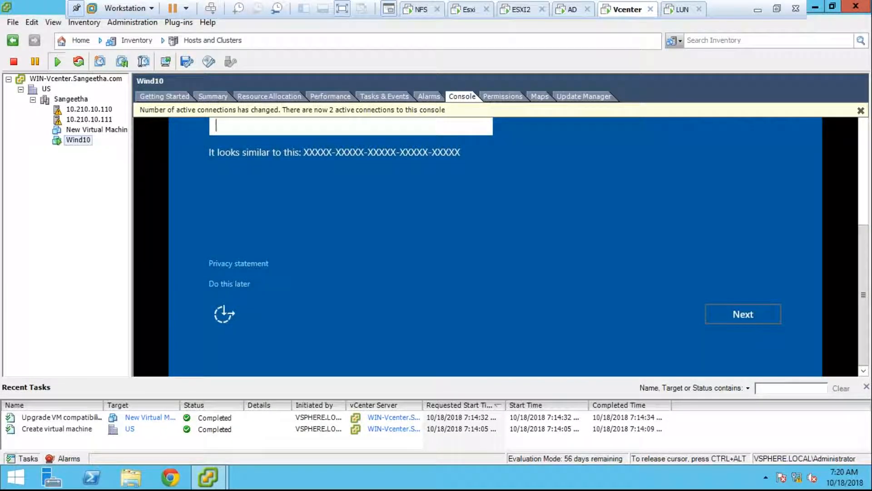
pyautogui.hotkey('ctrl', 'alt')
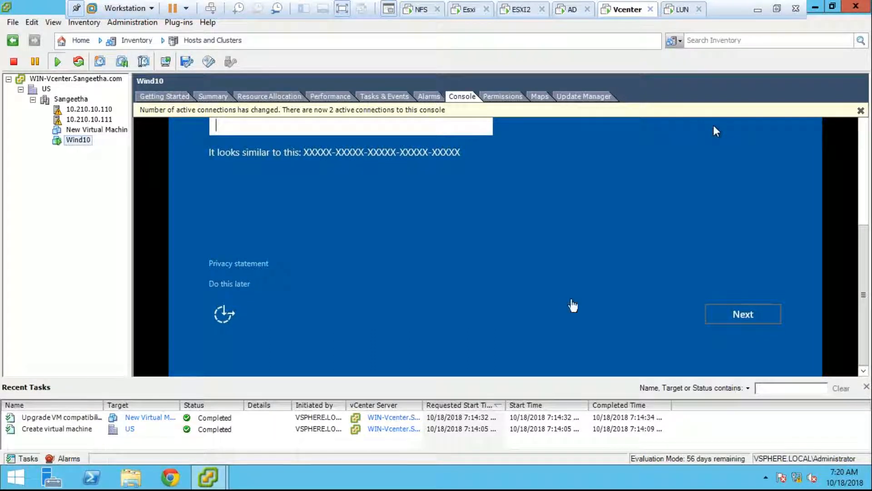
pyautogui.click(715, 131)
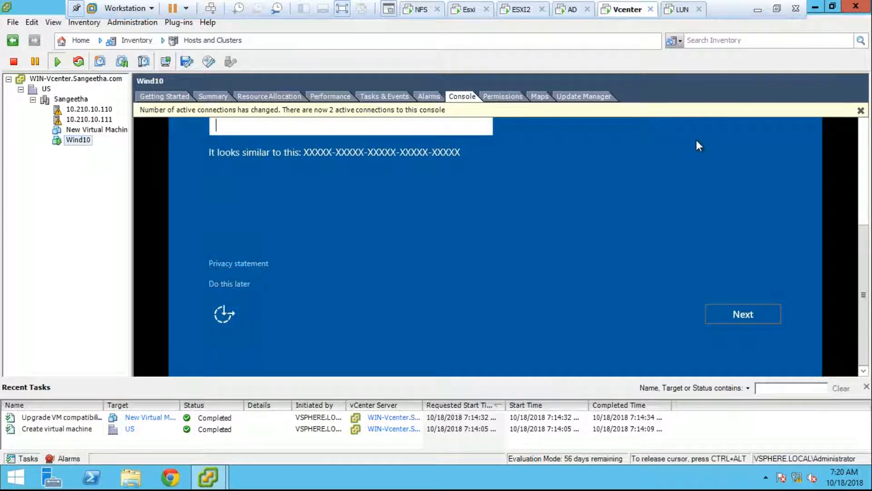
pyautogui.press('Tab')
pyautogui.press('Tab')
pyautogui.press('Tab')
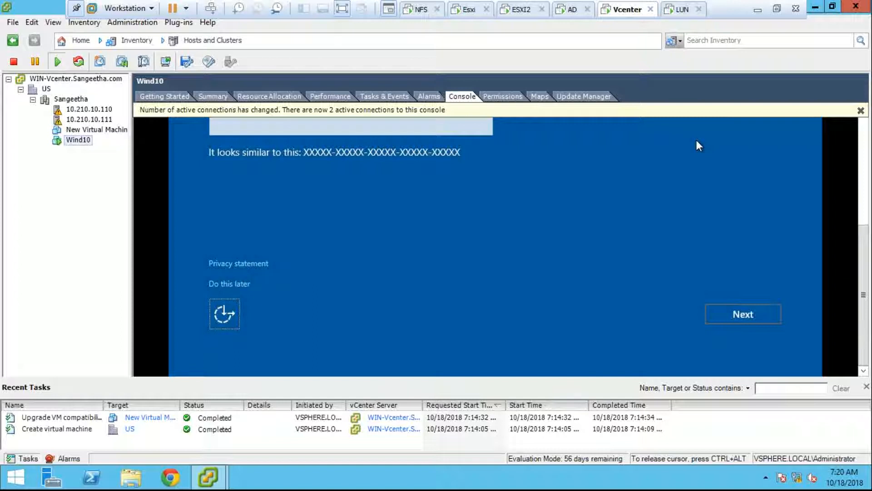
pyautogui.press('Tab')
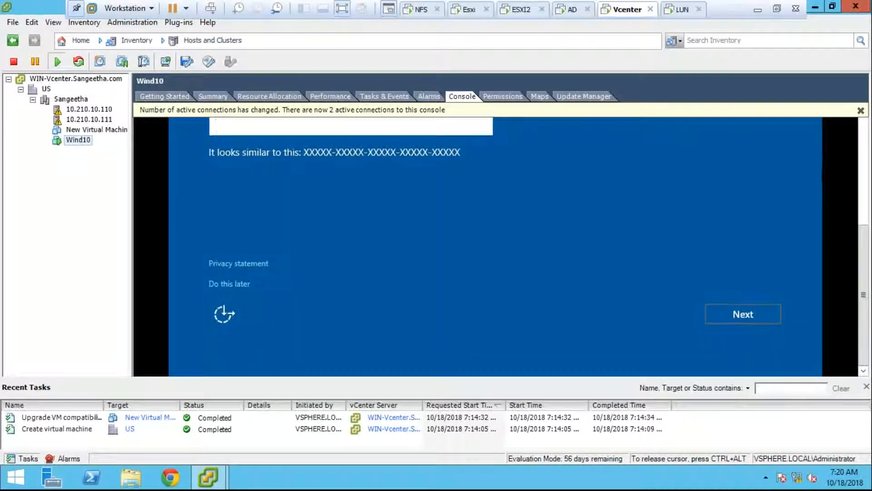
pyautogui.hotkey('ctrl', 'alt')
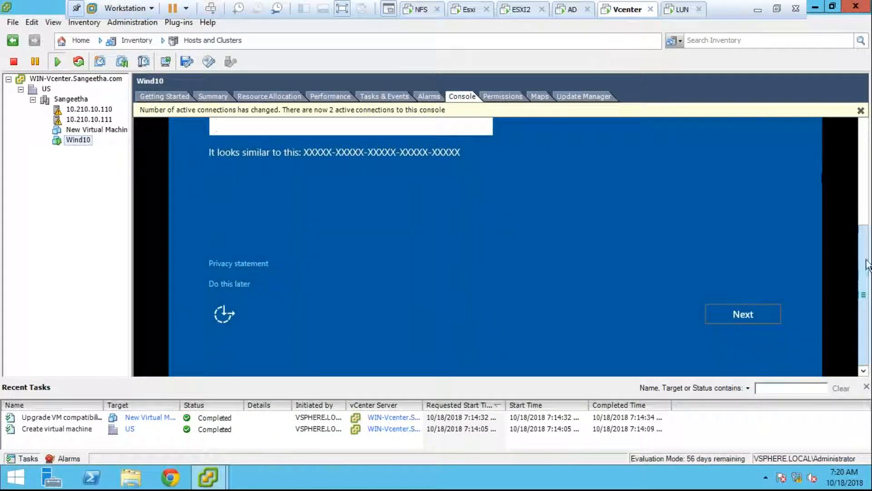
# - Focus the 'Do this later' option and confirm it to skip the product key
pyautogui.scroll(1, 866, 206)
pyautogui.scroll(2, 866, 207)
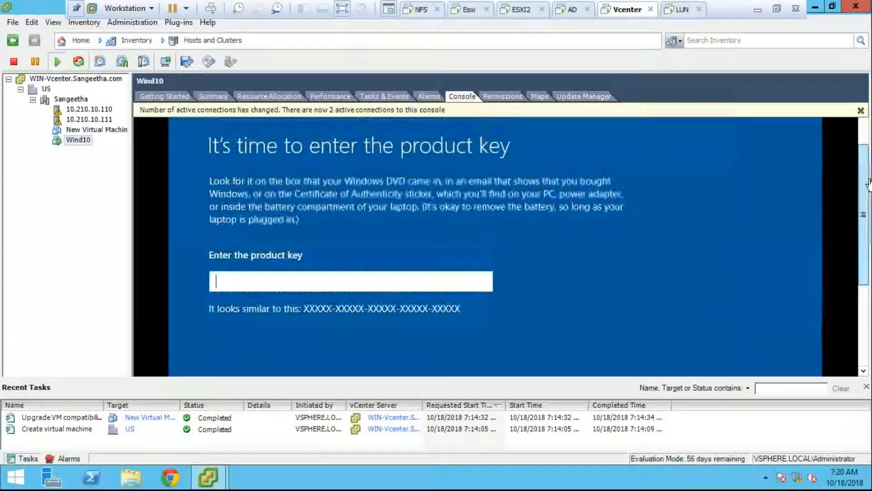
pyautogui.scroll(-3, 864, 317)
pyautogui.click(819, 177)
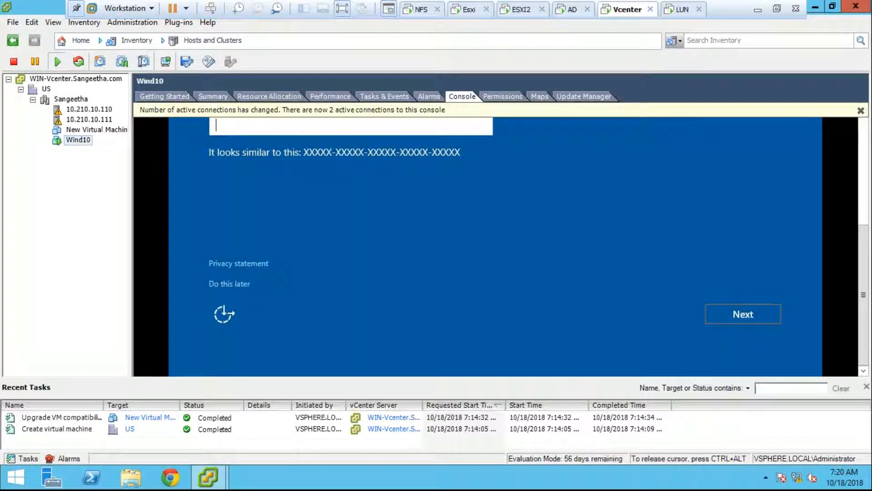
pyautogui.press('Tab')
pyautogui.press('Tab')
pyautogui.press('Tab')
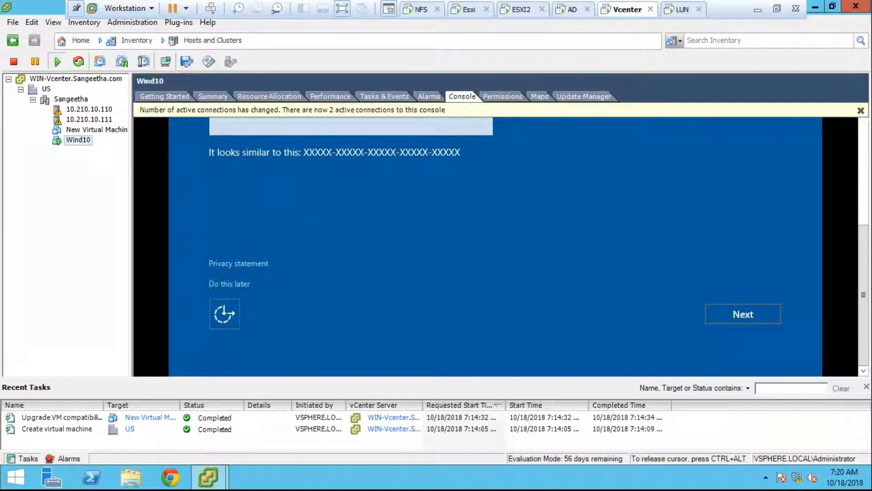
pyautogui.hotkey('shift', 'Tab')
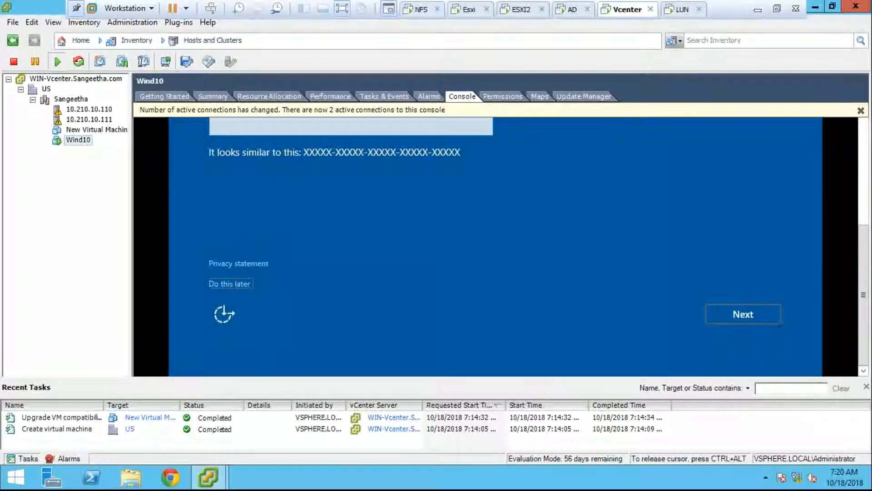
pyautogui.press('Return')
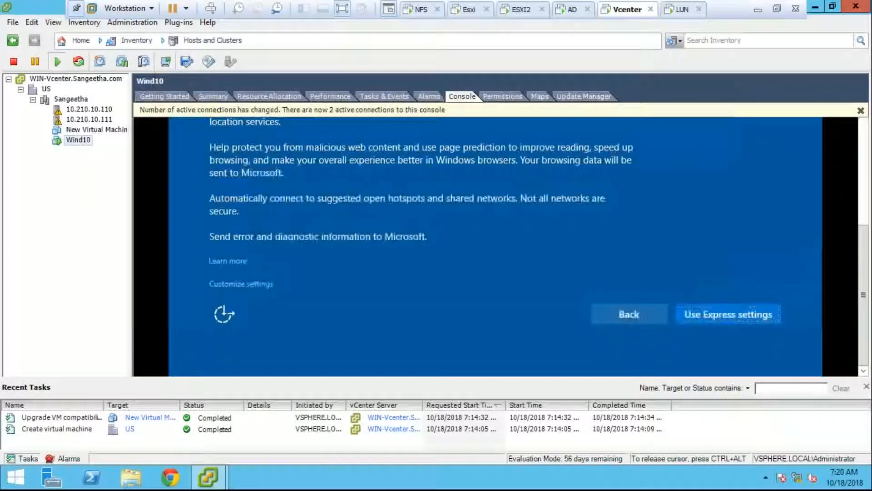
# - Accept Windows setup's express settings so it moves on to getting critical updates
pyautogui.press('Return')
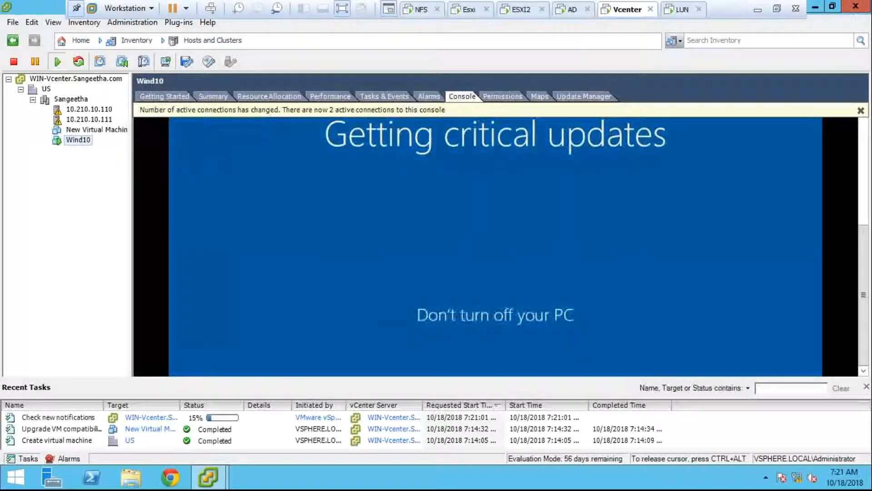
# - Release the console, scroll the view, then hand control back to Wind10 while updates install
pyautogui.hotkey('ctrl', 'alt')
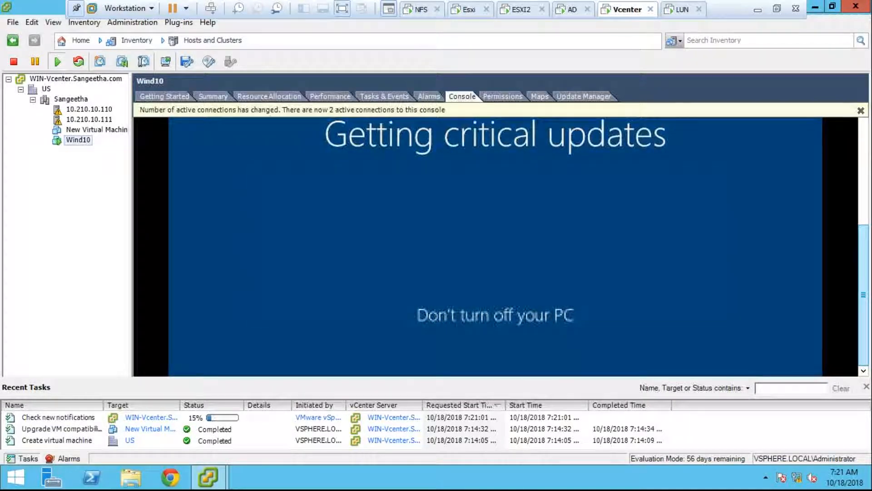
pyautogui.scroll(5, 869, 210)
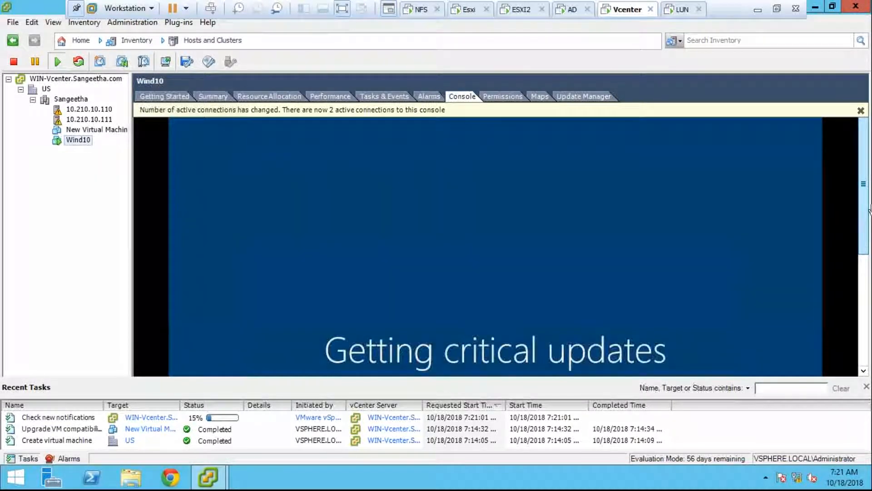
pyautogui.scroll(-5, 709, 298)
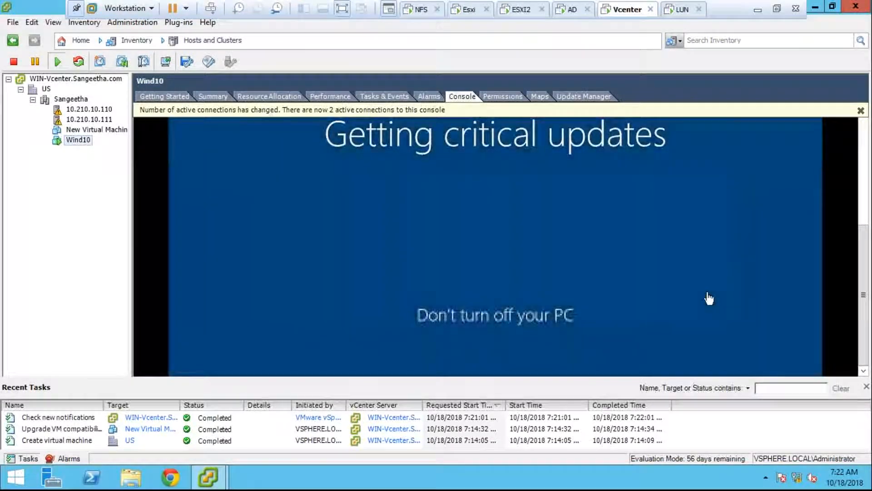
pyautogui.click(708, 298)
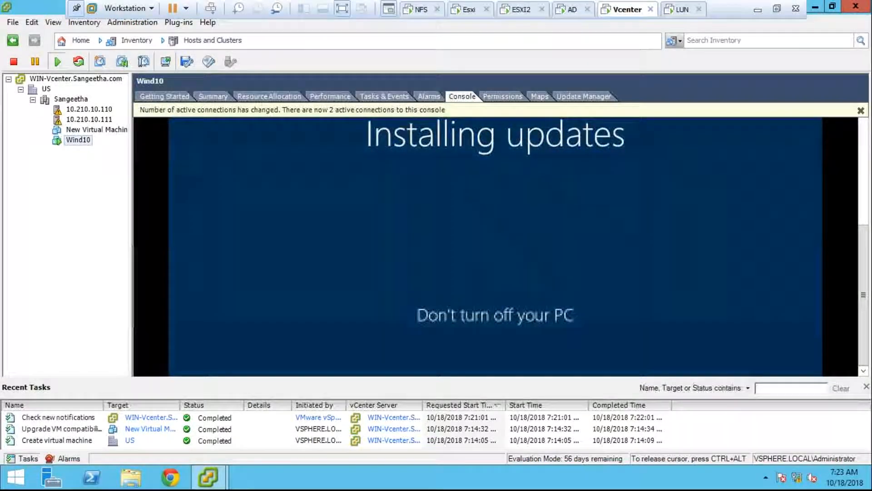
pyautogui.hotkey('ctrl', 'alt')
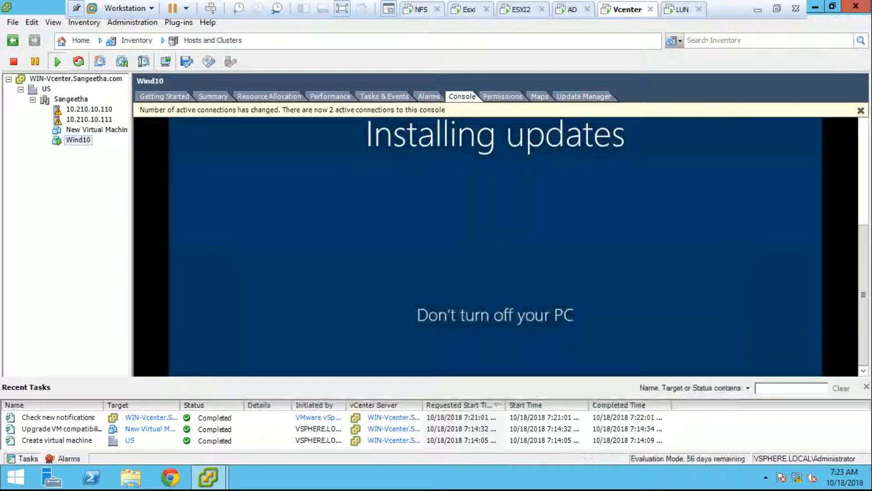
pyautogui.rightClick(76, 139)
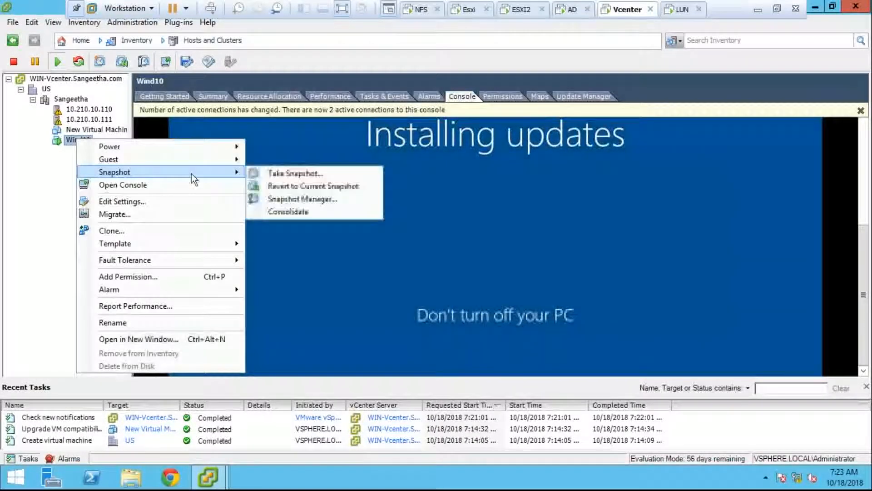
pyautogui.moveTo(182, 159)
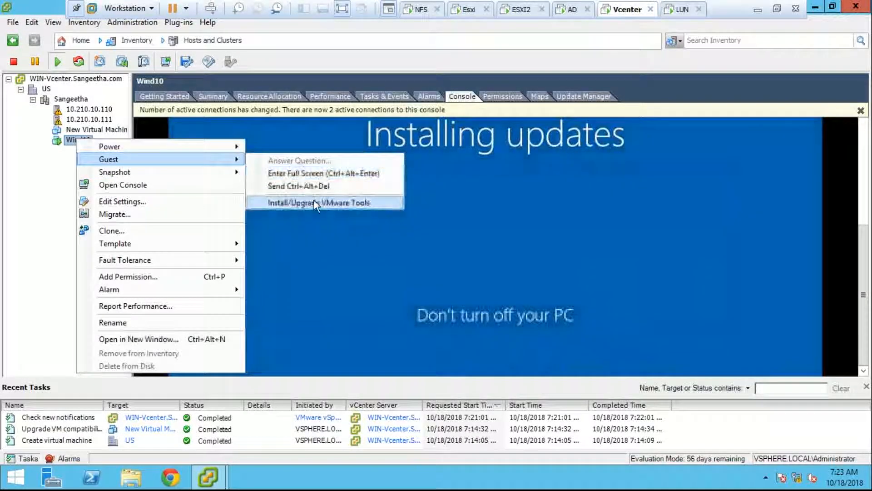
pyautogui.moveTo(90, 172)
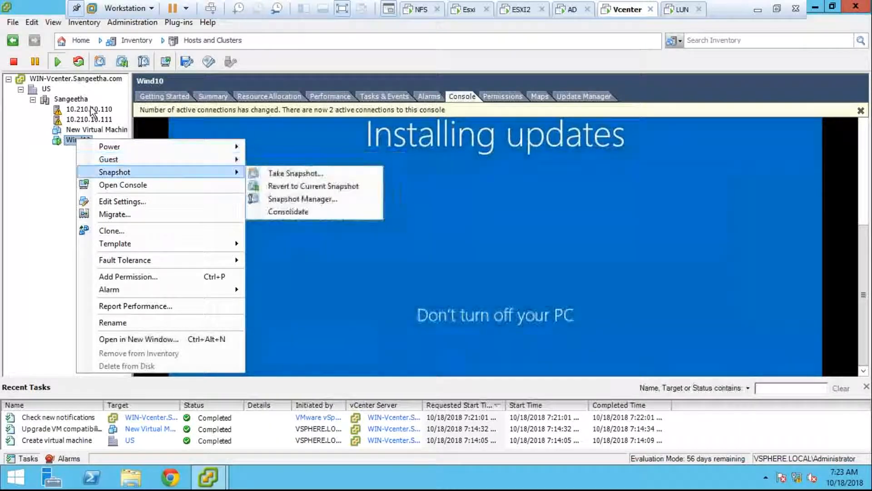
pyautogui.click(45, 221)
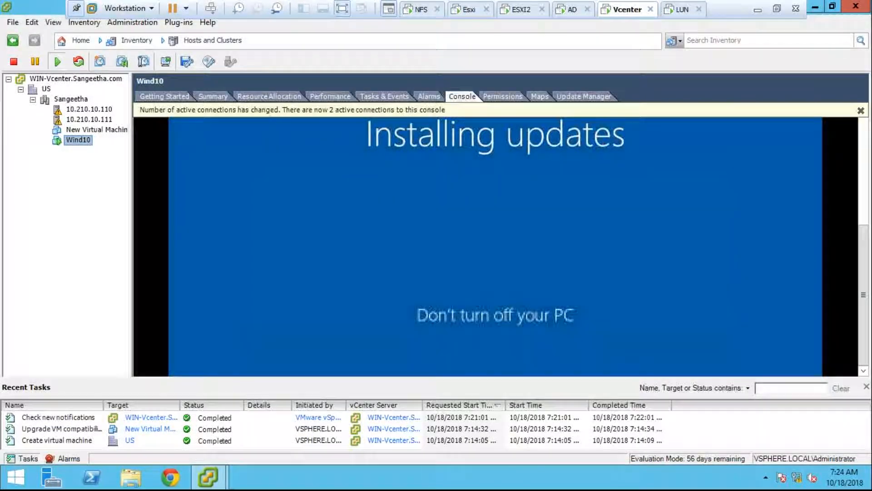
# - Toggle VMware Workstation out of and back into full screen, then scroll the console while updates finish
pyautogui.click(776, 9)
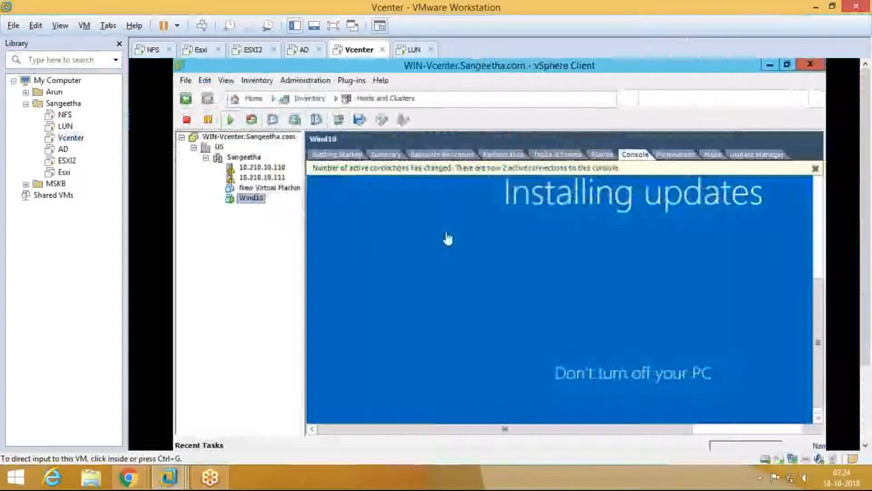
pyautogui.click(333, 25)
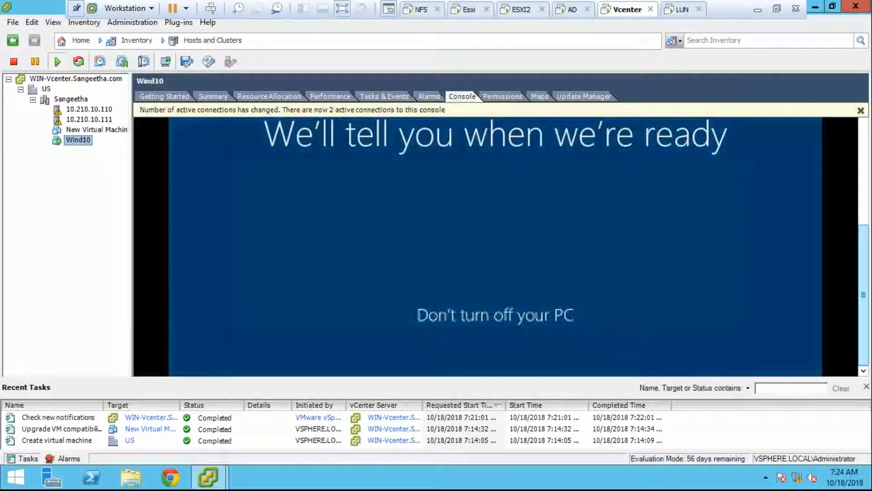
pyautogui.moveTo(864, 318); pyautogui.dragTo(868, 358)
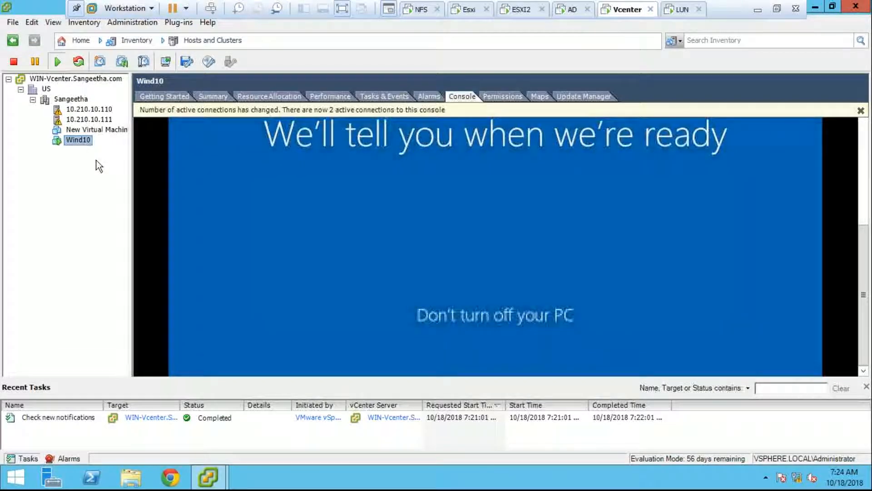
# - Open and dismiss Wind10's actions menu, then exit full screen to the windowed host view
pyautogui.rightClick(81, 135)
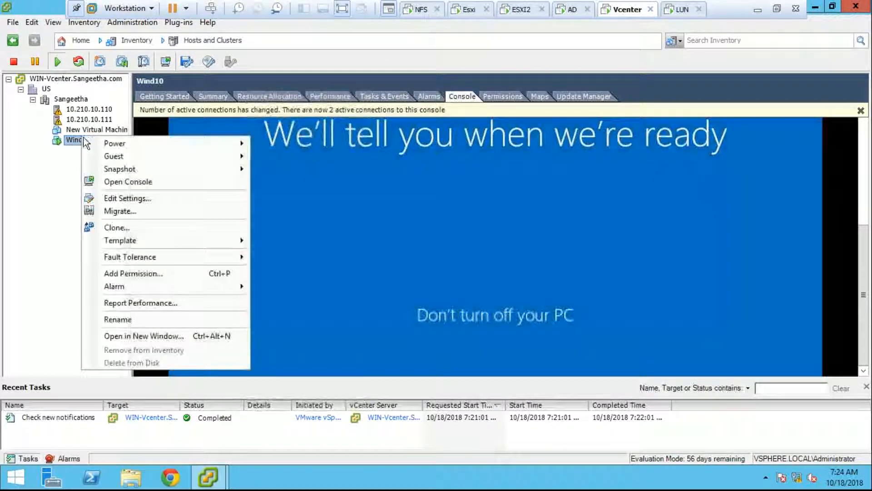
pyautogui.click(65, 171)
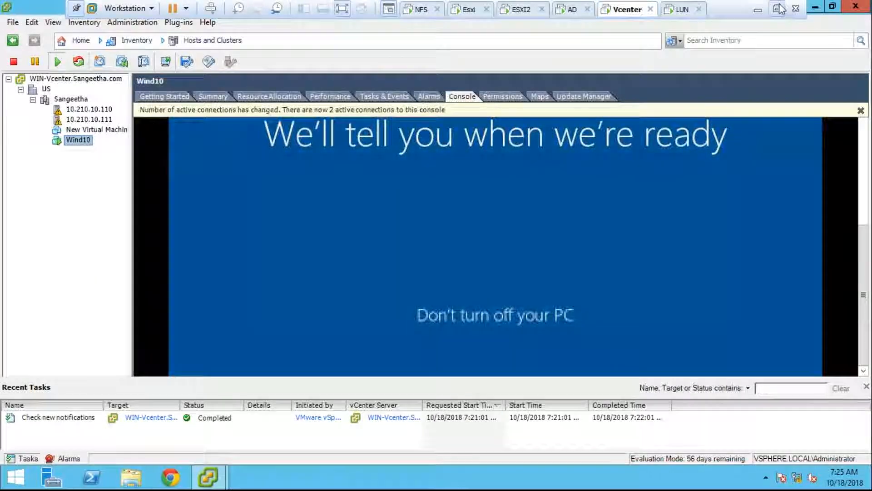
pyautogui.click(833, 6)
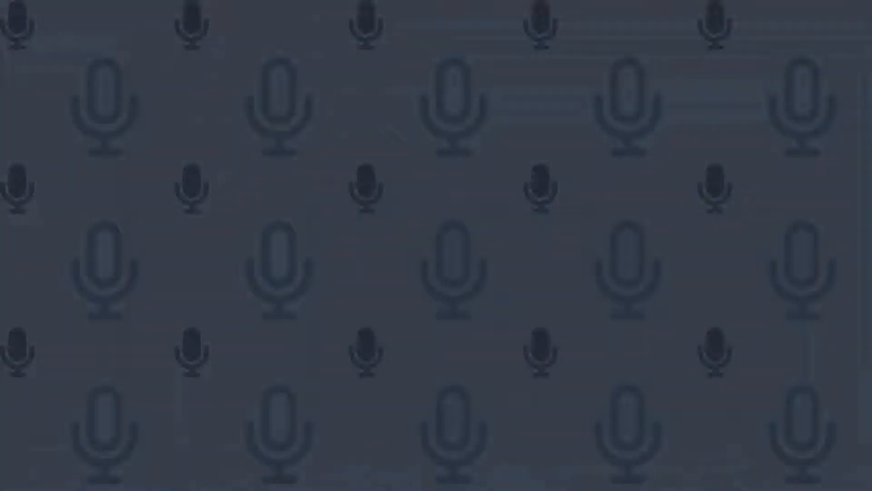